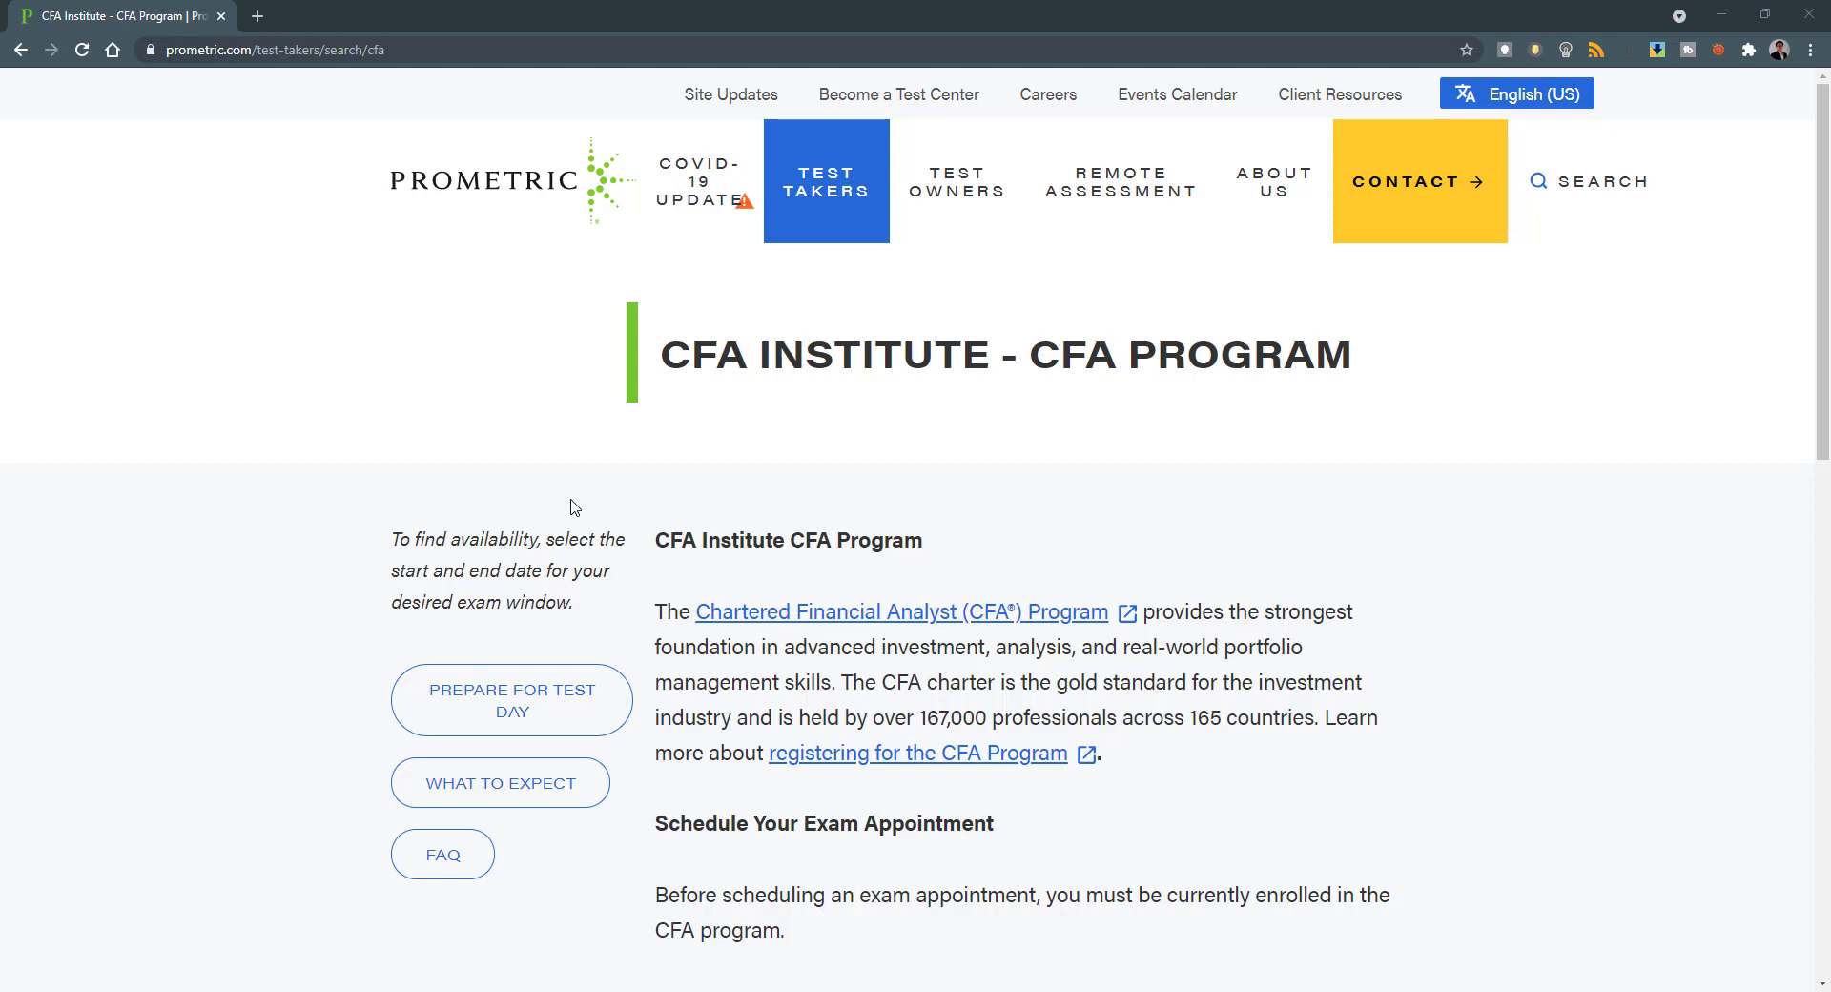
- Open the CFA exam software tutorial linked in the Exam Software Tutorial section of the Prometric CFA Program page
scroll(575, 506, "down", 4)
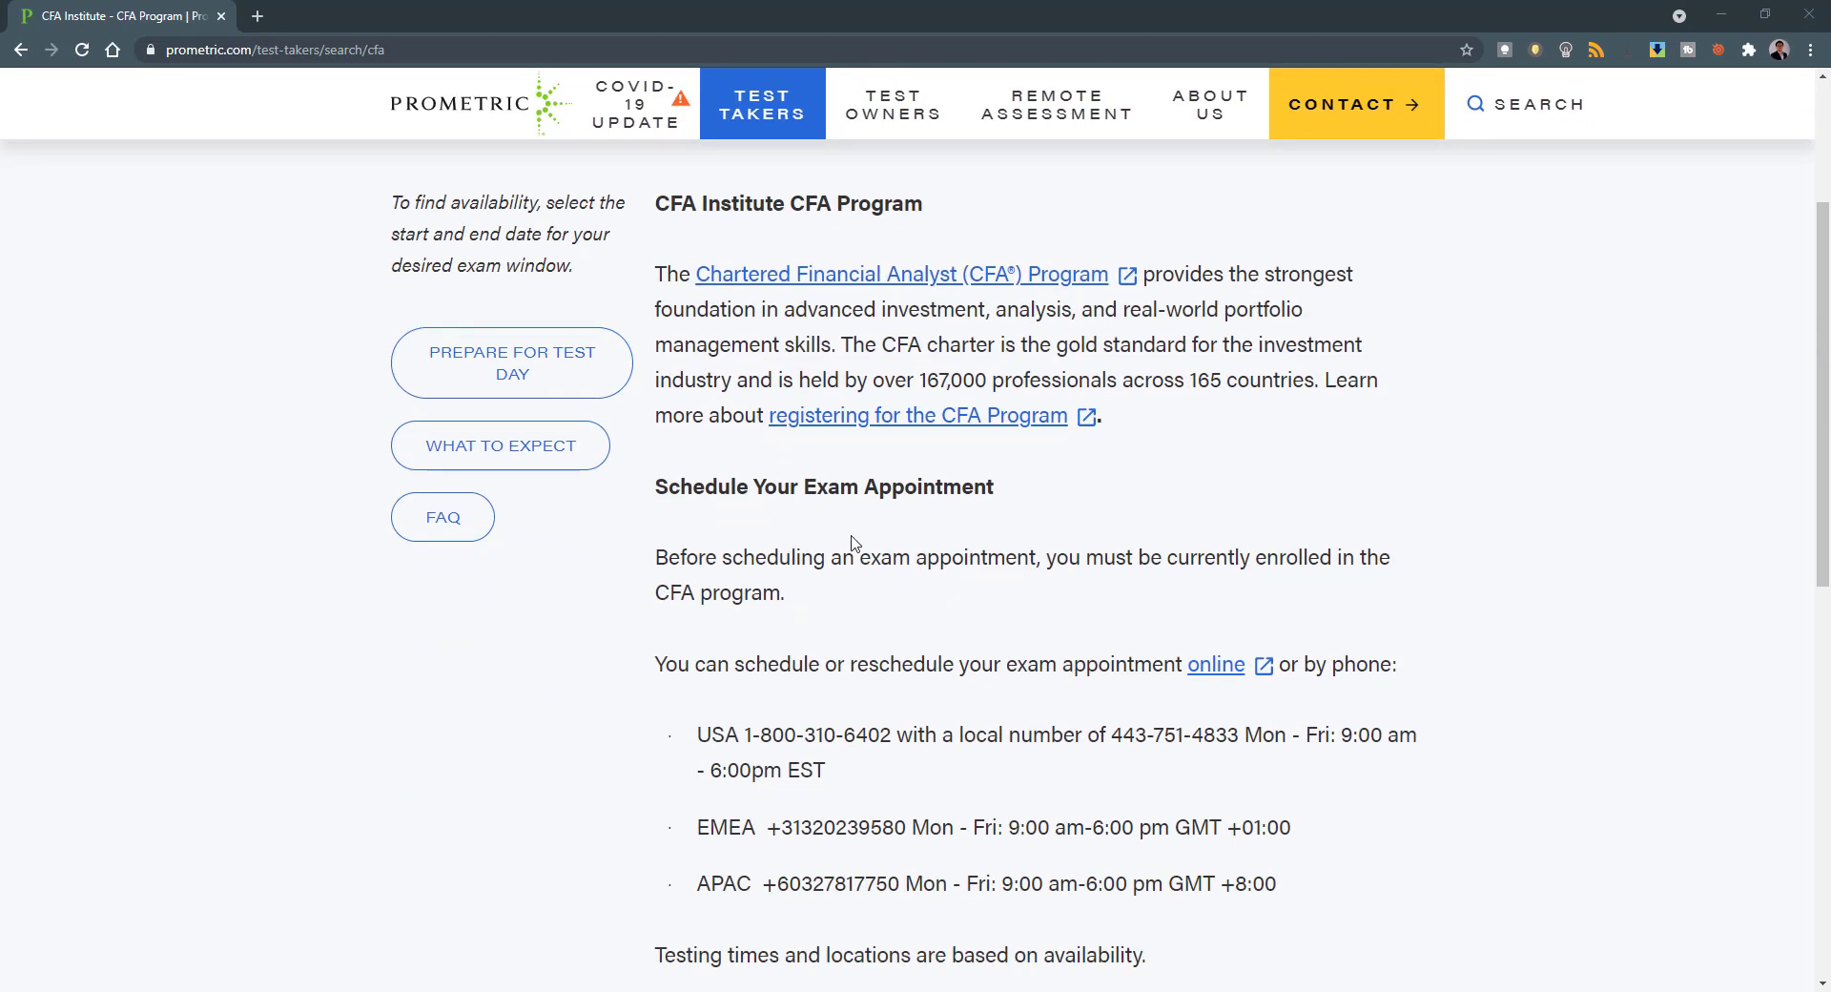
scroll(852, 545, "up", 3)
scroll(862, 543, "down", 5)
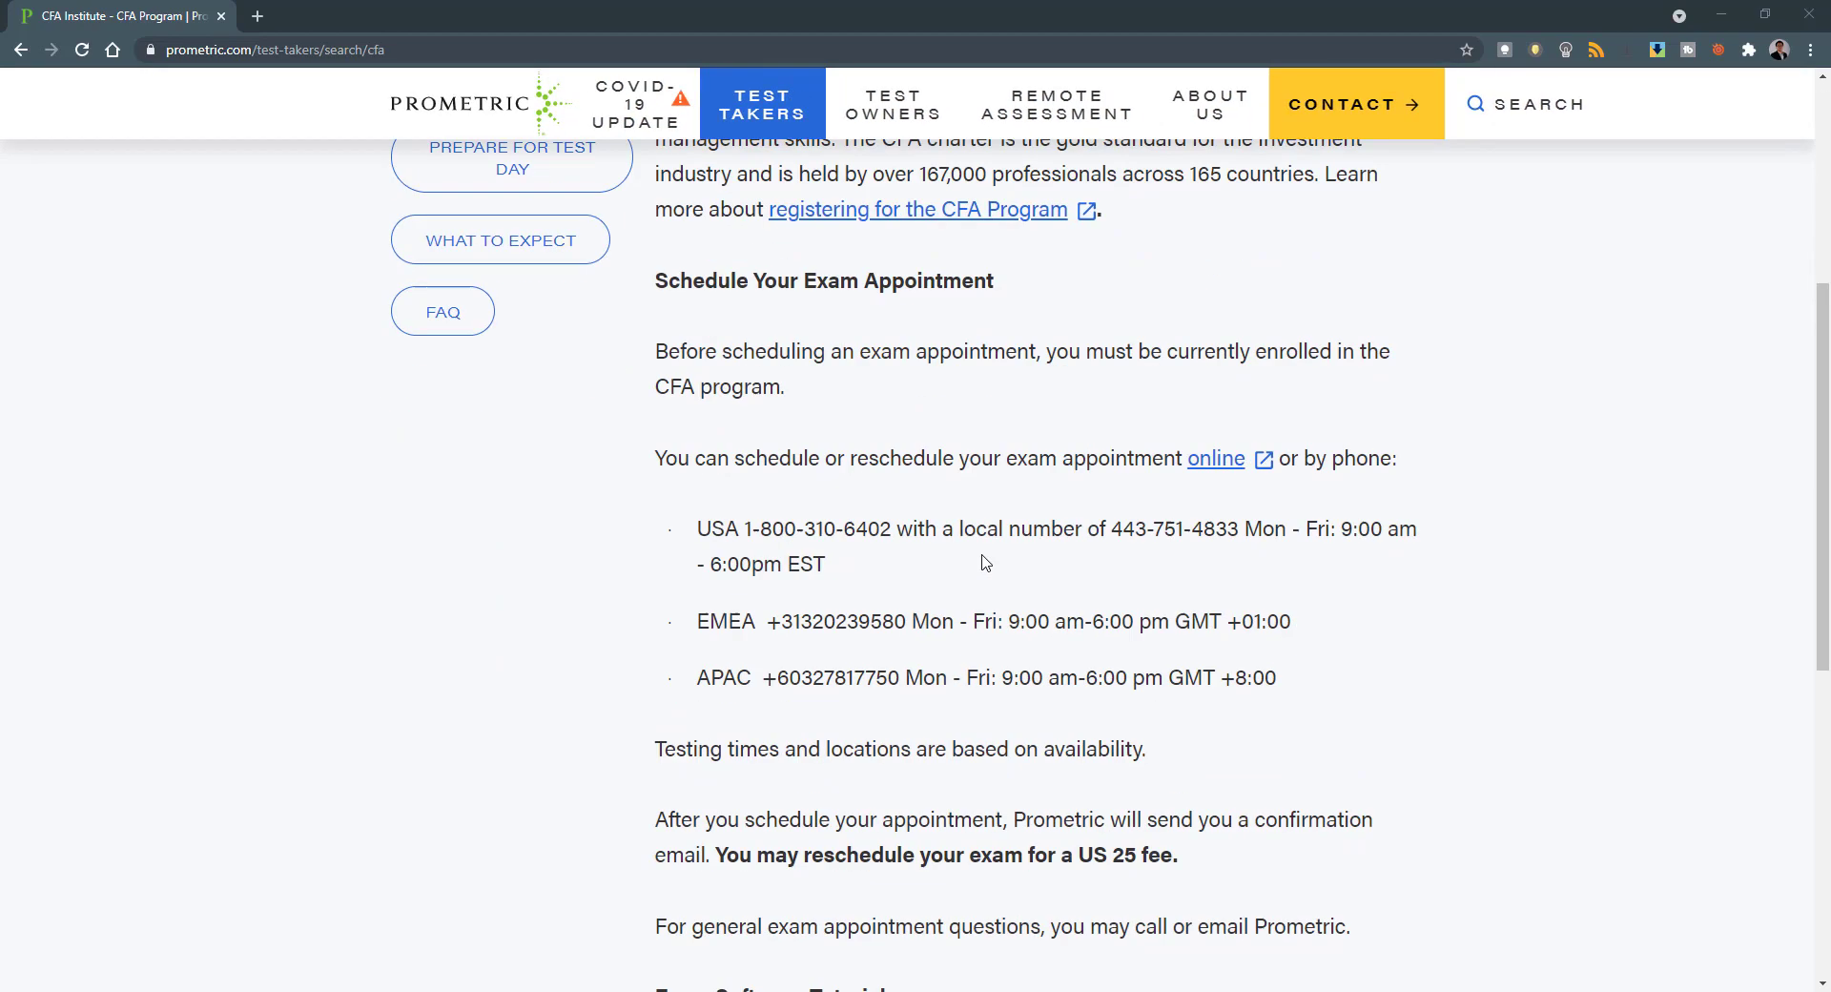
scroll(985, 562, "down", 6)
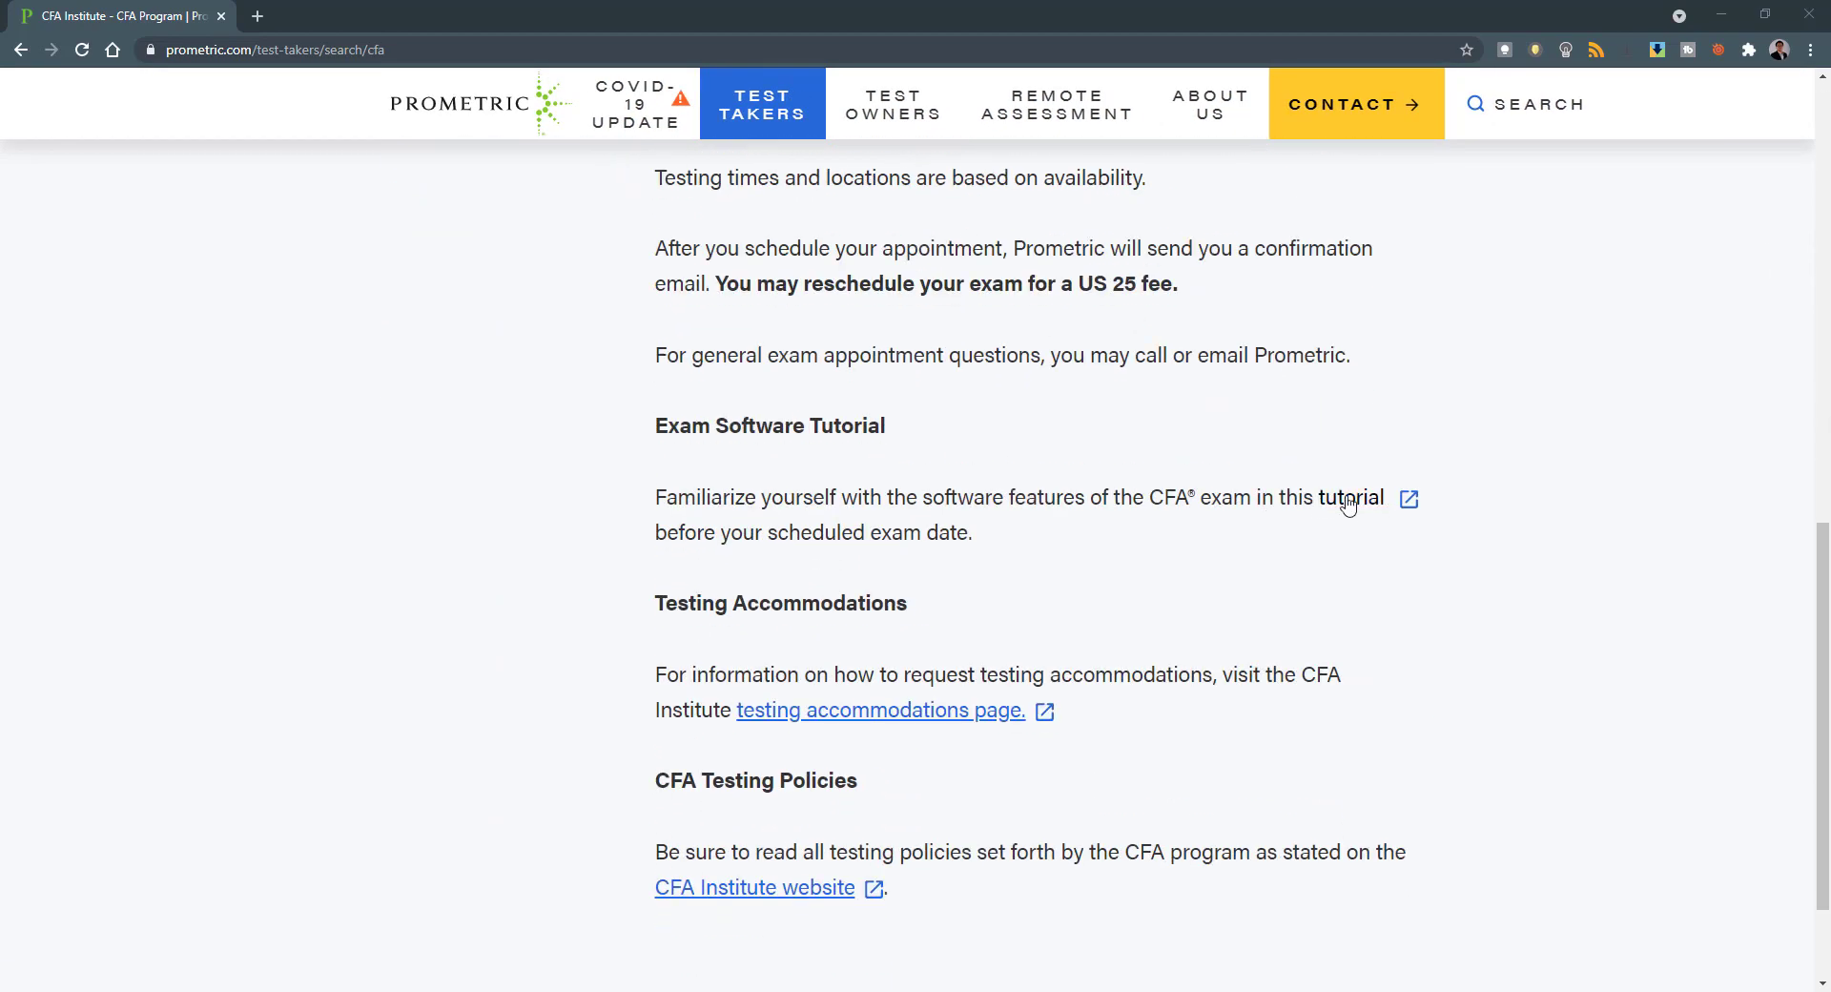
left_click(1344, 497)
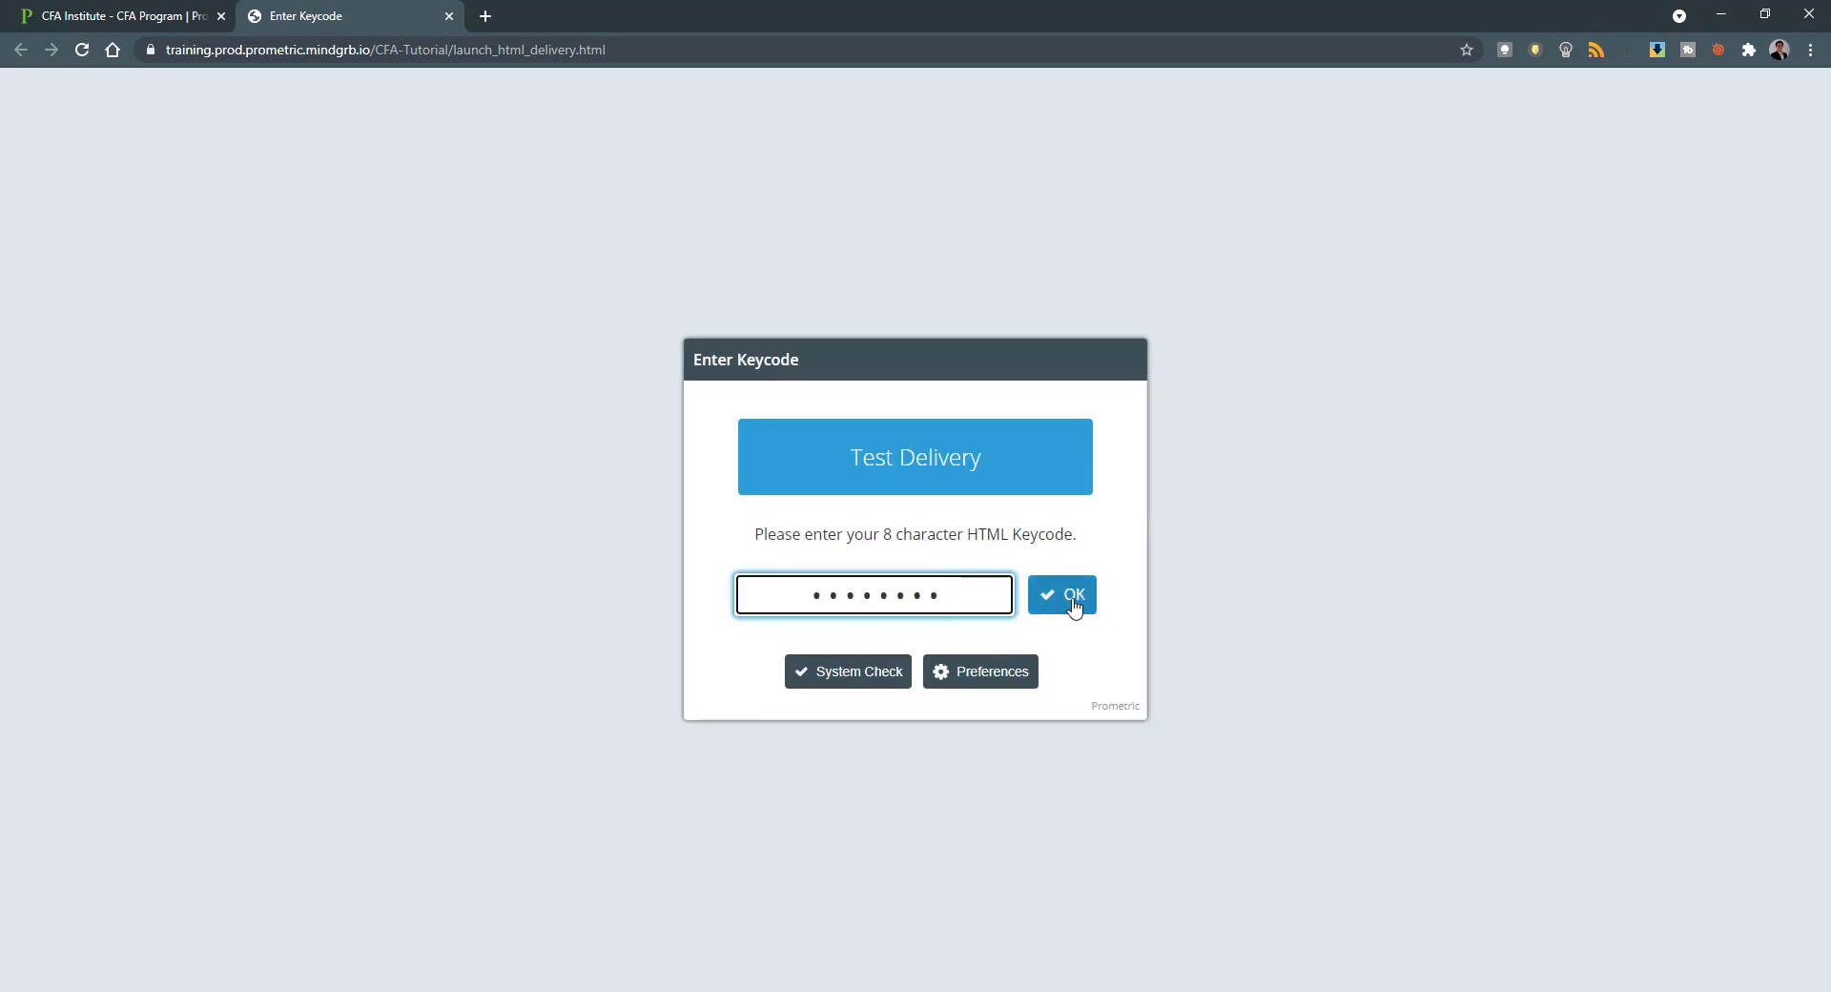
- Submit the prefilled keycode, accept the exam terms and continue into the tutorial introduction
left_click(1073, 599)
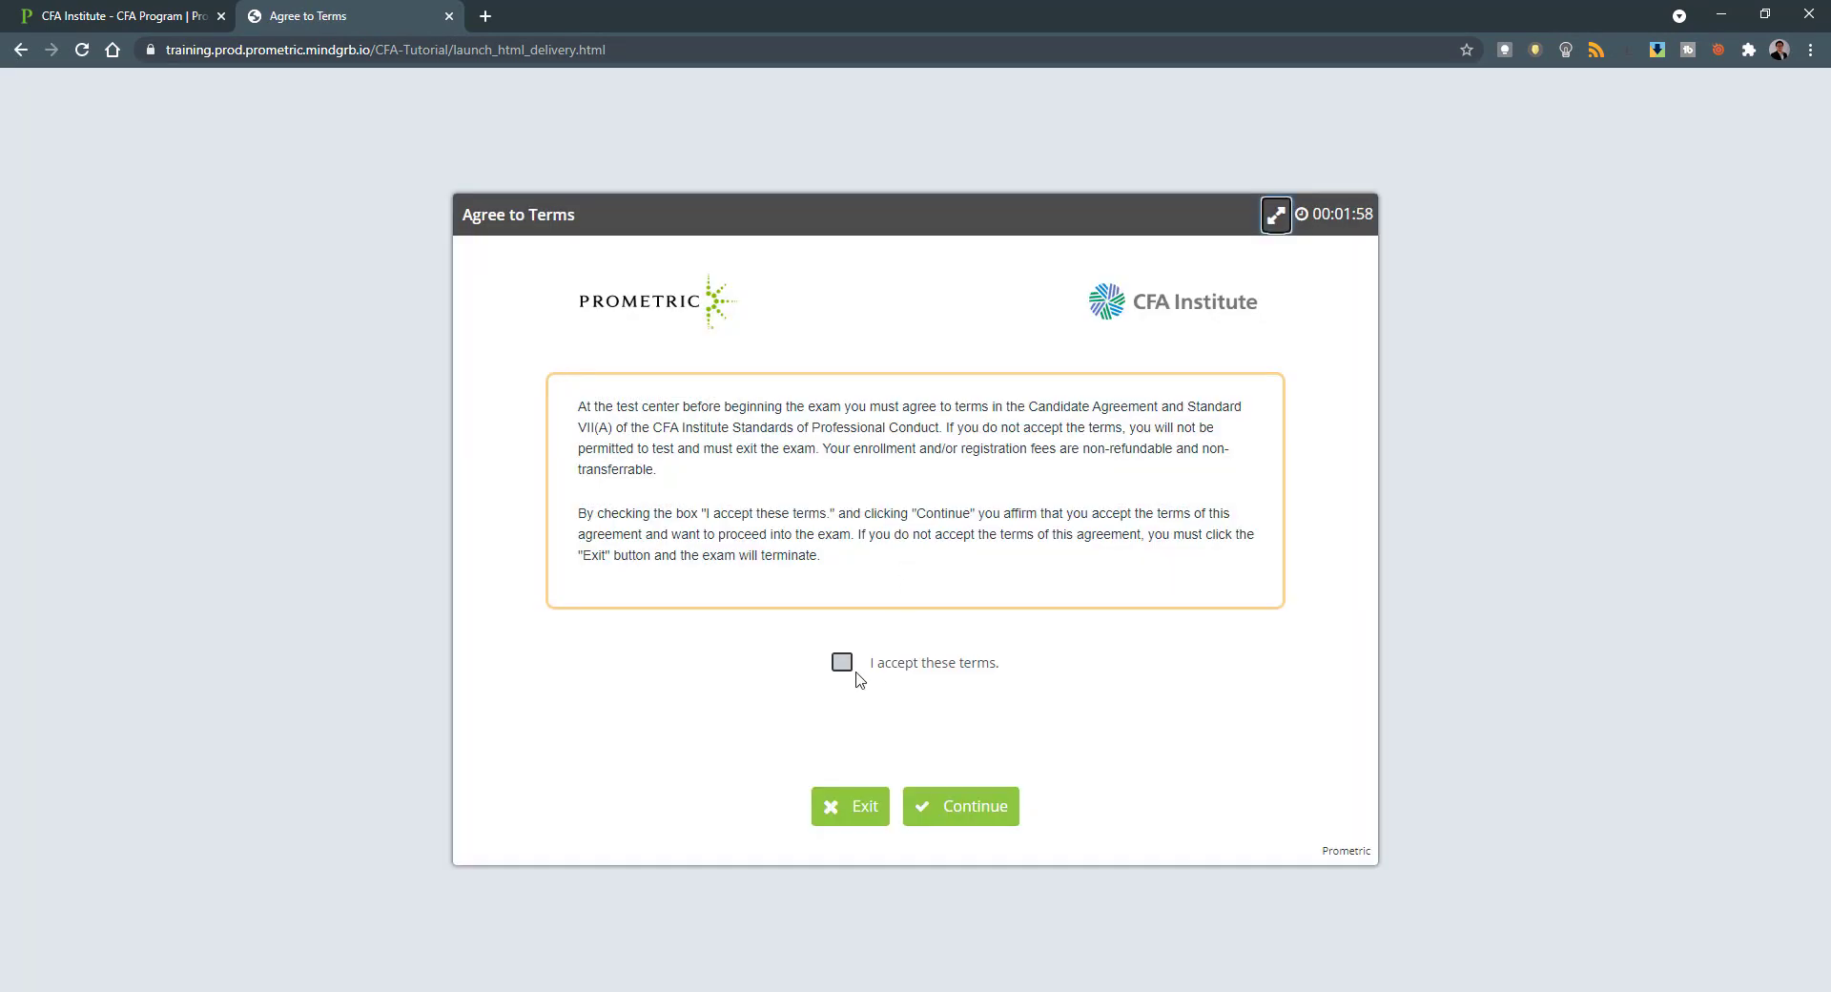
left_click(841, 662)
left_click(948, 804)
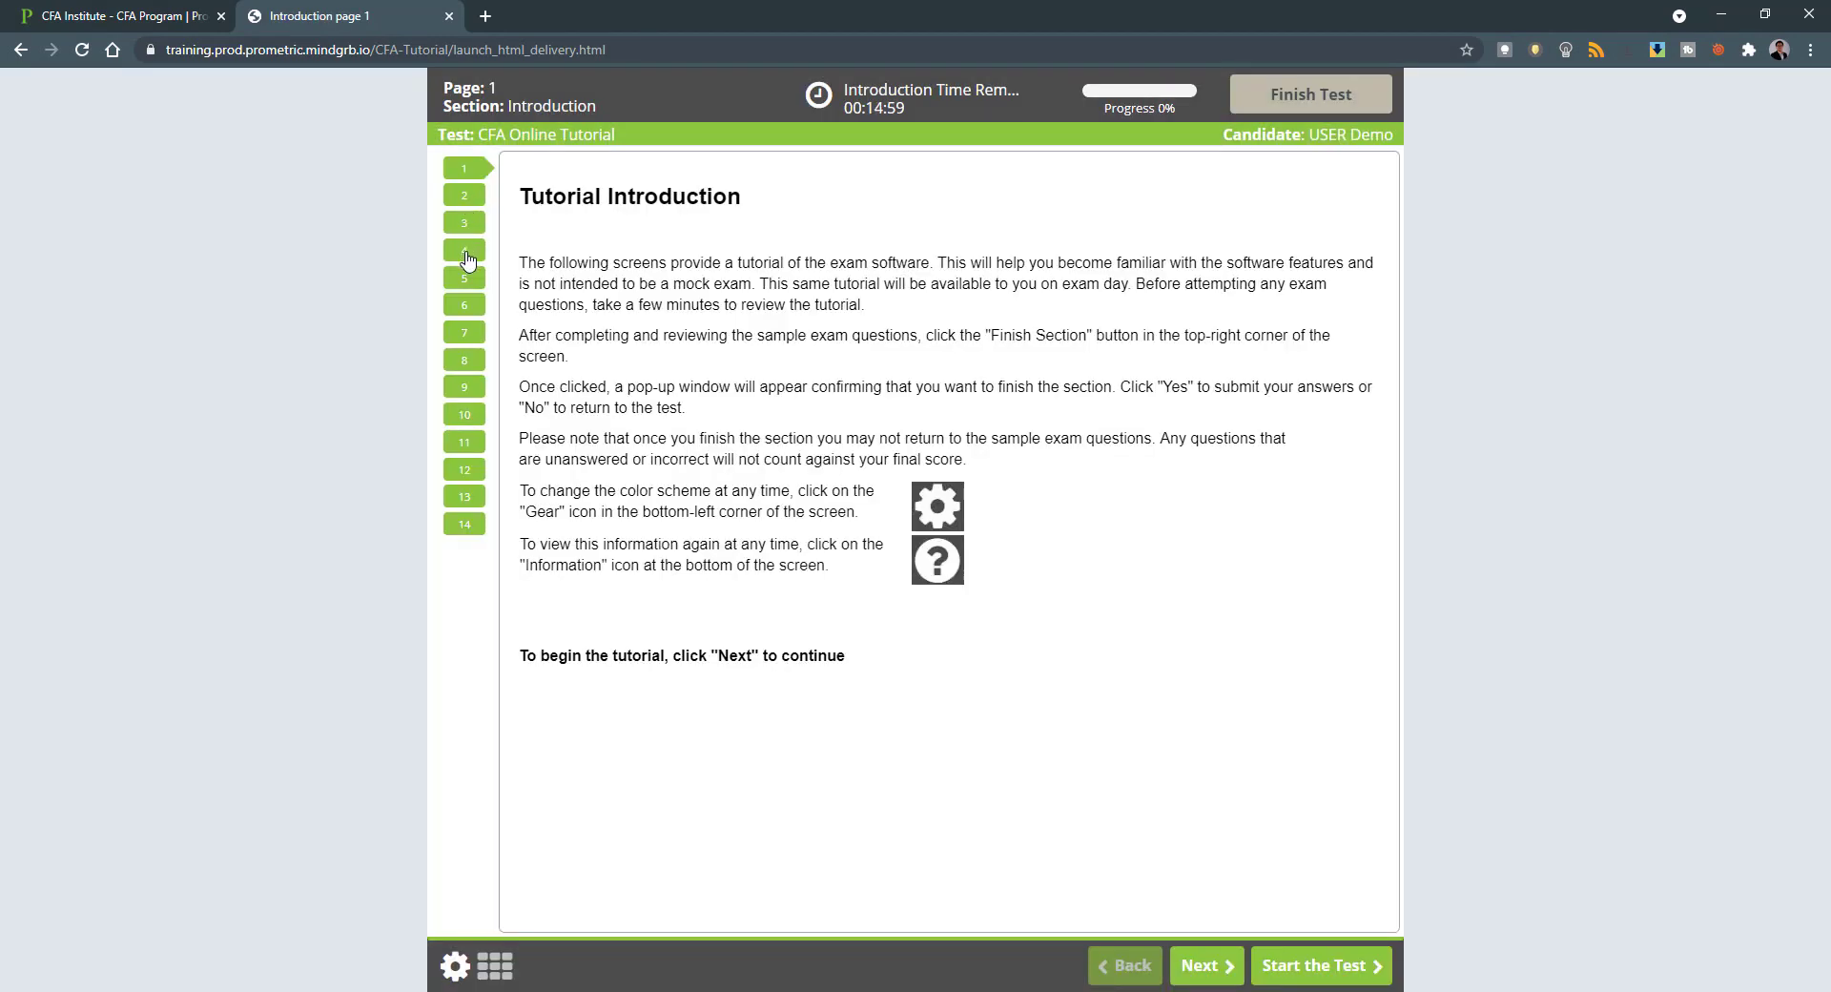
- View introduction pages 4, 6 and 7 on exam navigation and question flagging, ending on page 8 about essay questions
left_click(466, 252)
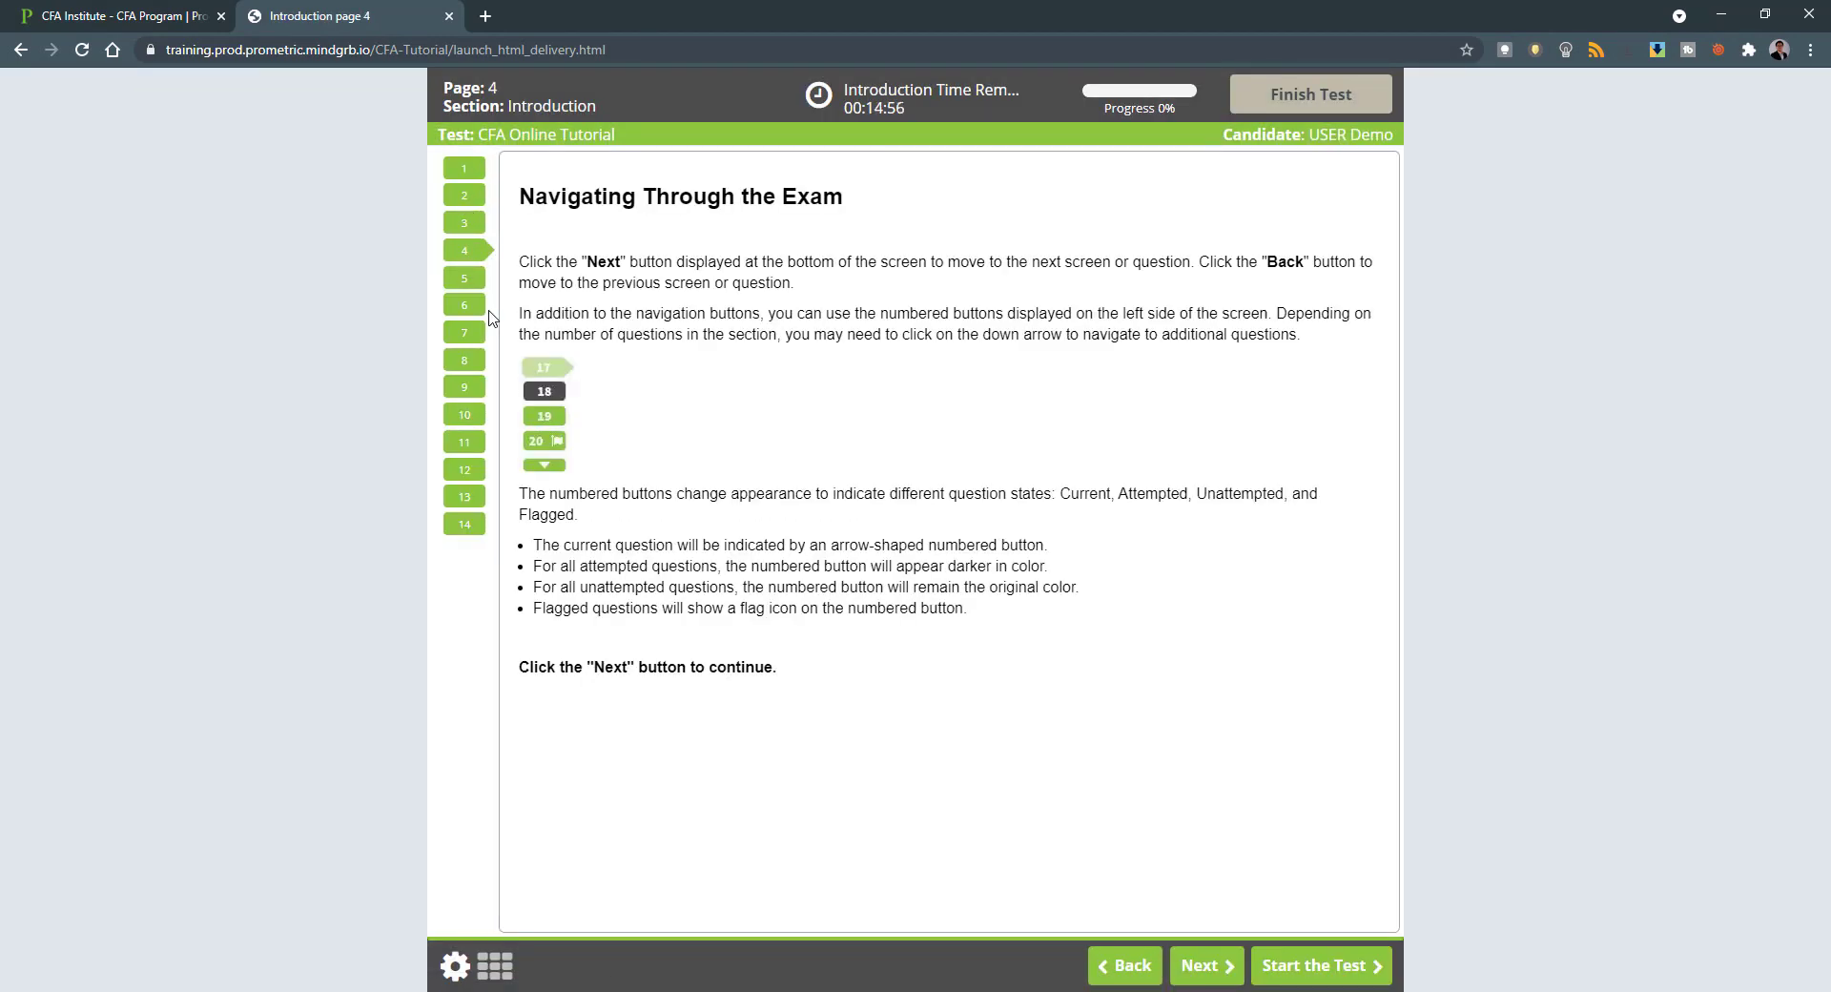
left_click(467, 306)
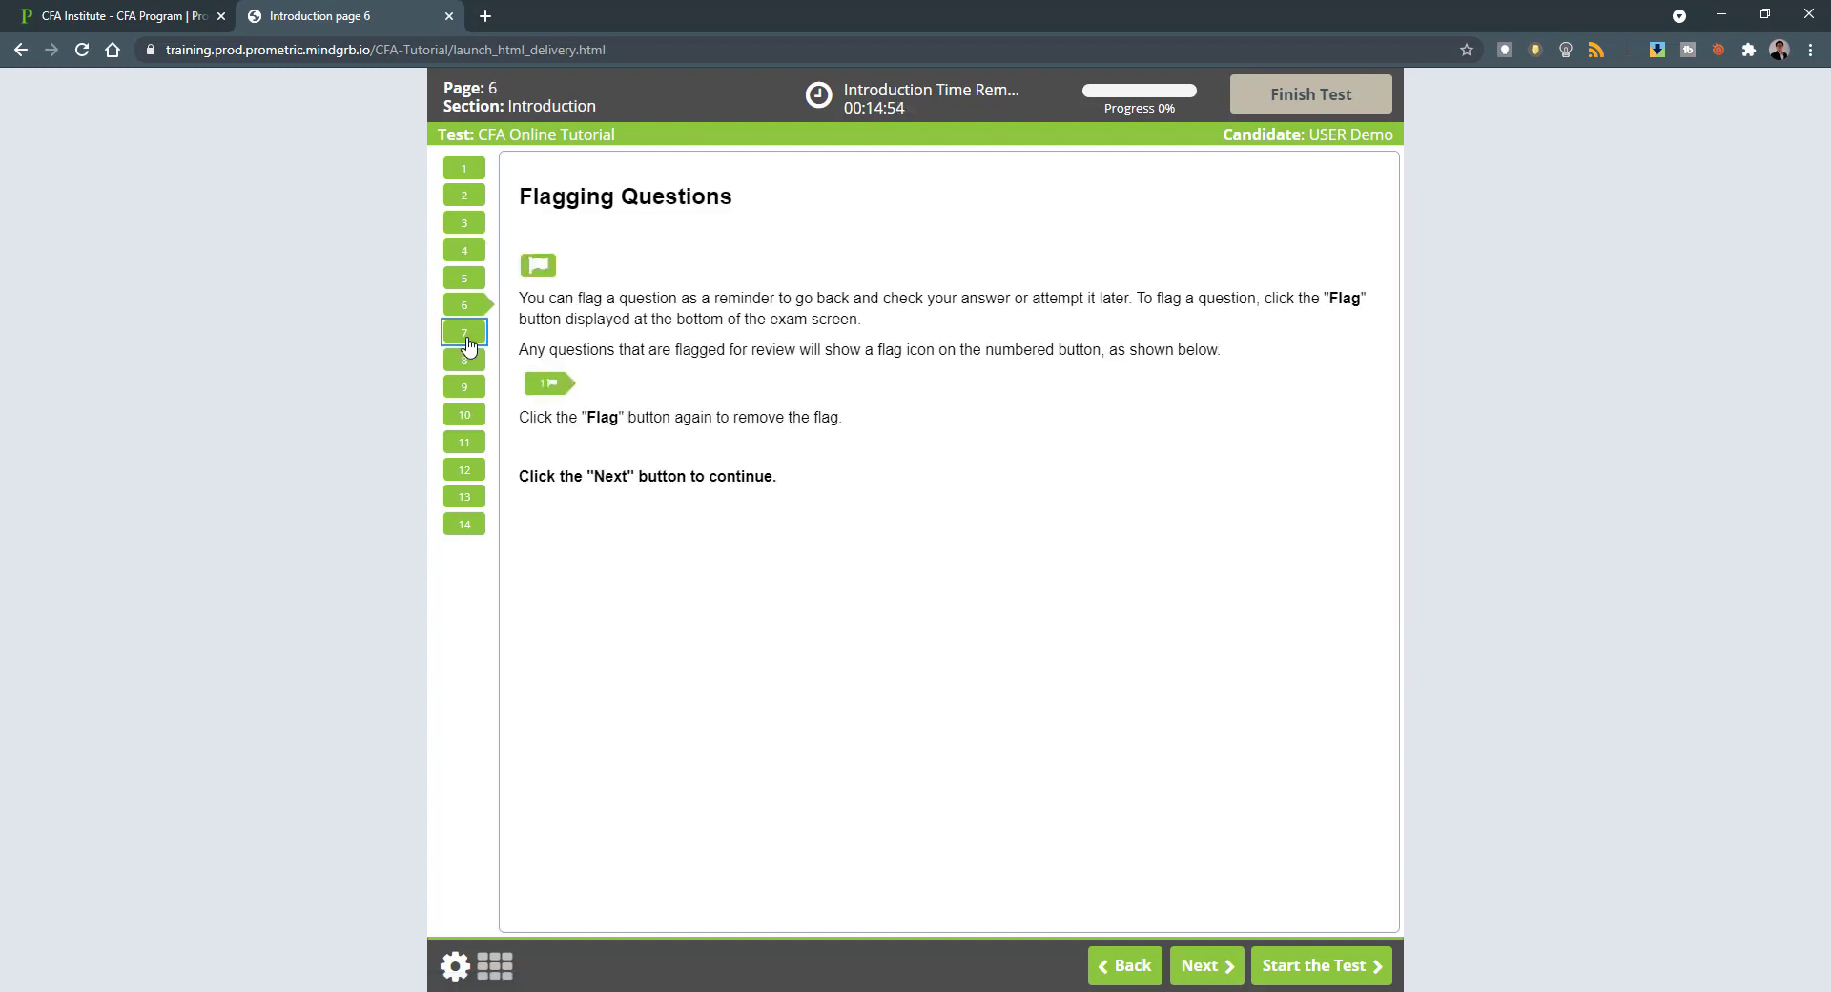
left_click(468, 343)
left_click(468, 370)
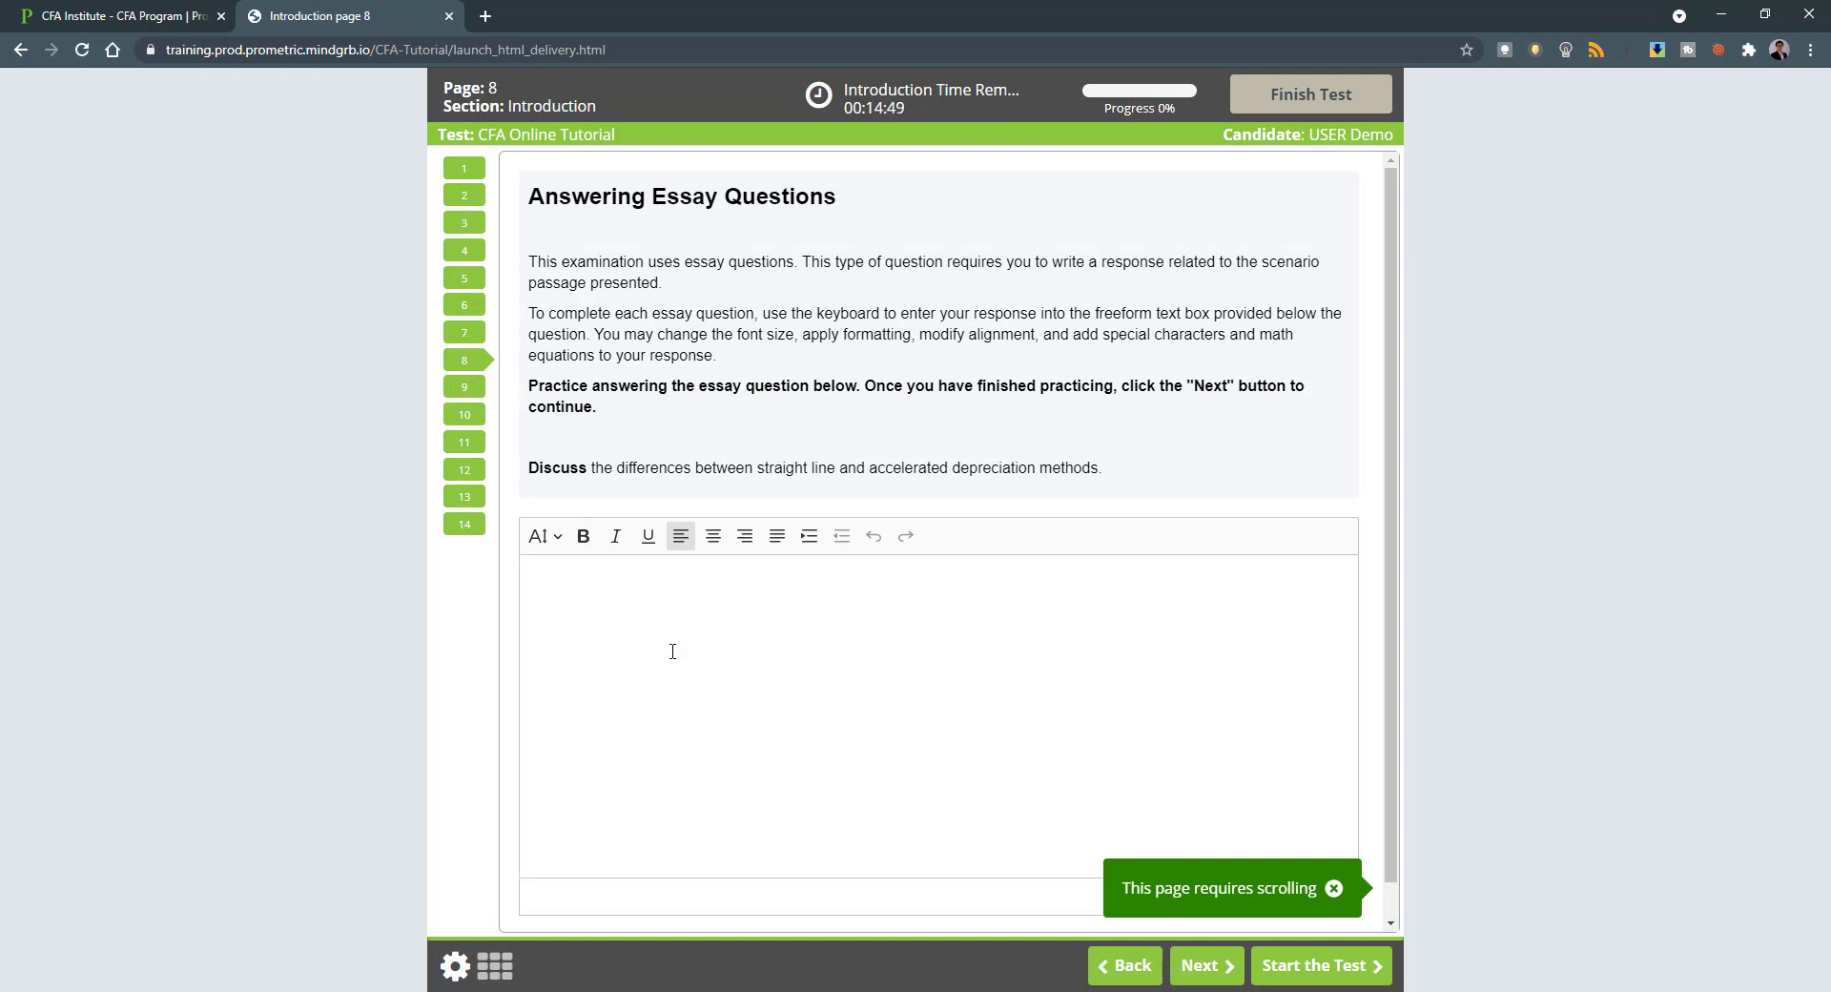
- Examine the practice essay answer box, including its font size choices and formatting tools
left_click(672, 652)
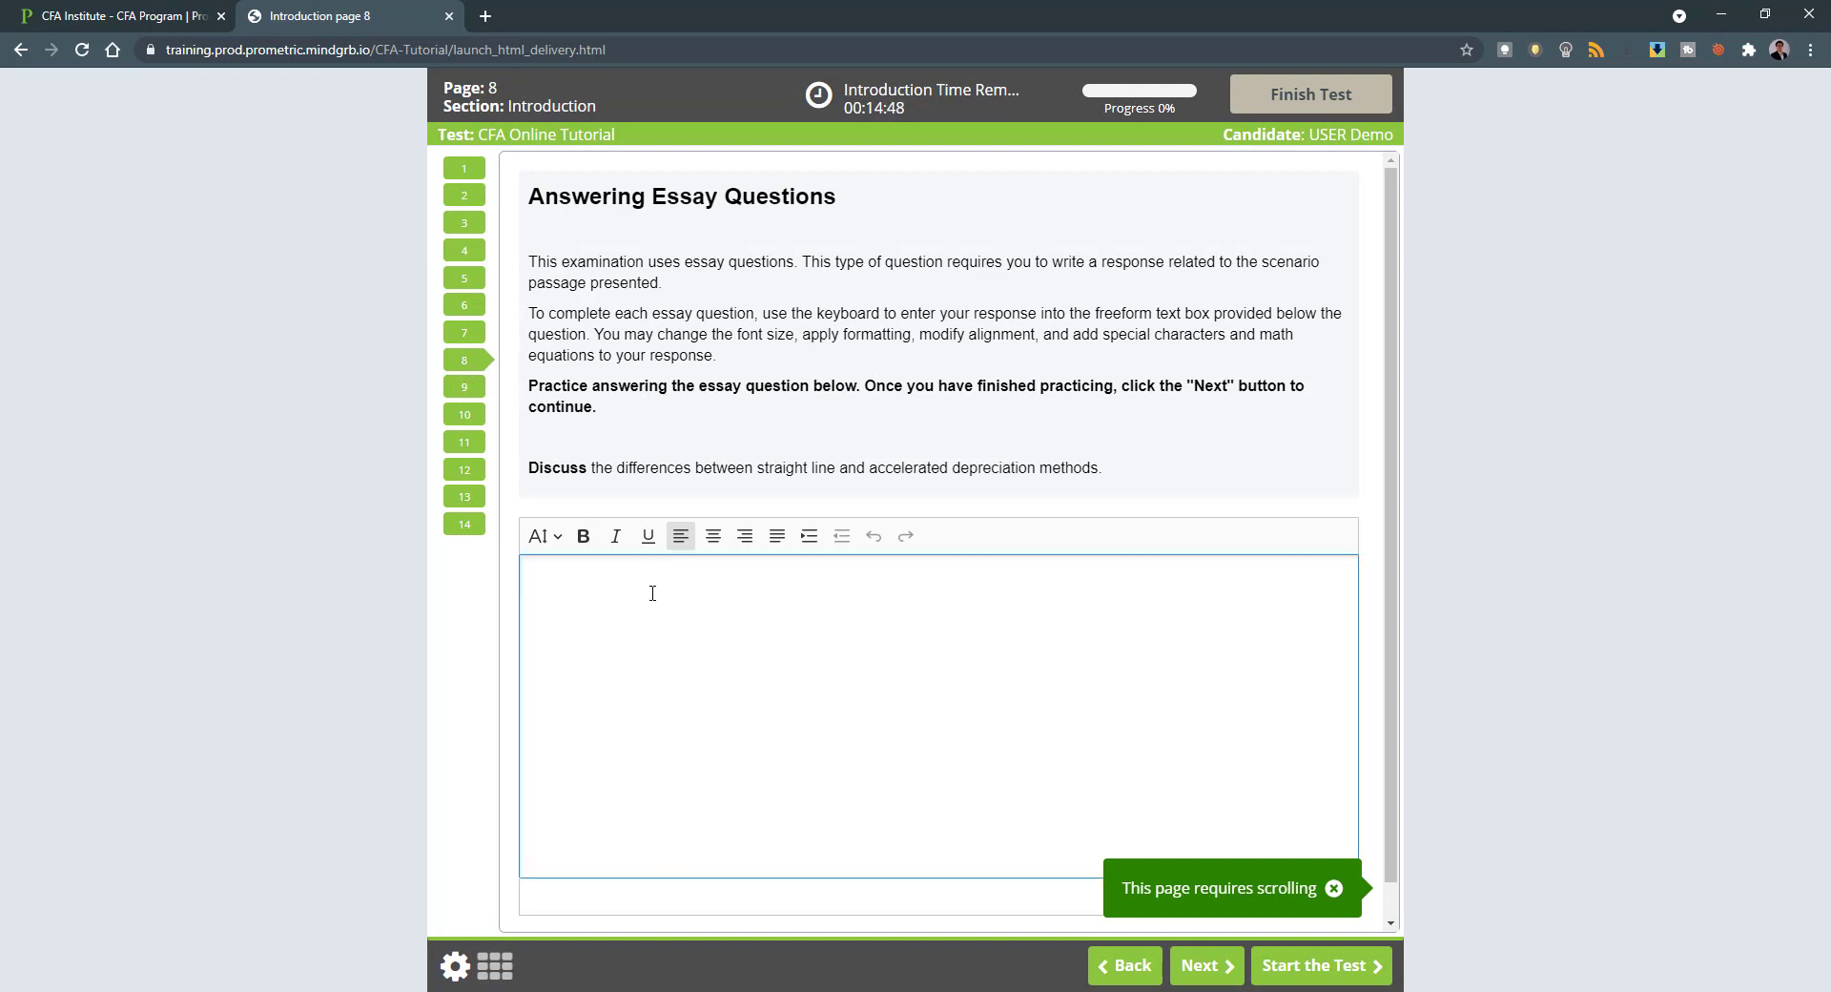
scroll(652, 593, "down", 1)
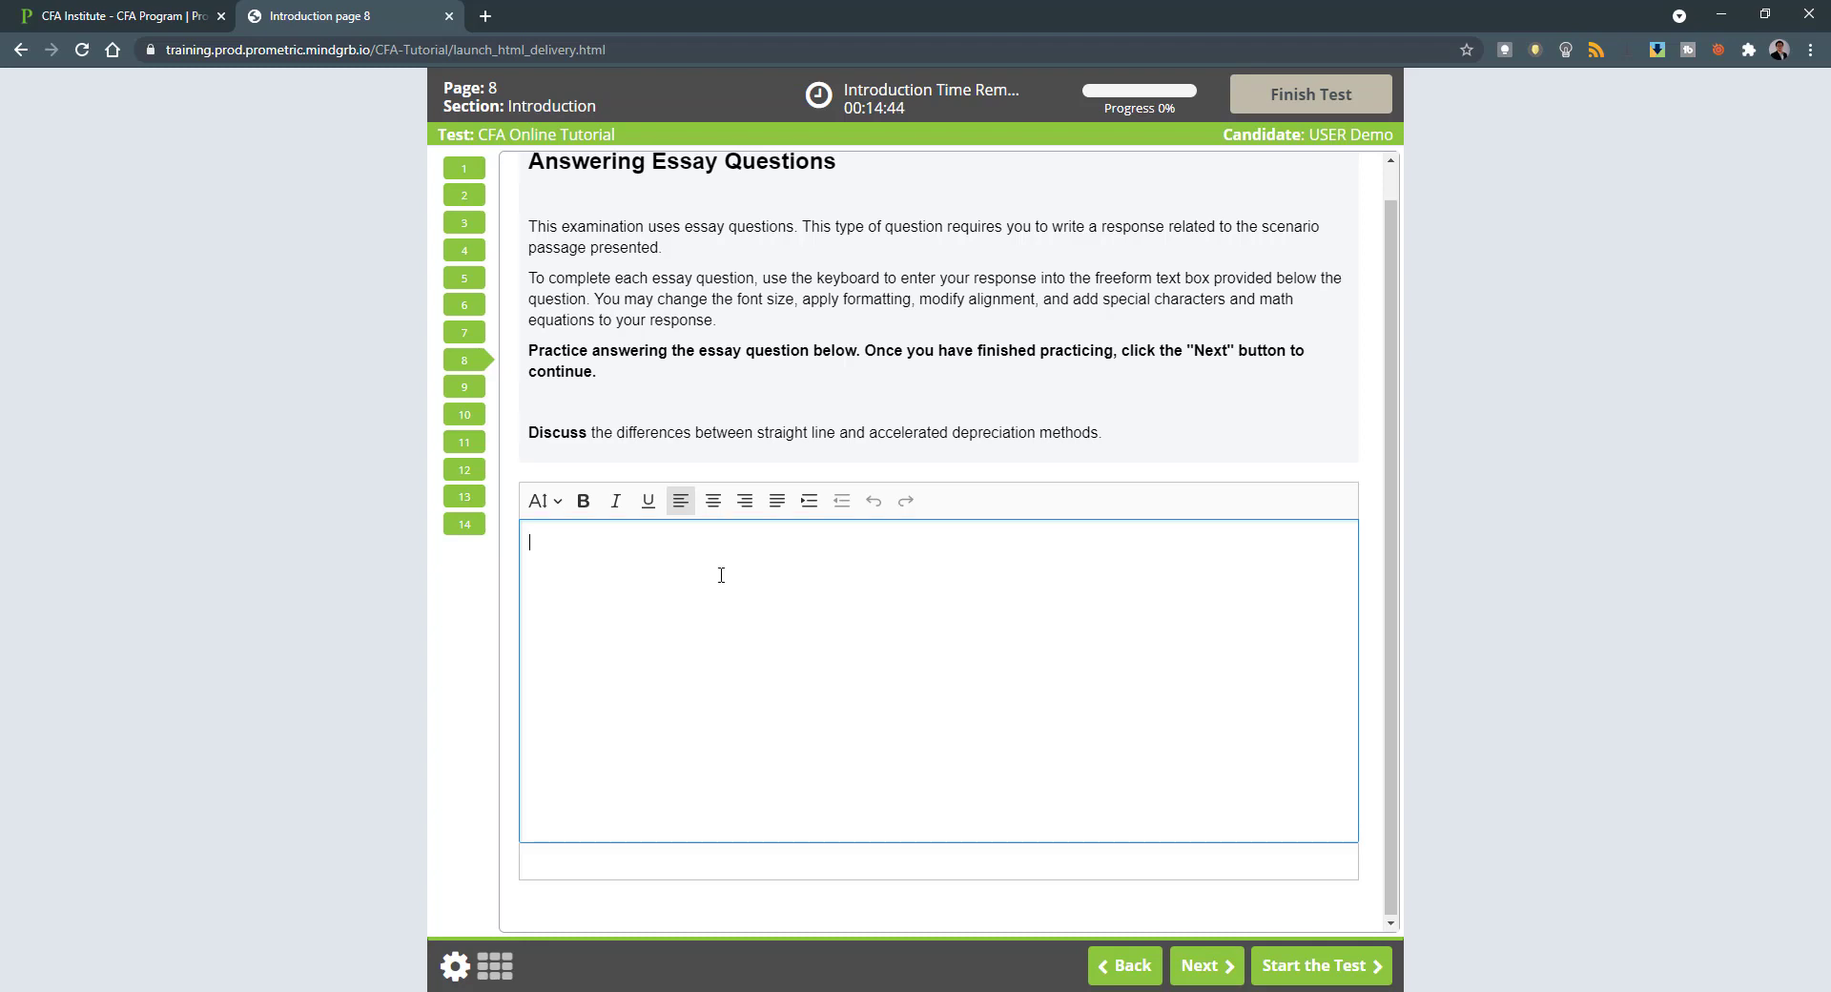
scroll(724, 574, "up", 1)
left_click(547, 538)
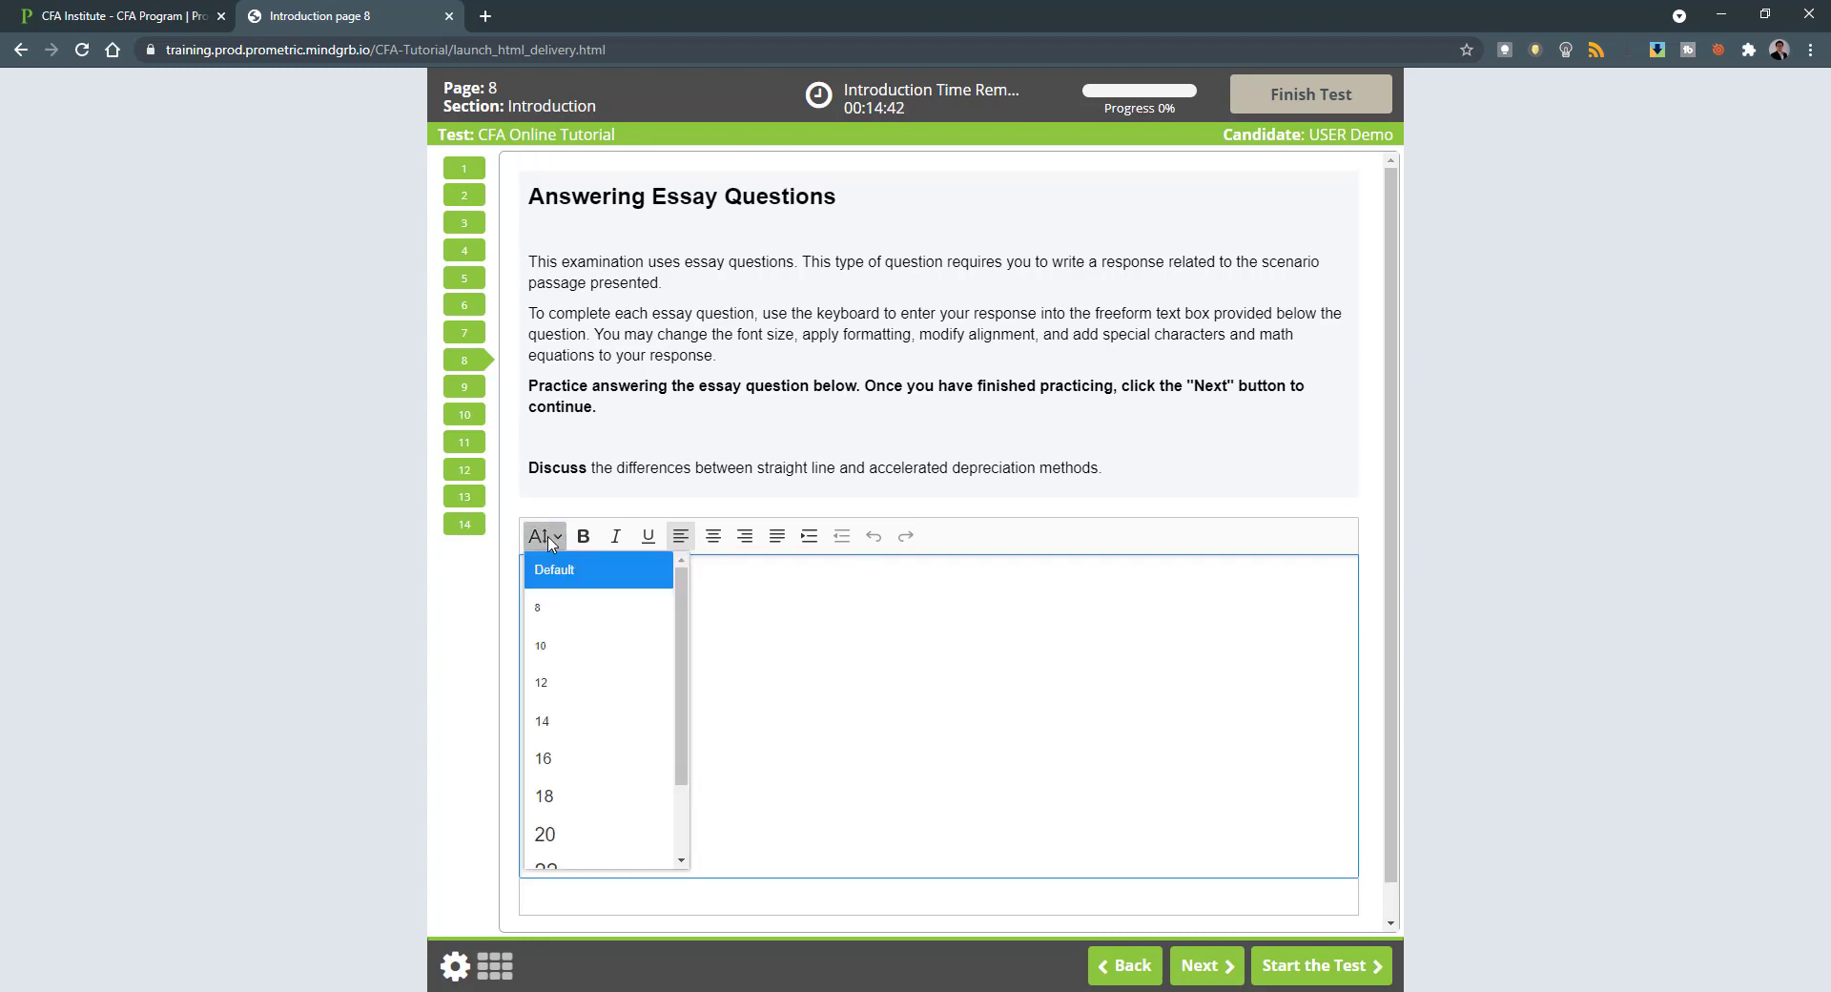
left_click(545, 538)
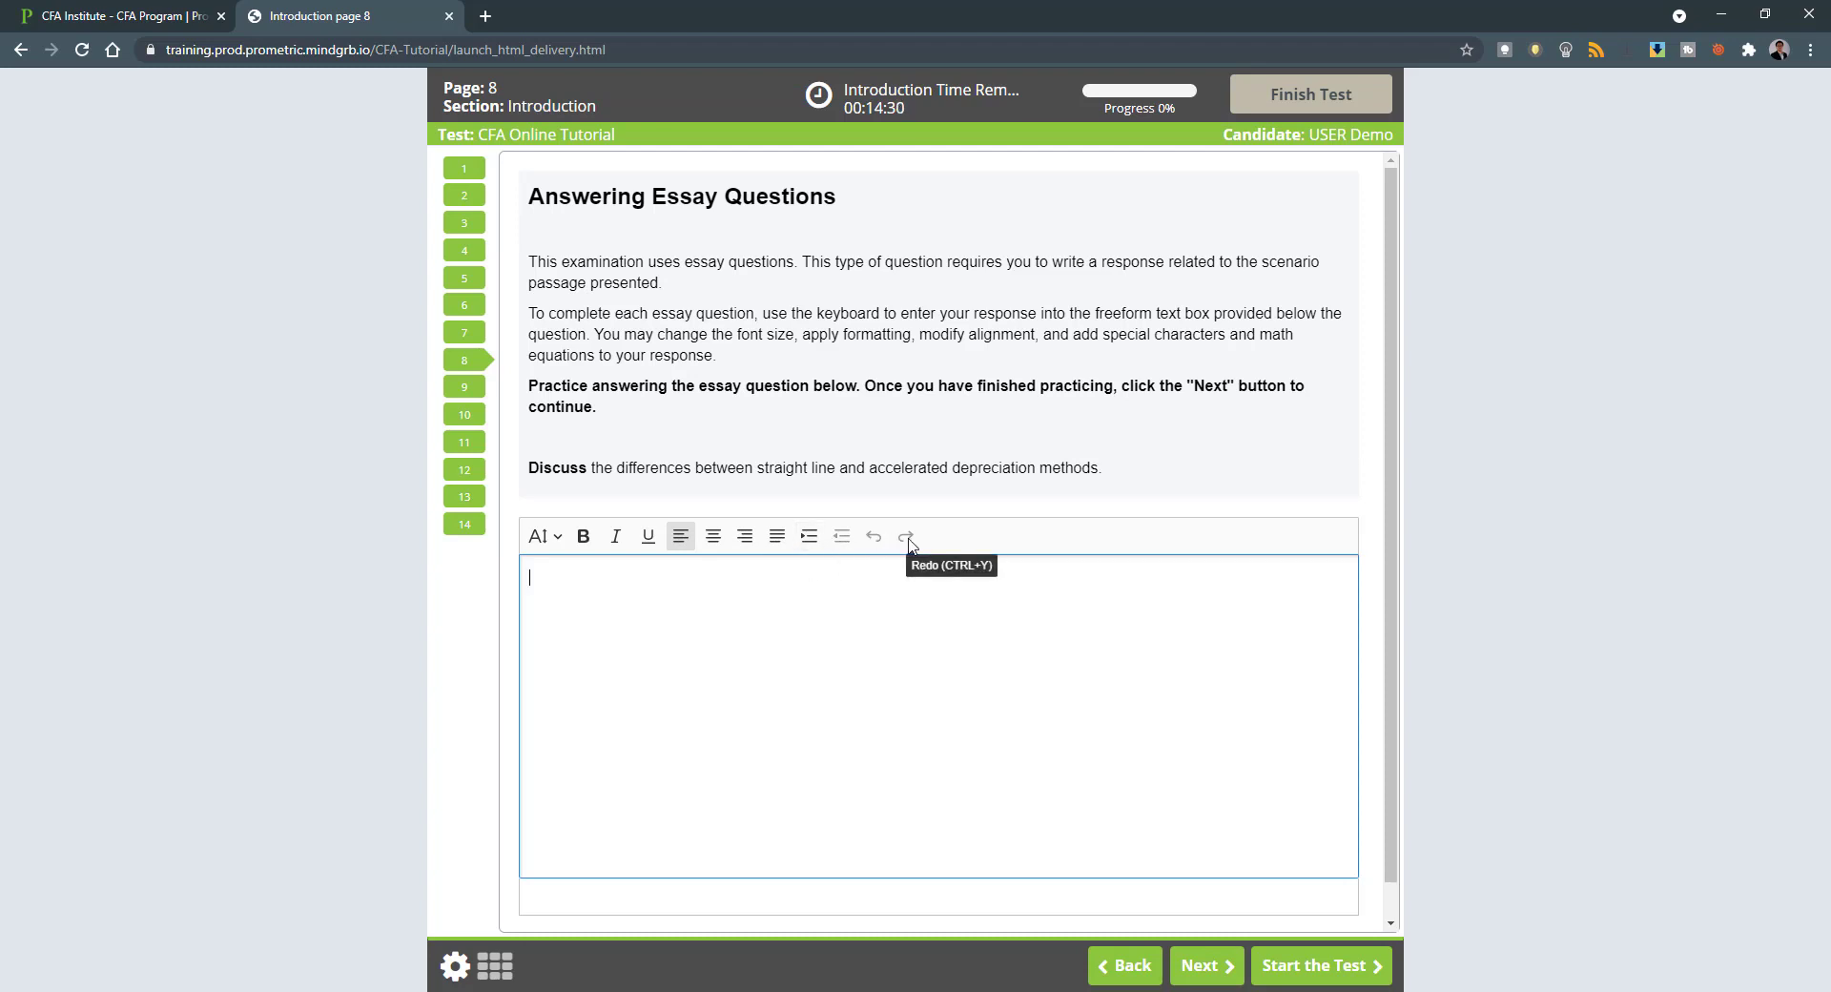
scroll(1209, 685, "down", 1)
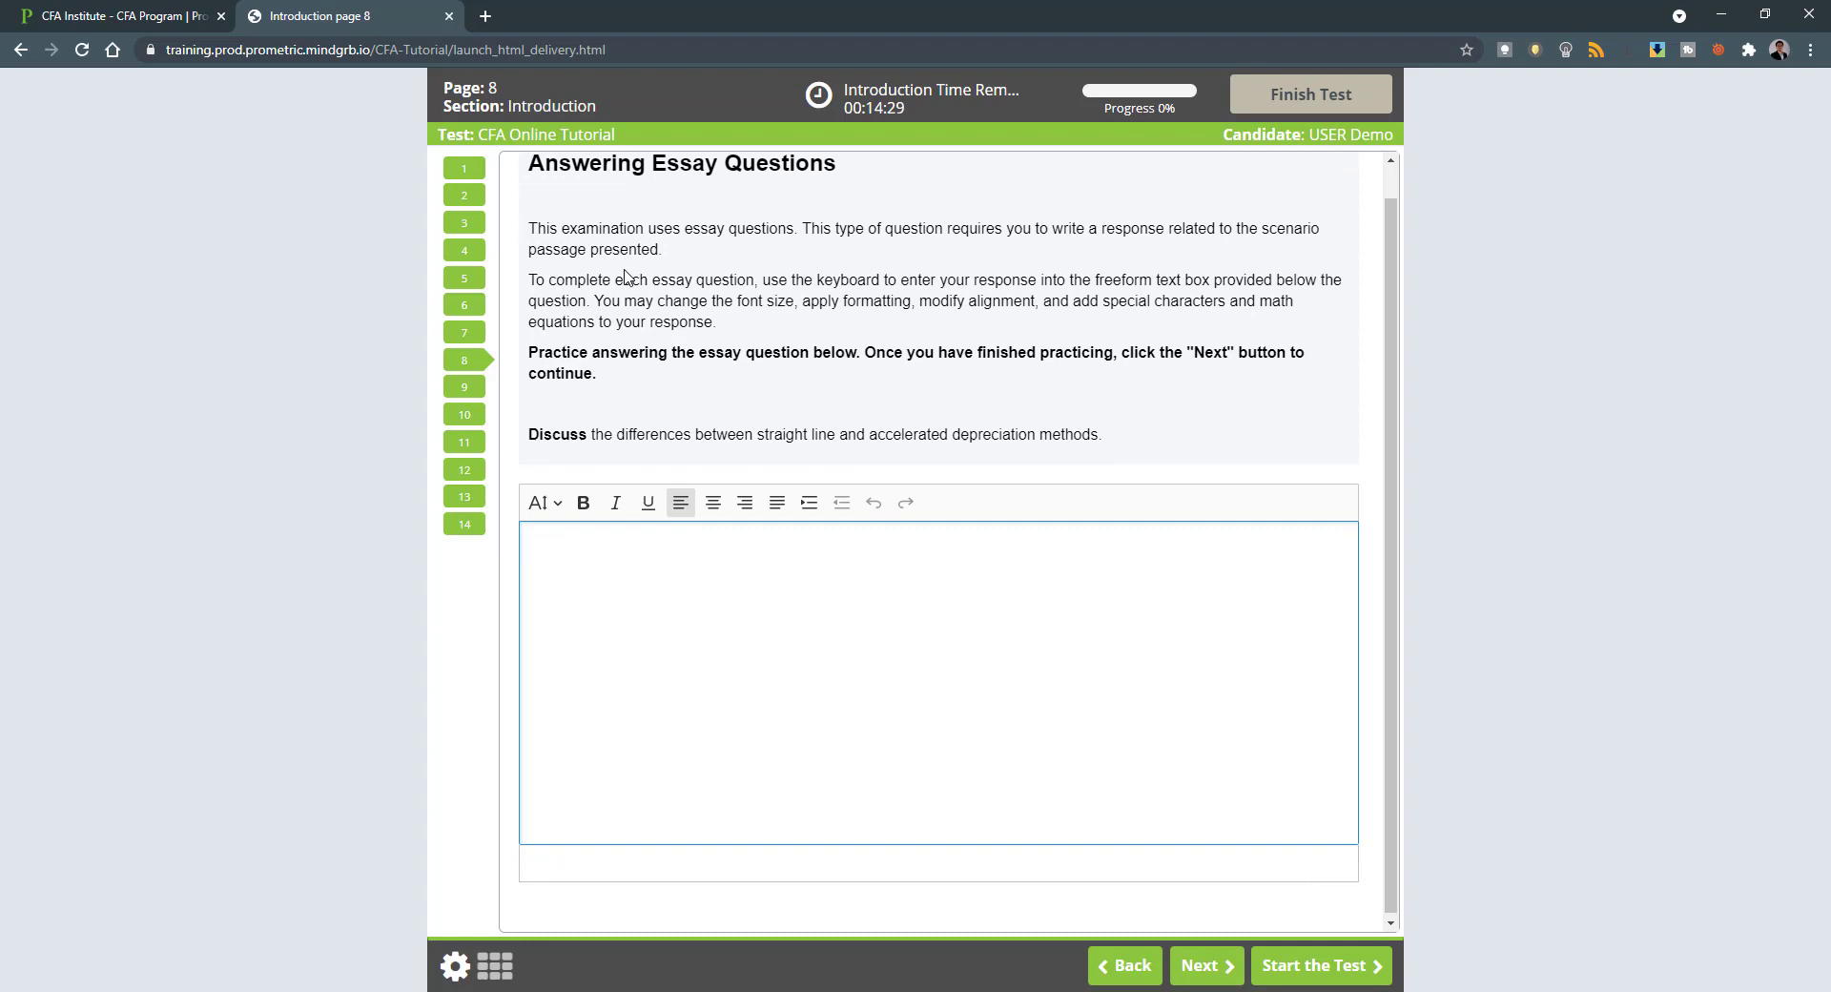
- Go through introduction pages 9 to 14 one by one and start the test
left_click(462, 389)
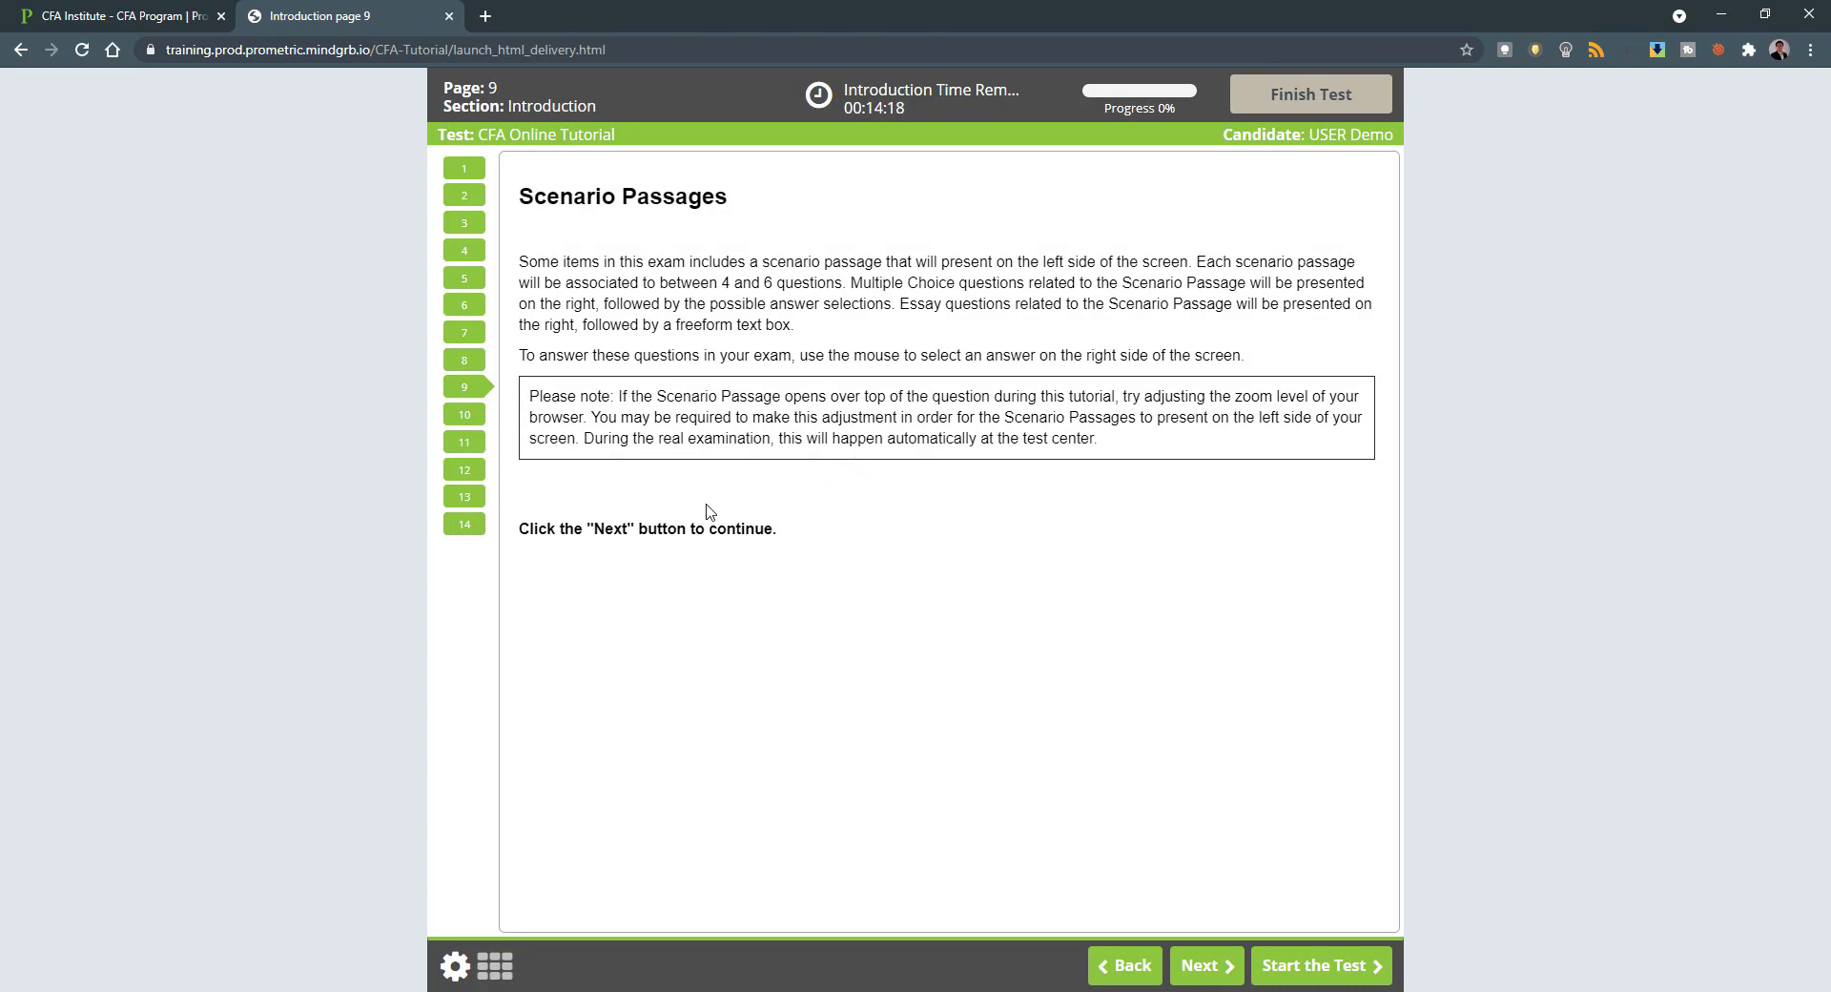
left_click(480, 425)
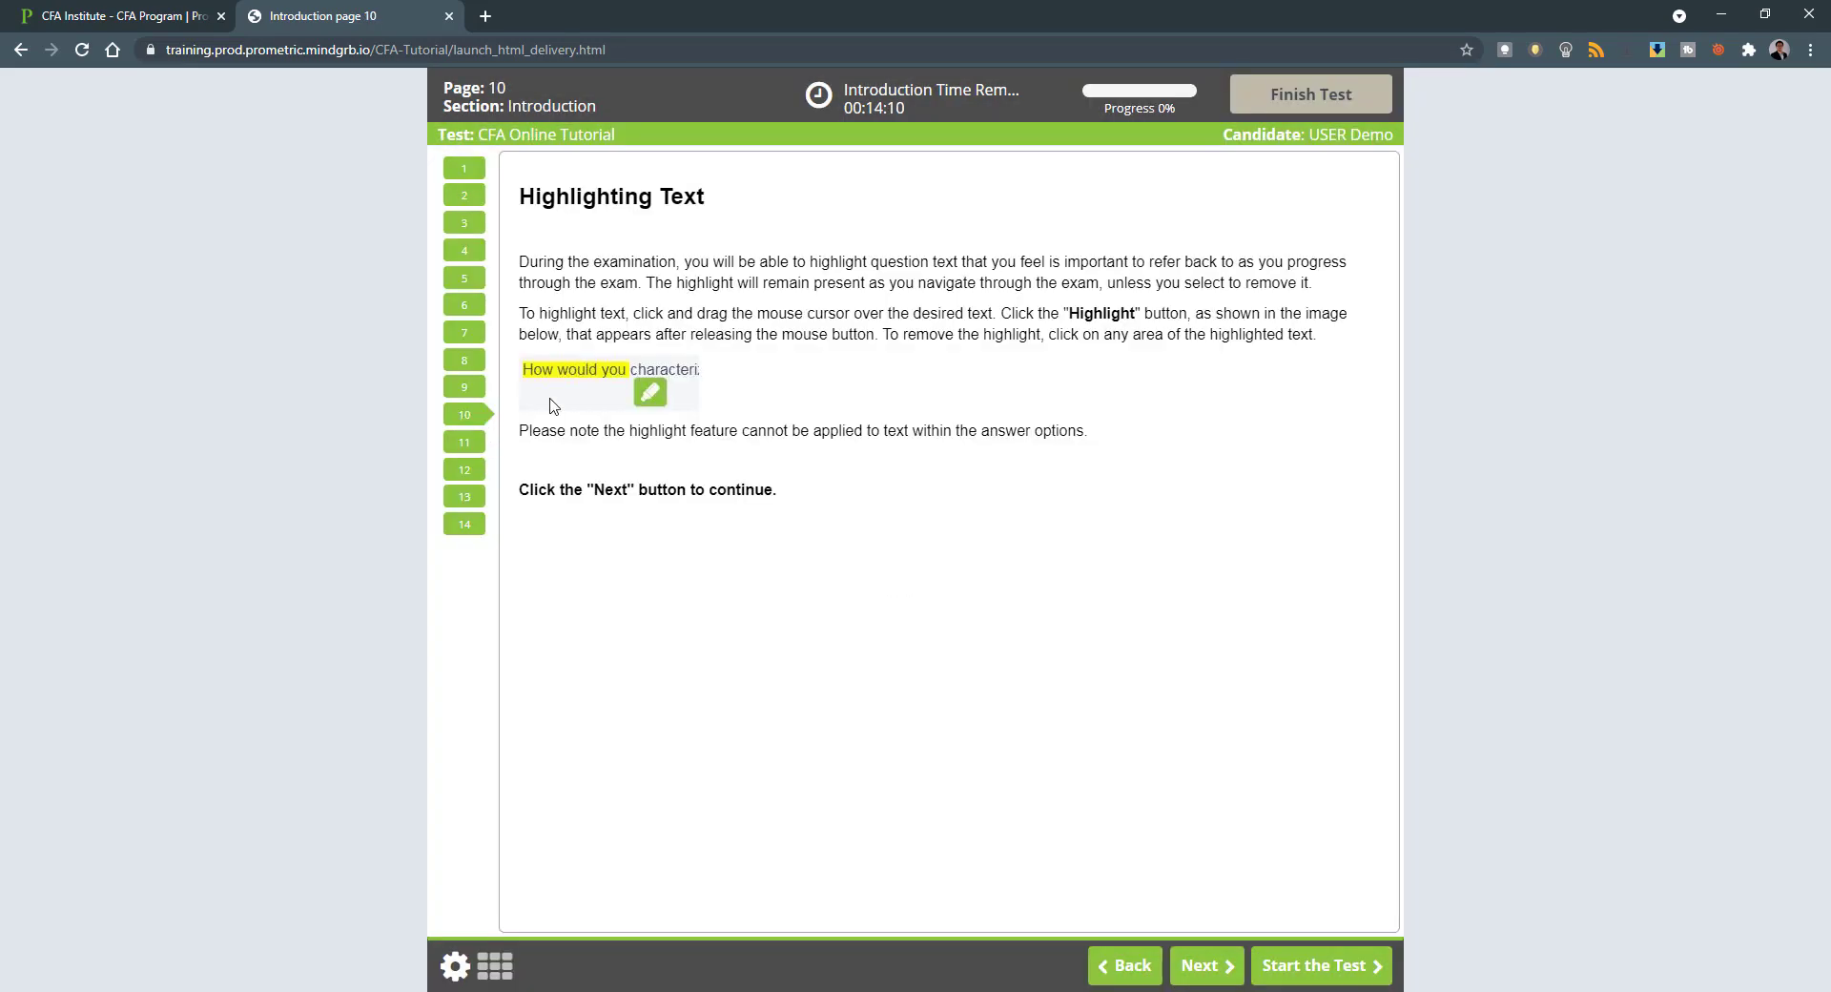
left_click(472, 448)
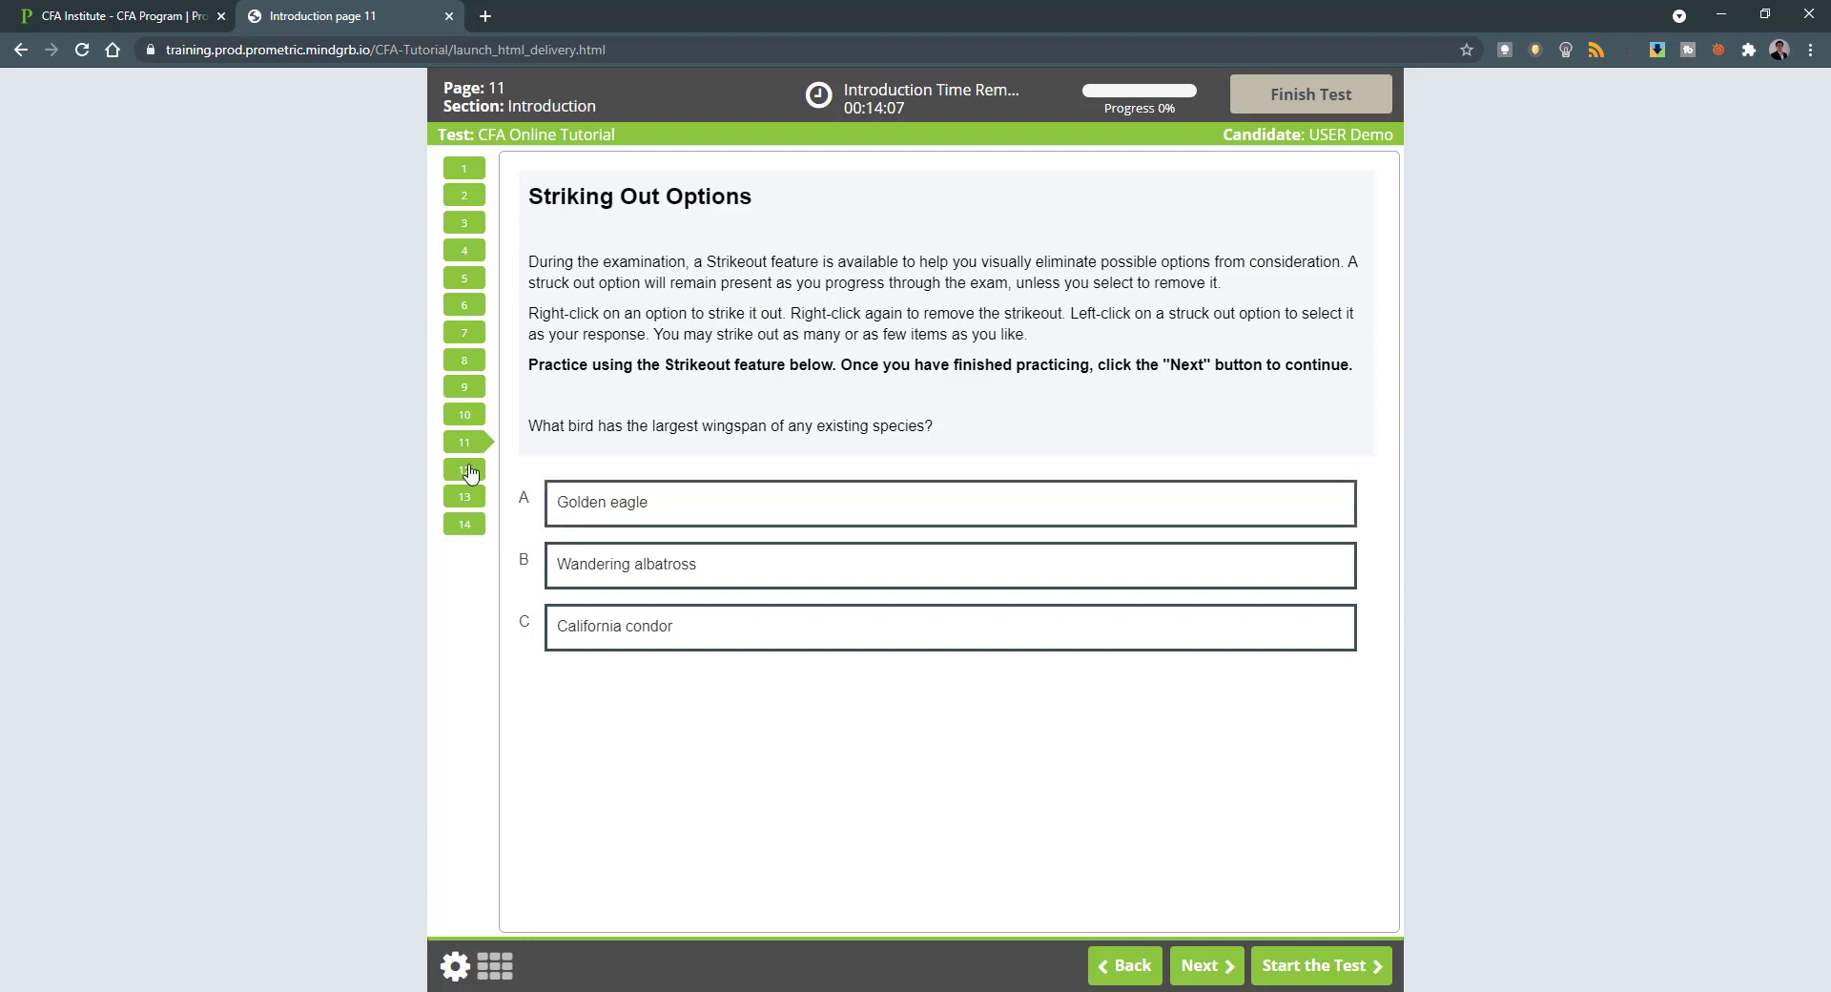
left_click(471, 472)
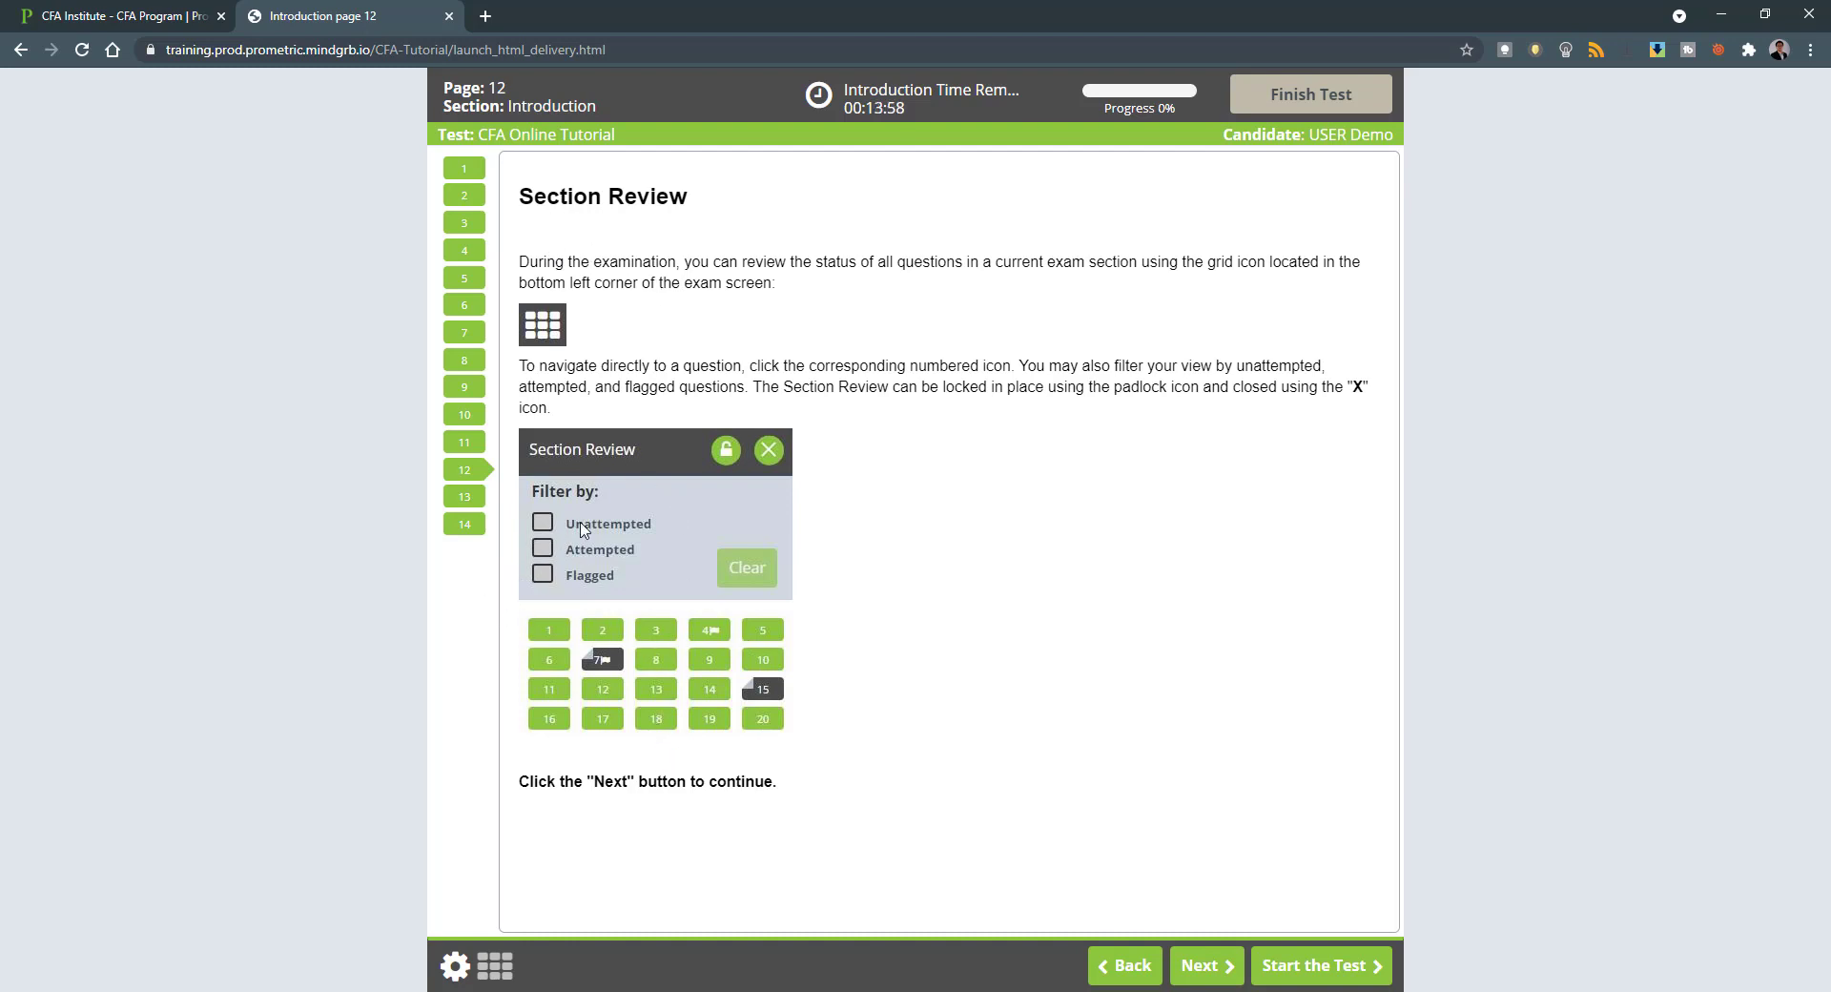
left_click(474, 505)
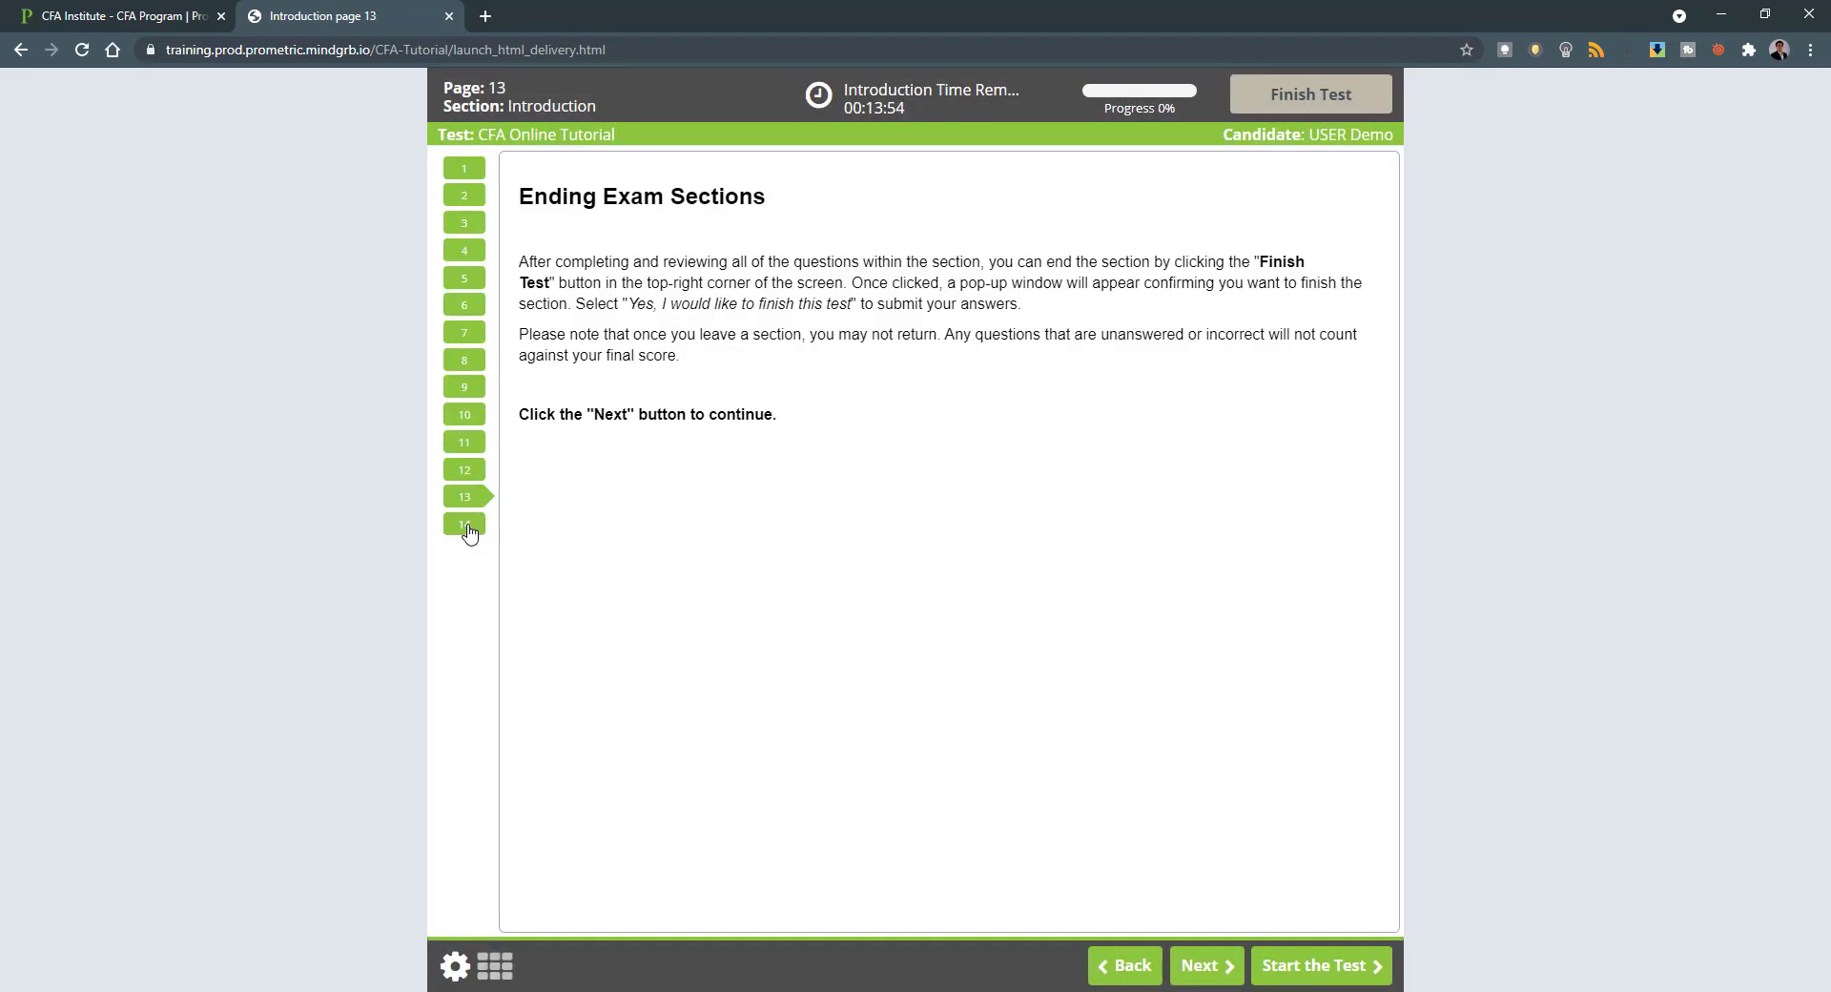
left_click(468, 531)
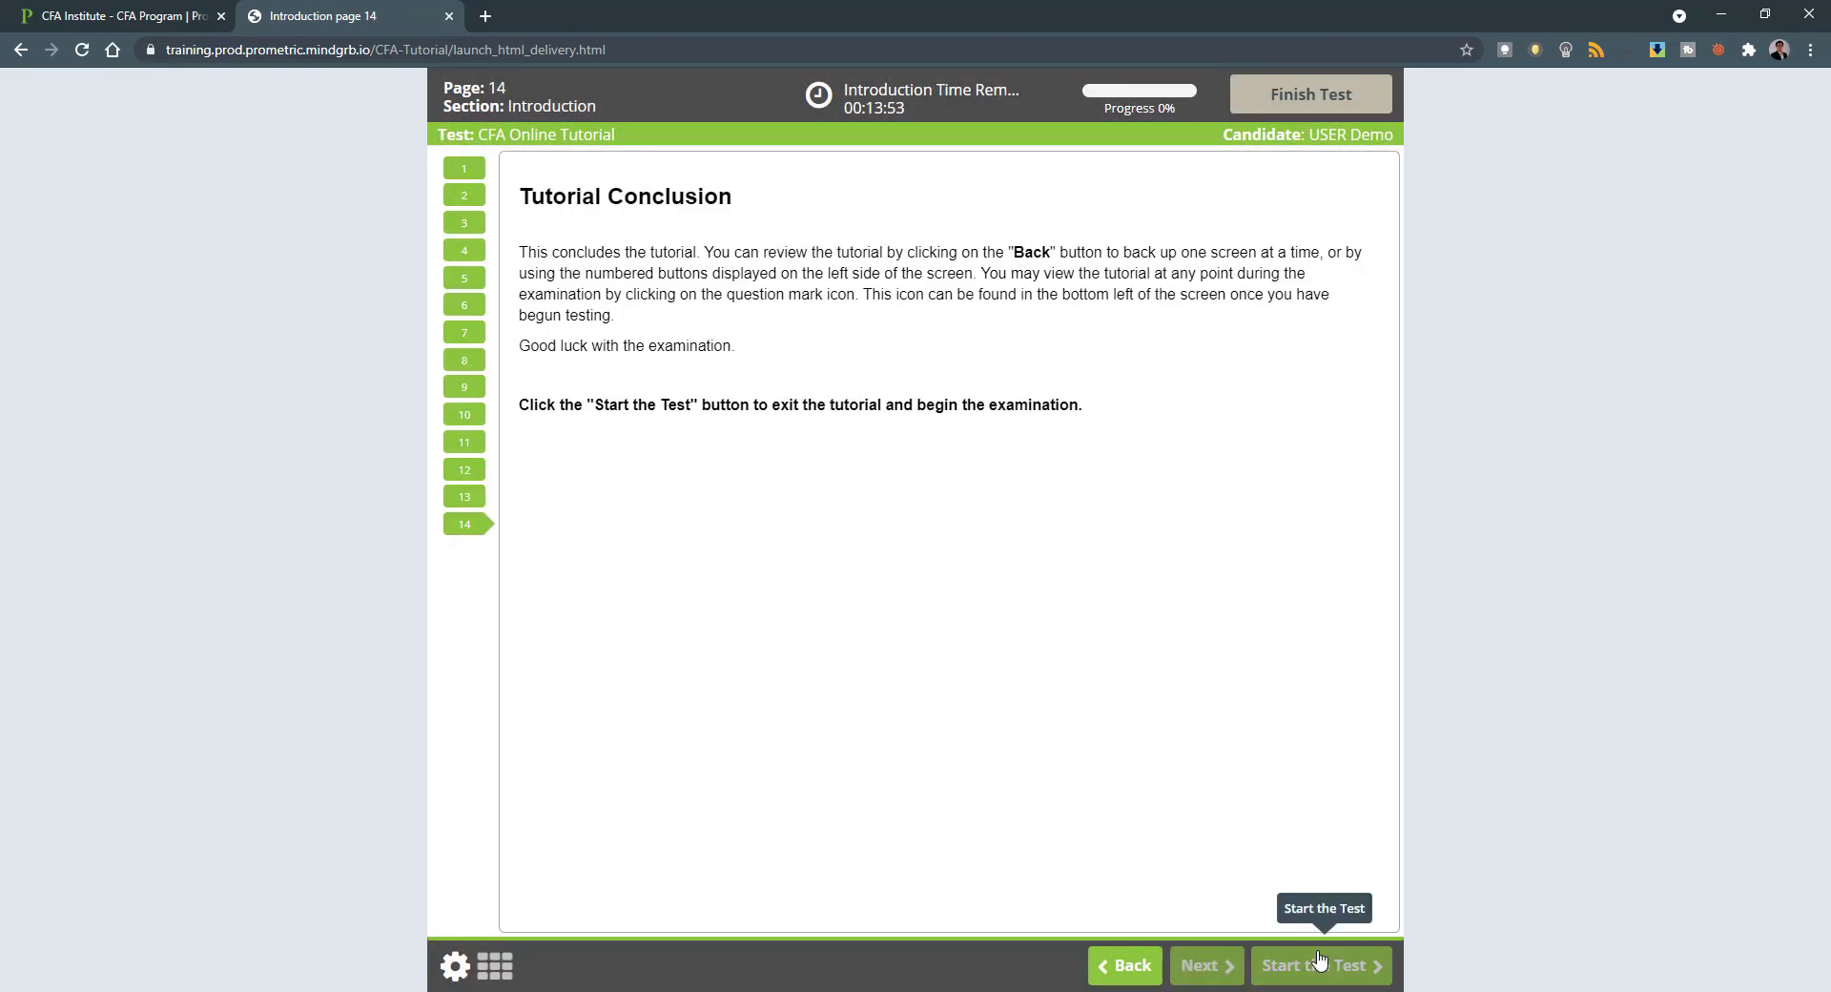
left_click(1319, 959)
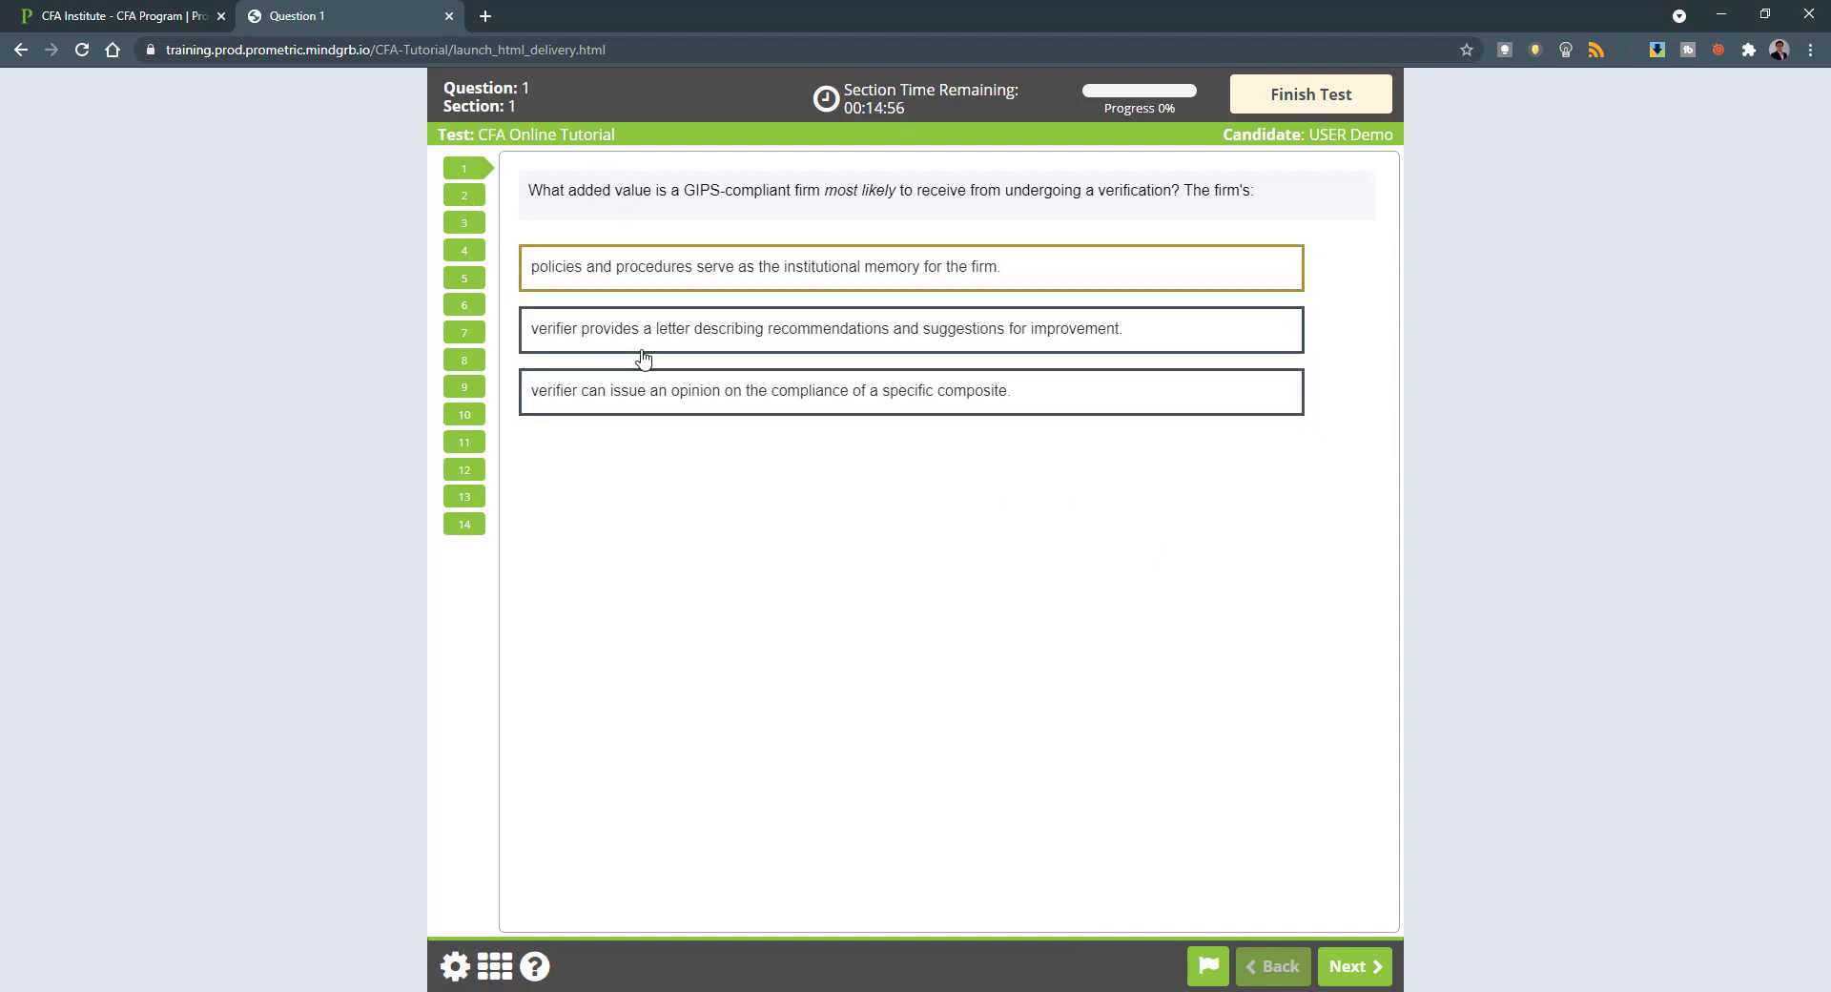
- On question 1, strike out the first two options, select the answer about a specific composite, and flag the question
right_click(699, 276)
right_click(716, 324)
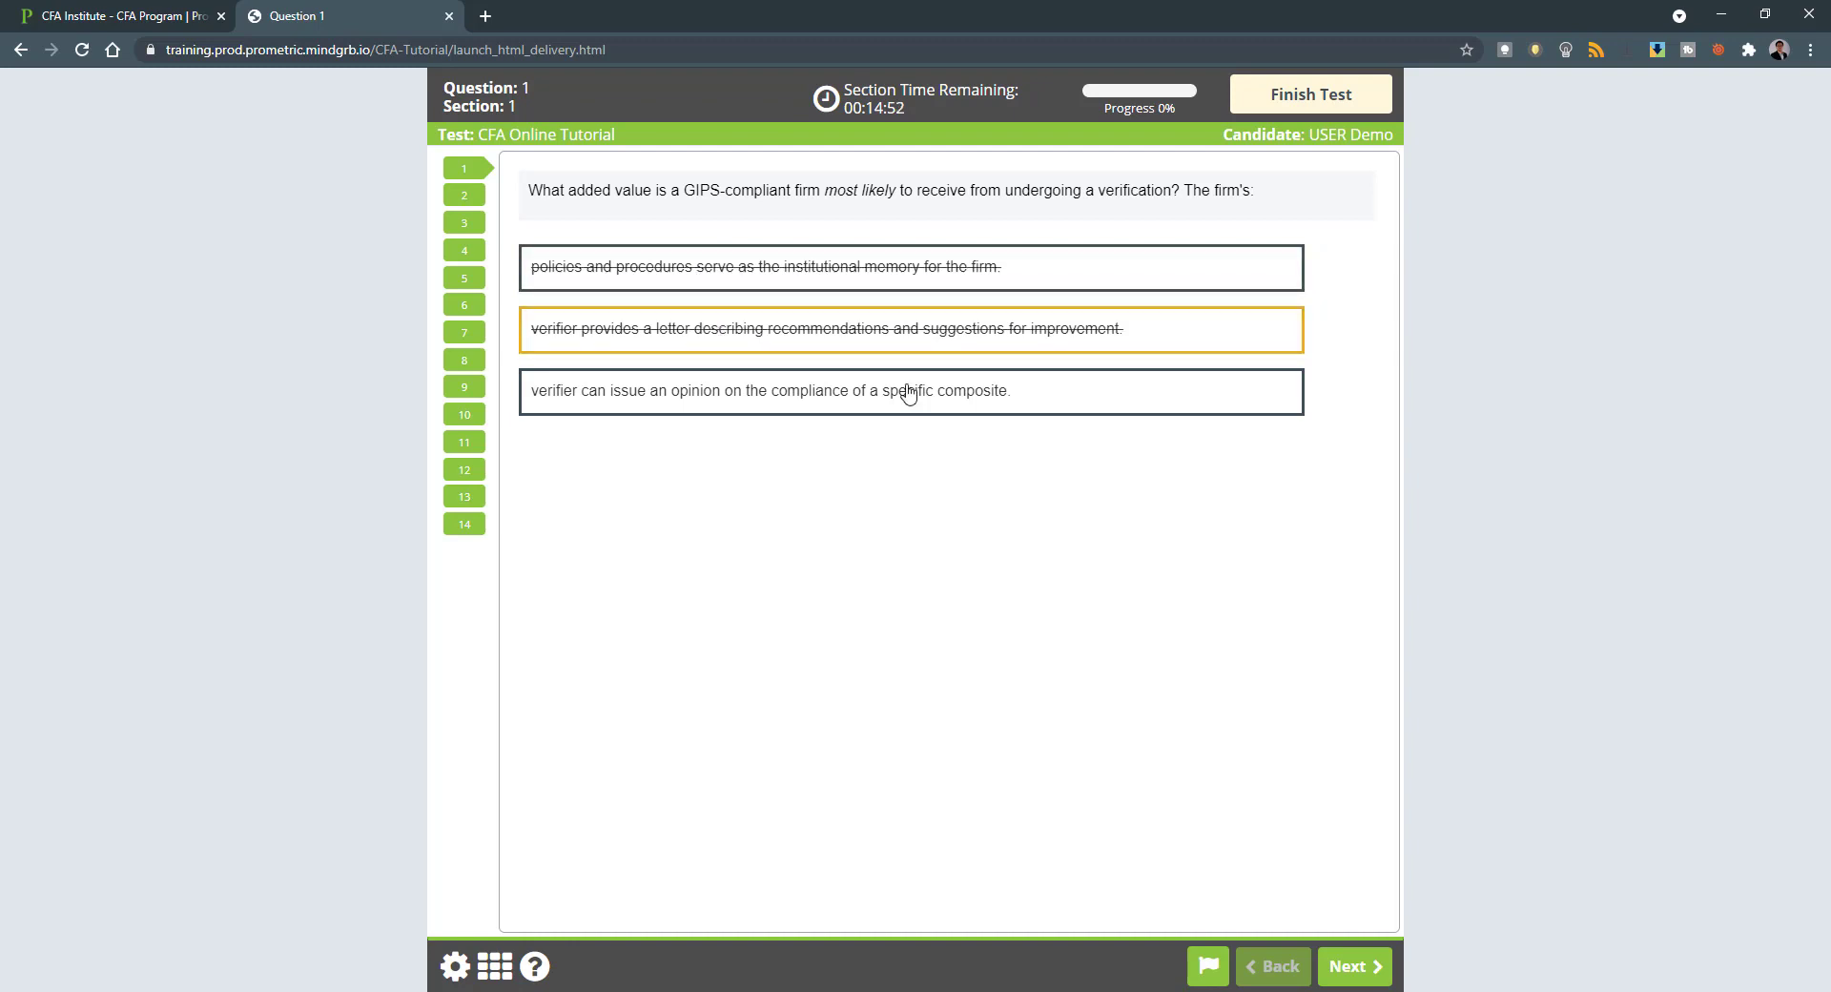
left_click(748, 398)
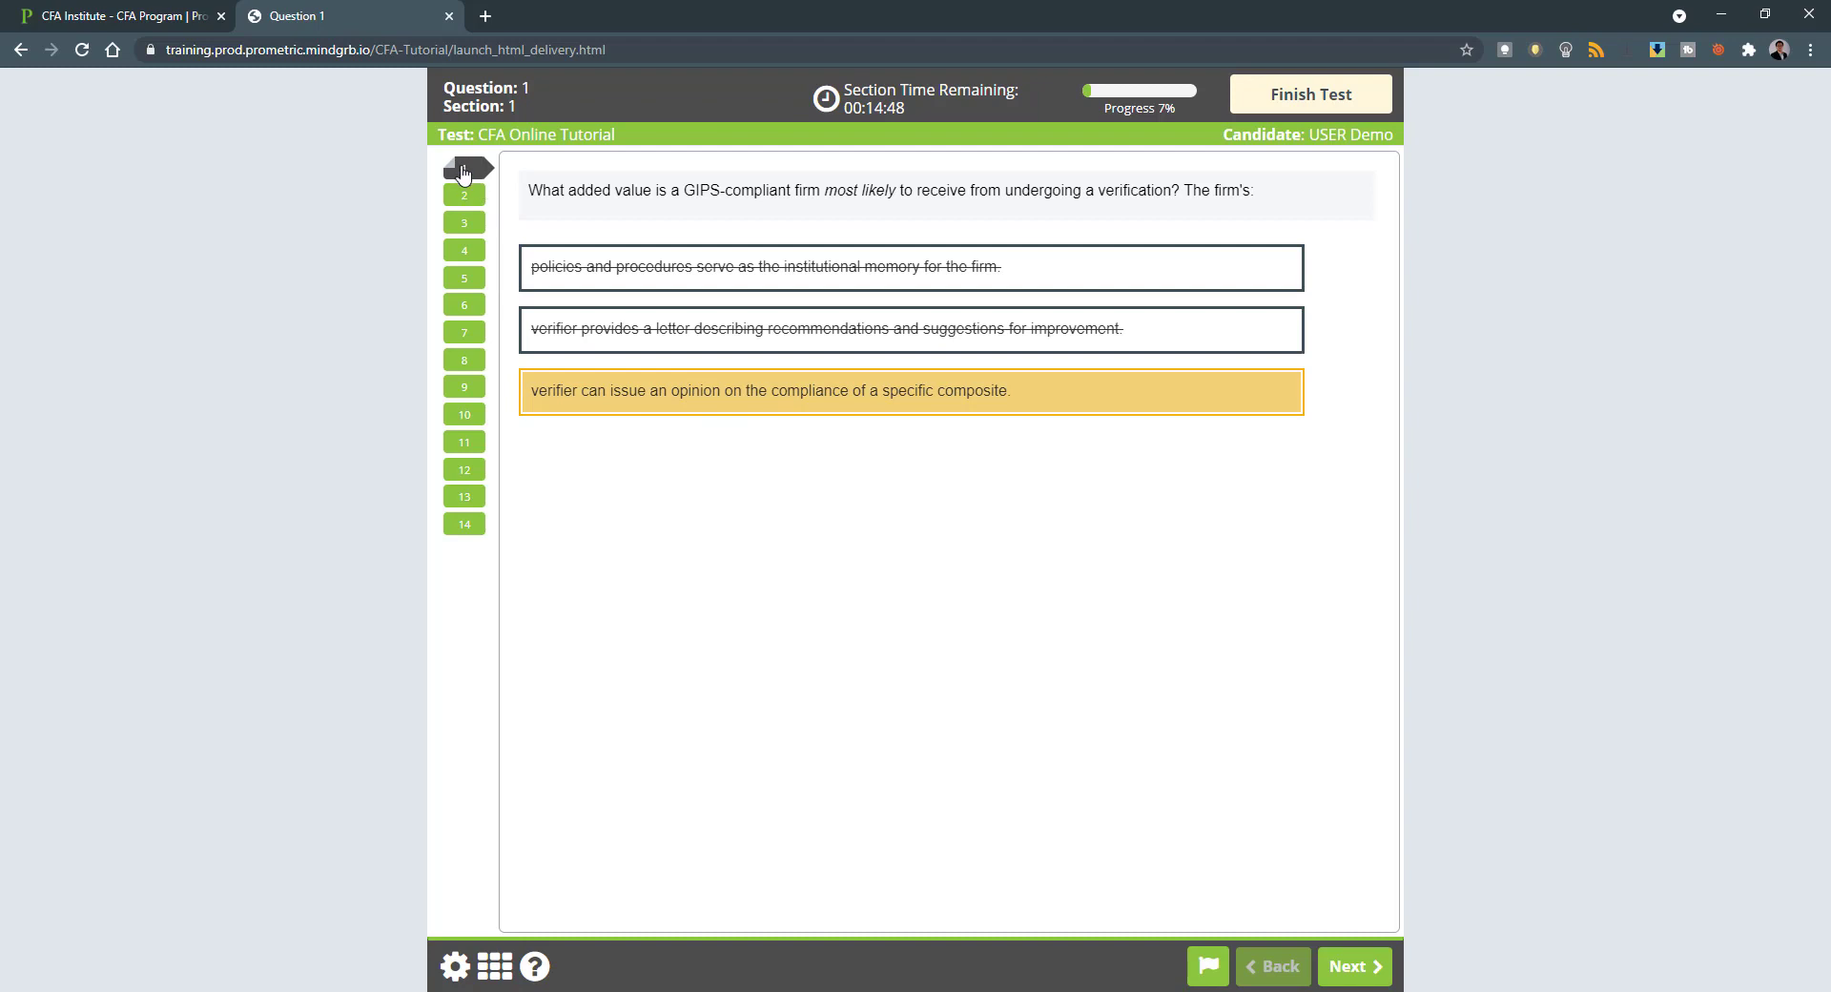
left_click(1209, 970)
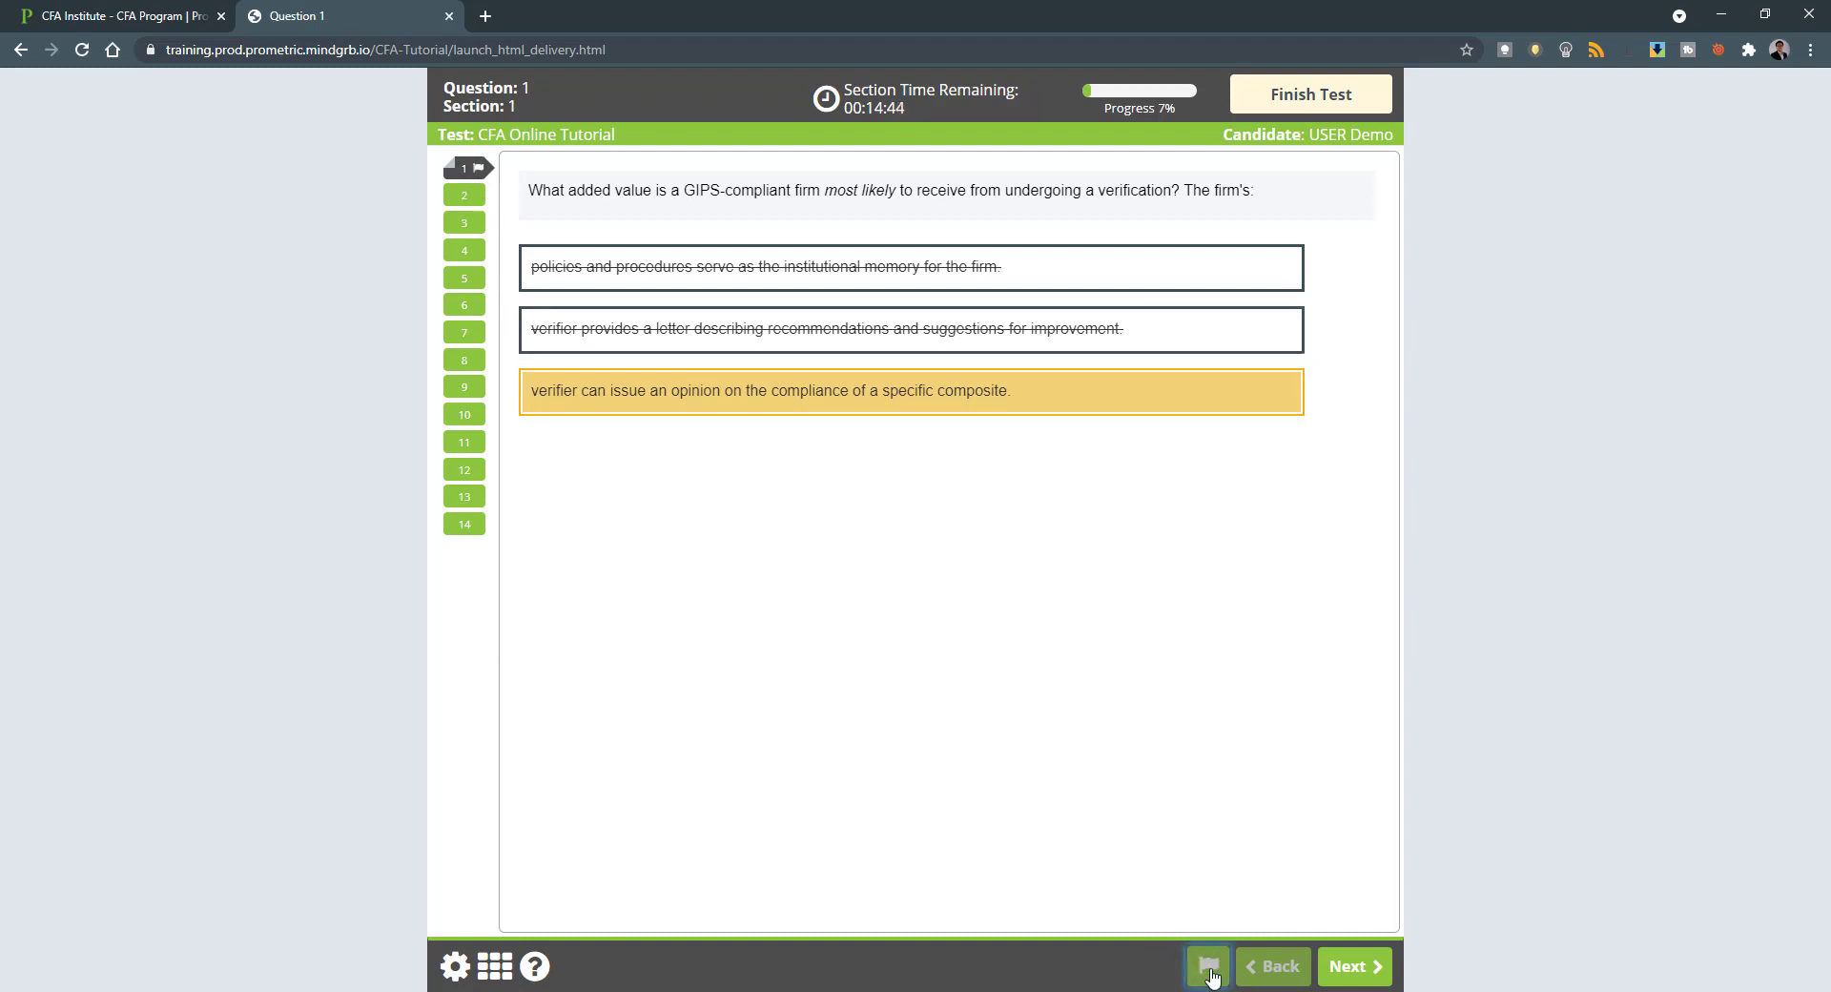
- Open the case scenario for question 2 and enlarge the page to examine its layout
left_click(1370, 968)
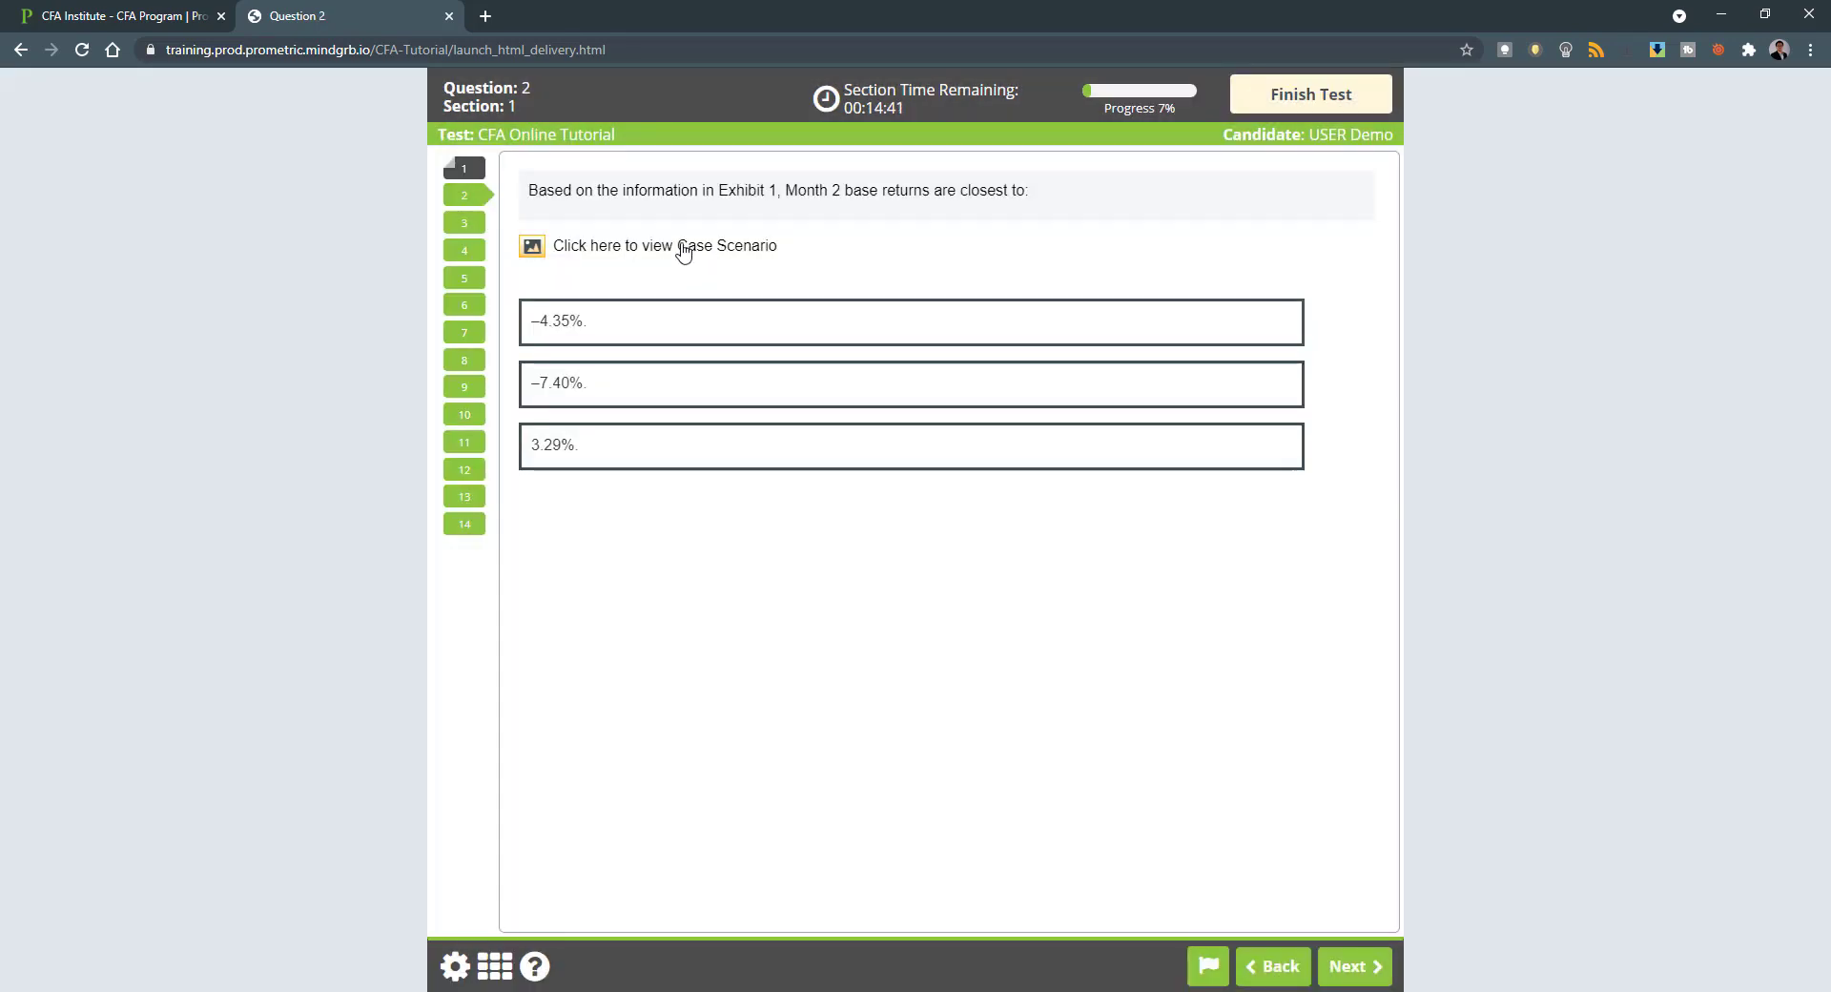
left_click(570, 251)
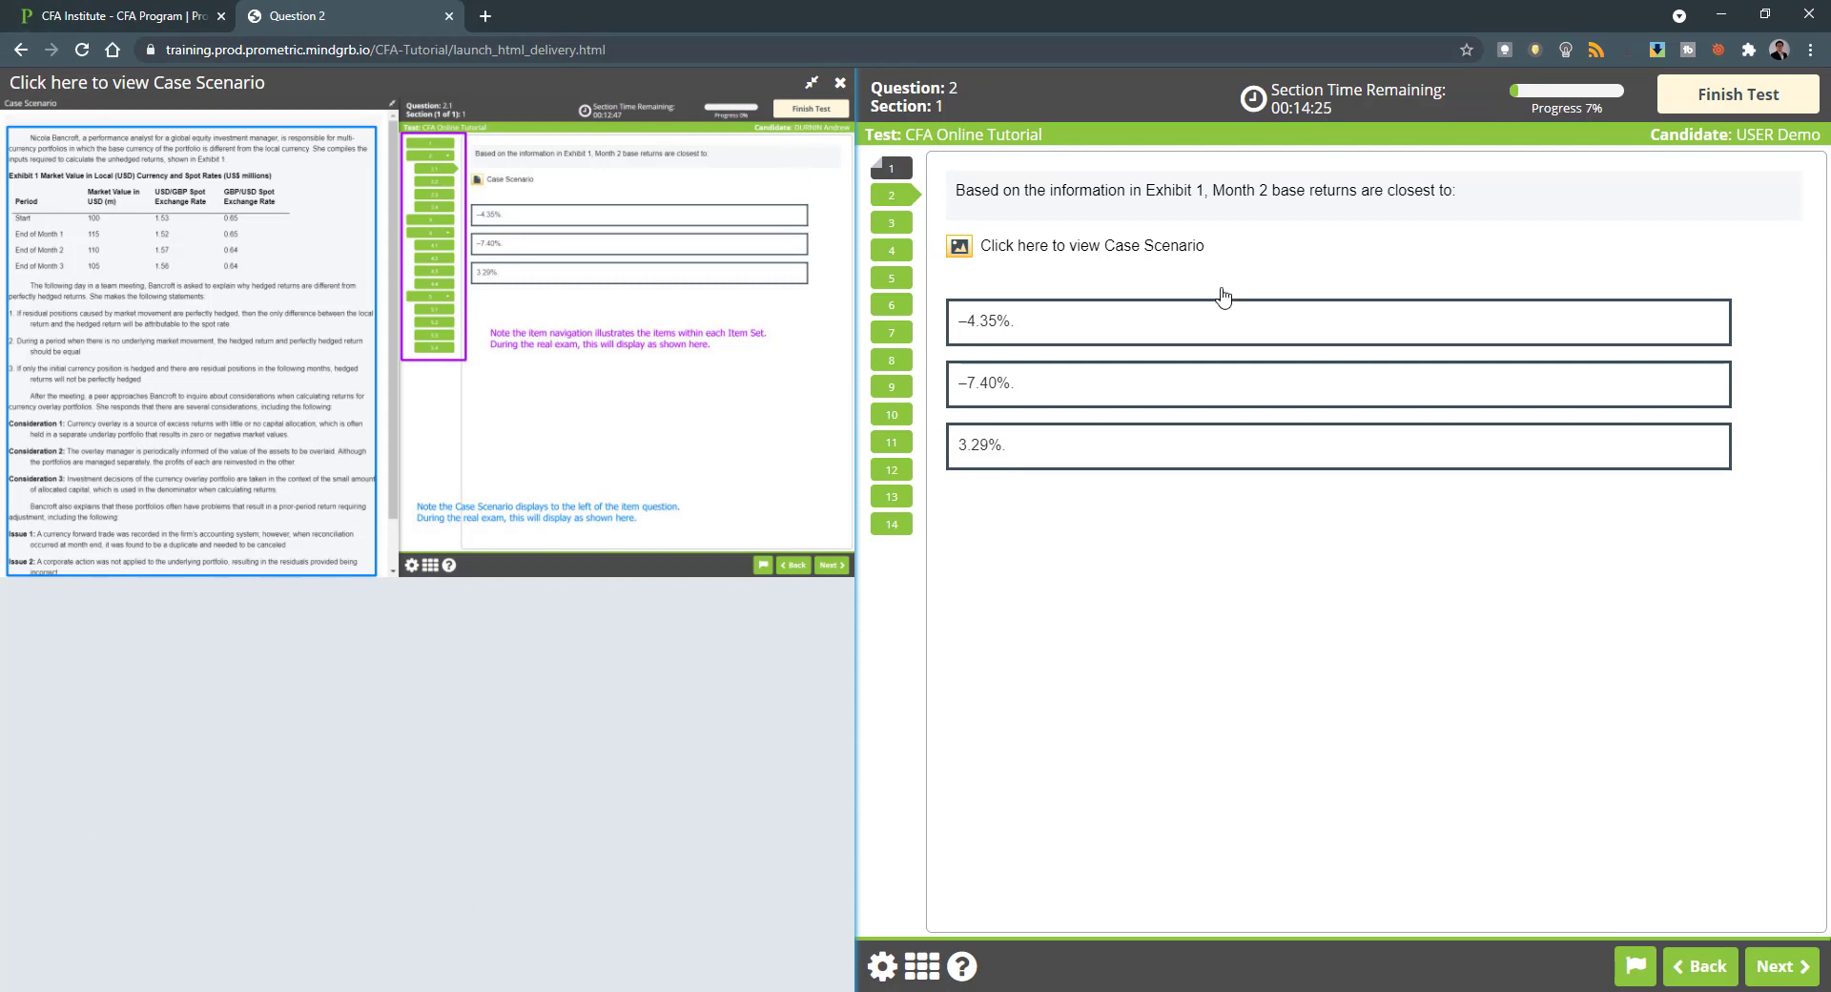
left_click(1104, 328)
key("ctrl+plus")
key("ctrl+plus")
key("ctrl+plus")
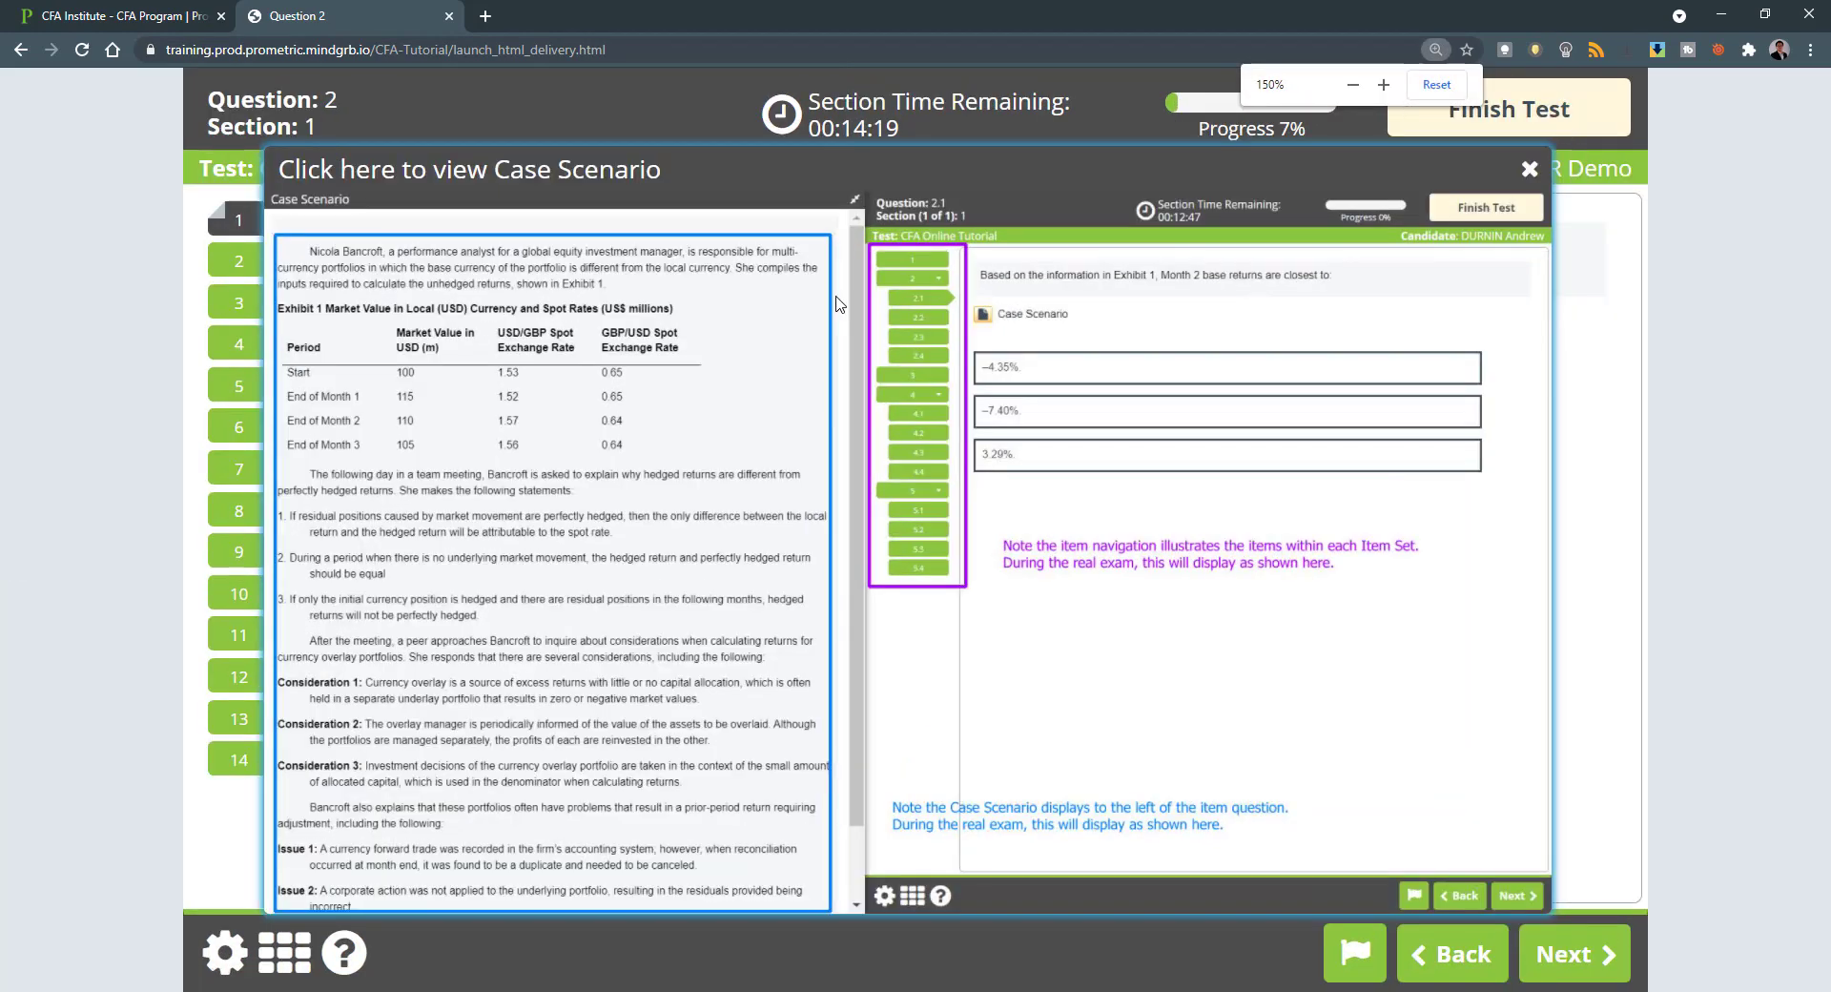
key("ctrl+plus")
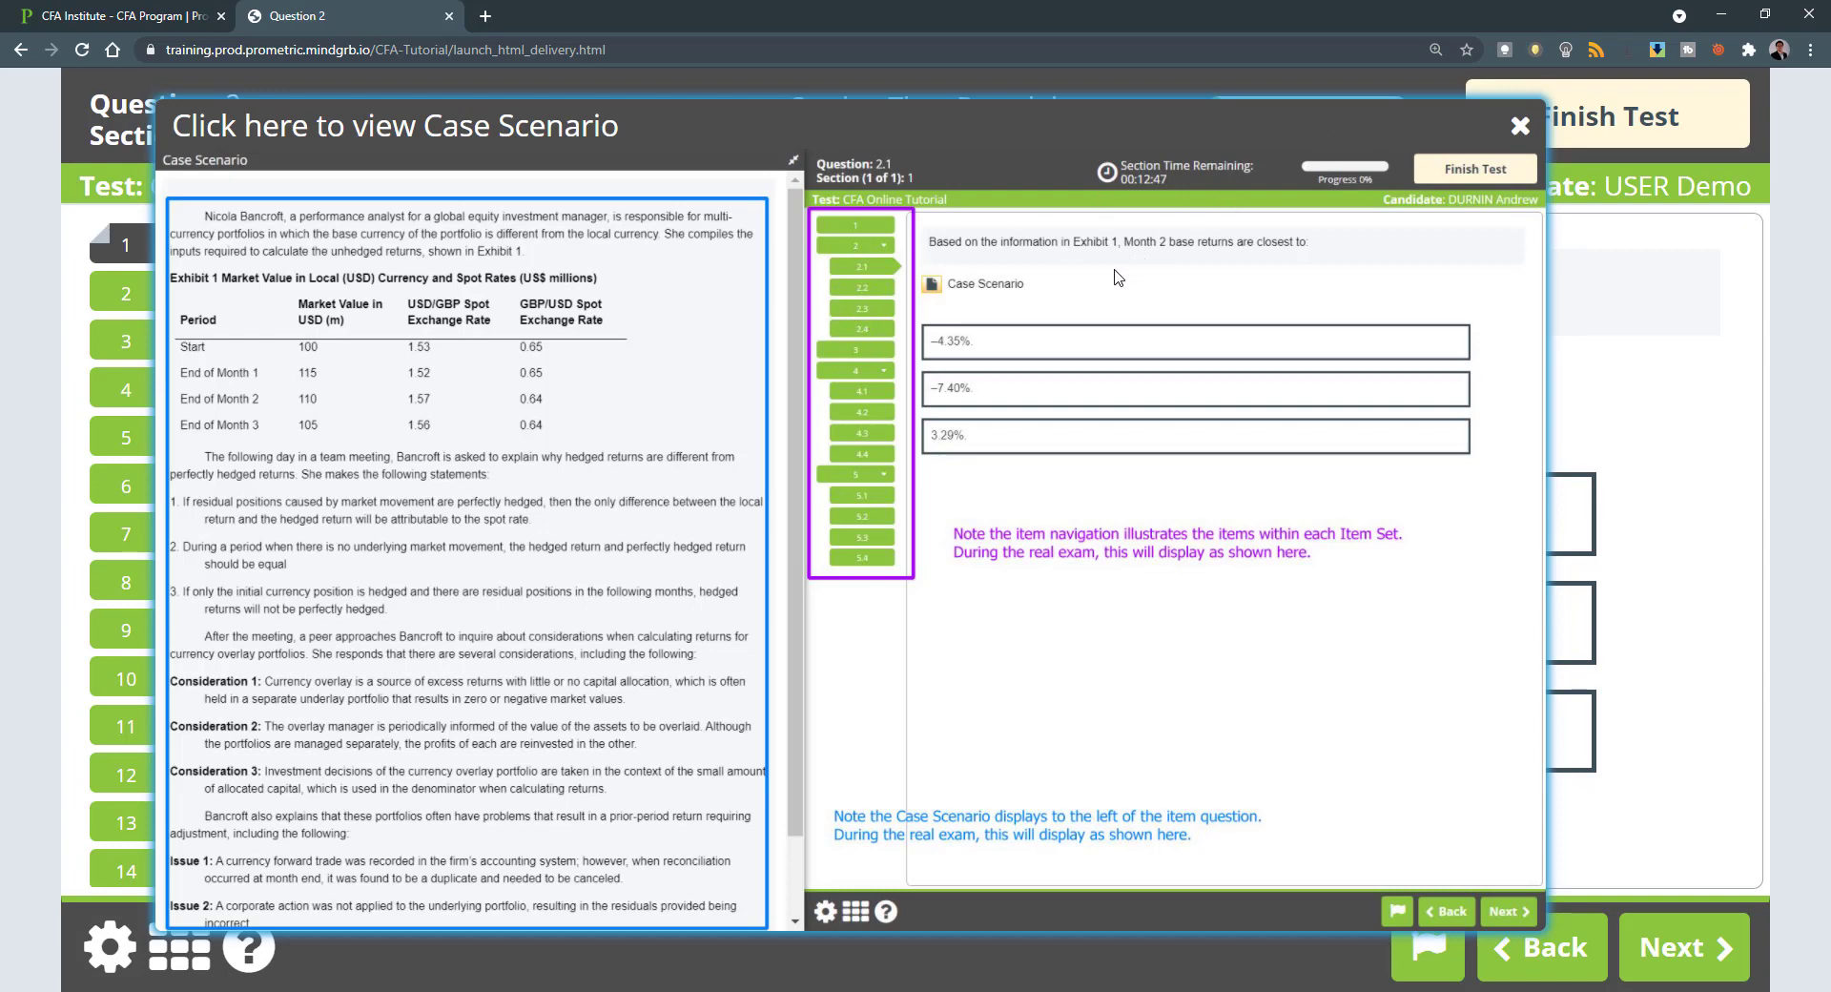
- Restore the page zoom to normal and answer question 2 with –4.35%
key("ctrl+minus")
key("ctrl+minus")
key("ctrl+minus")
key("ctrl+minus")
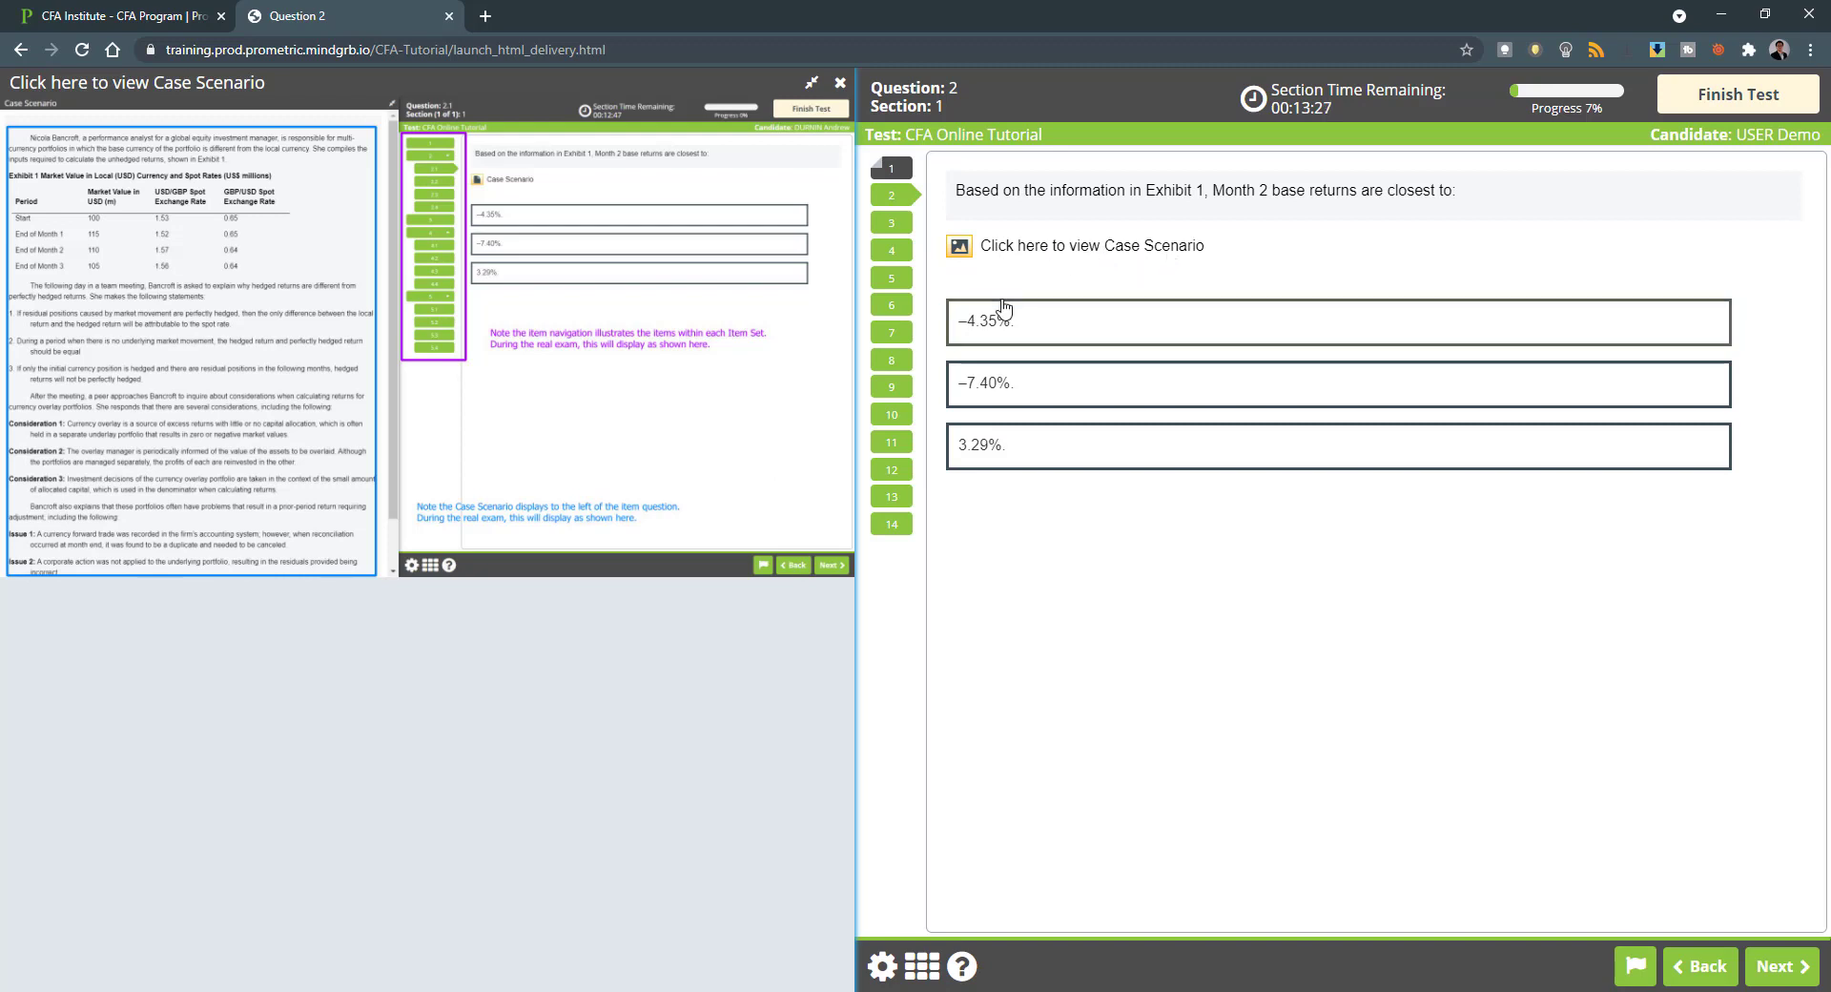
left_click(963, 319)
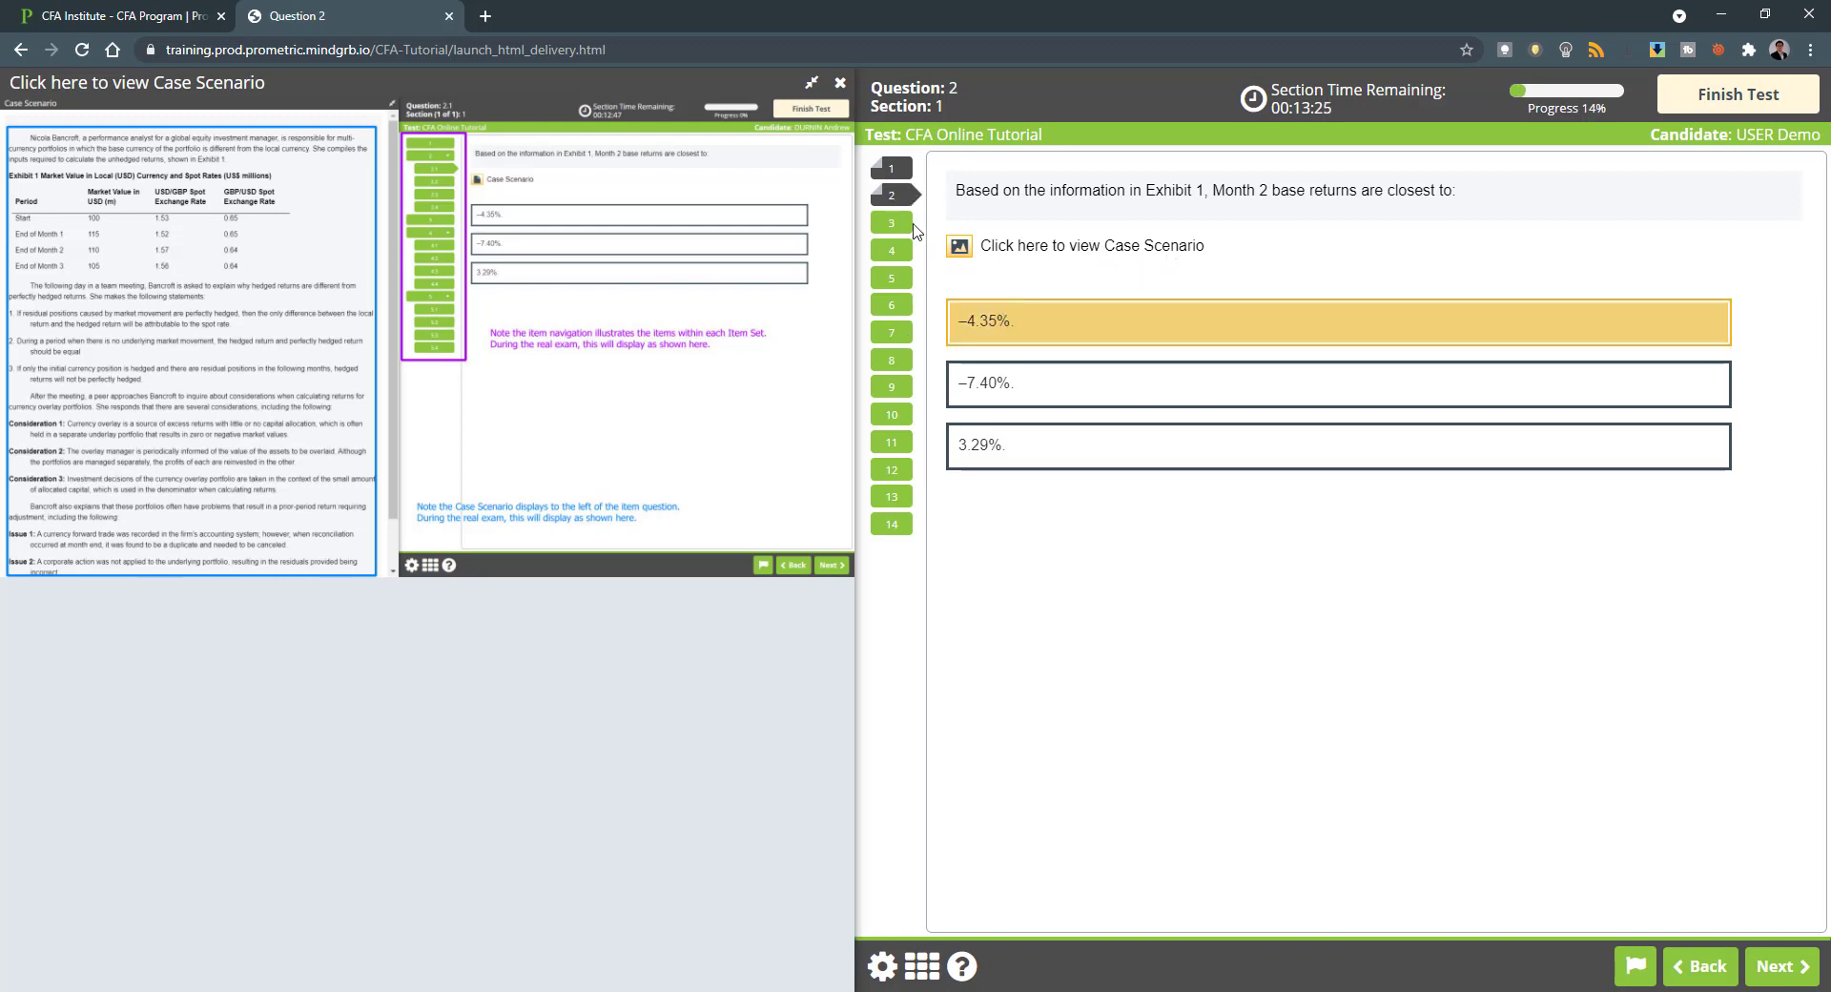
- Move on through the questions one by one, leaving them unanswered, until question 11
left_click(1769, 961)
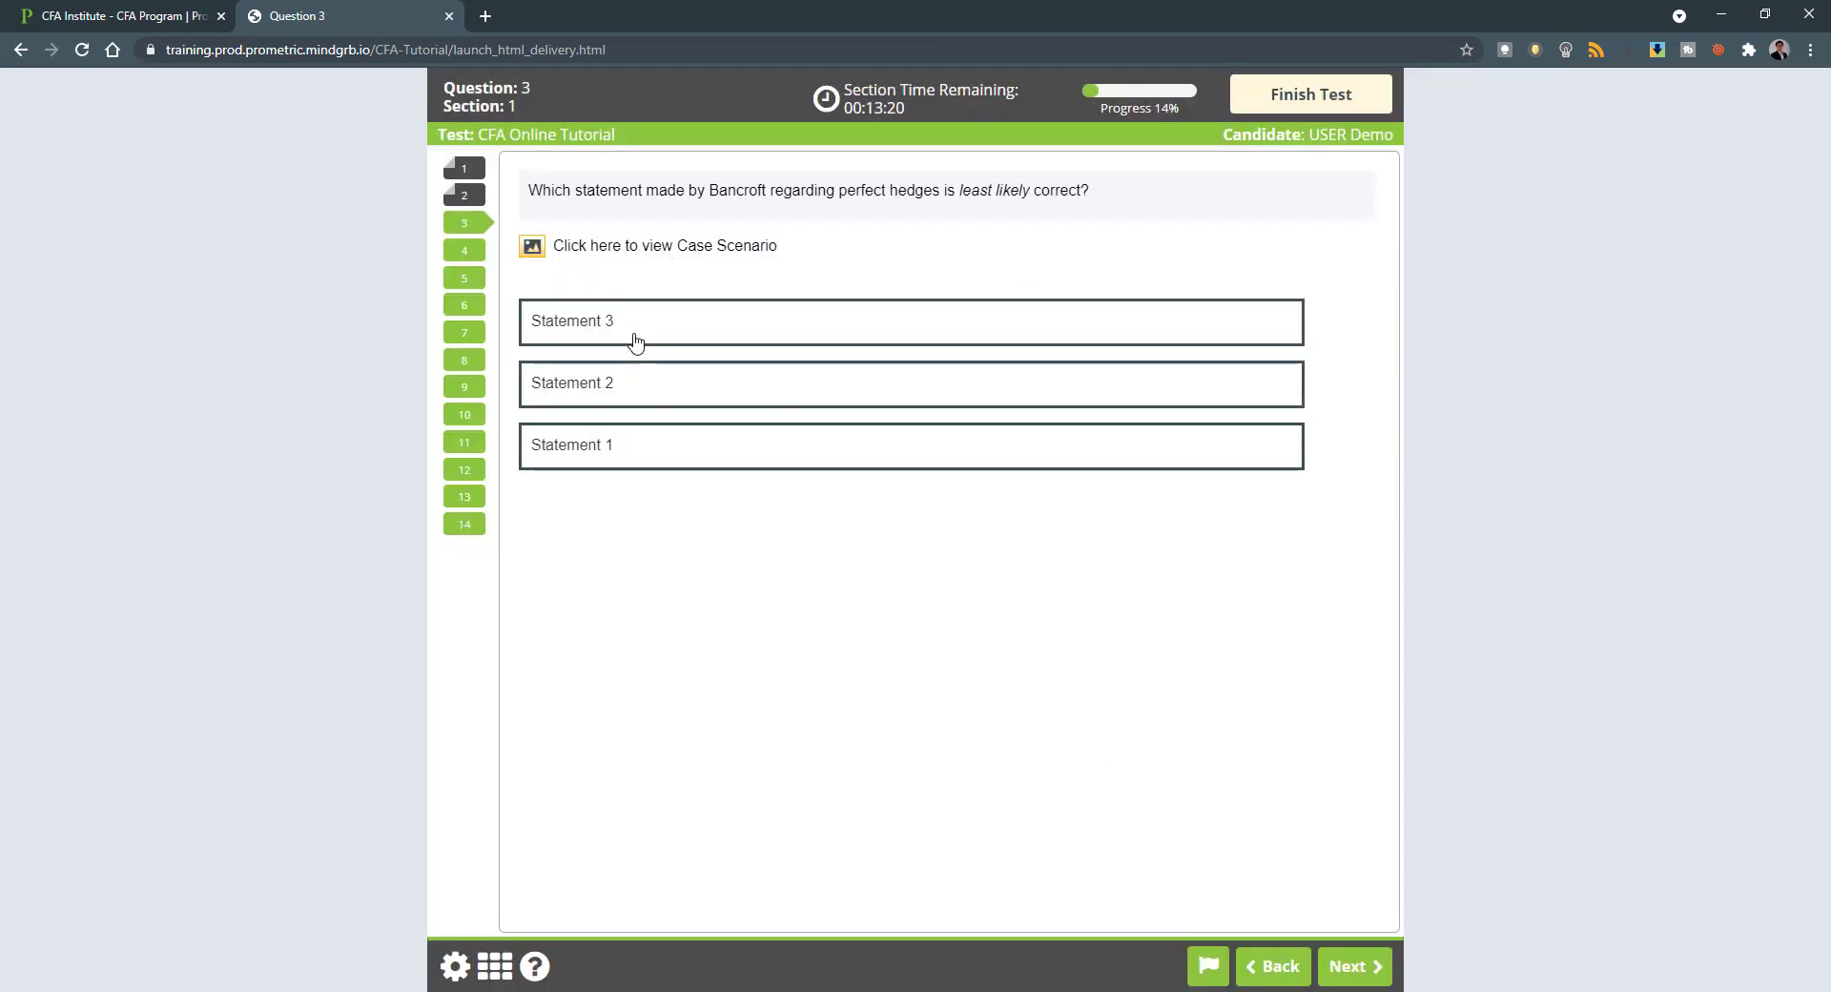
left_click(1354, 965)
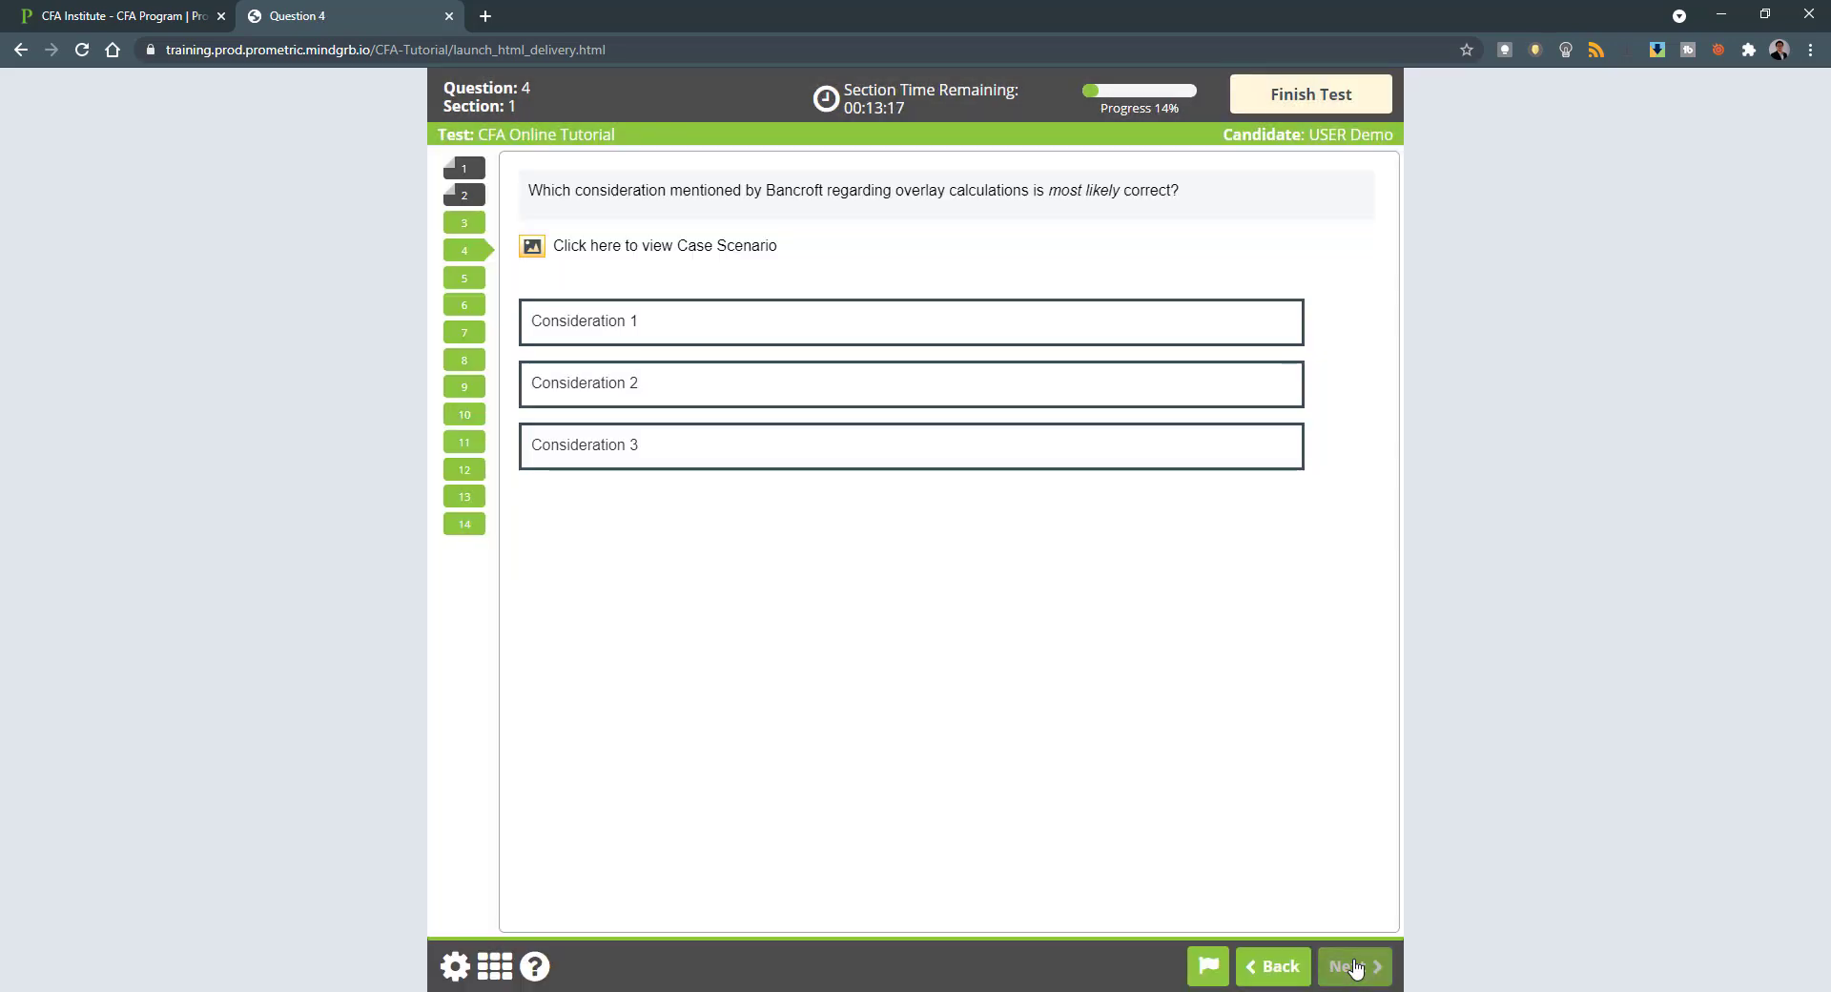
left_click(1354, 965)
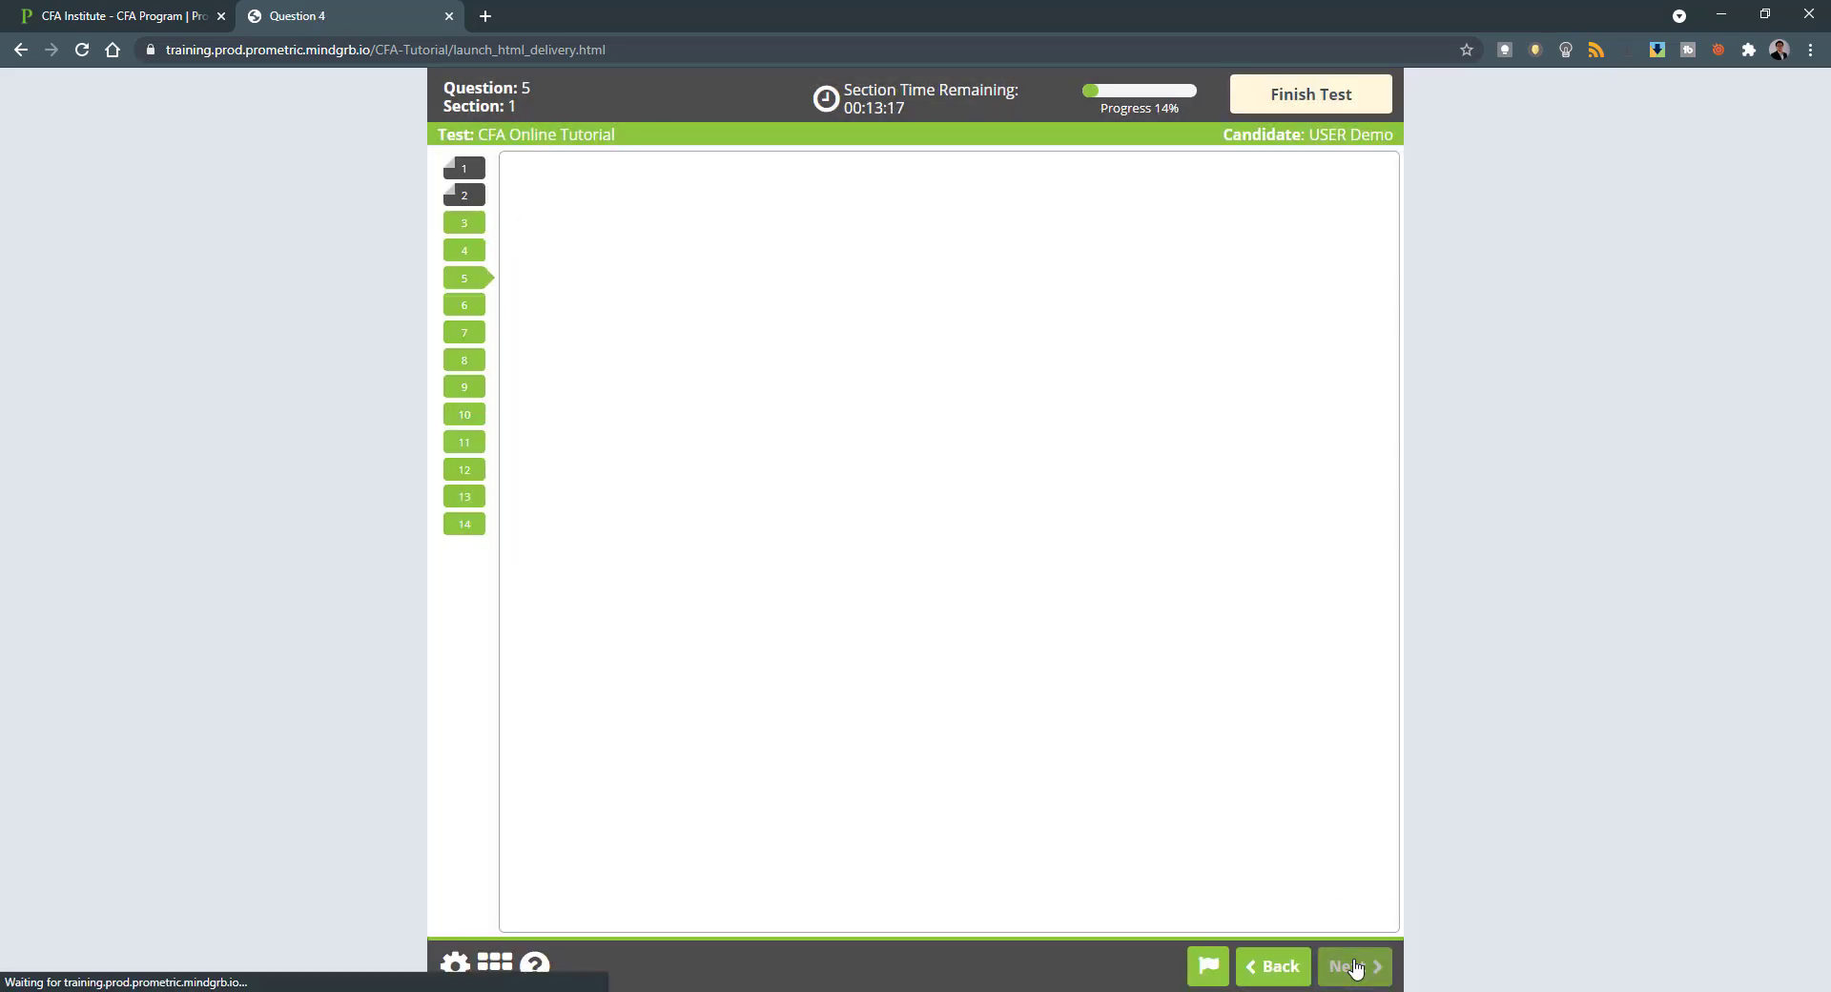
left_click(1354, 965)
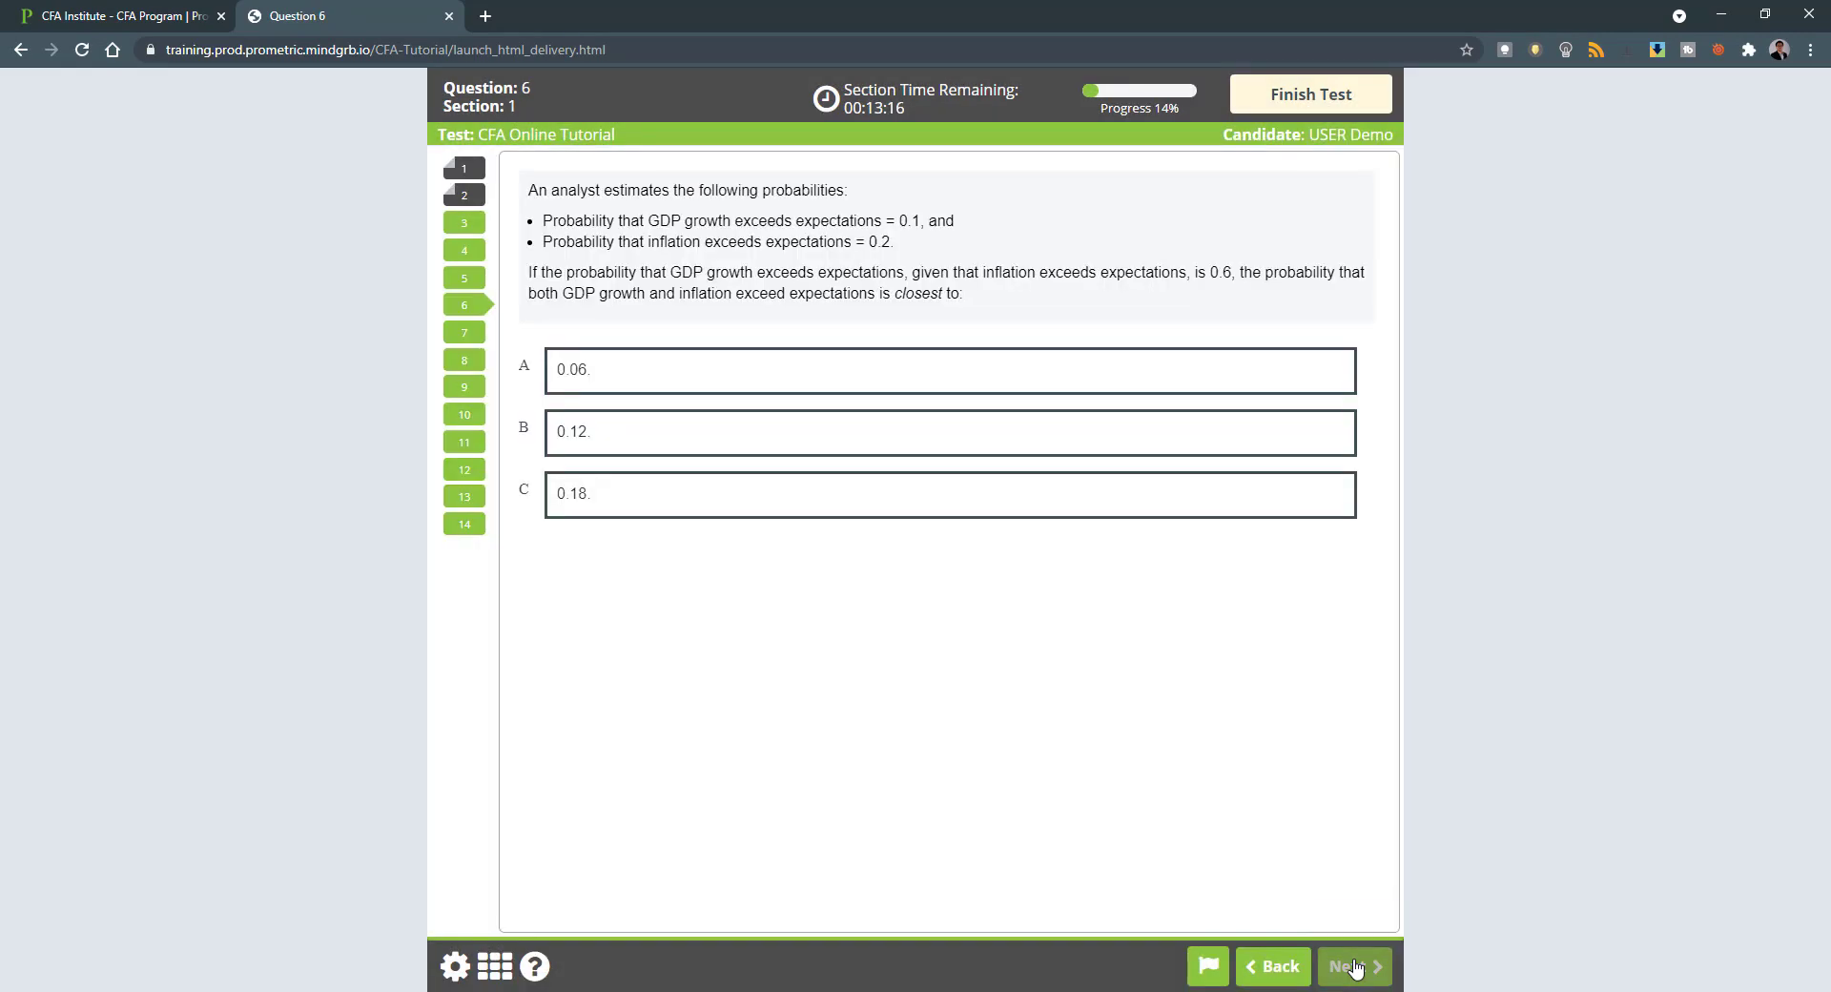
left_click(1354, 965)
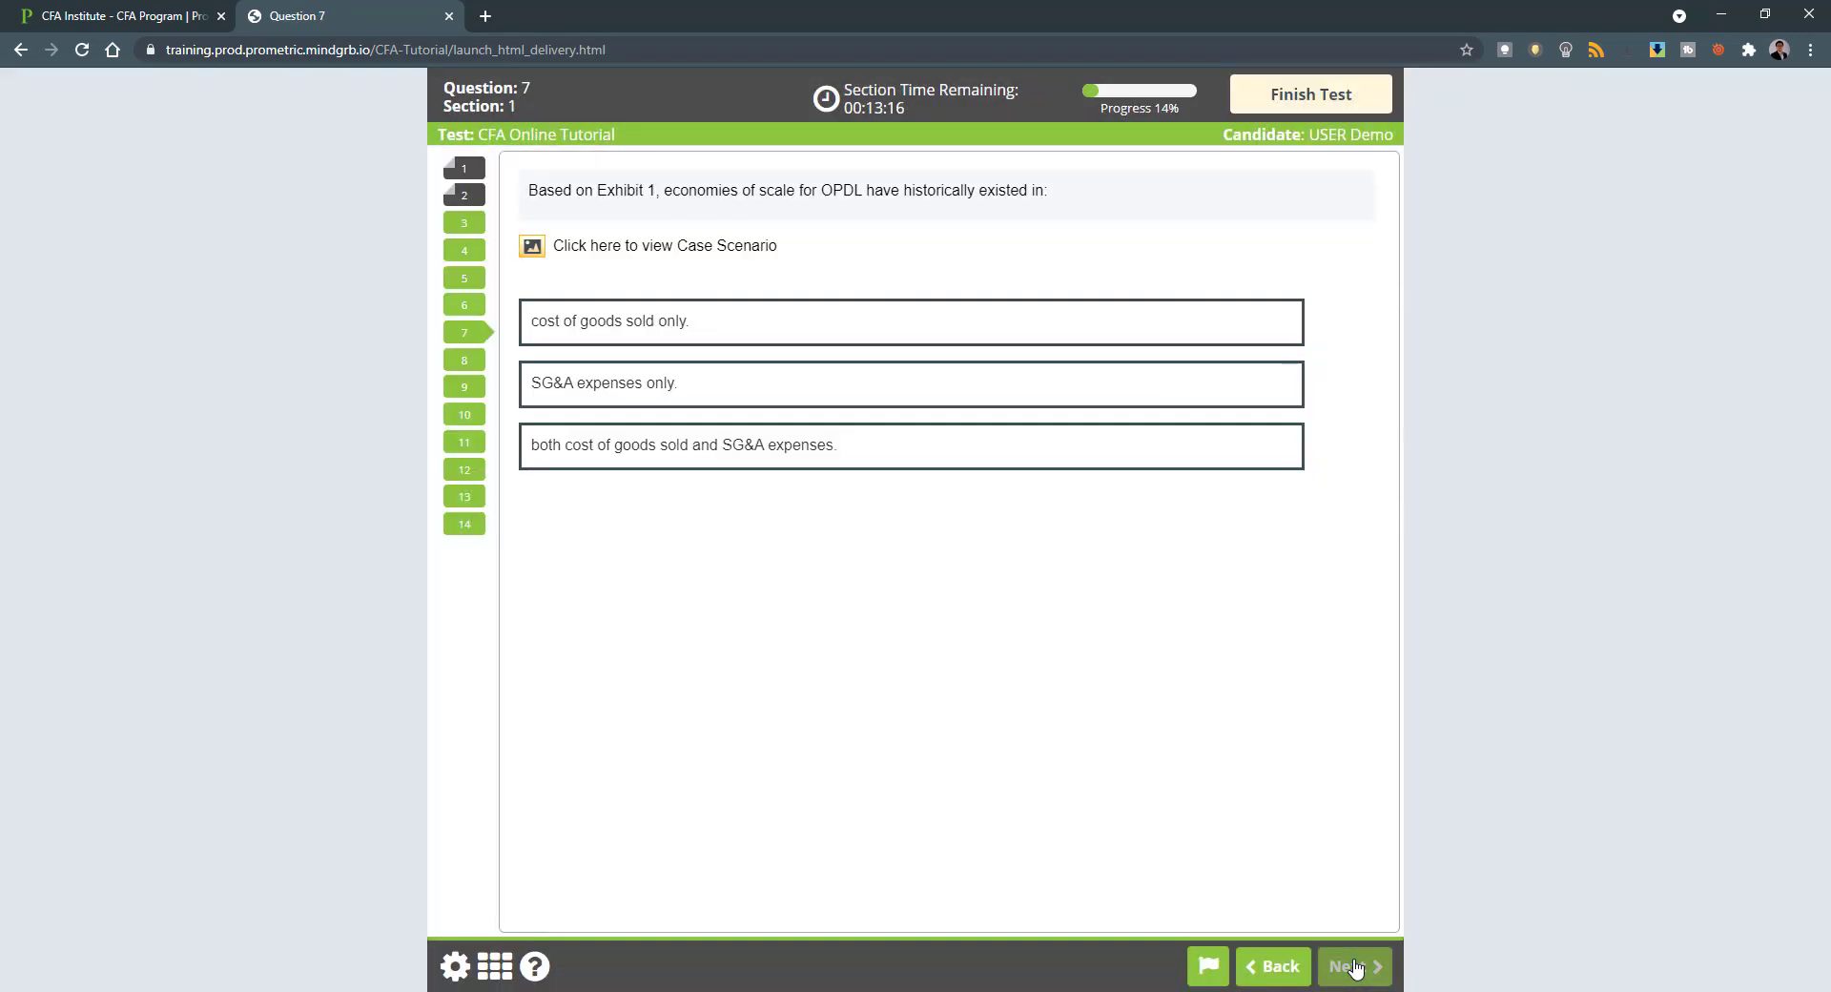
left_click(1354, 965)
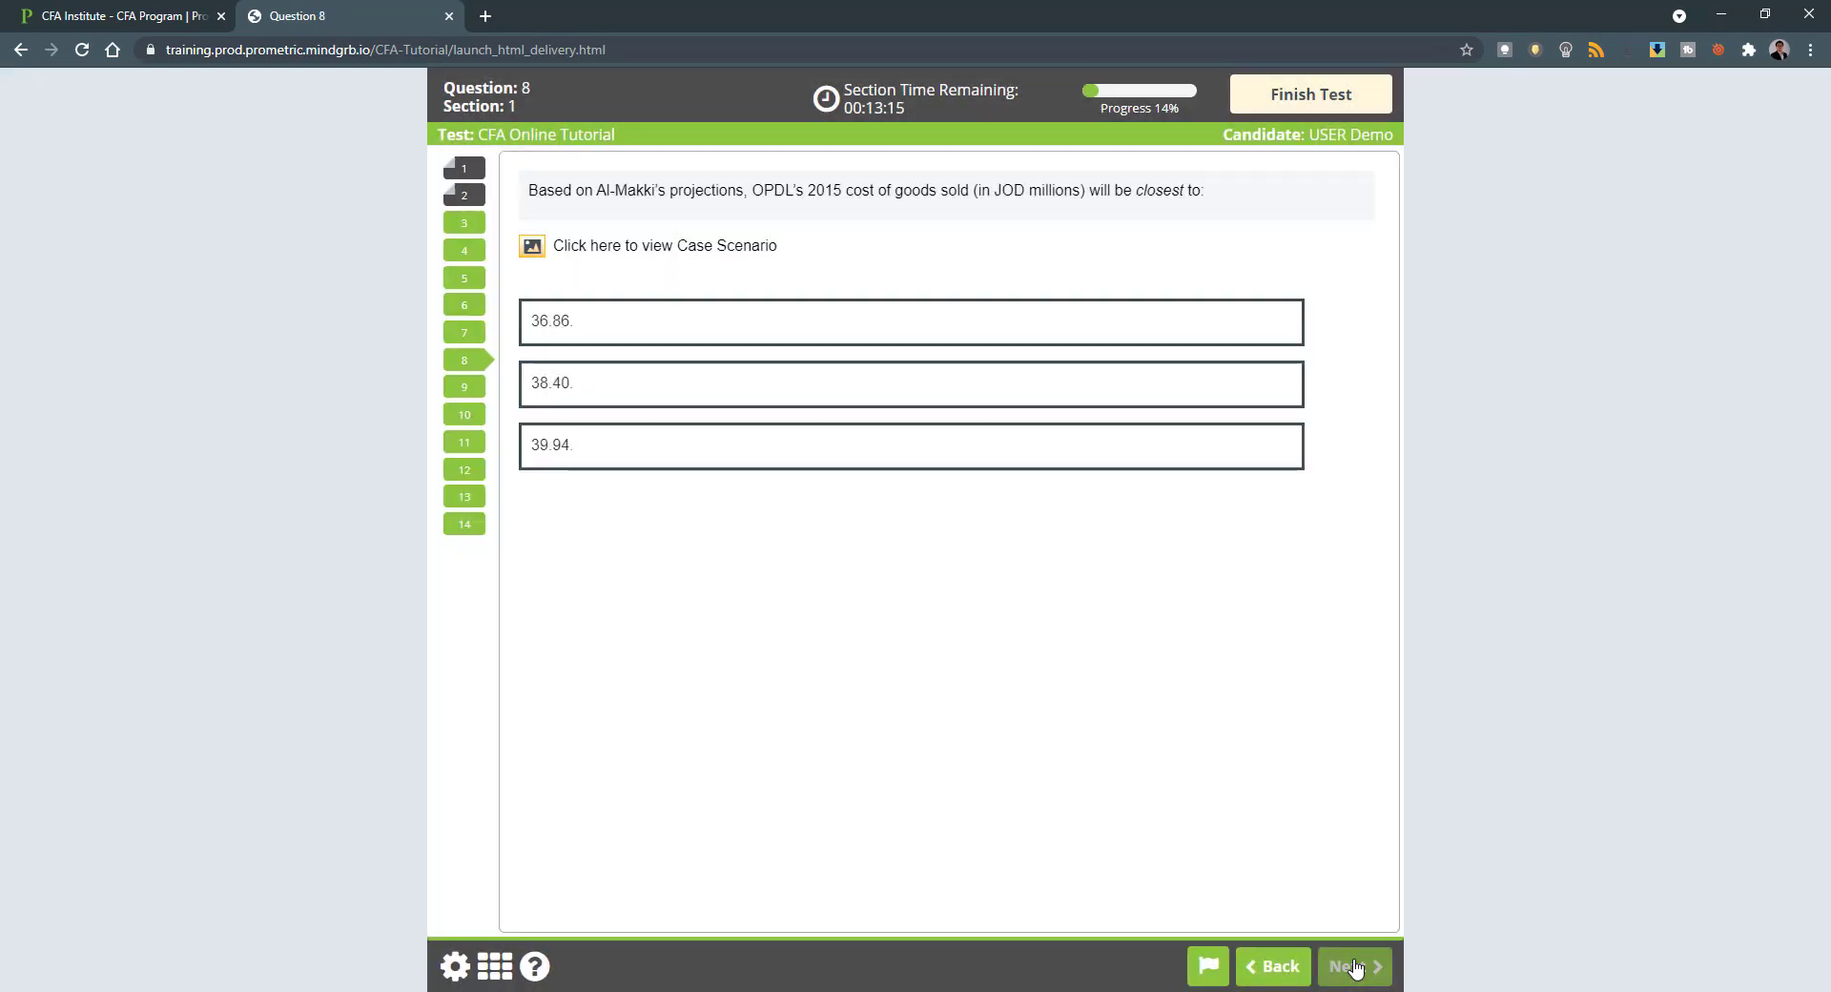
left_click(1354, 965)
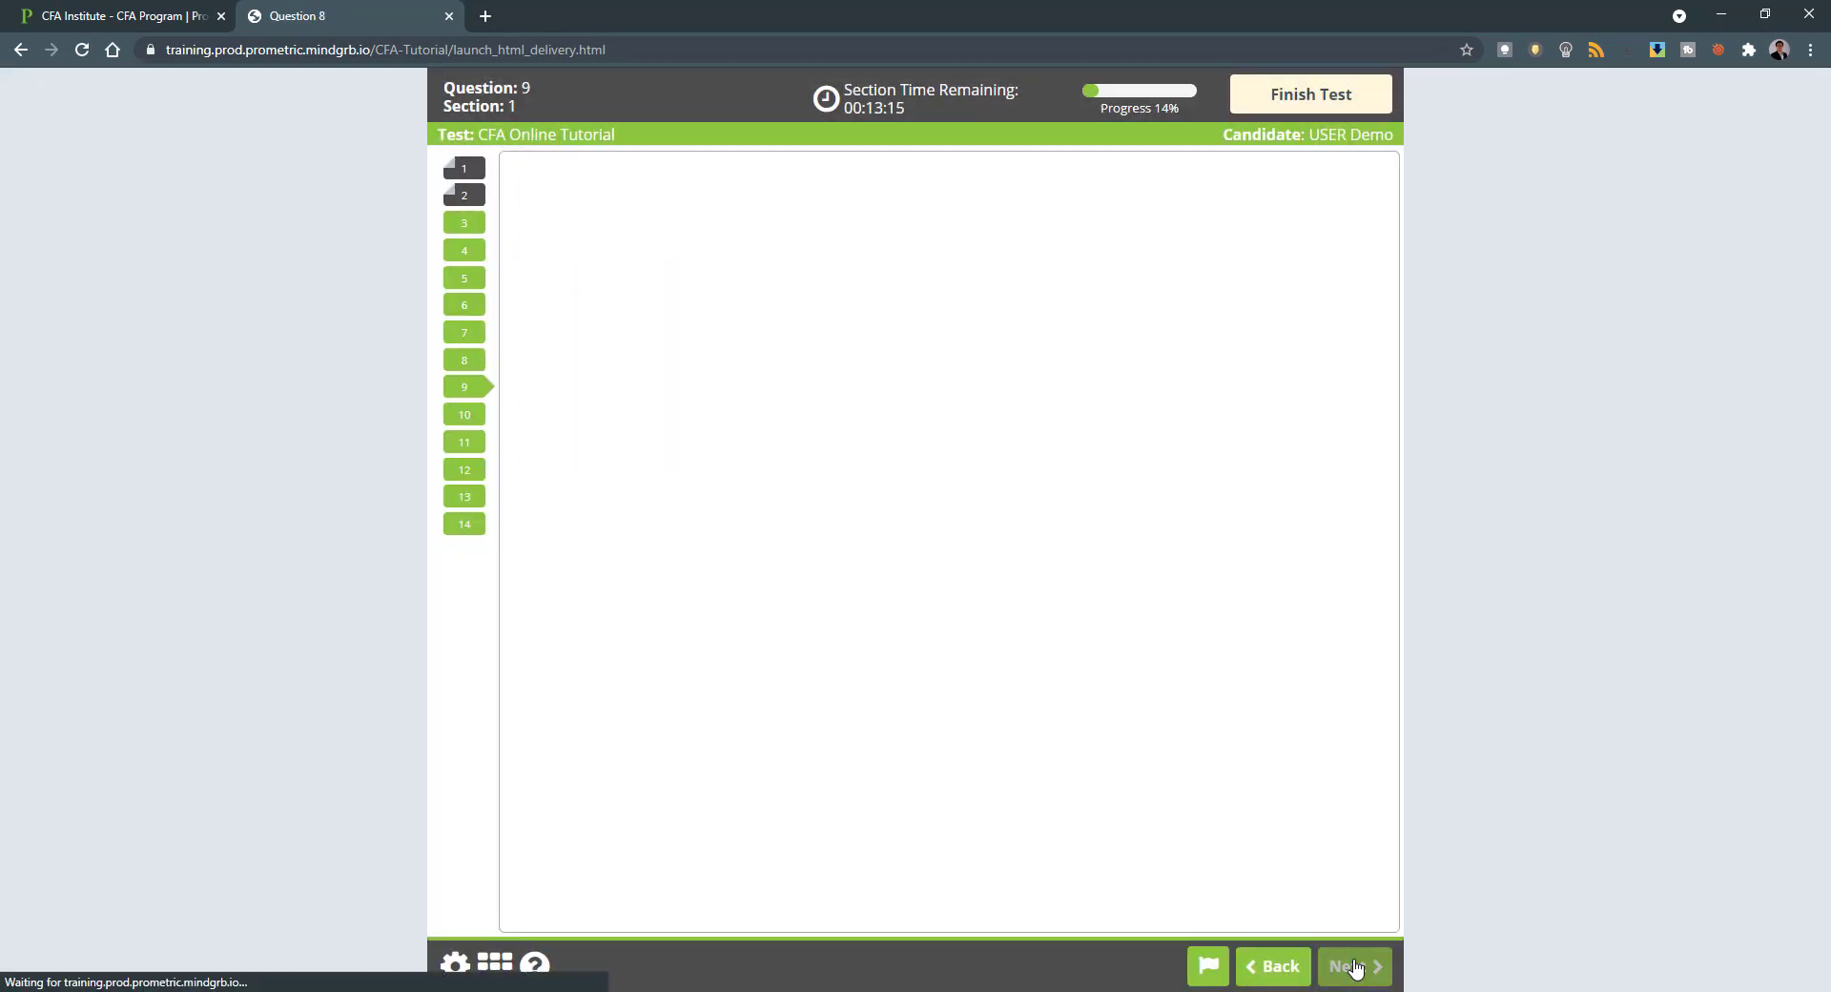
left_click(1354, 965)
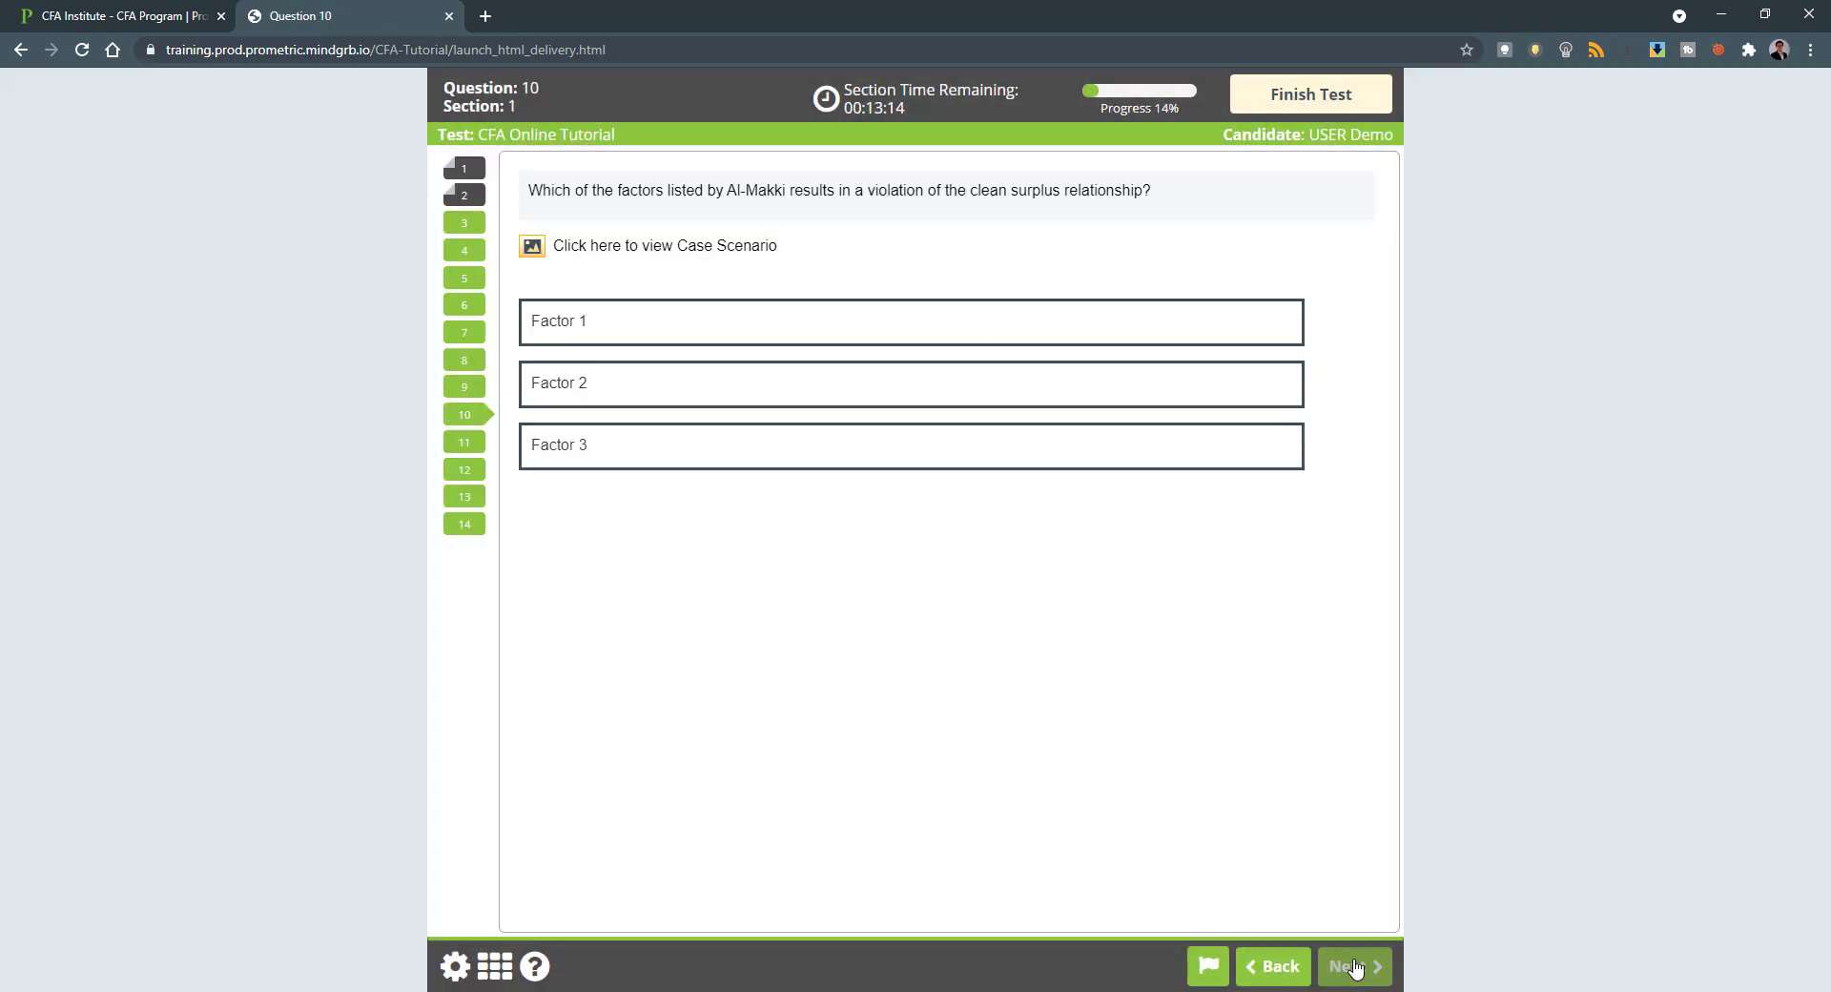
left_click(1354, 965)
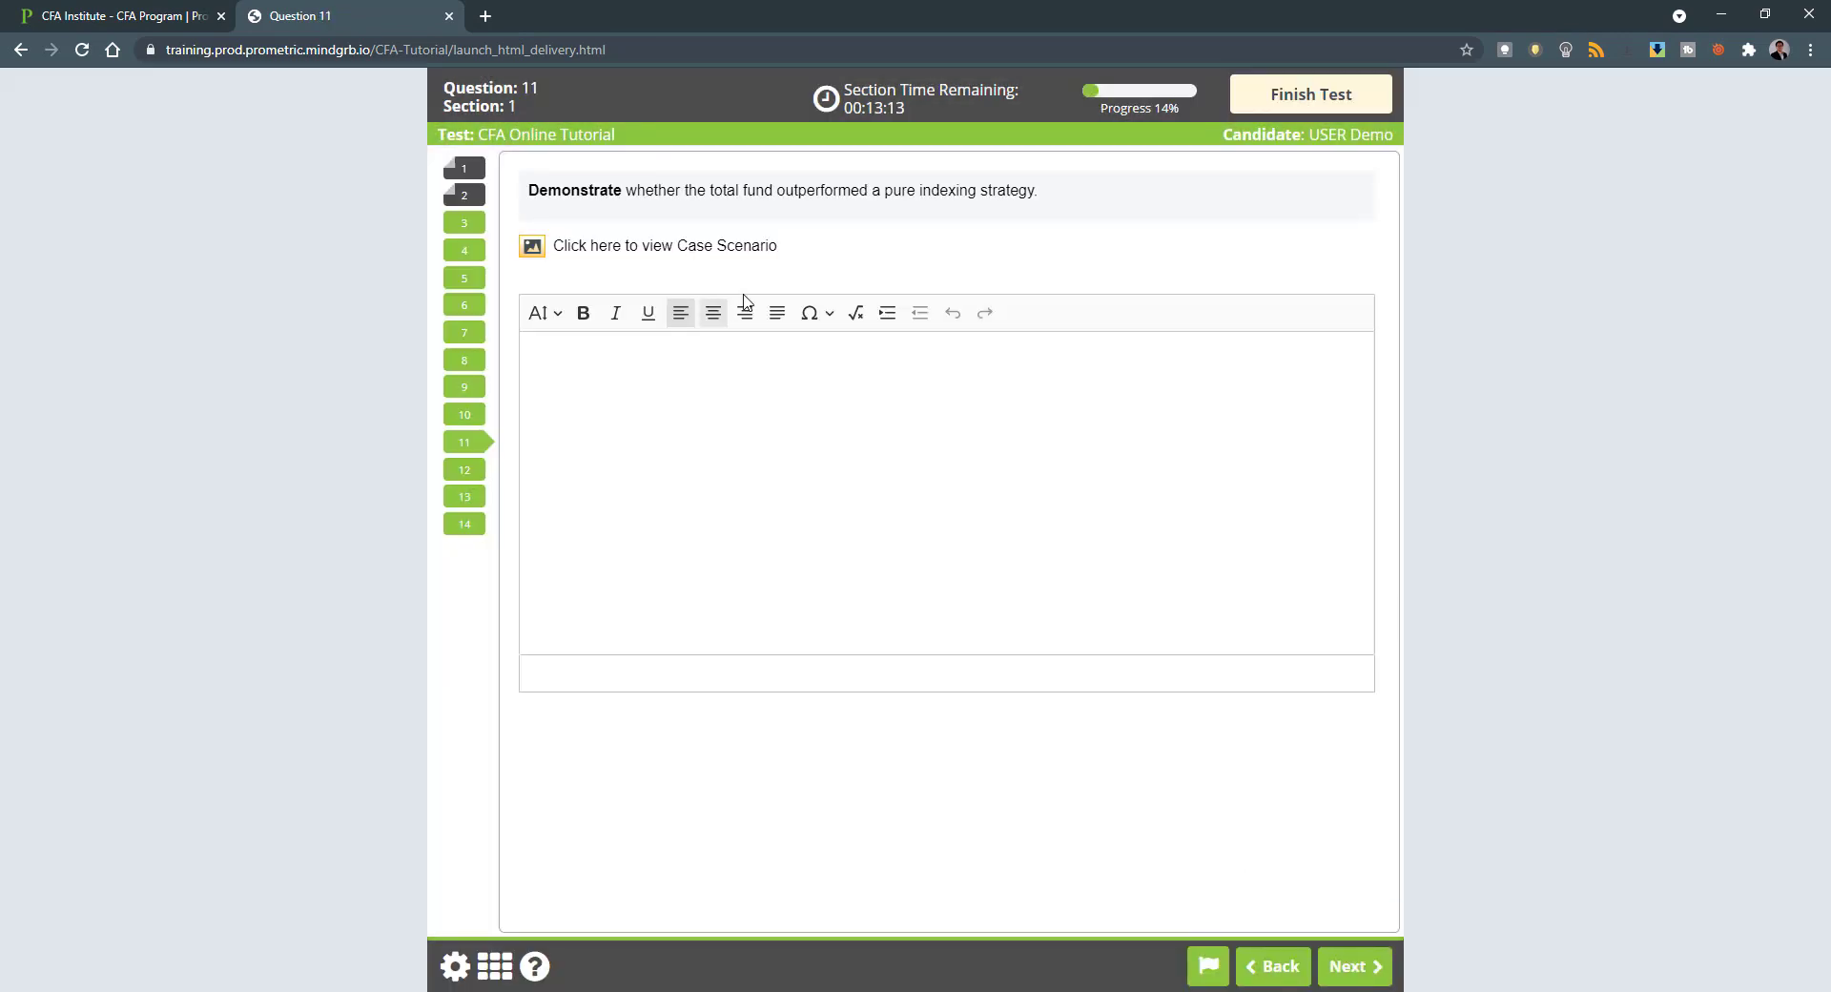
- Highlight "fund outperformed a pure indexing" in the text of question 11, then view and close its case scenario
left_click_drag(540, 190, 931, 196)
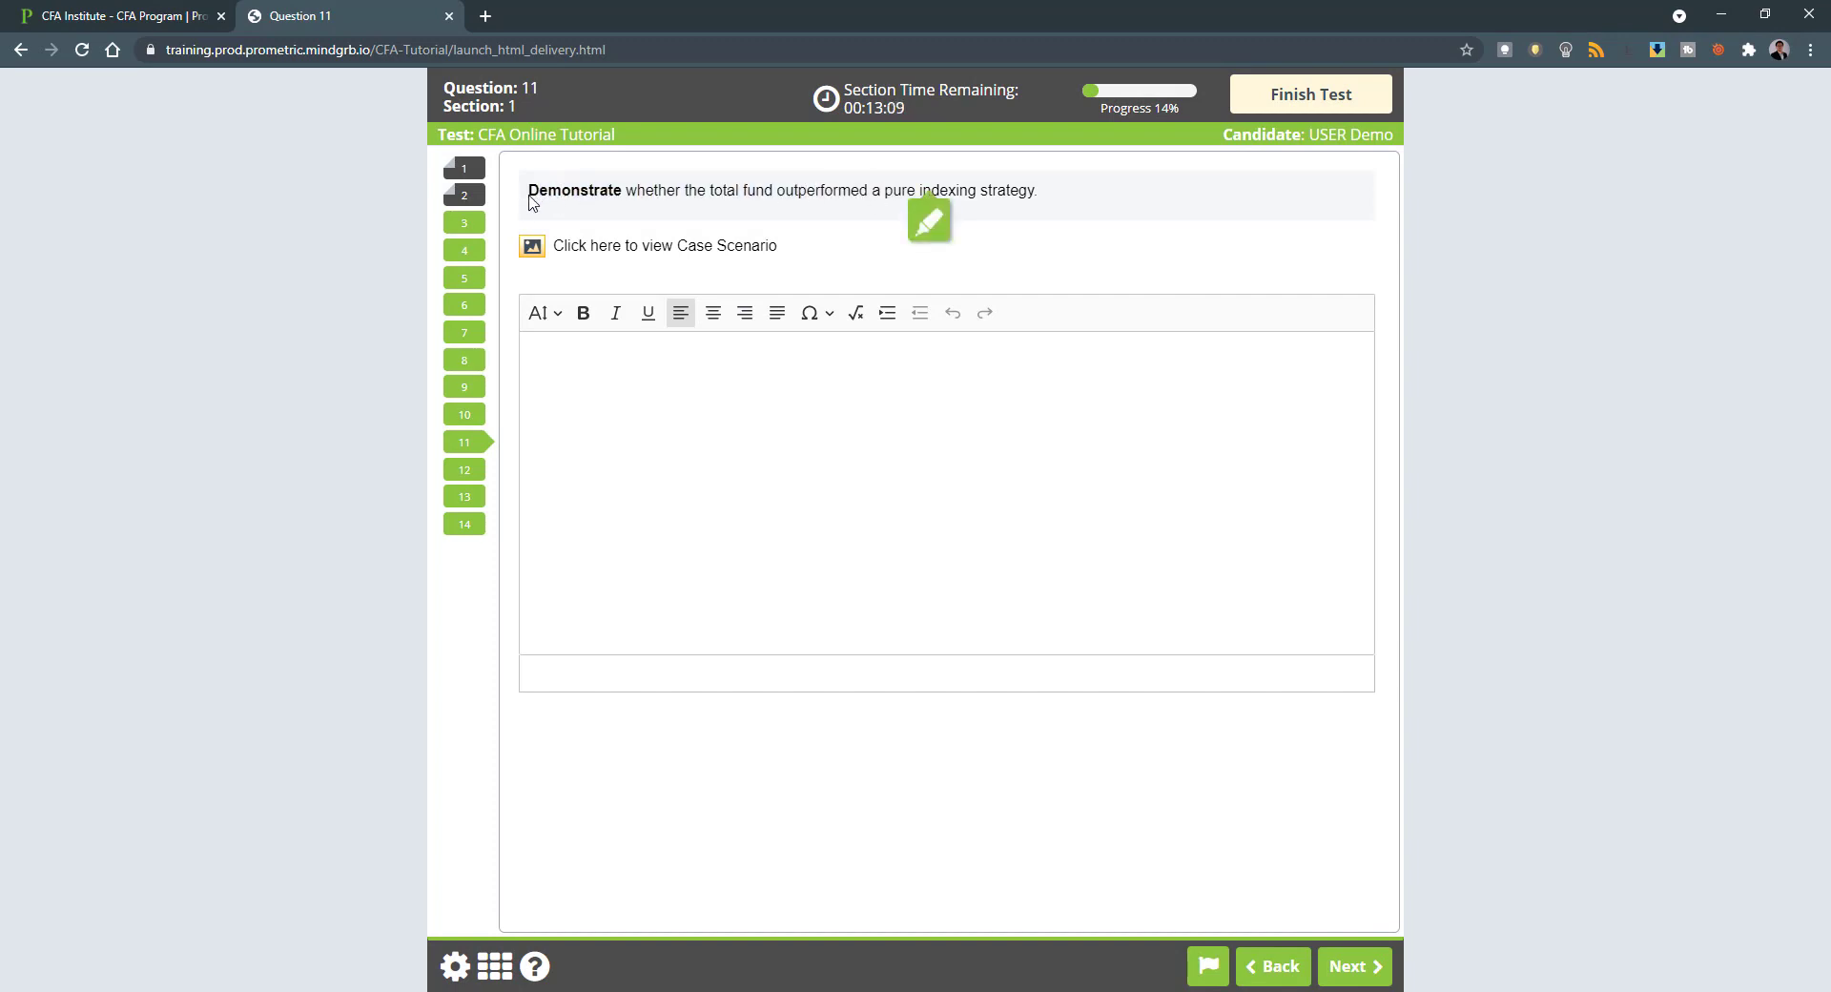
mouse_move(531, 197)
left_mouse_down()
mouse_move(963, 194)
mouse_move(743, 193)
left_mouse_up()
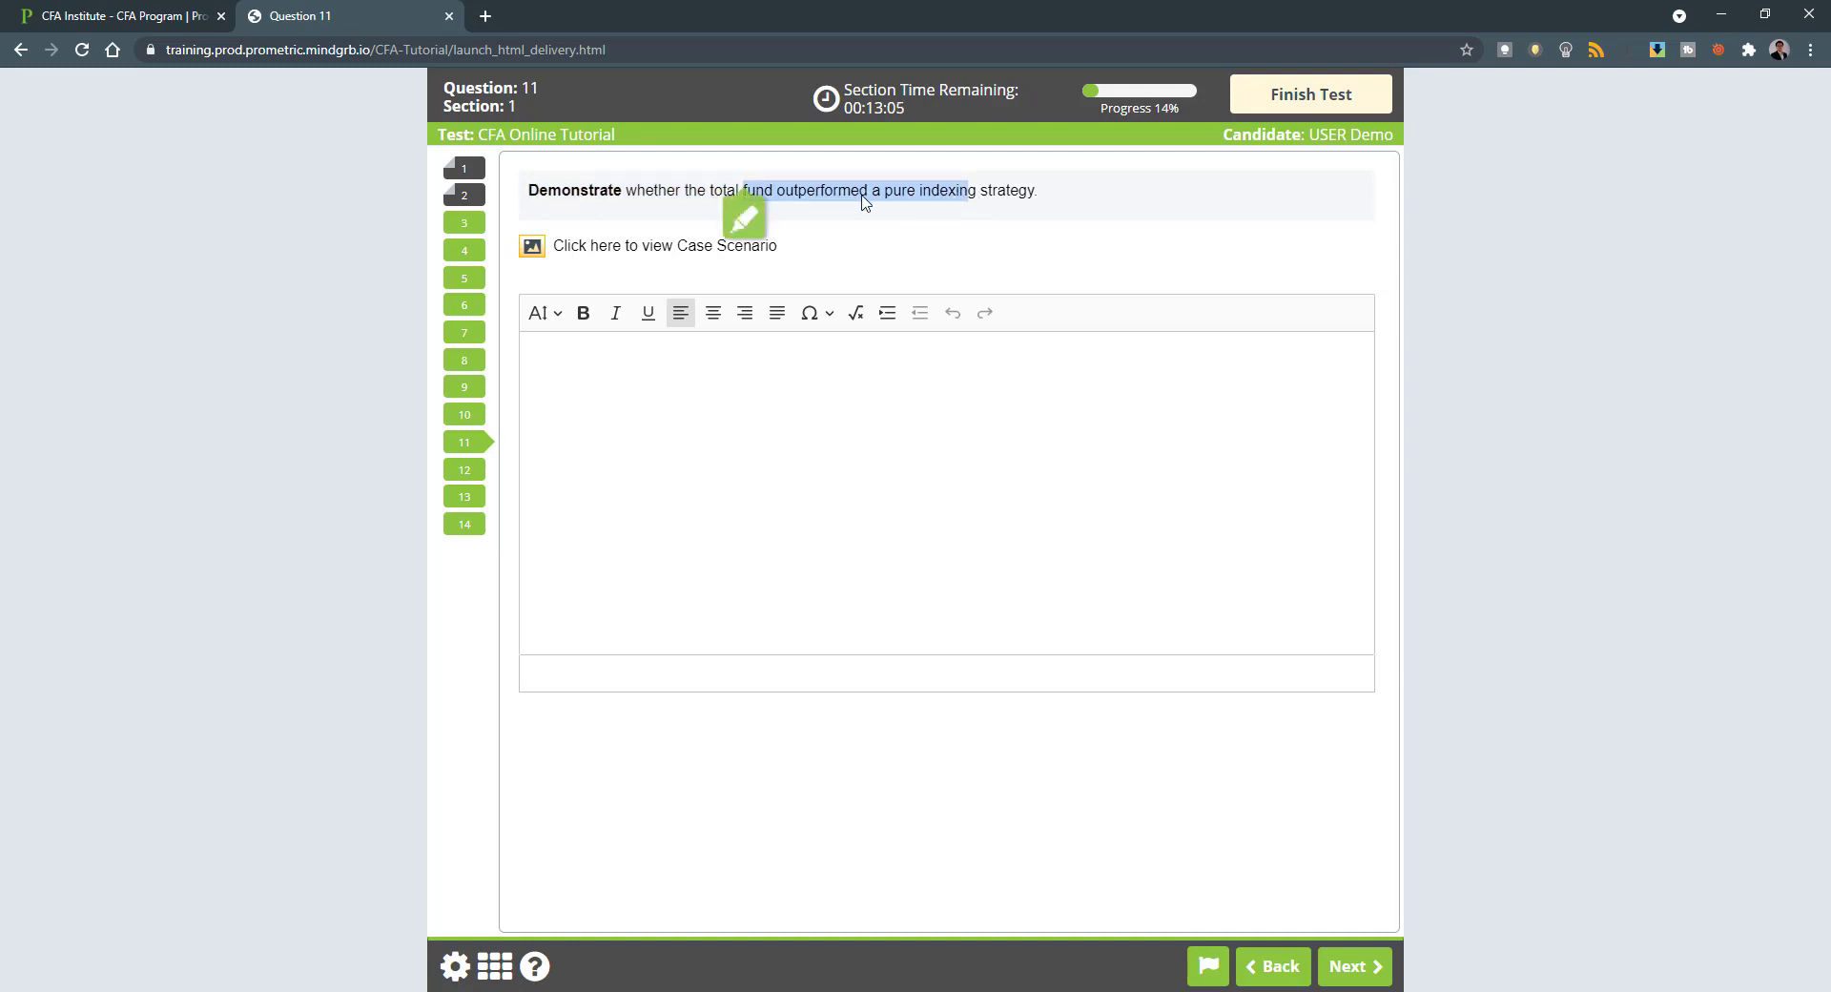
left_click(743, 218)
left_click(536, 246)
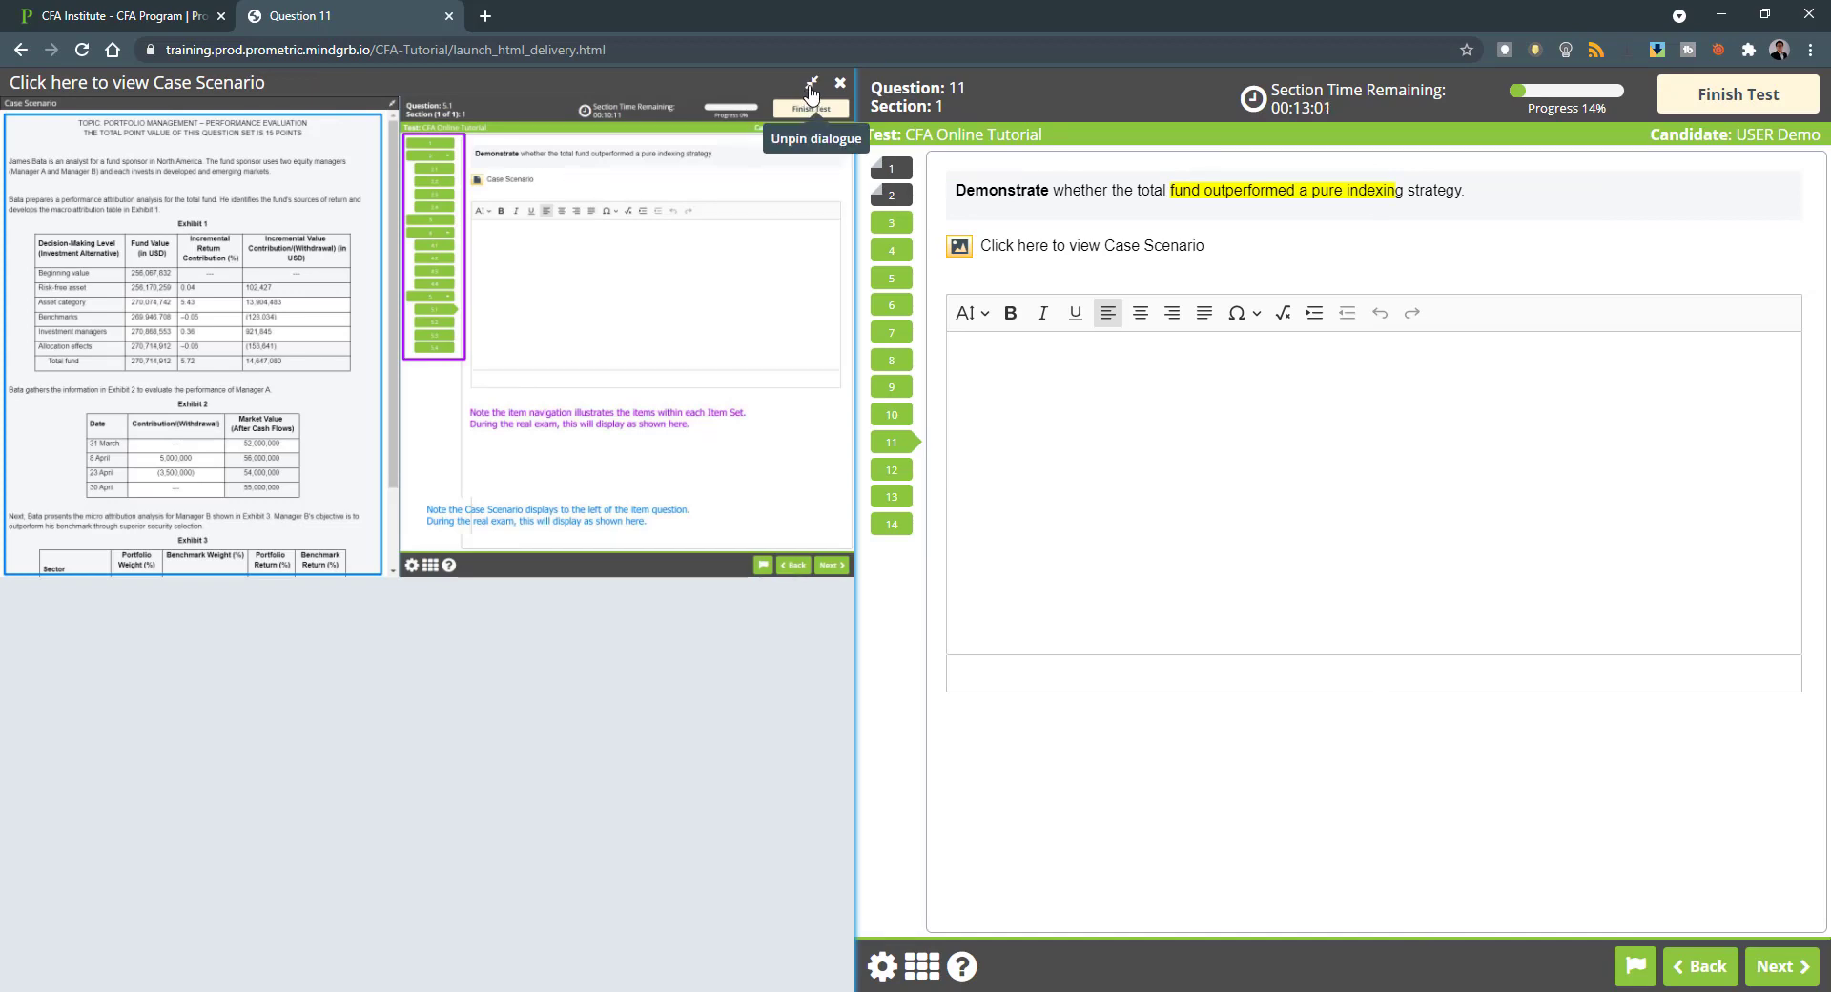
left_click(840, 83)
- Examine the special characters available for the essay answer of question 11
left_click(604, 391)
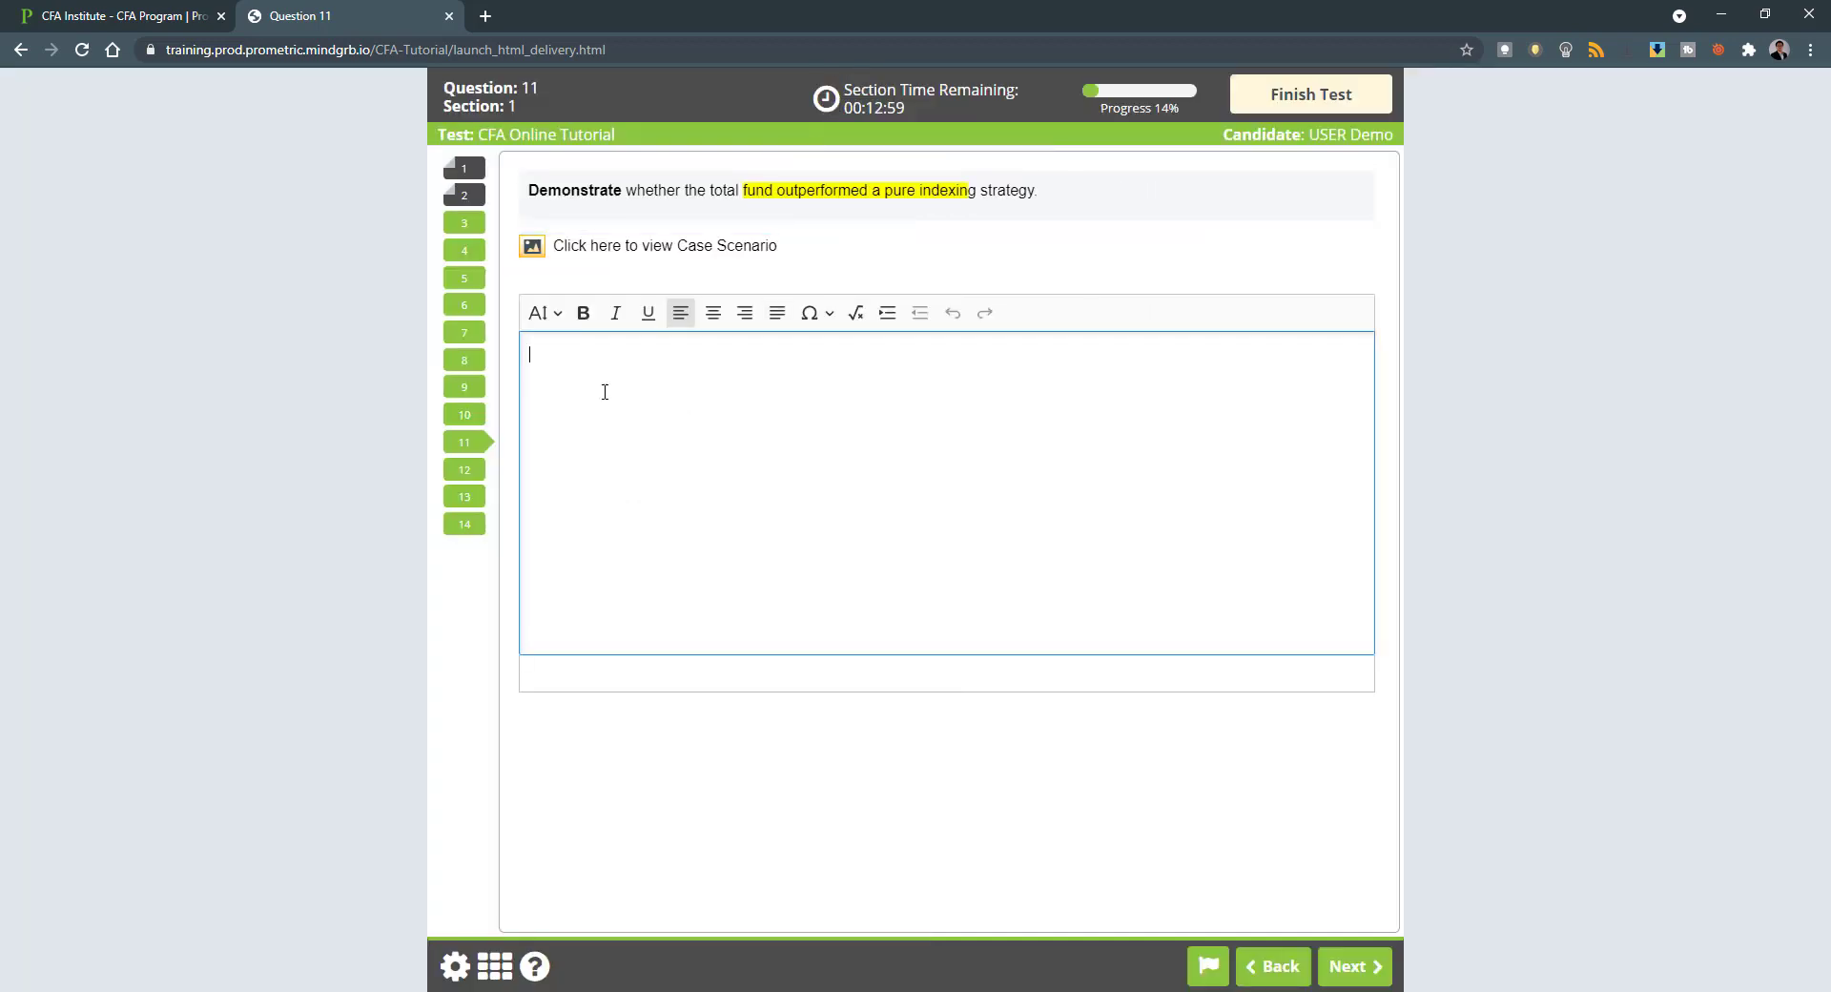
left_click(816, 313)
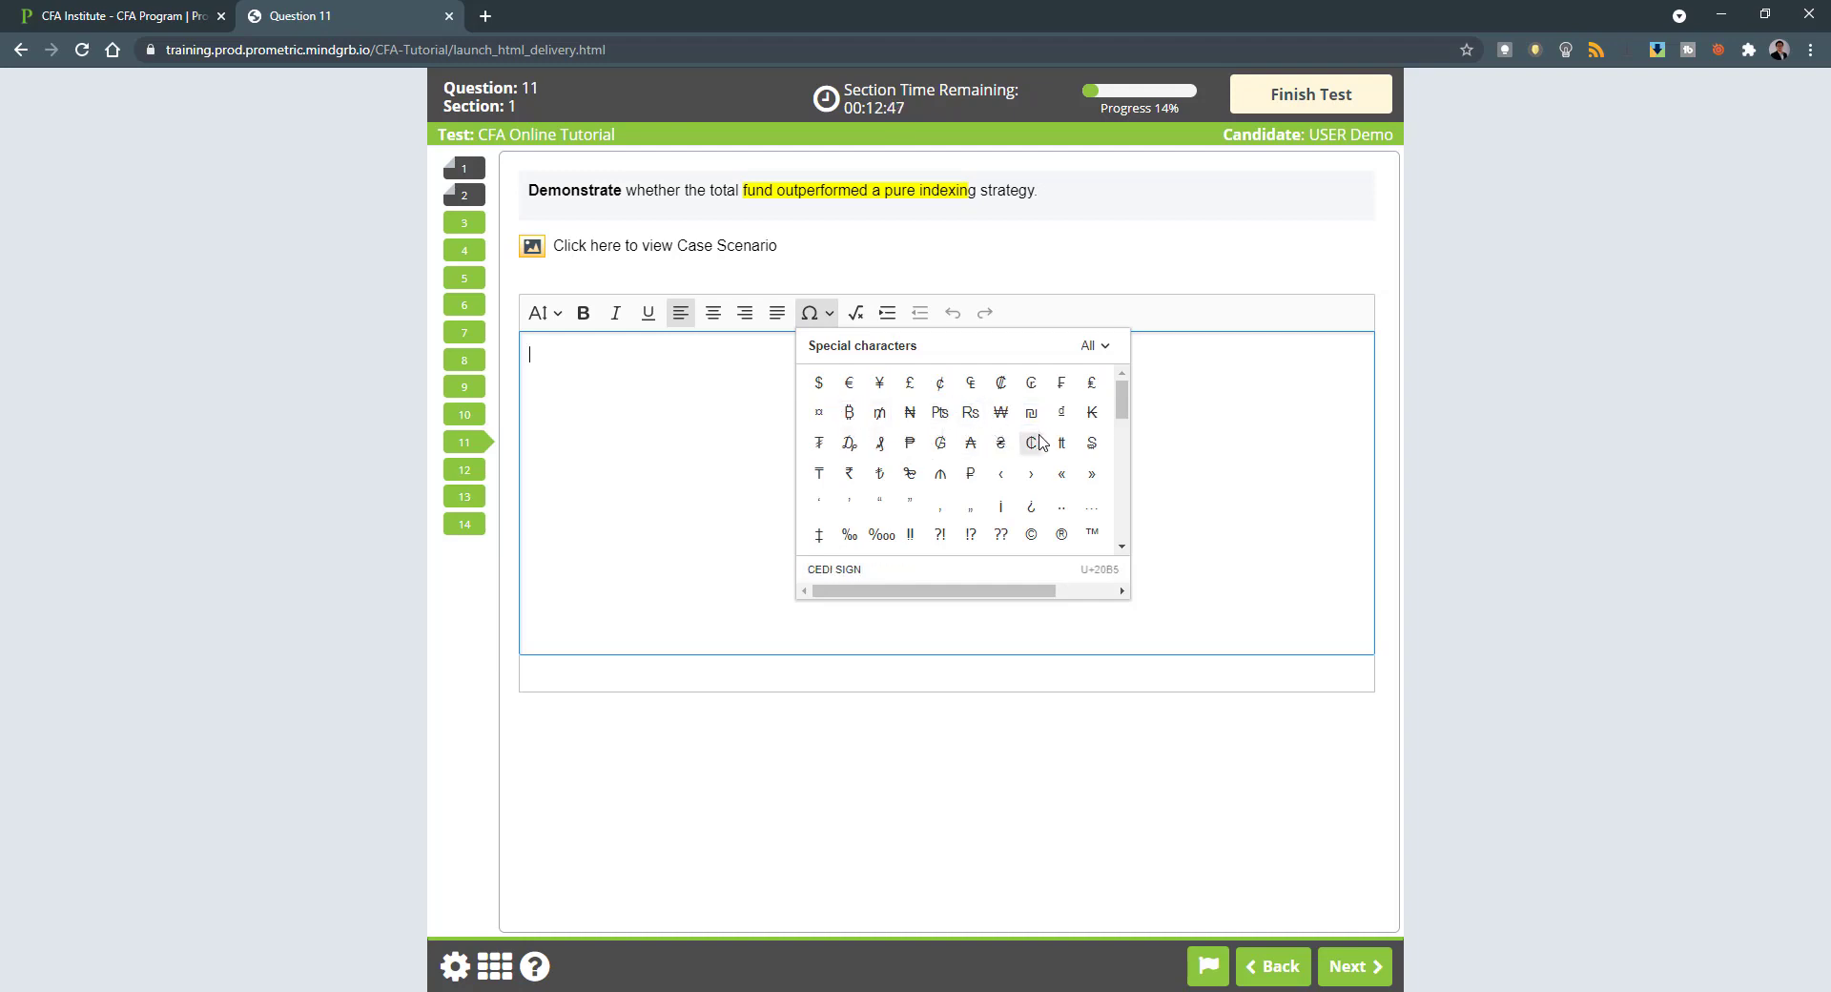
scroll(958, 468, "down", 1)
scroll(953, 467, "down", 10)
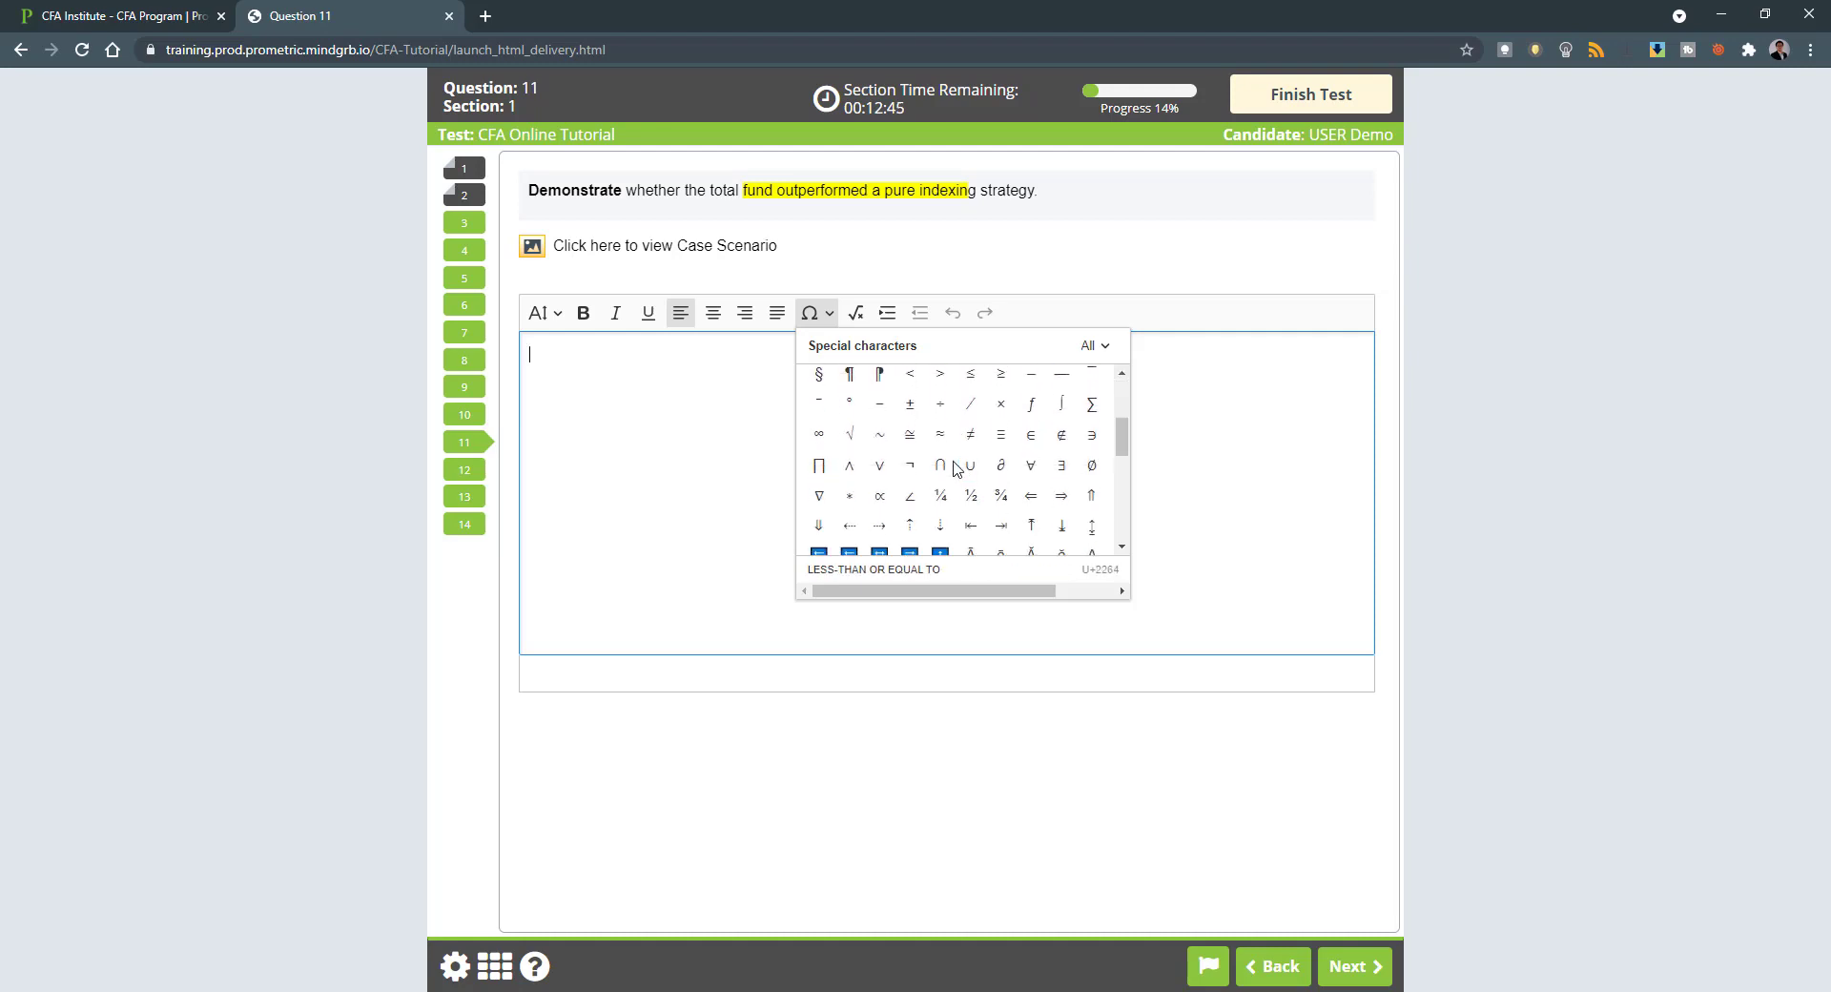
scroll(944, 467, "up", 6)
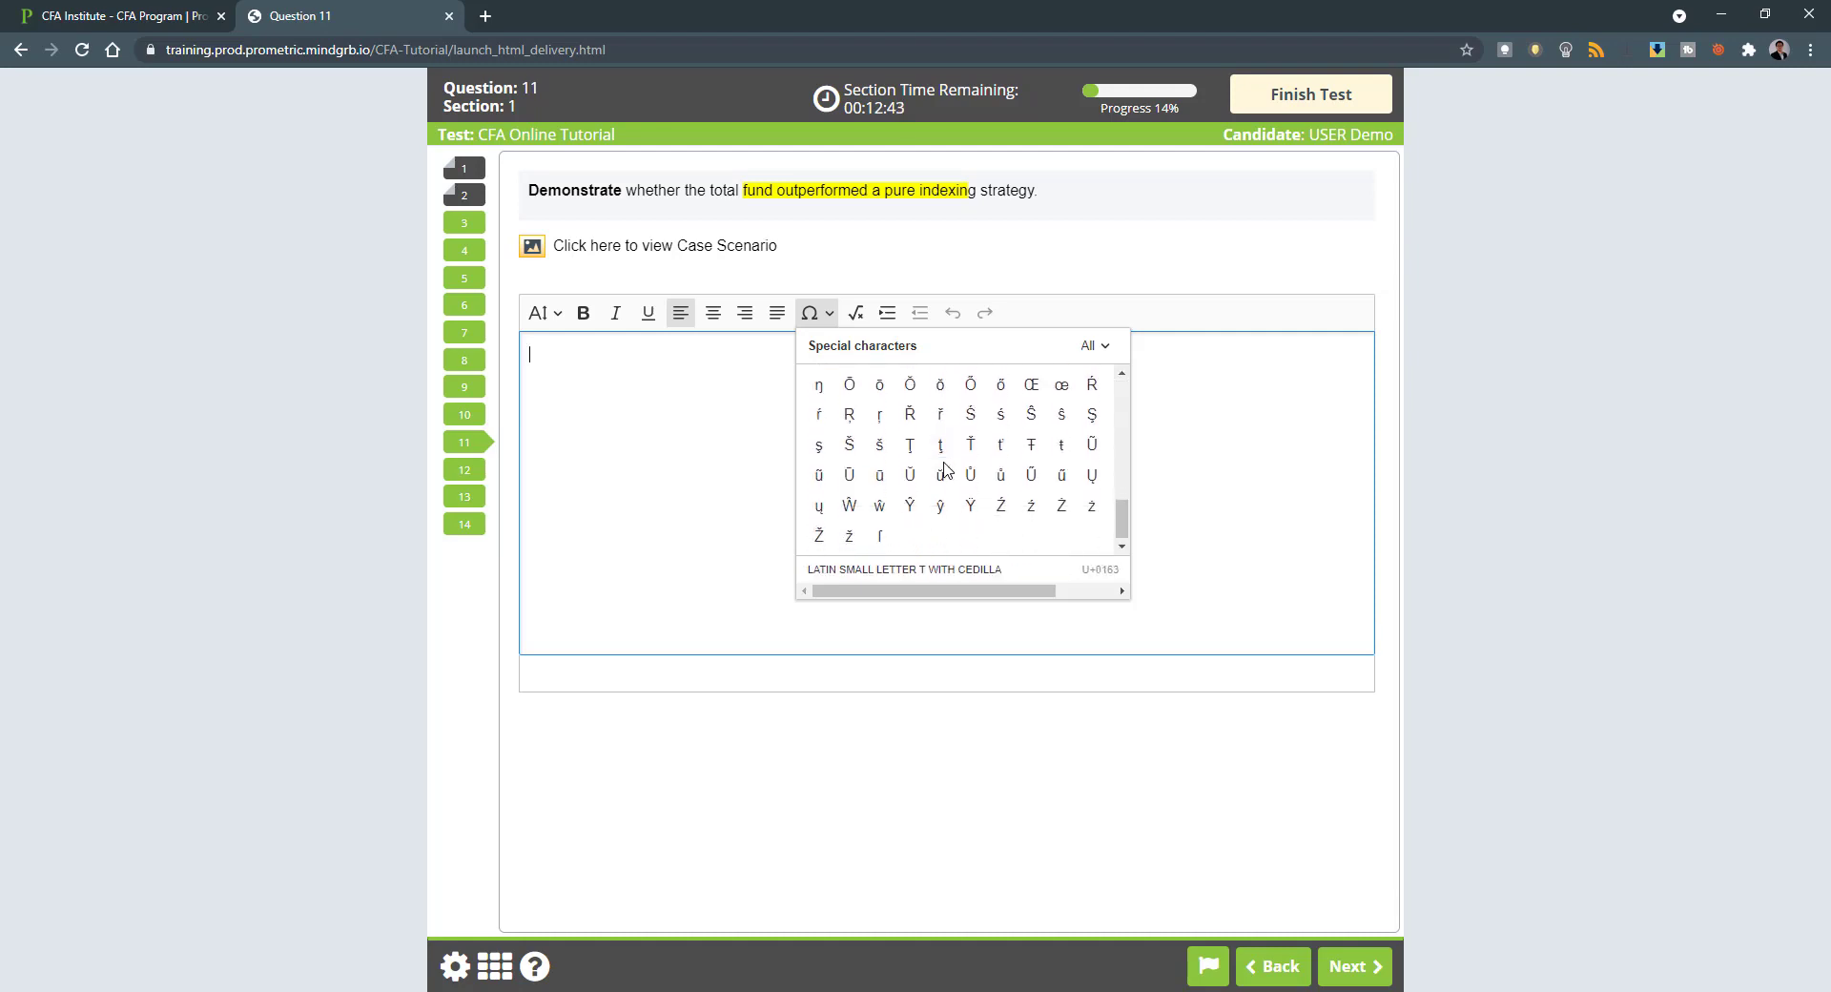
scroll(947, 464, "up", 3)
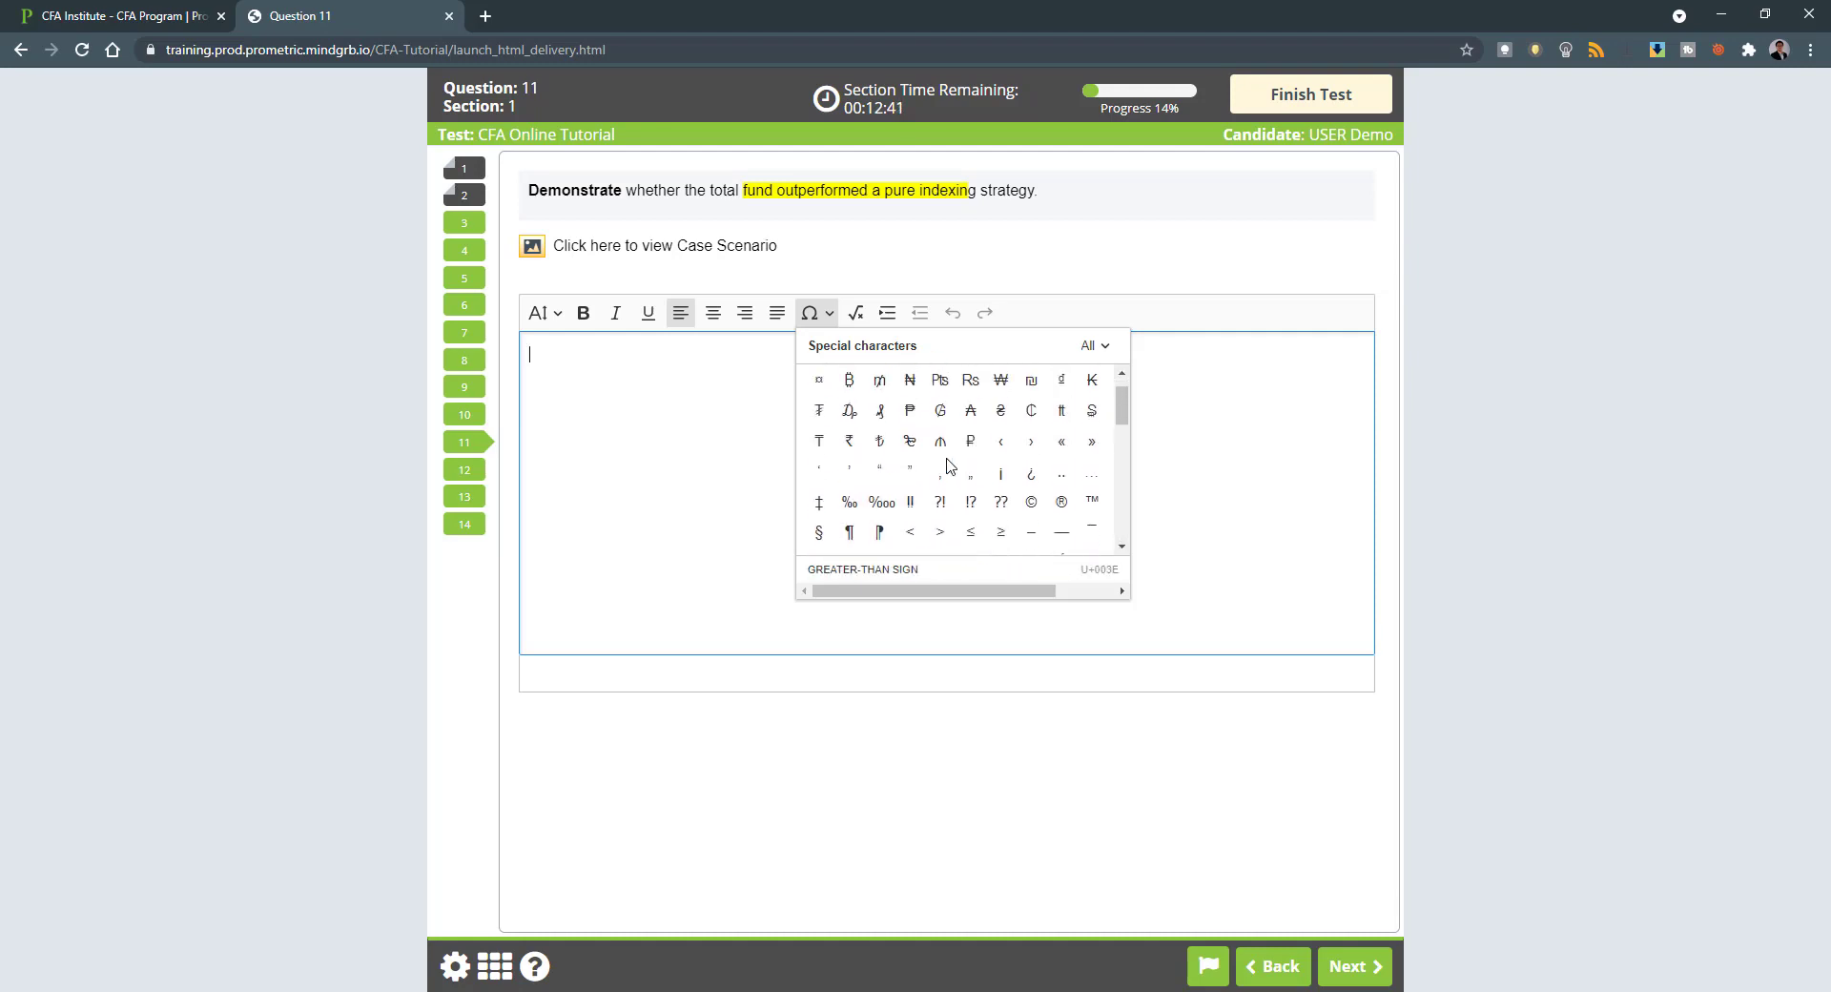
- Insert an equation into the answer and look through the math keyboard's function, symbol, letter and Greek sets
left_click(855, 314)
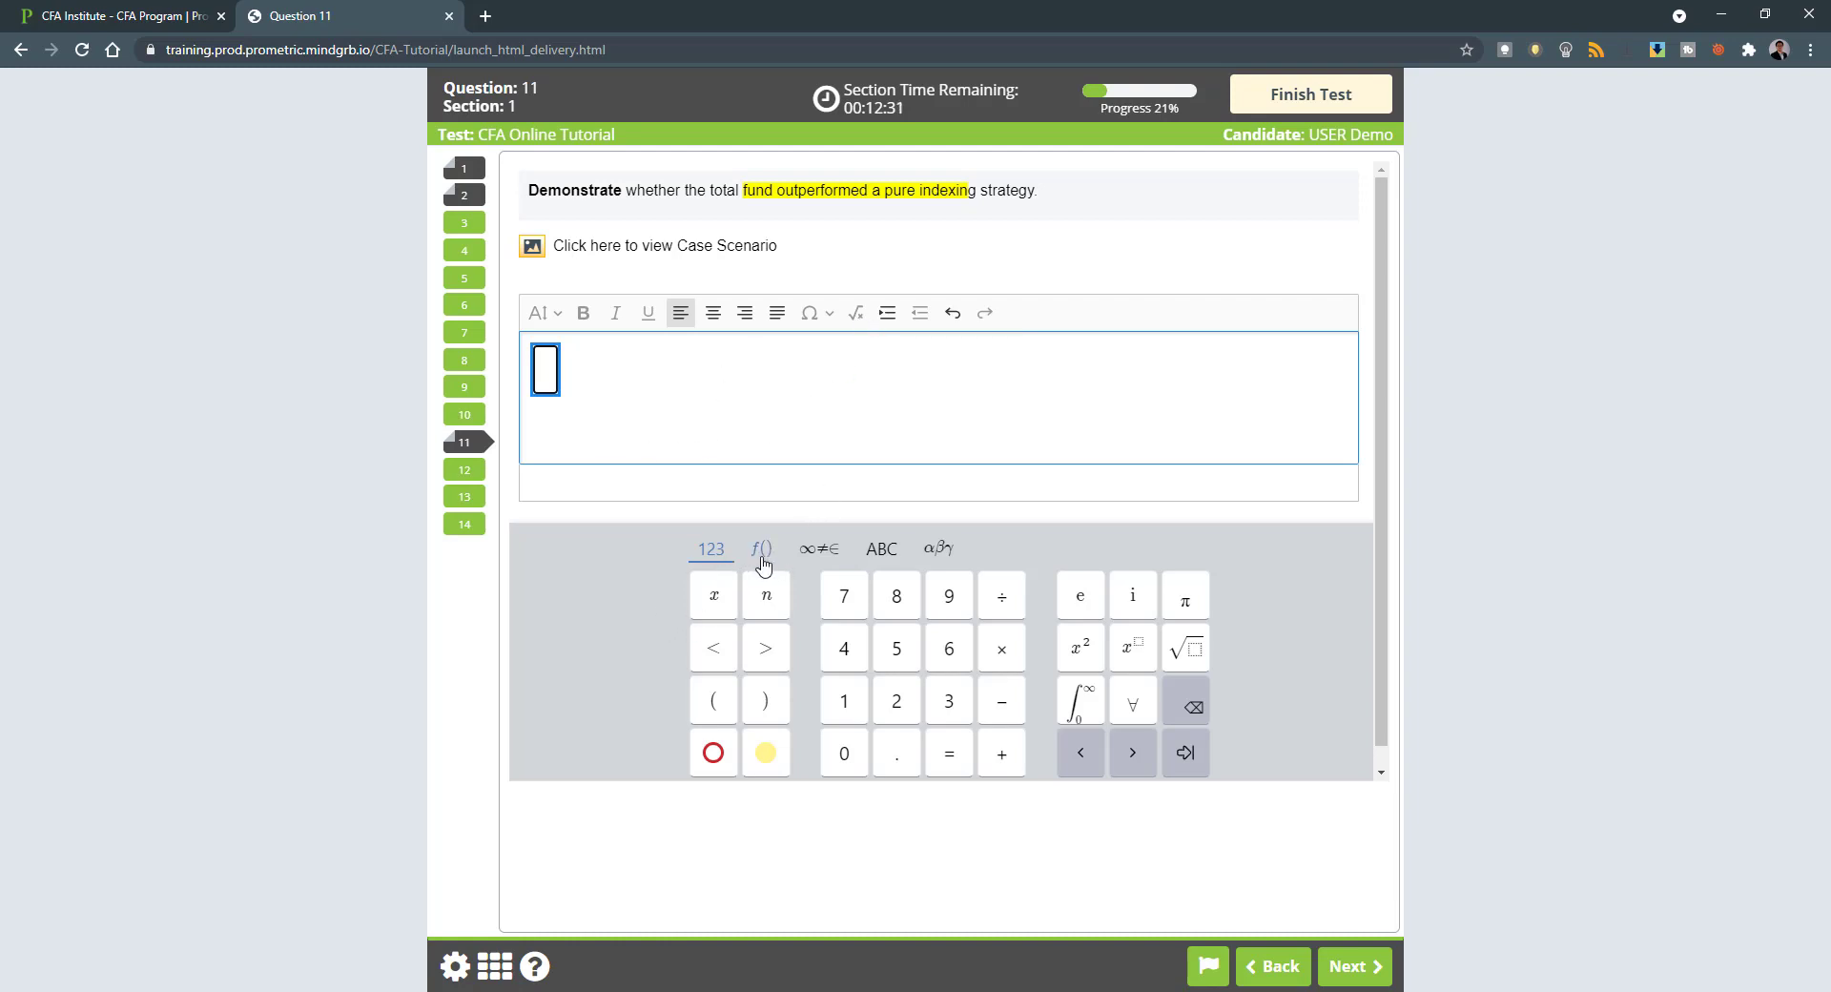
left_click(768, 558)
left_click(819, 551)
left_click(881, 551)
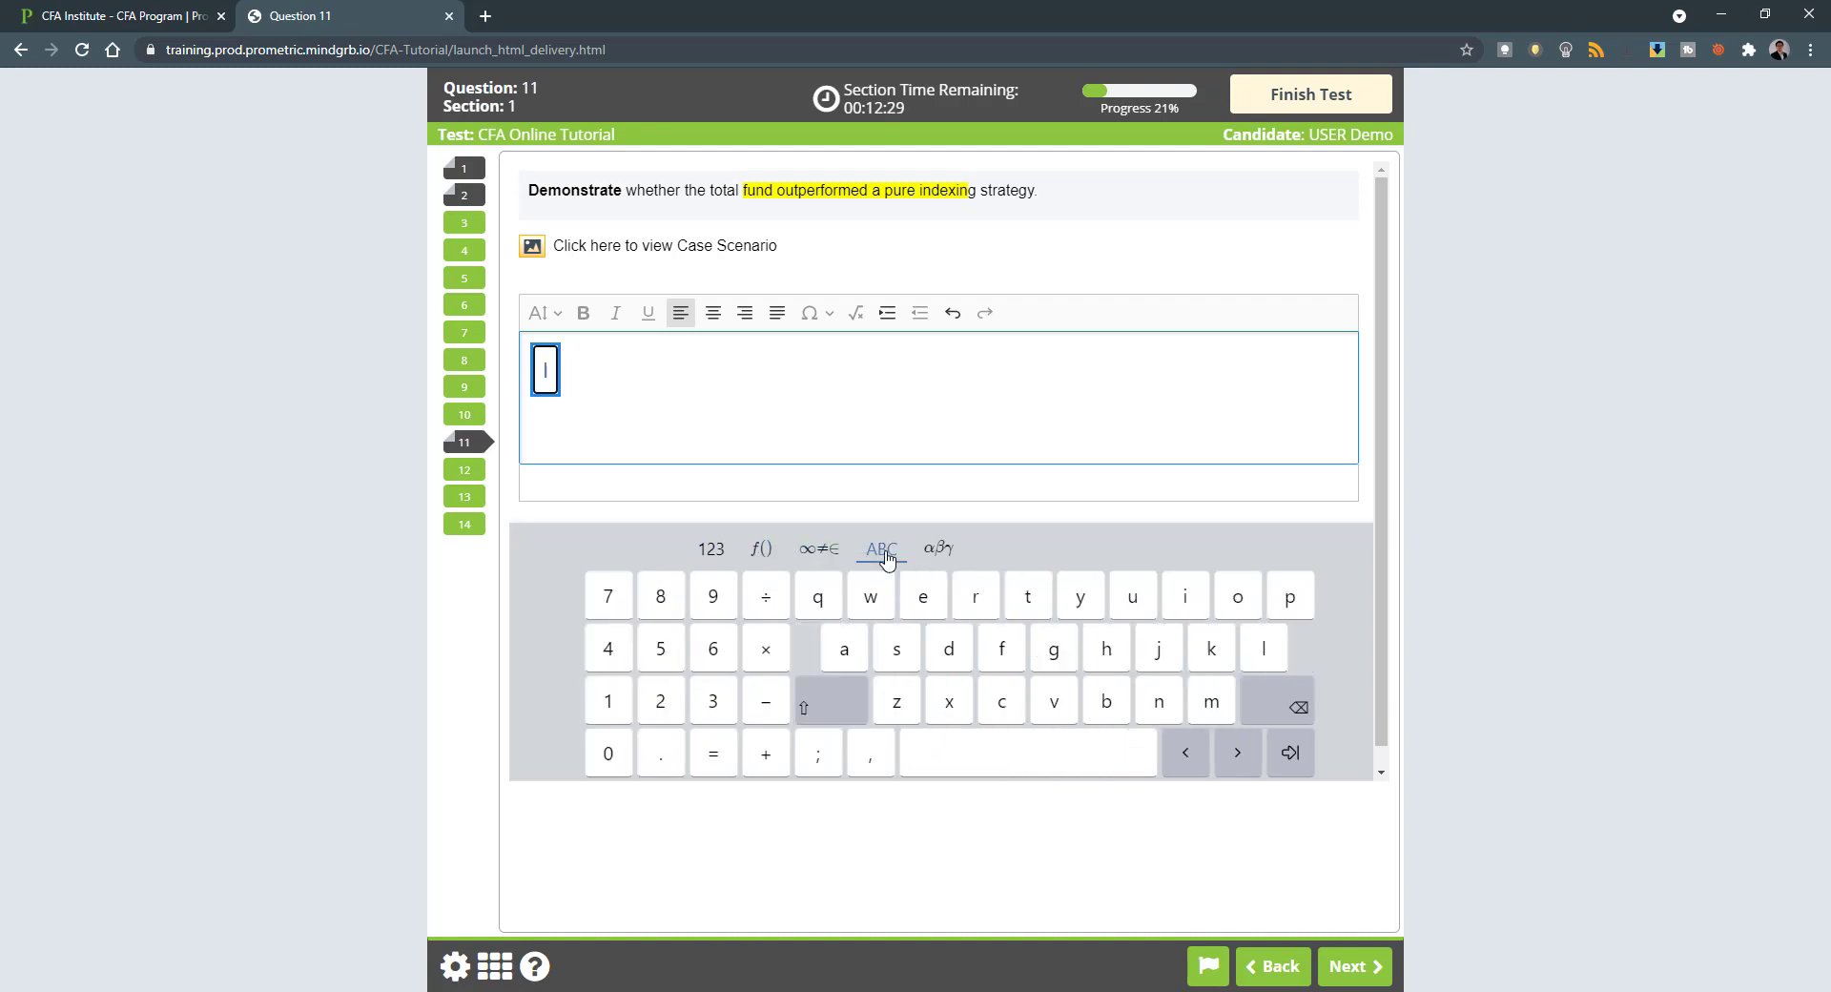
left_click(926, 557)
left_click(818, 553)
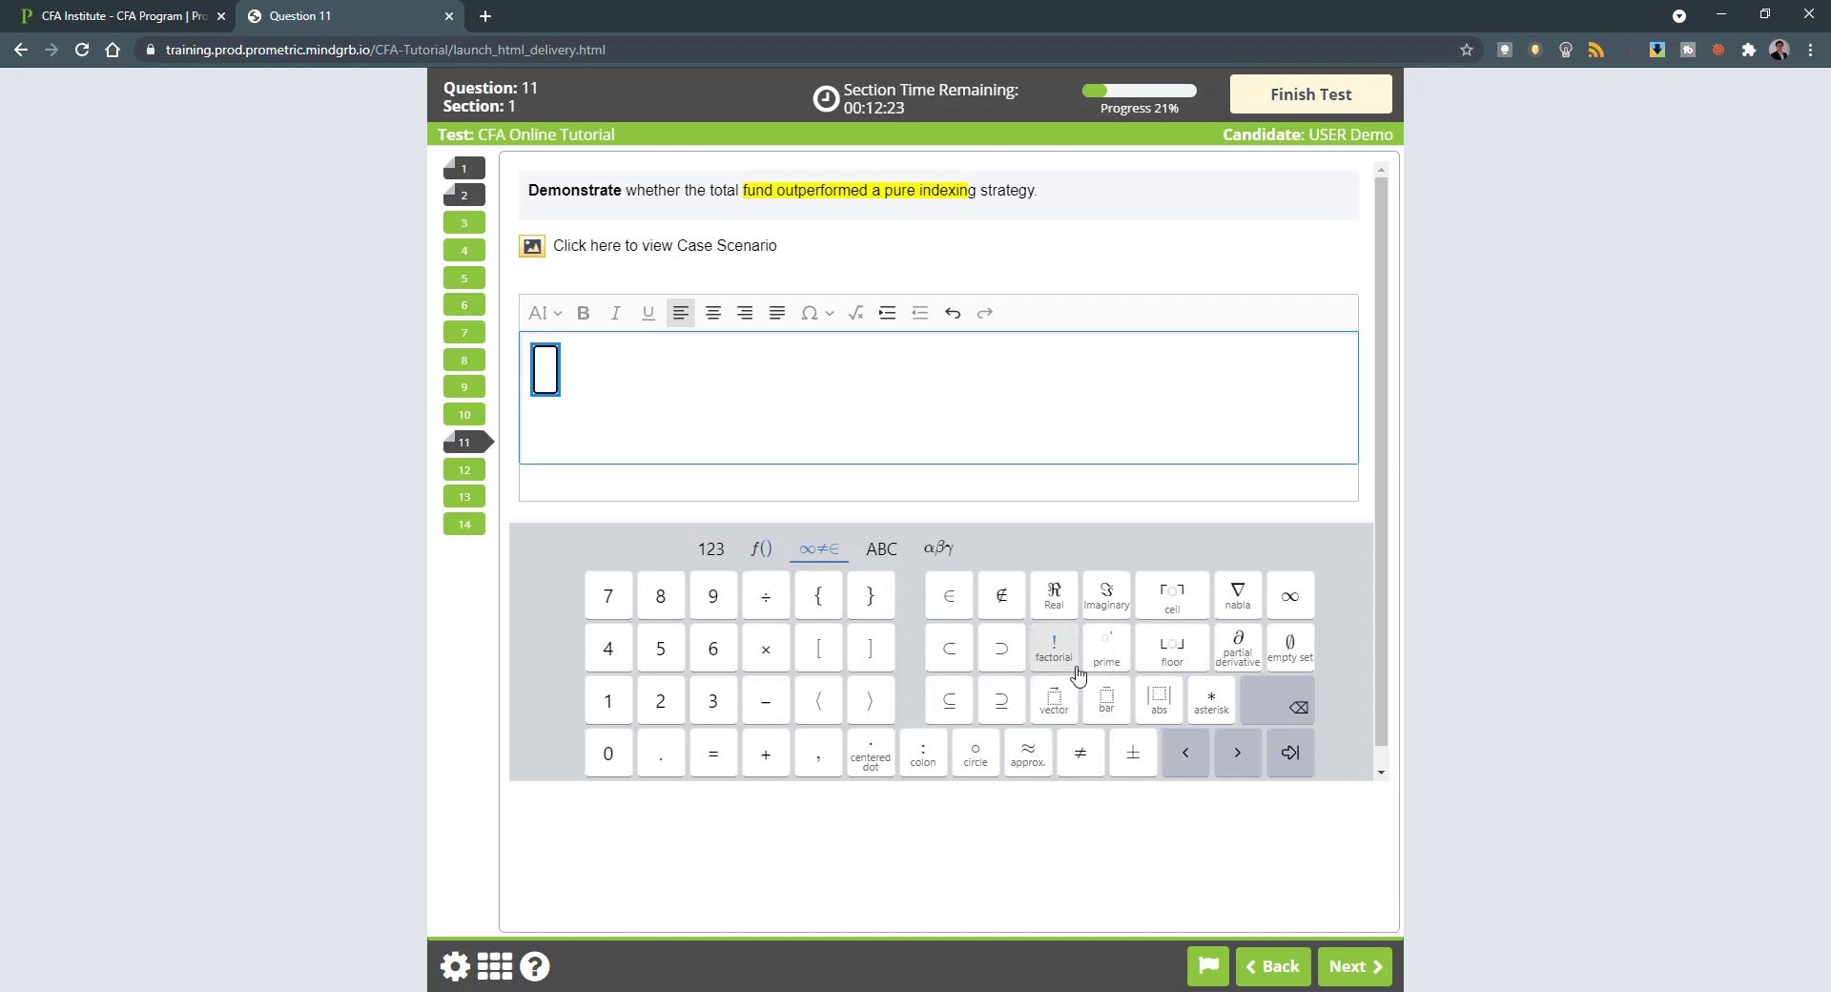
left_click(765, 596)
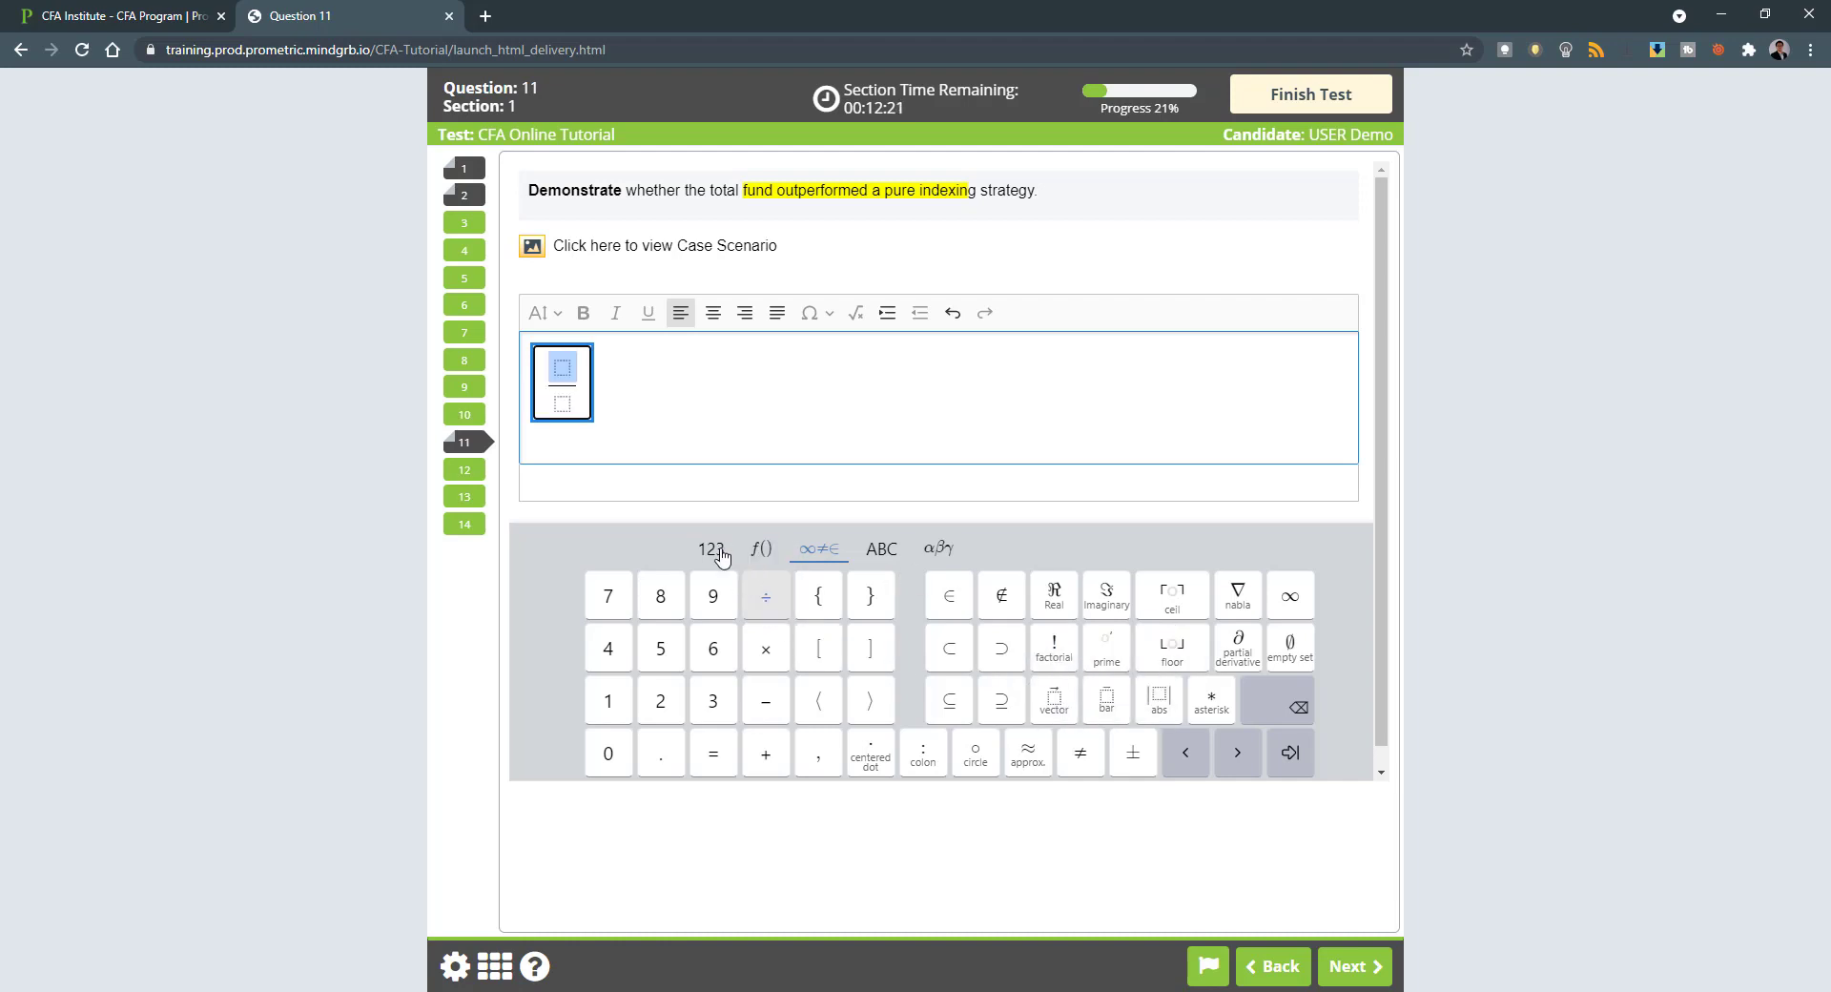
left_click(577, 388)
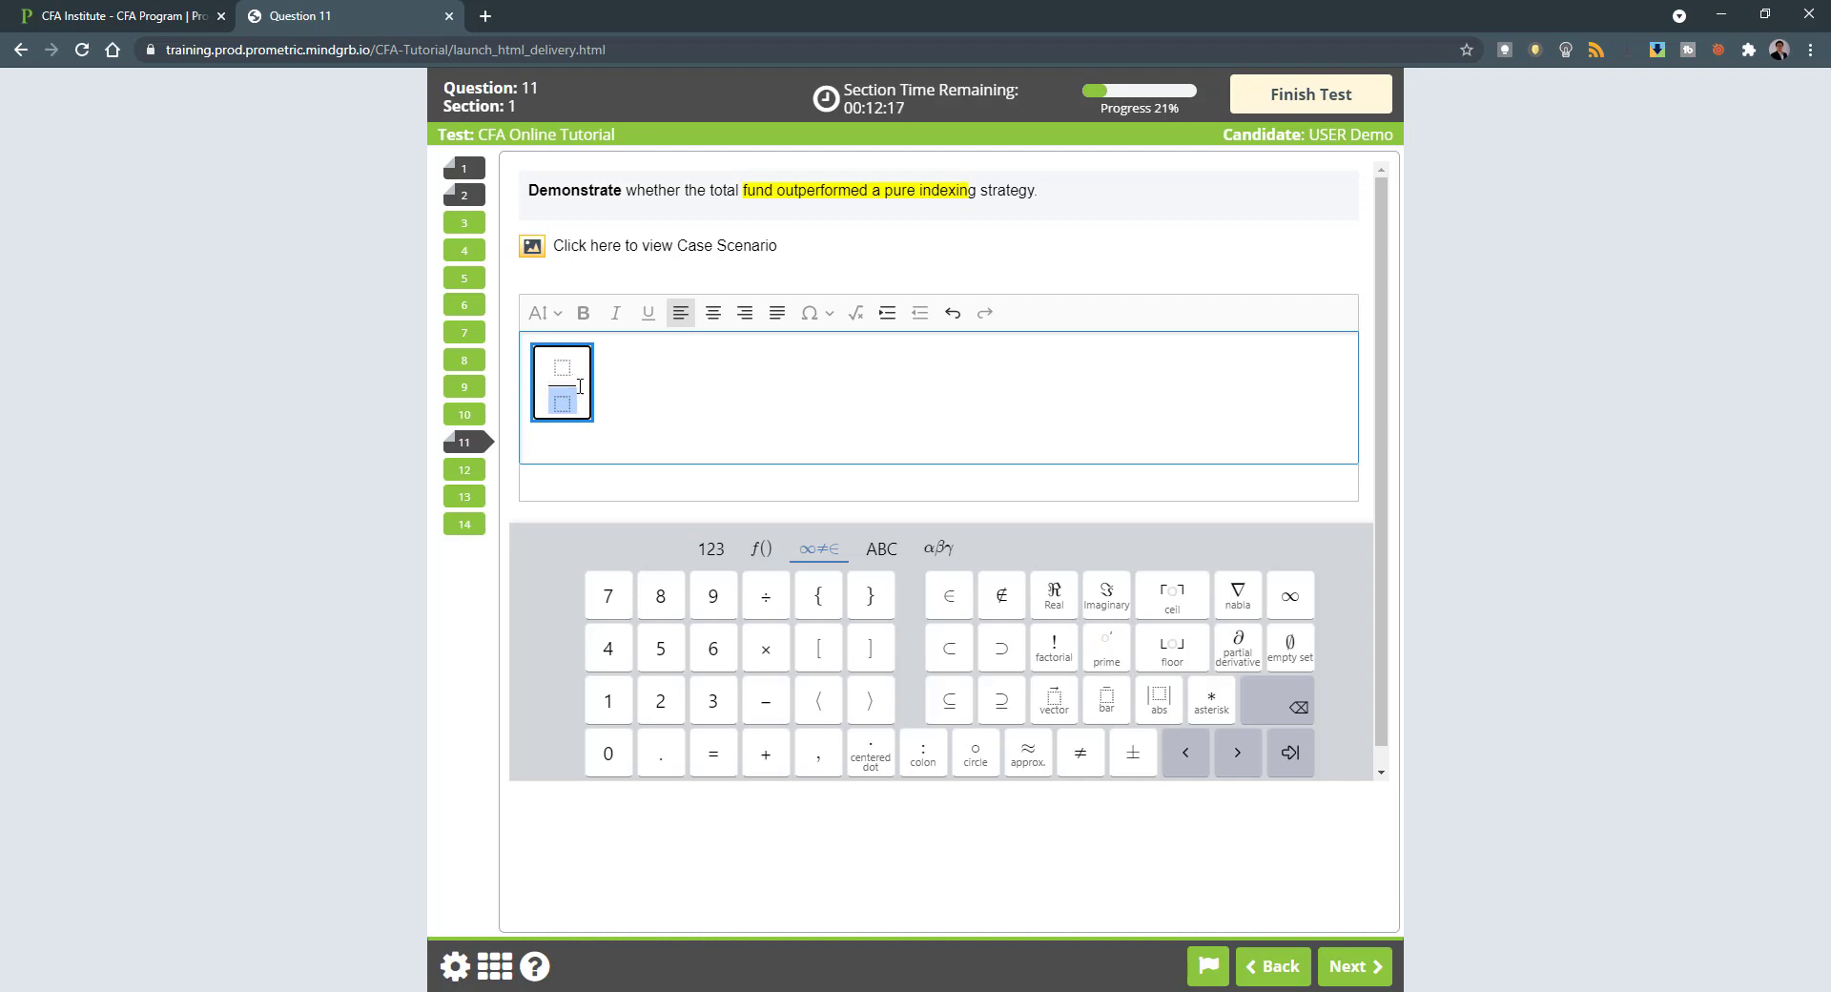
left_click(602, 403)
key("BackSpace")
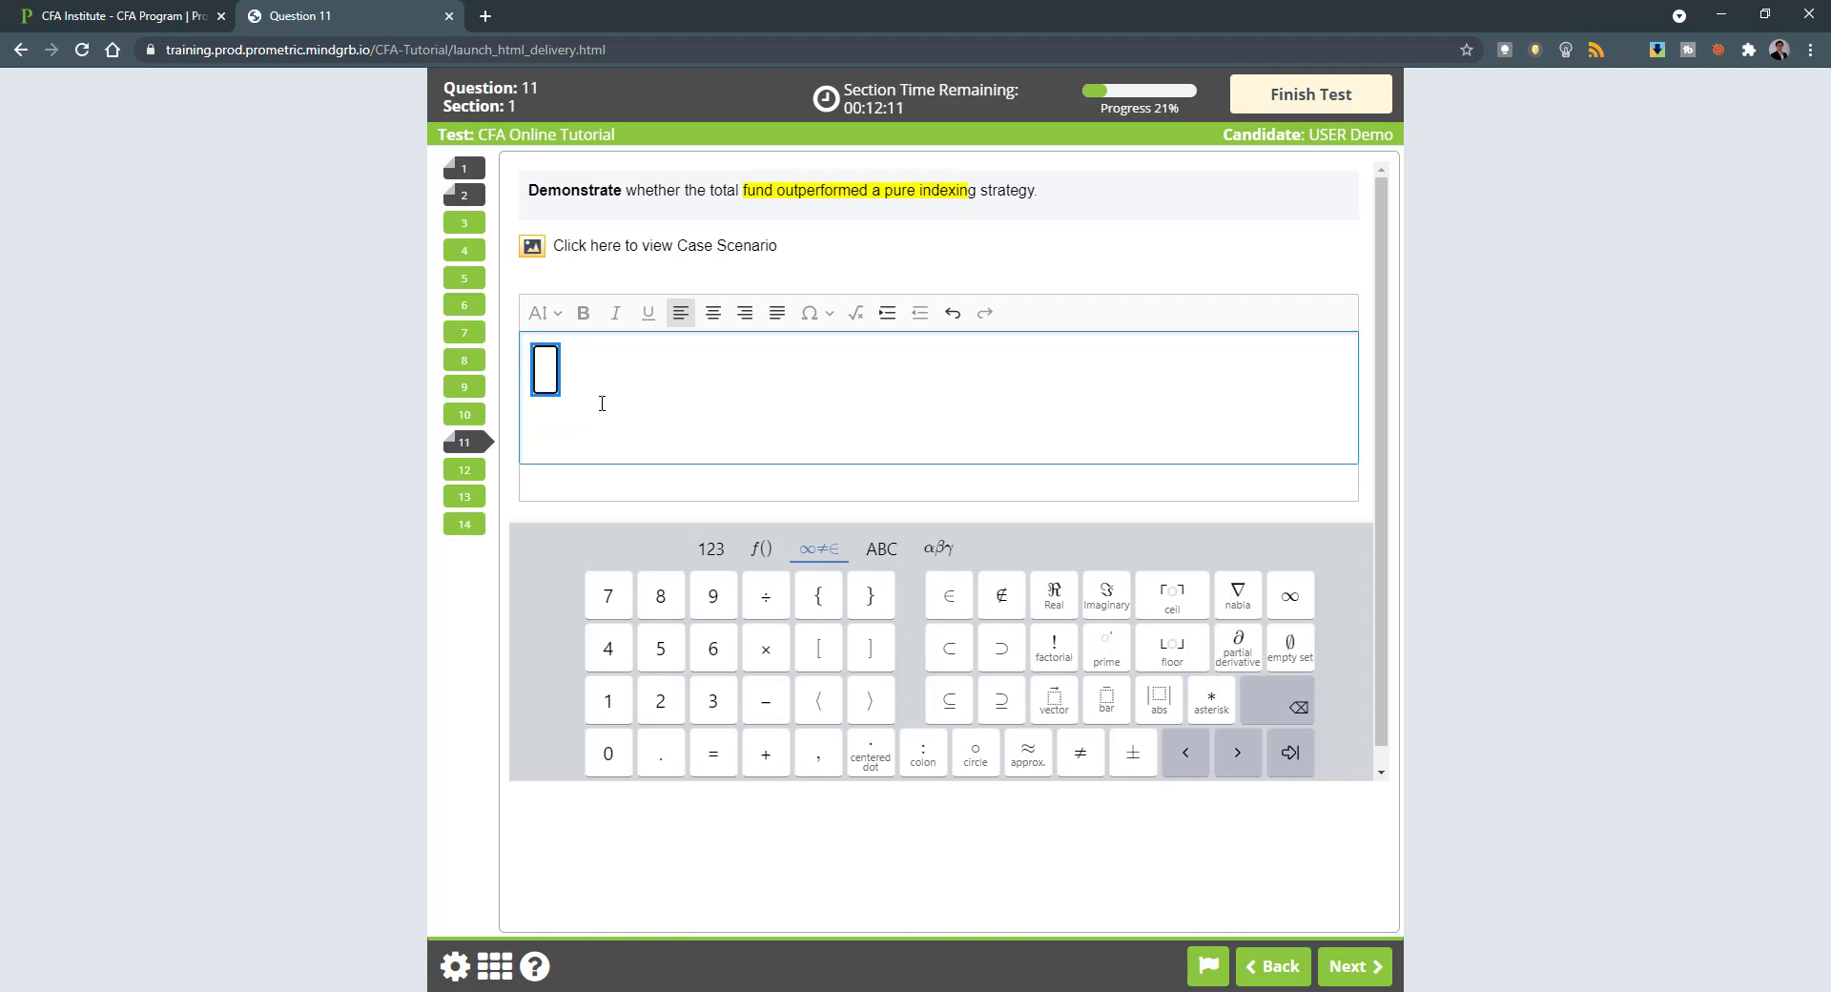
- Write the equation with x+y over 2 as a fraction, equal to z
key("slash")
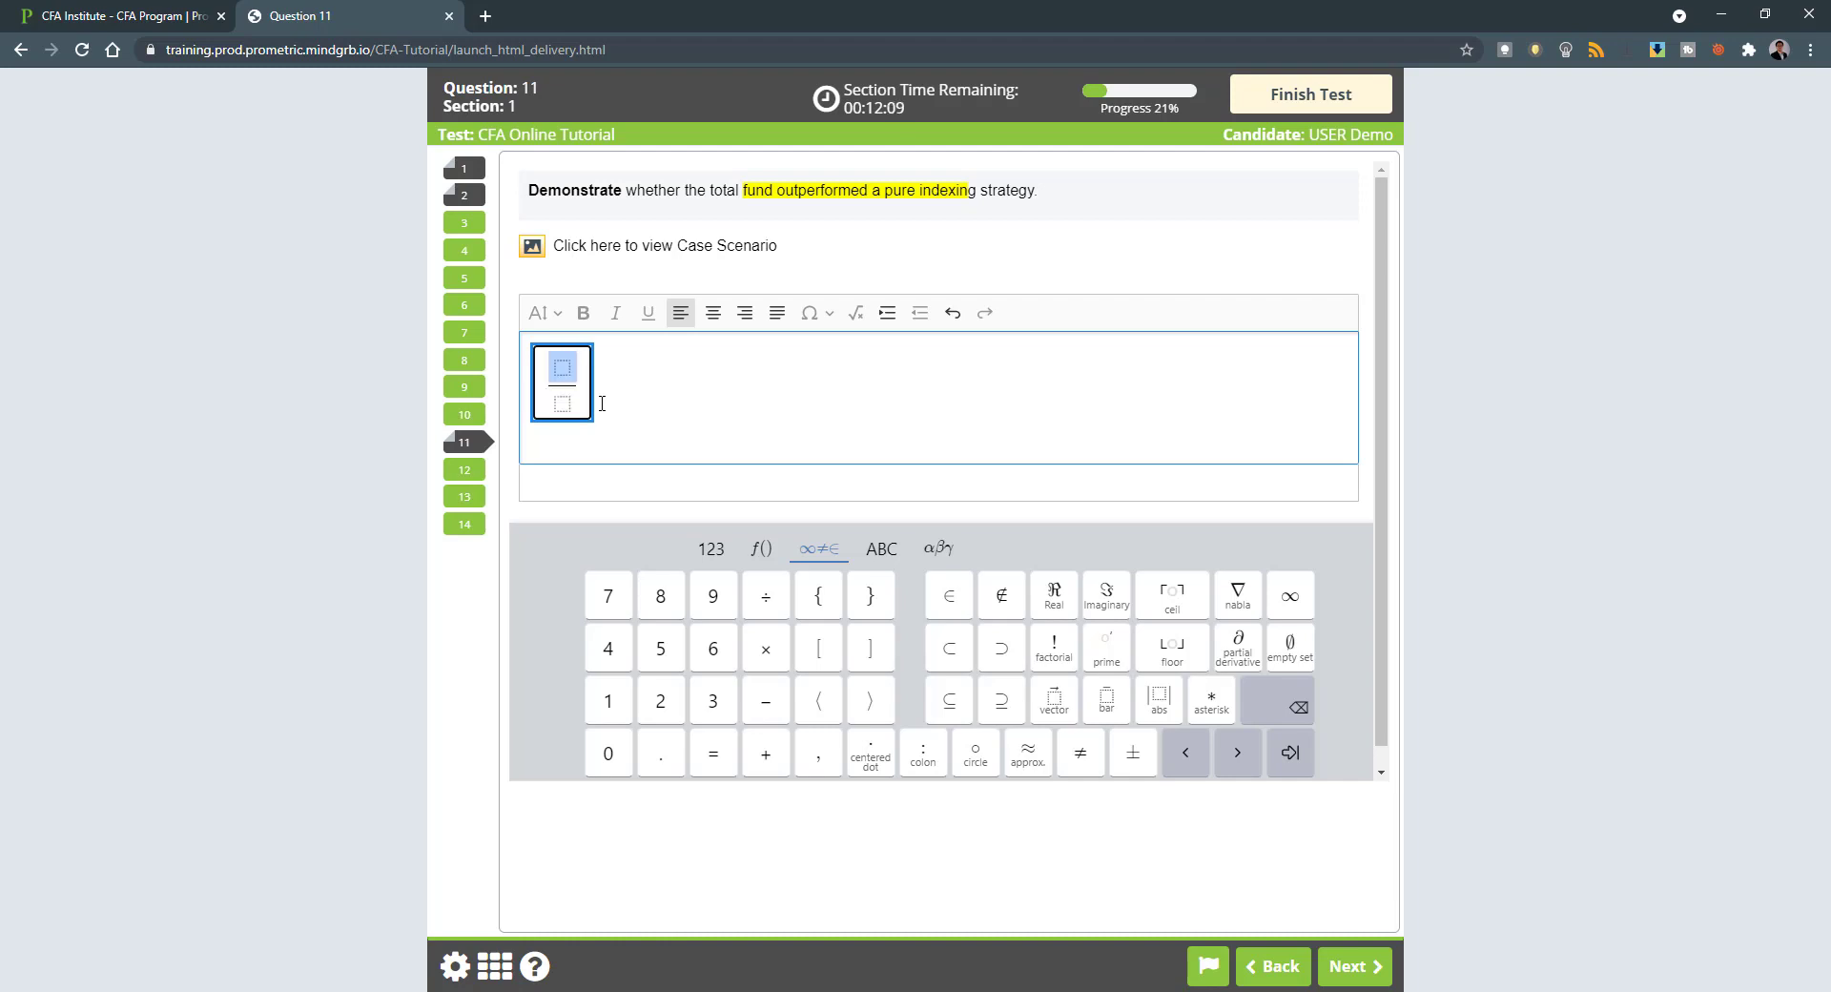
type("x")
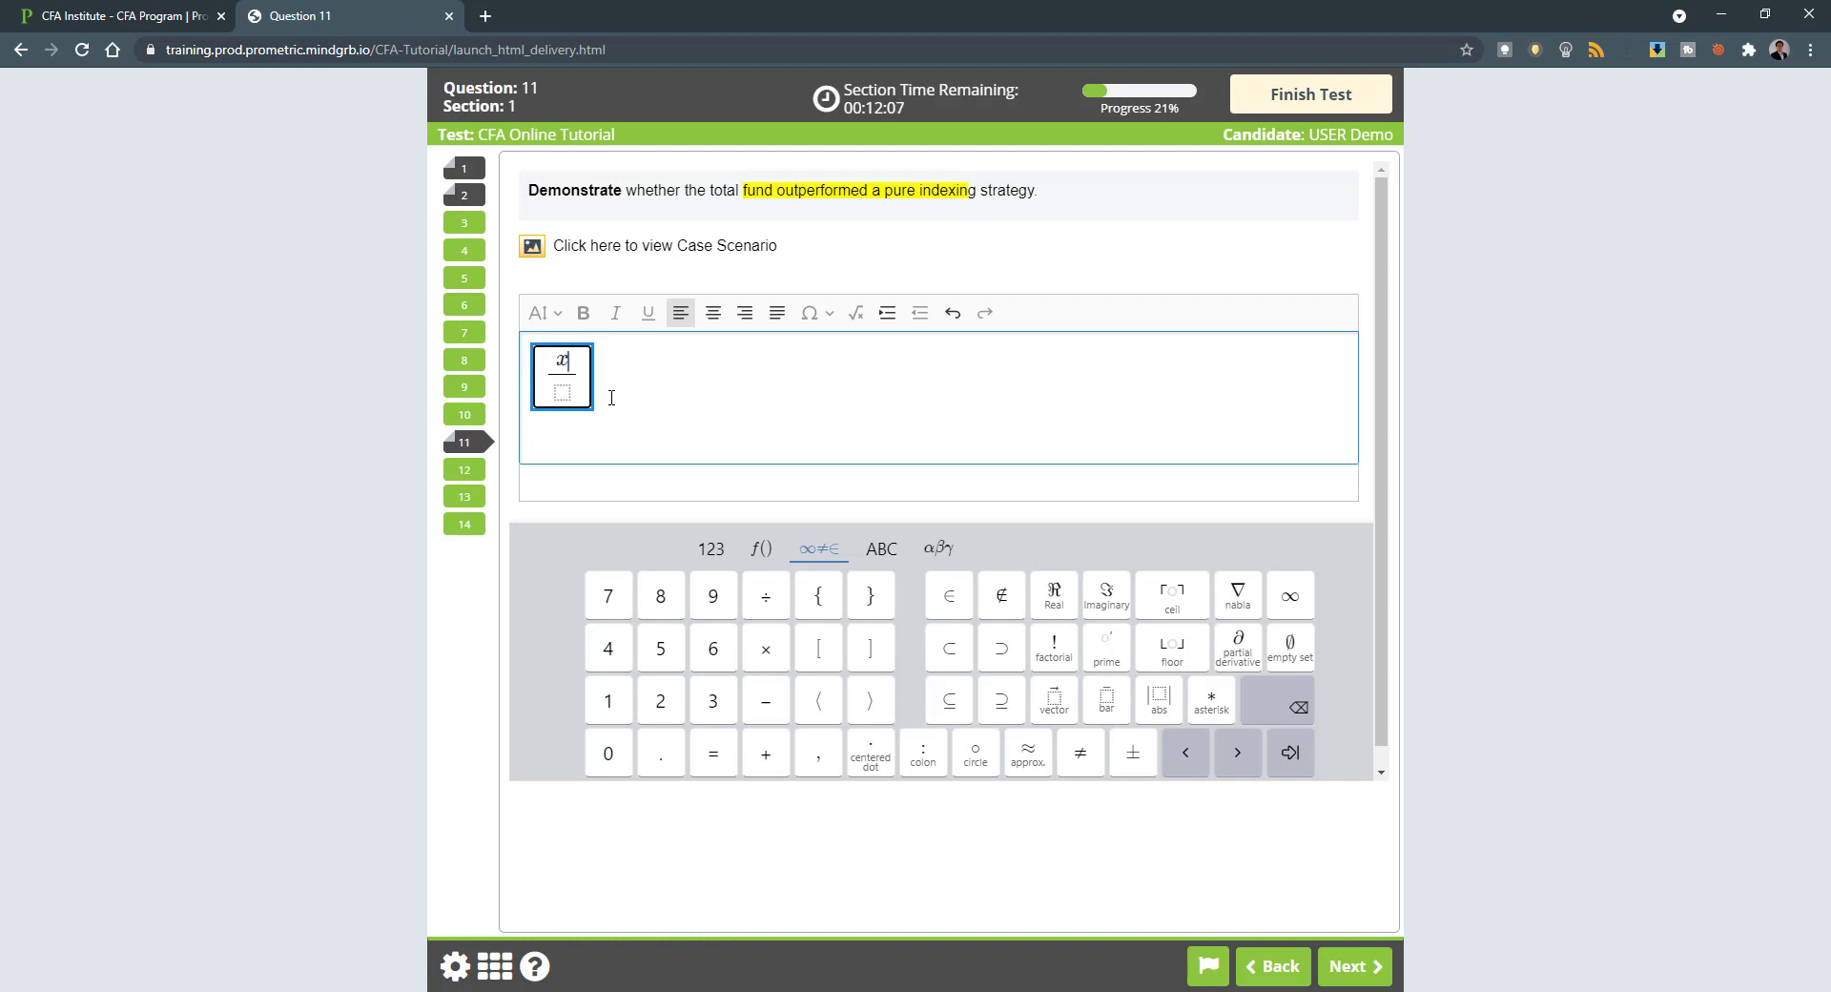
type("+y")
key("Down")
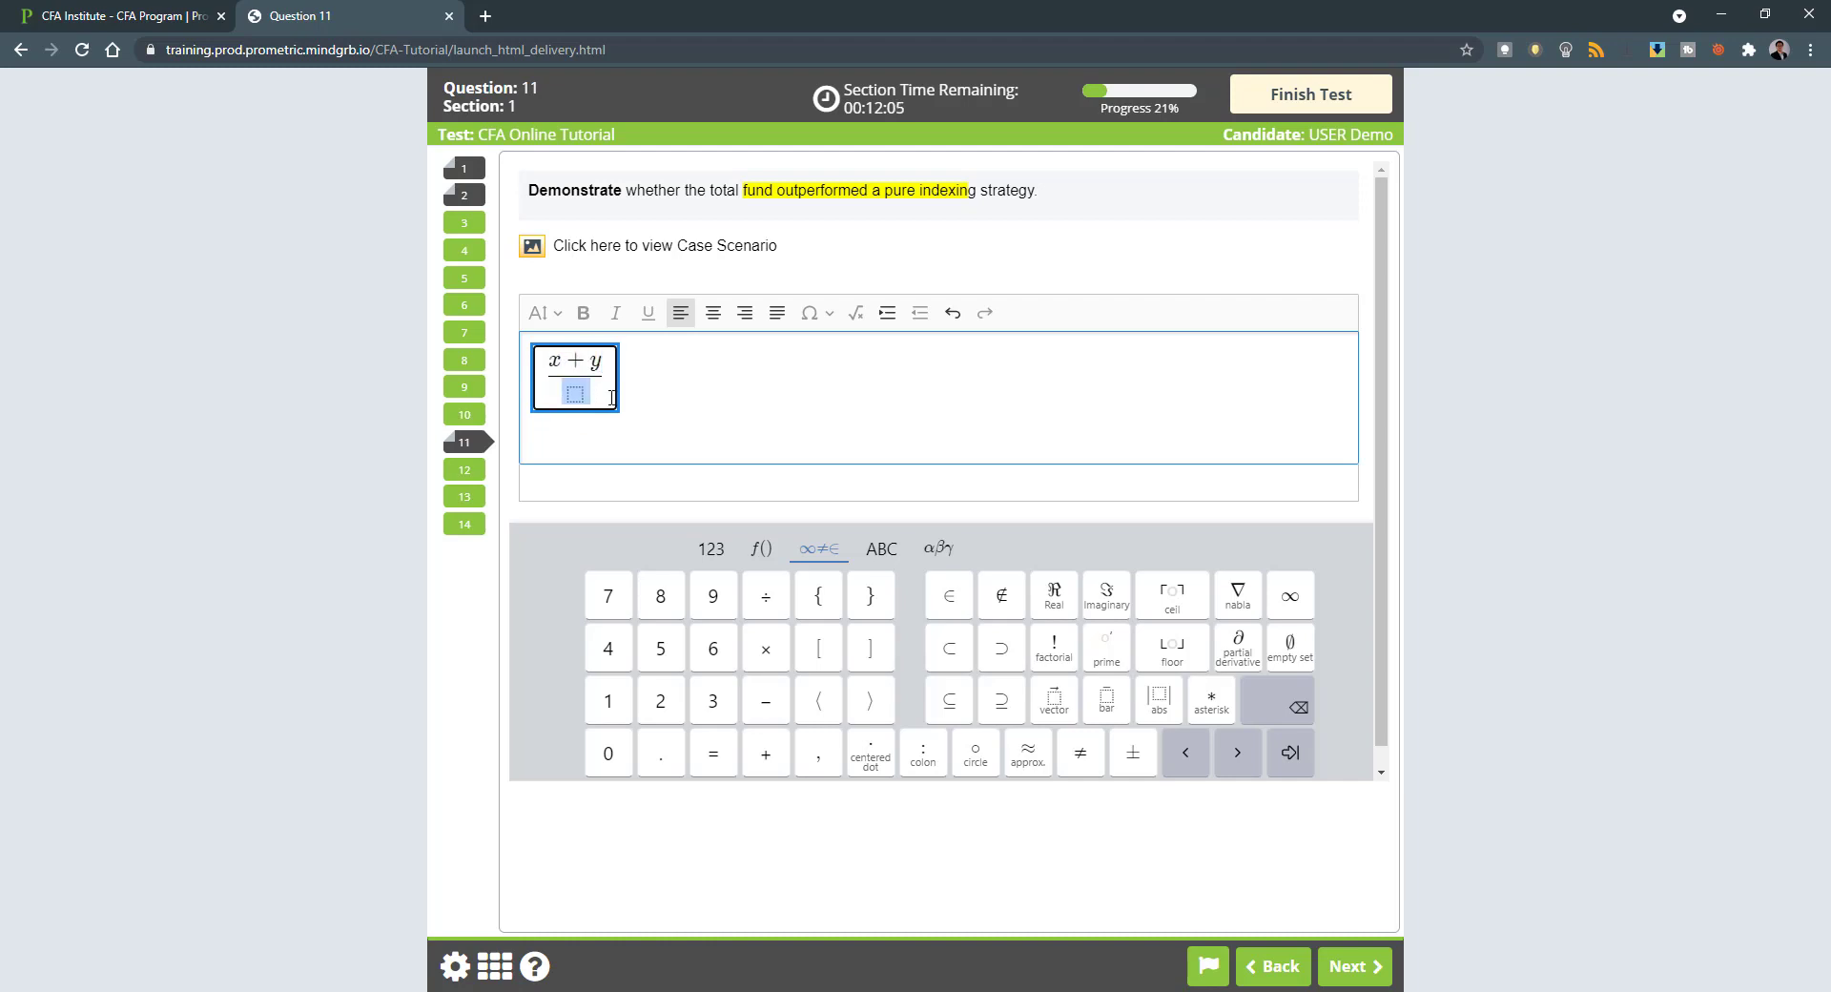
type("2")
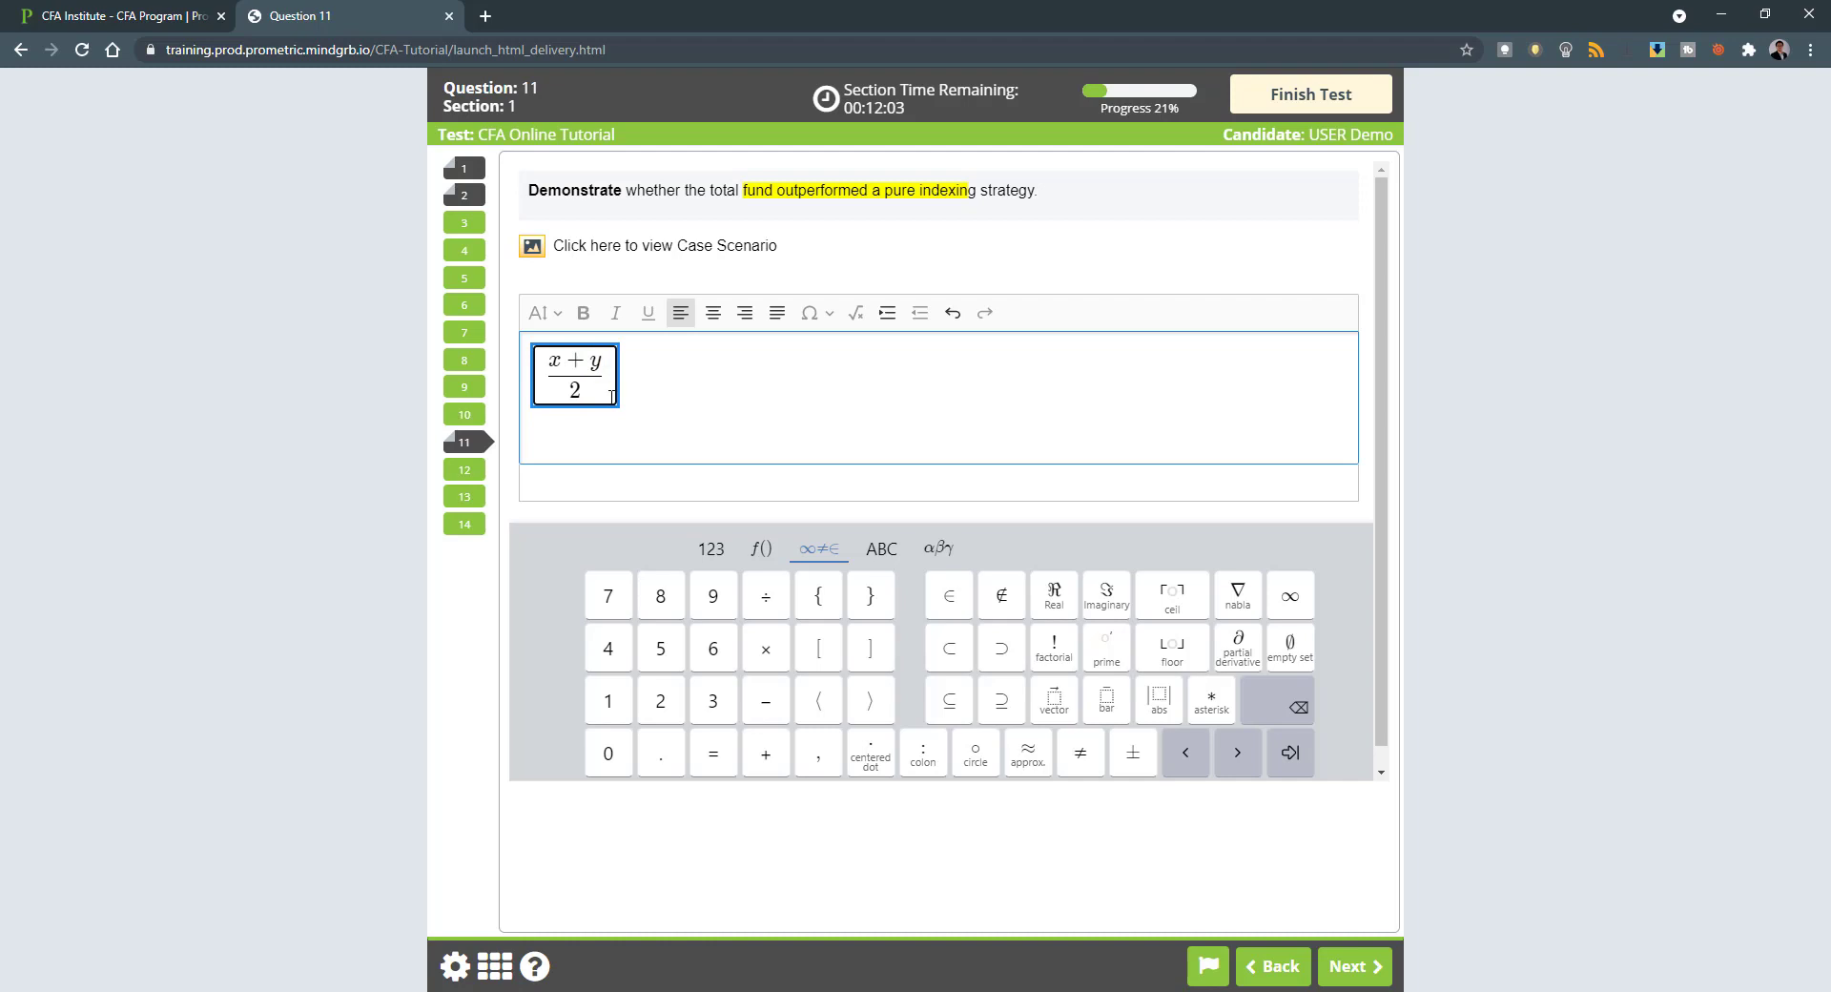
type("=z")
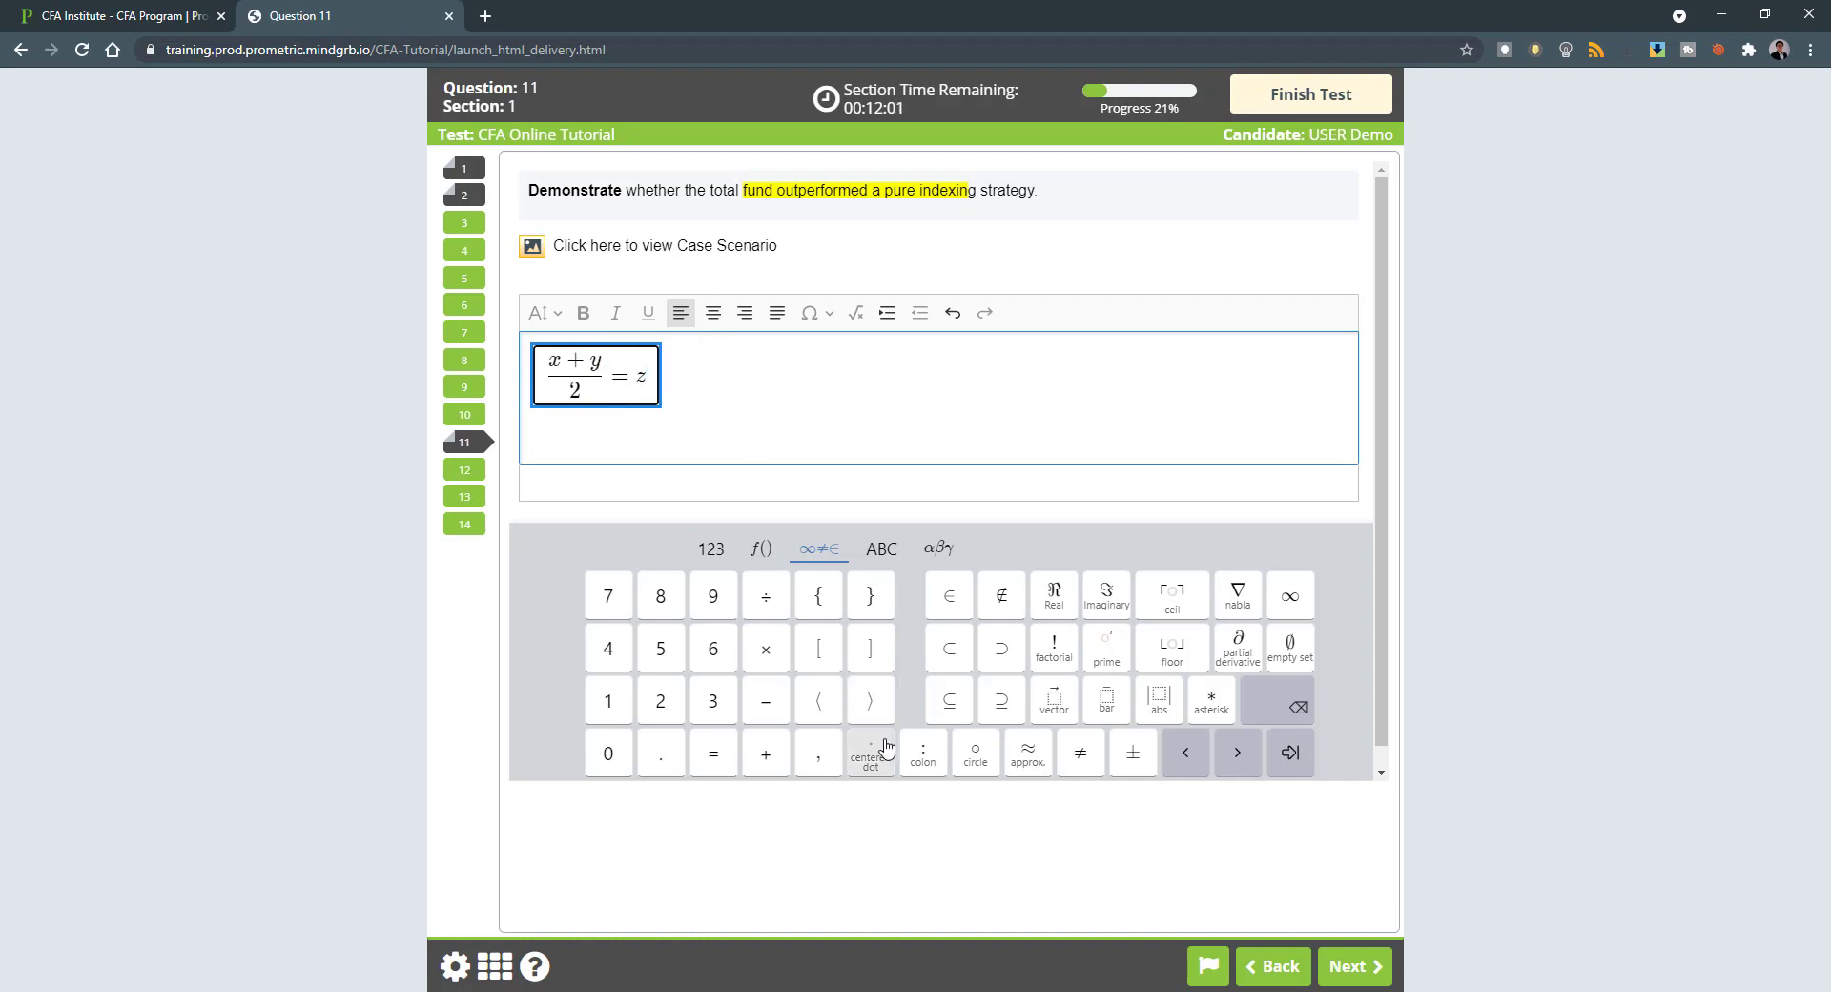
- Raise z to the power of 2 using the exponent function and leave the finished equation
left_click(760, 548)
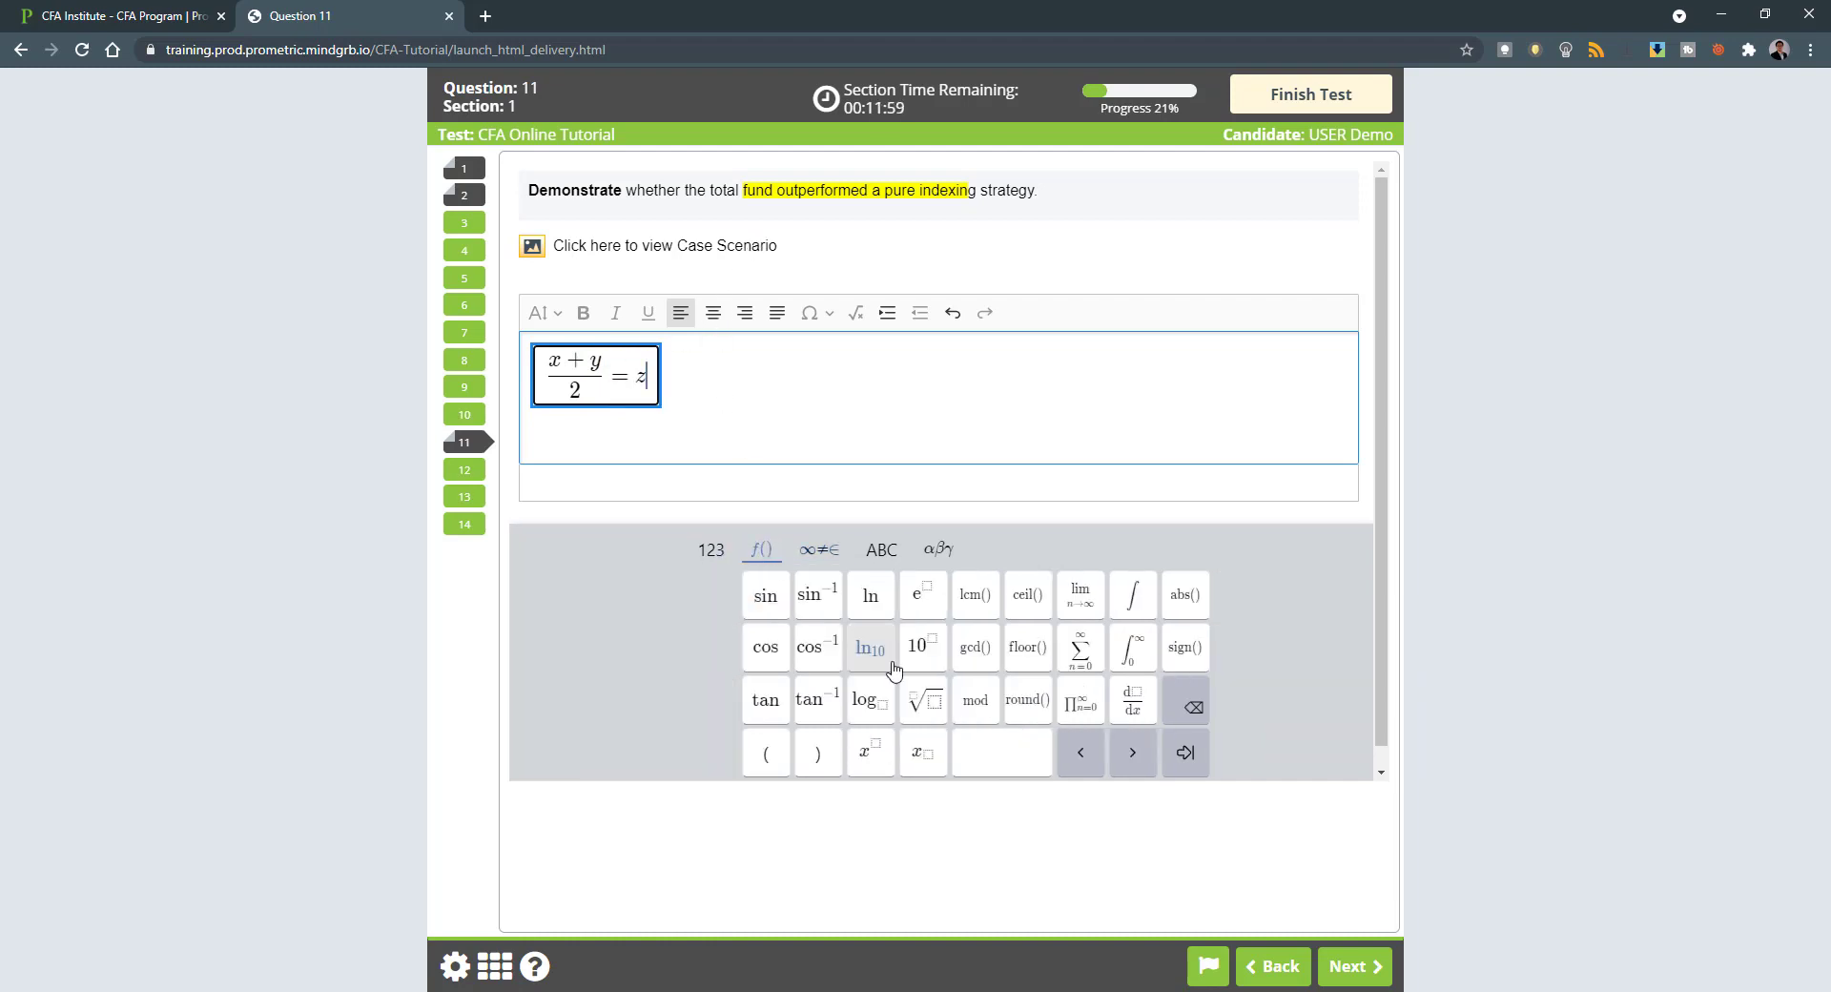
left_click(877, 743)
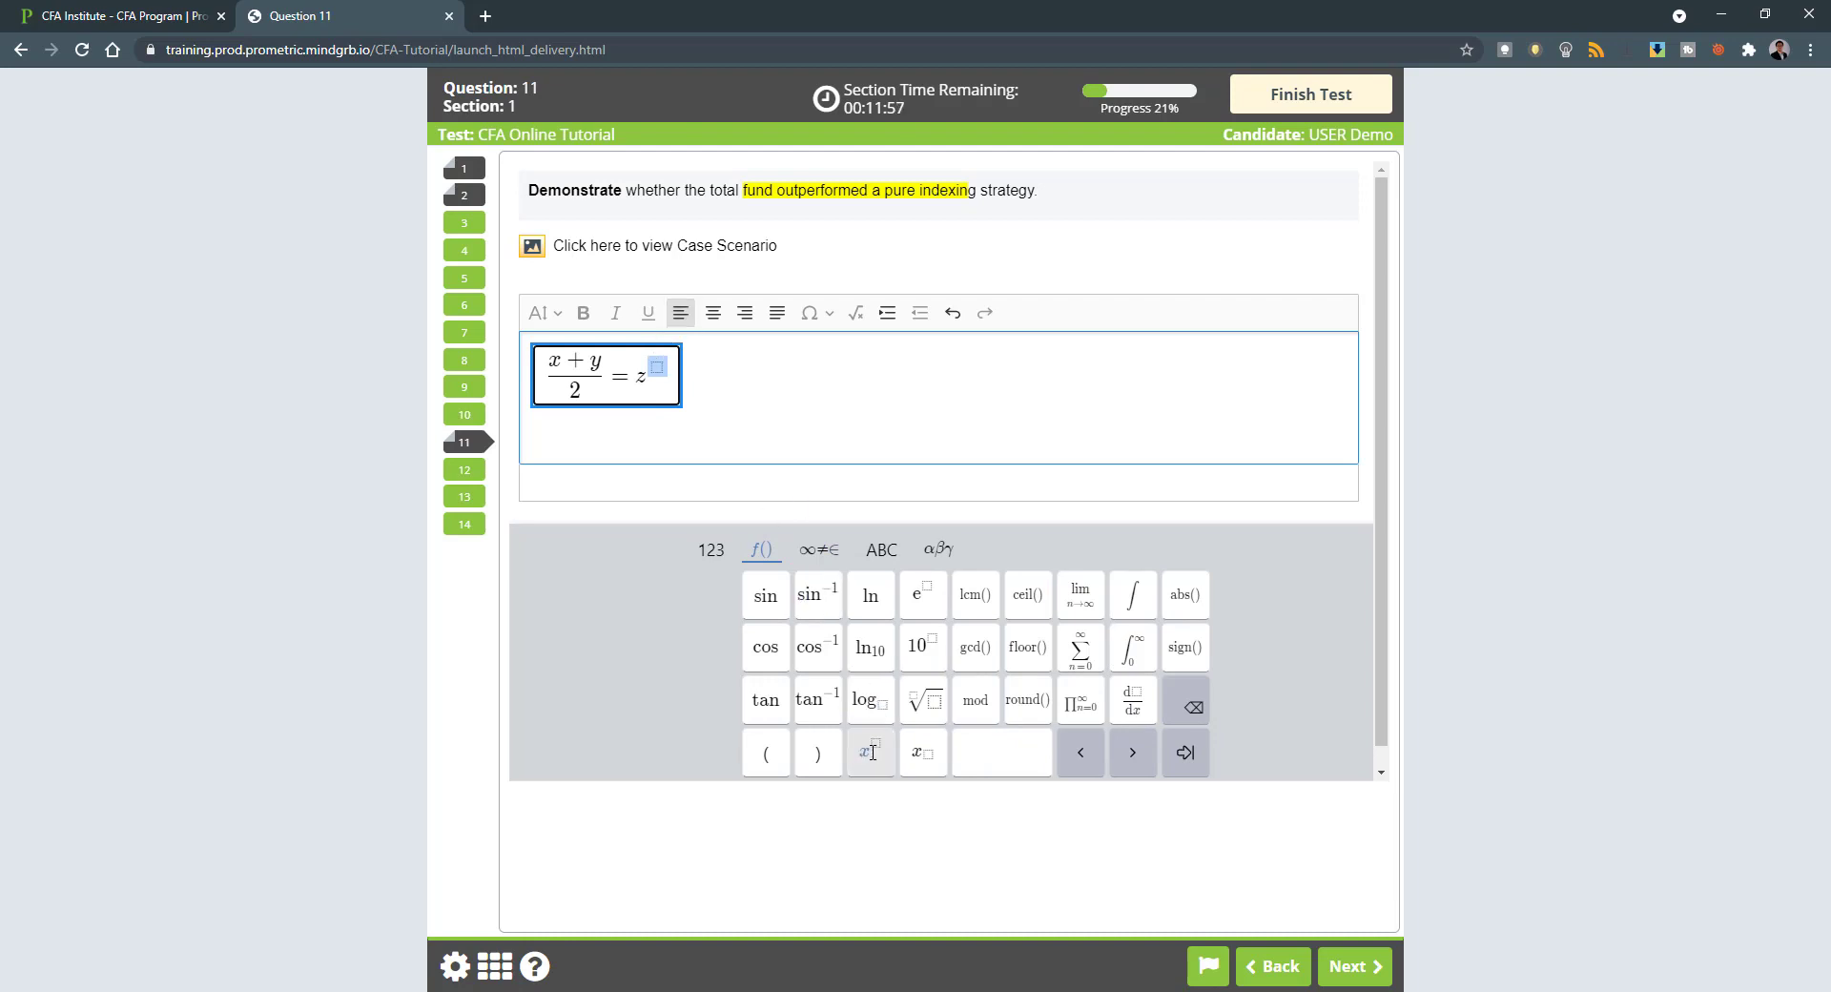
type("2")
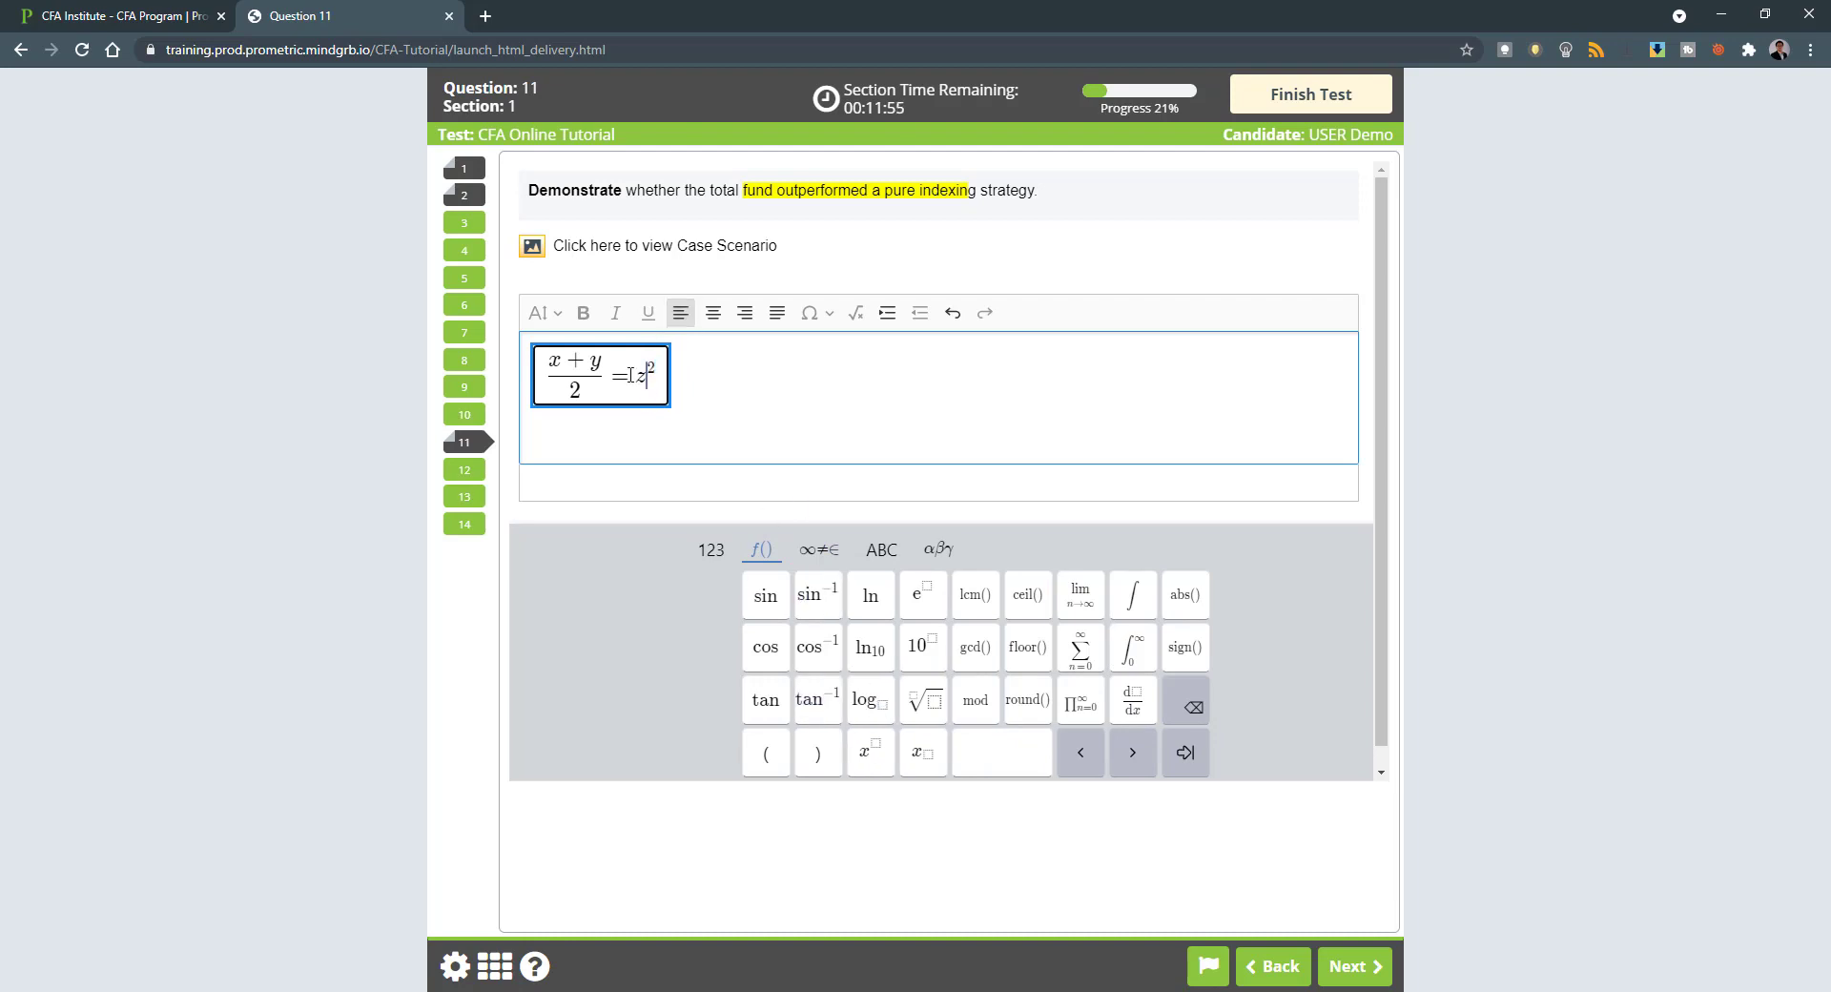
left_click_drag(665, 374, 655, 383)
left_click(666, 393)
left_click(827, 400)
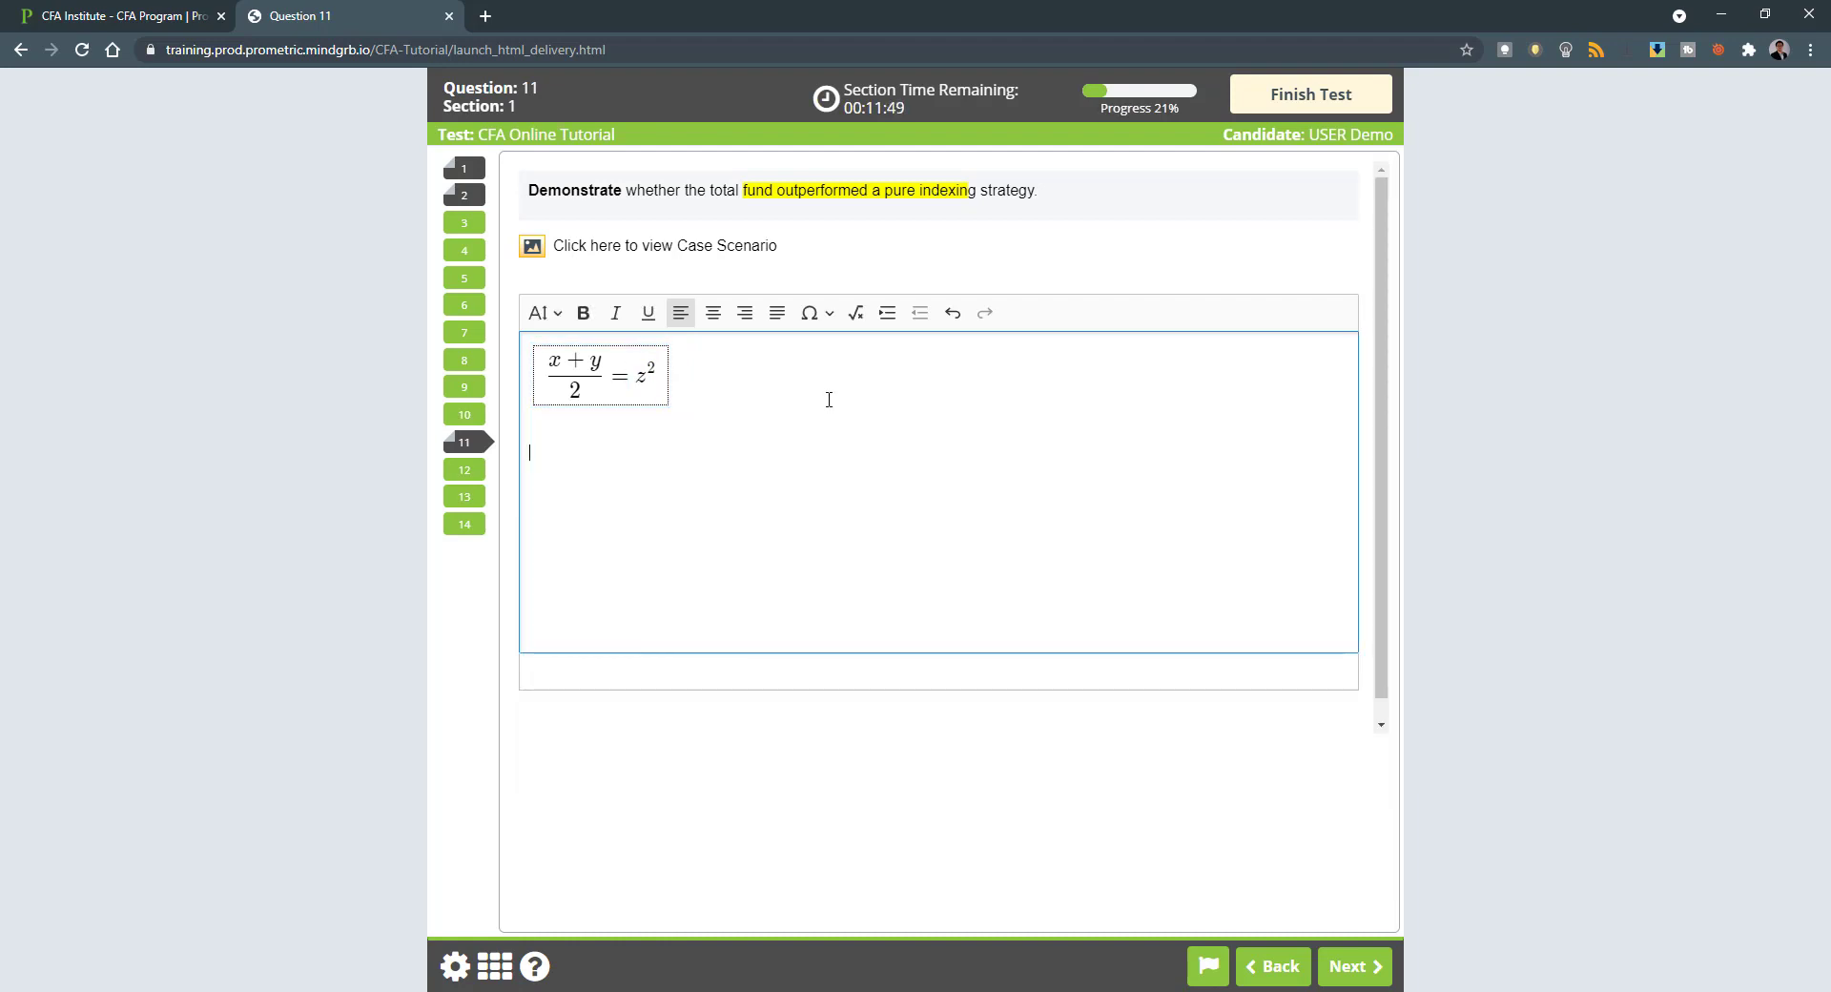
- Insert a second equation below the first, starting with N_f = and an empty fraction
left_click(855, 313)
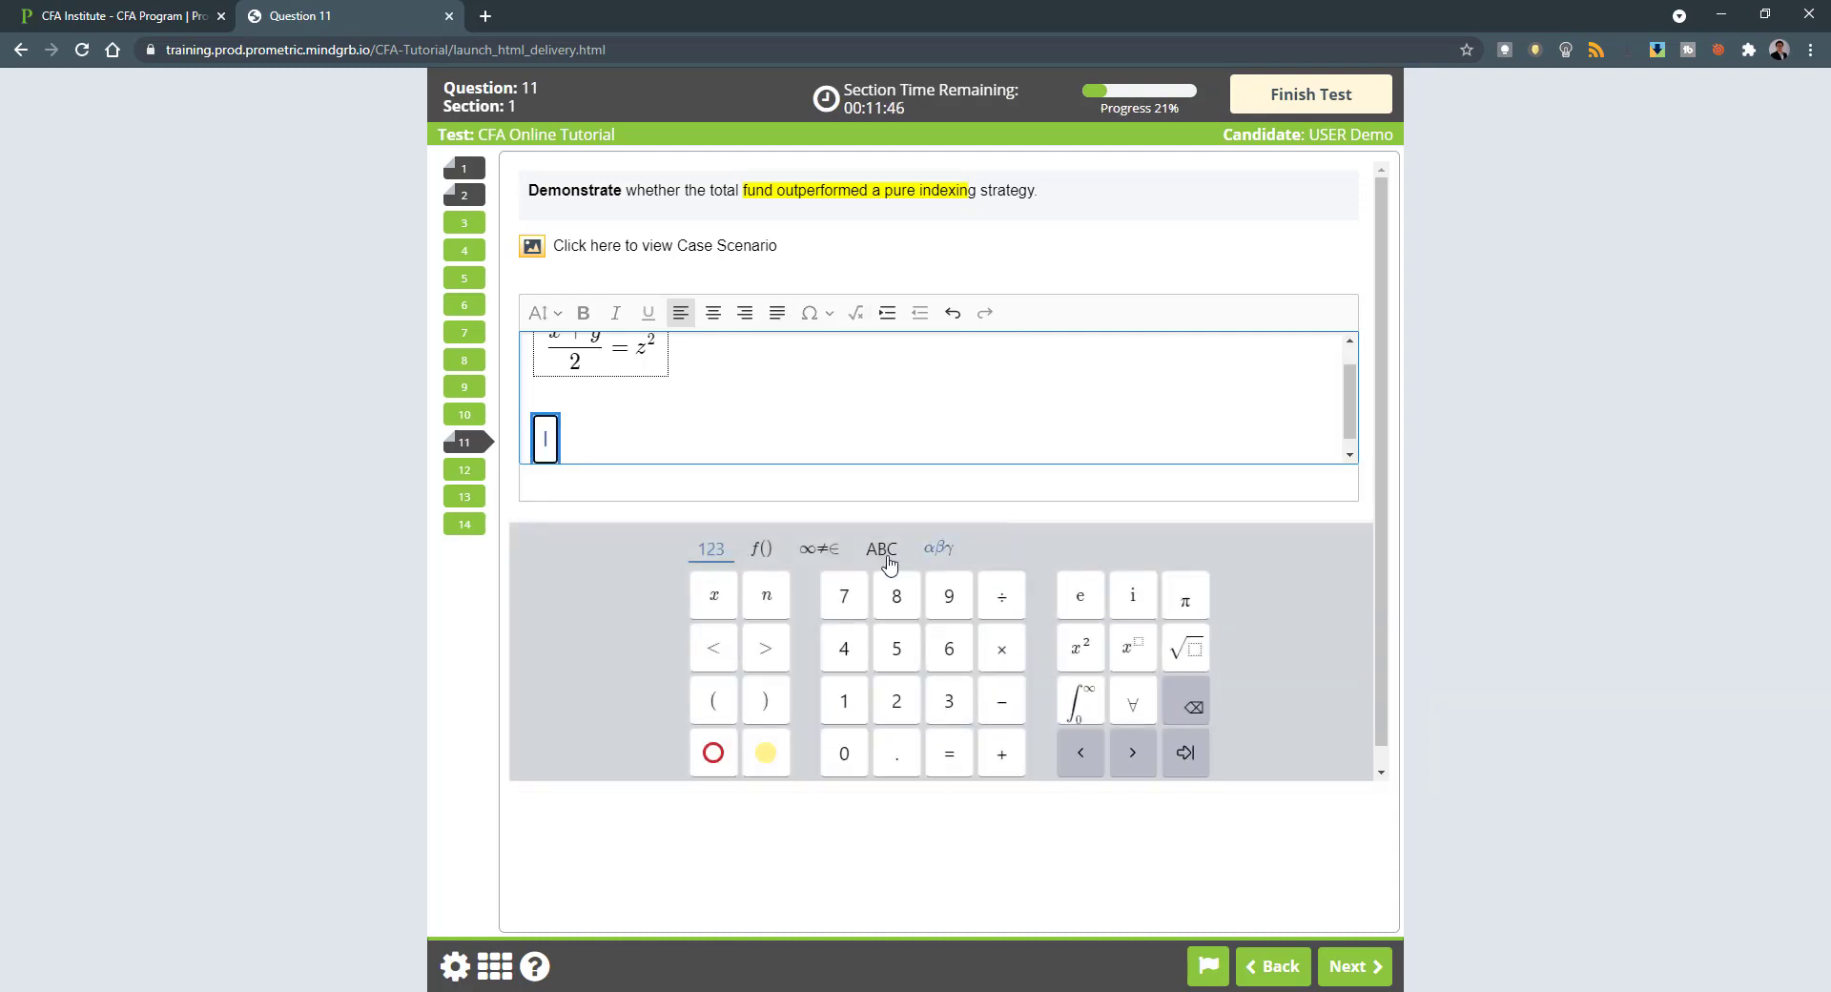
left_click(769, 555)
left_click(913, 754)
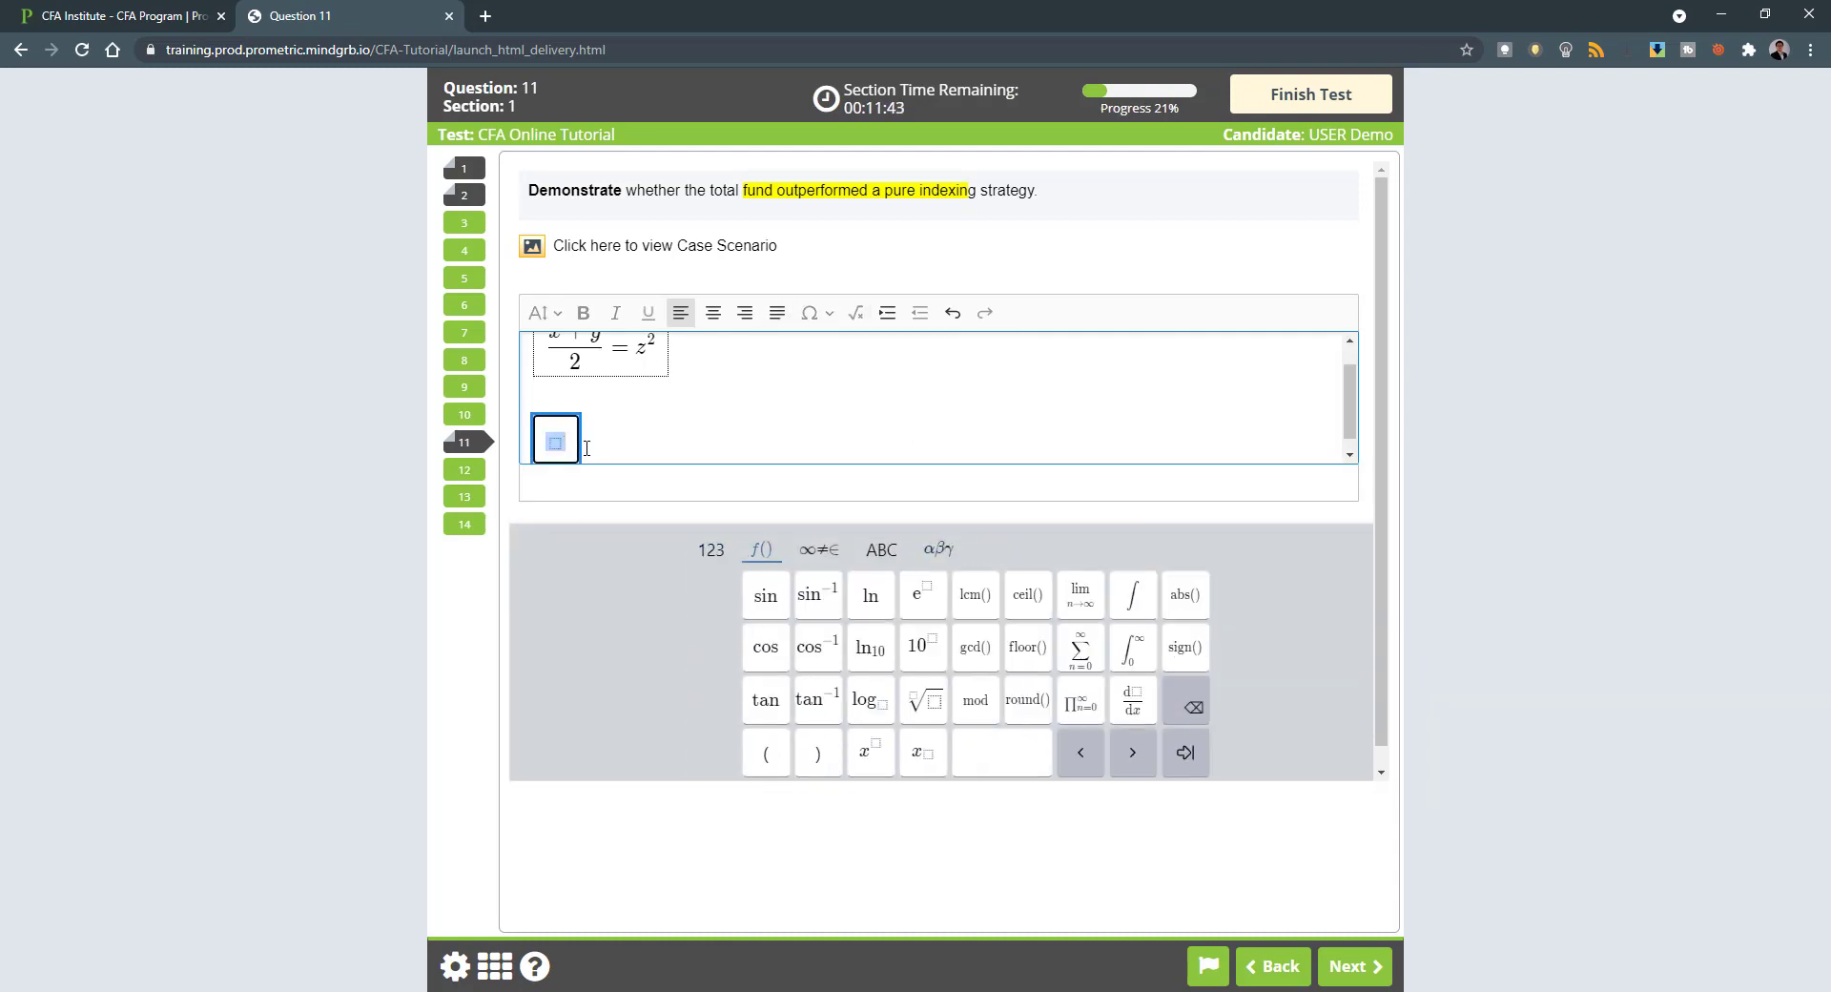
type("N_f = ")
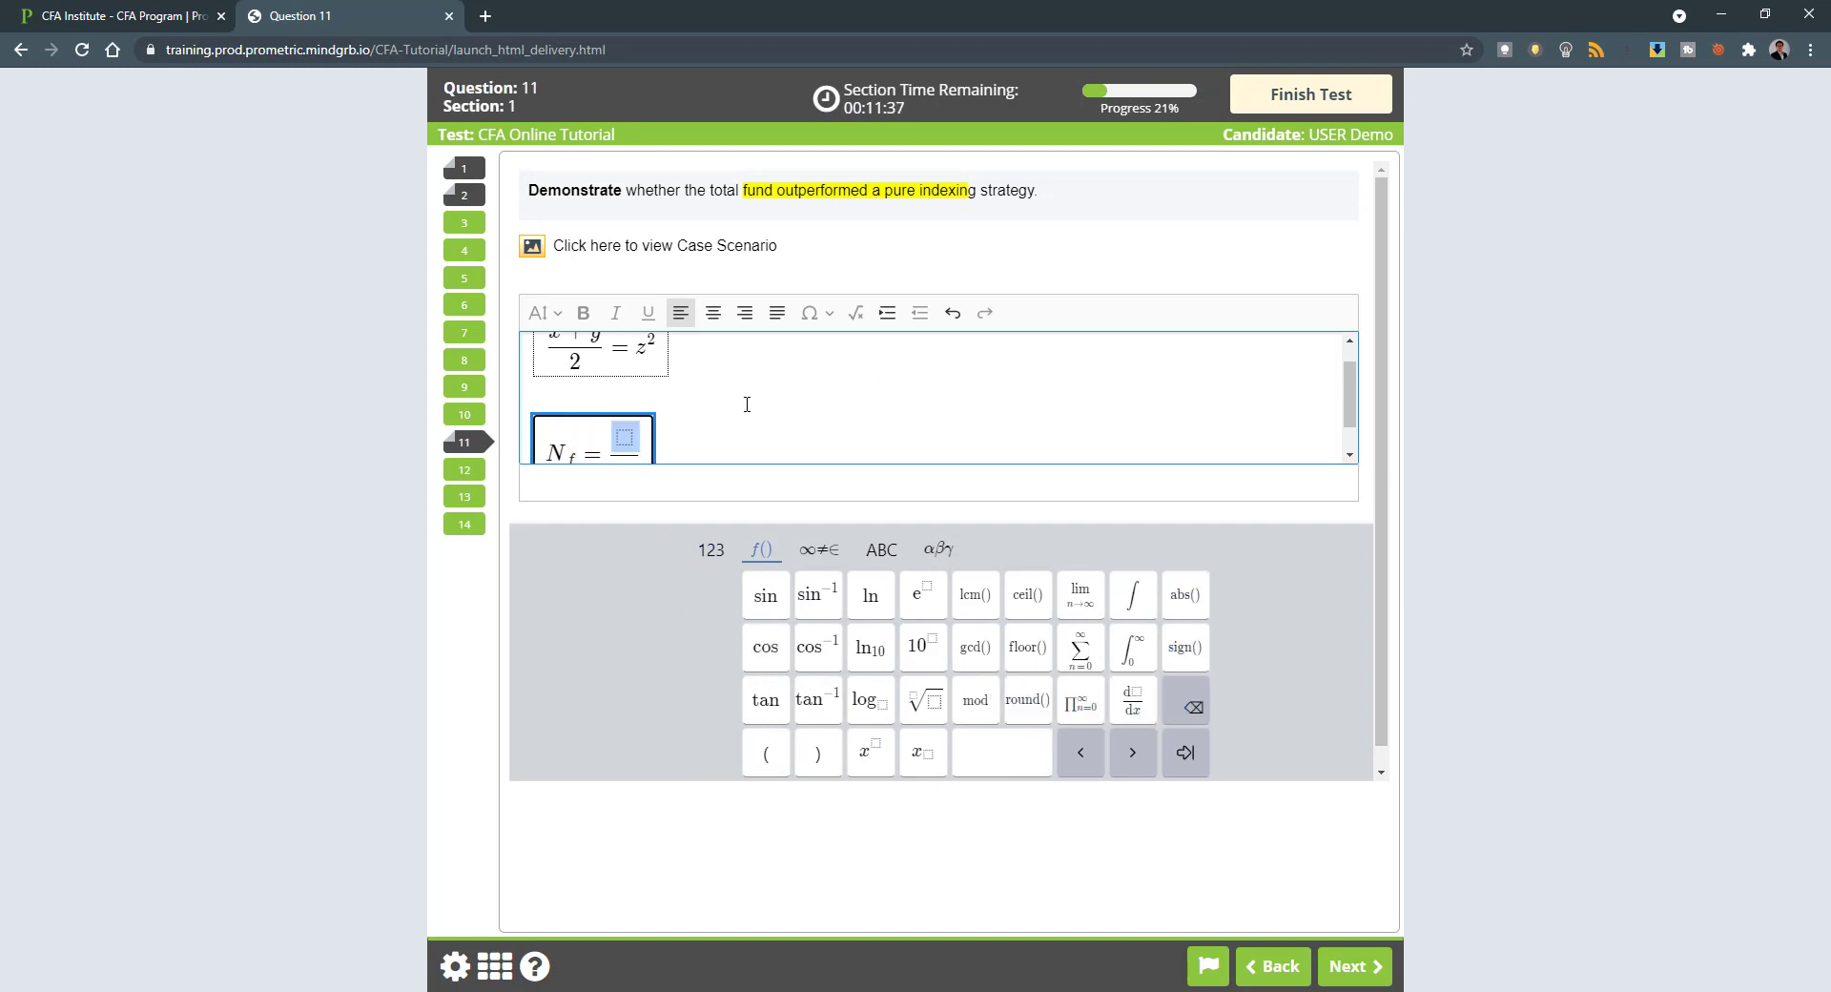
type("/")
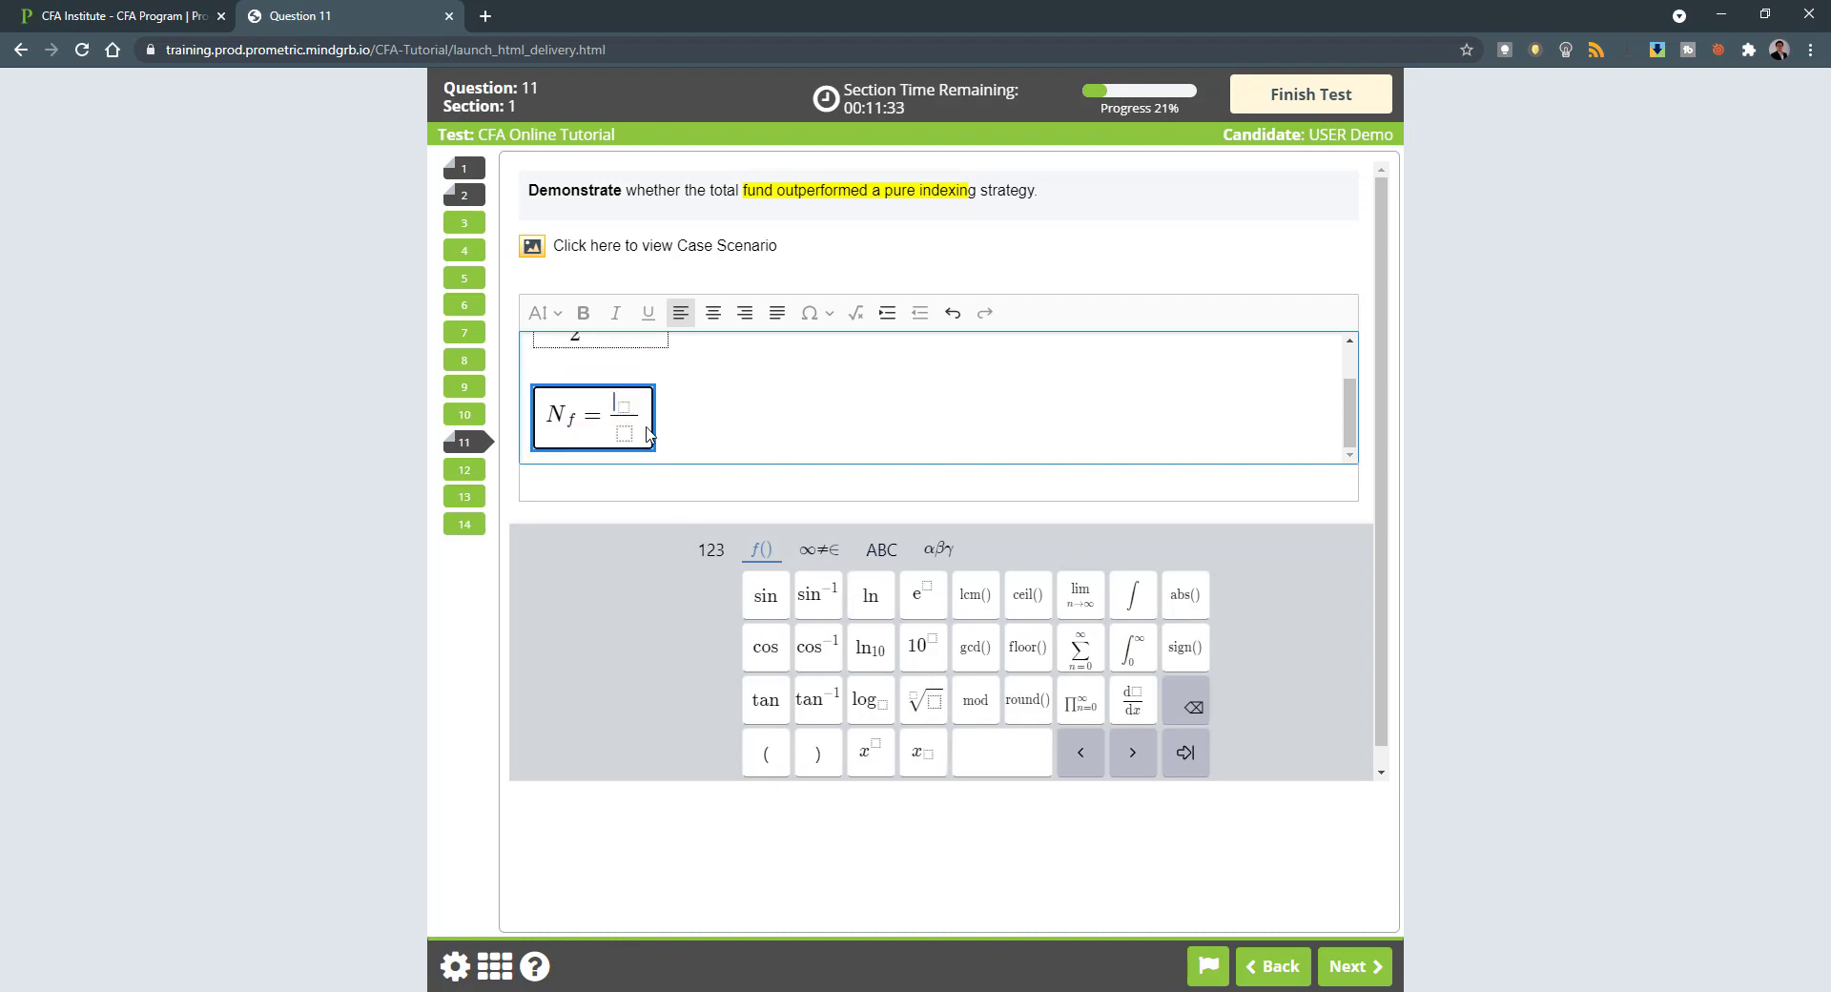
- Try the Greek letter β from the math keyboard in the fraction's numerator and remove it again
left_click(938, 559)
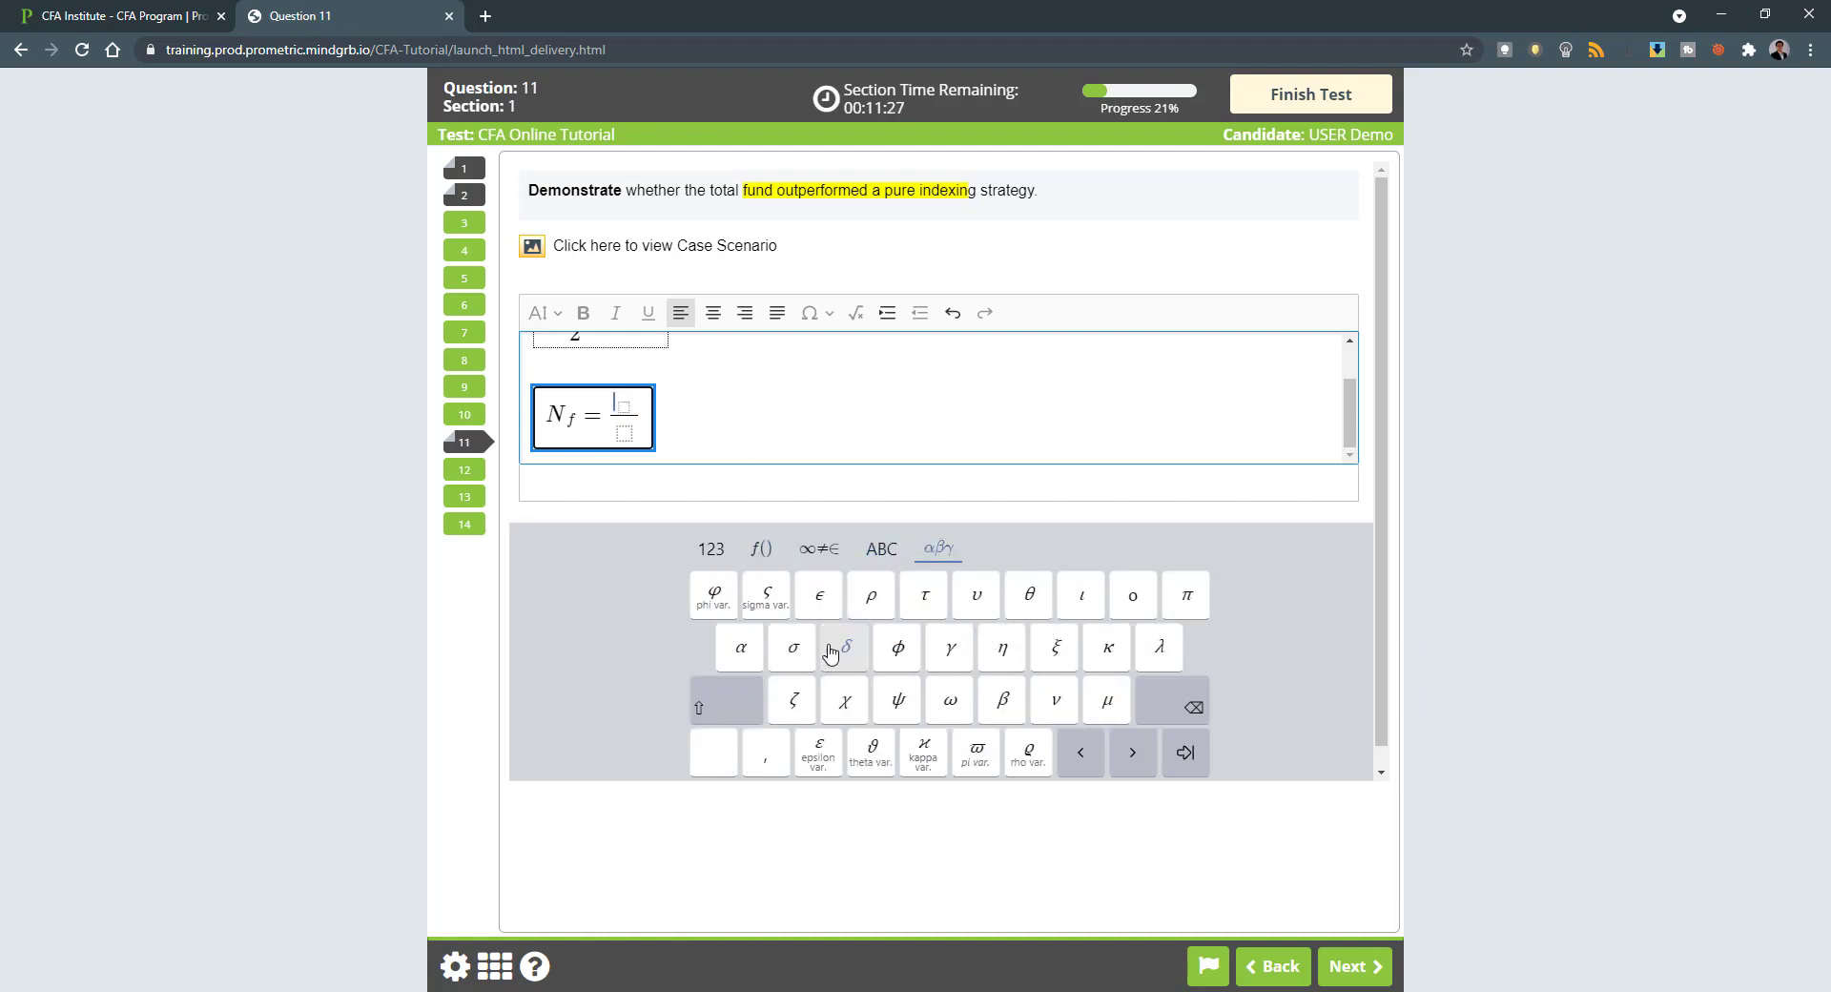
left_click(997, 700)
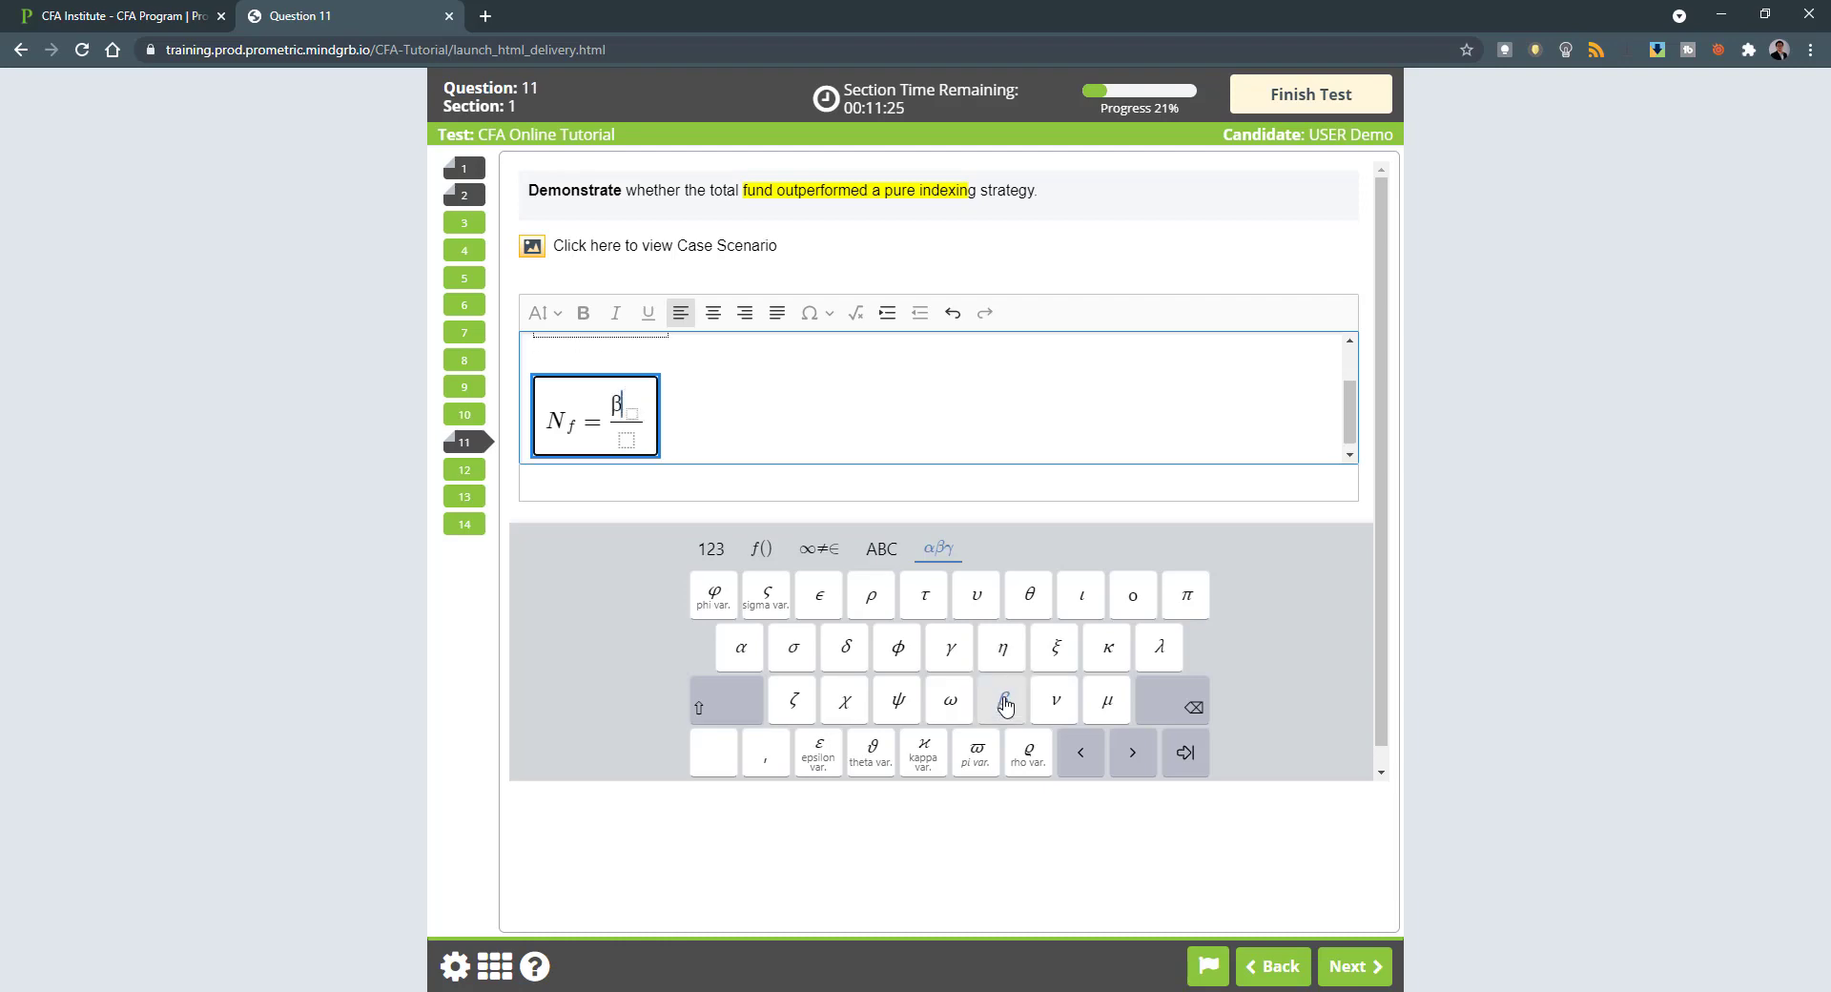
key("BackSpace")
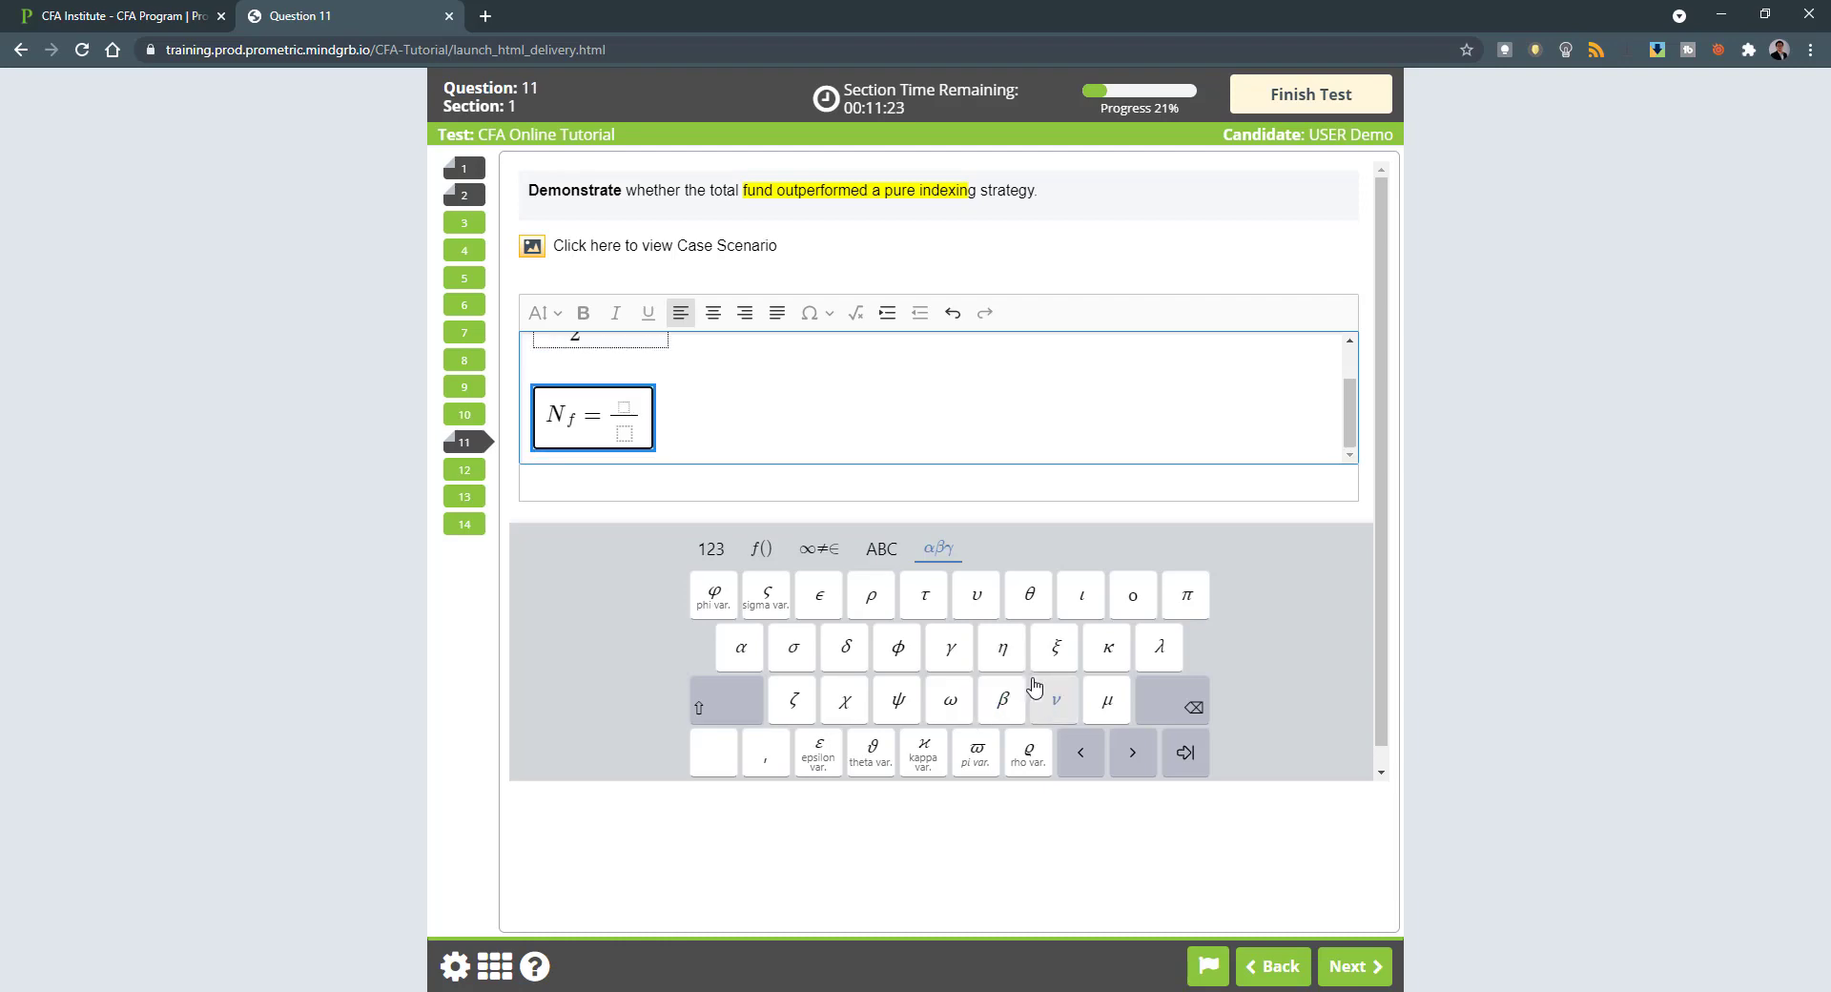
- Enter β in the fraction's numerator with the \beta command
type("\\")
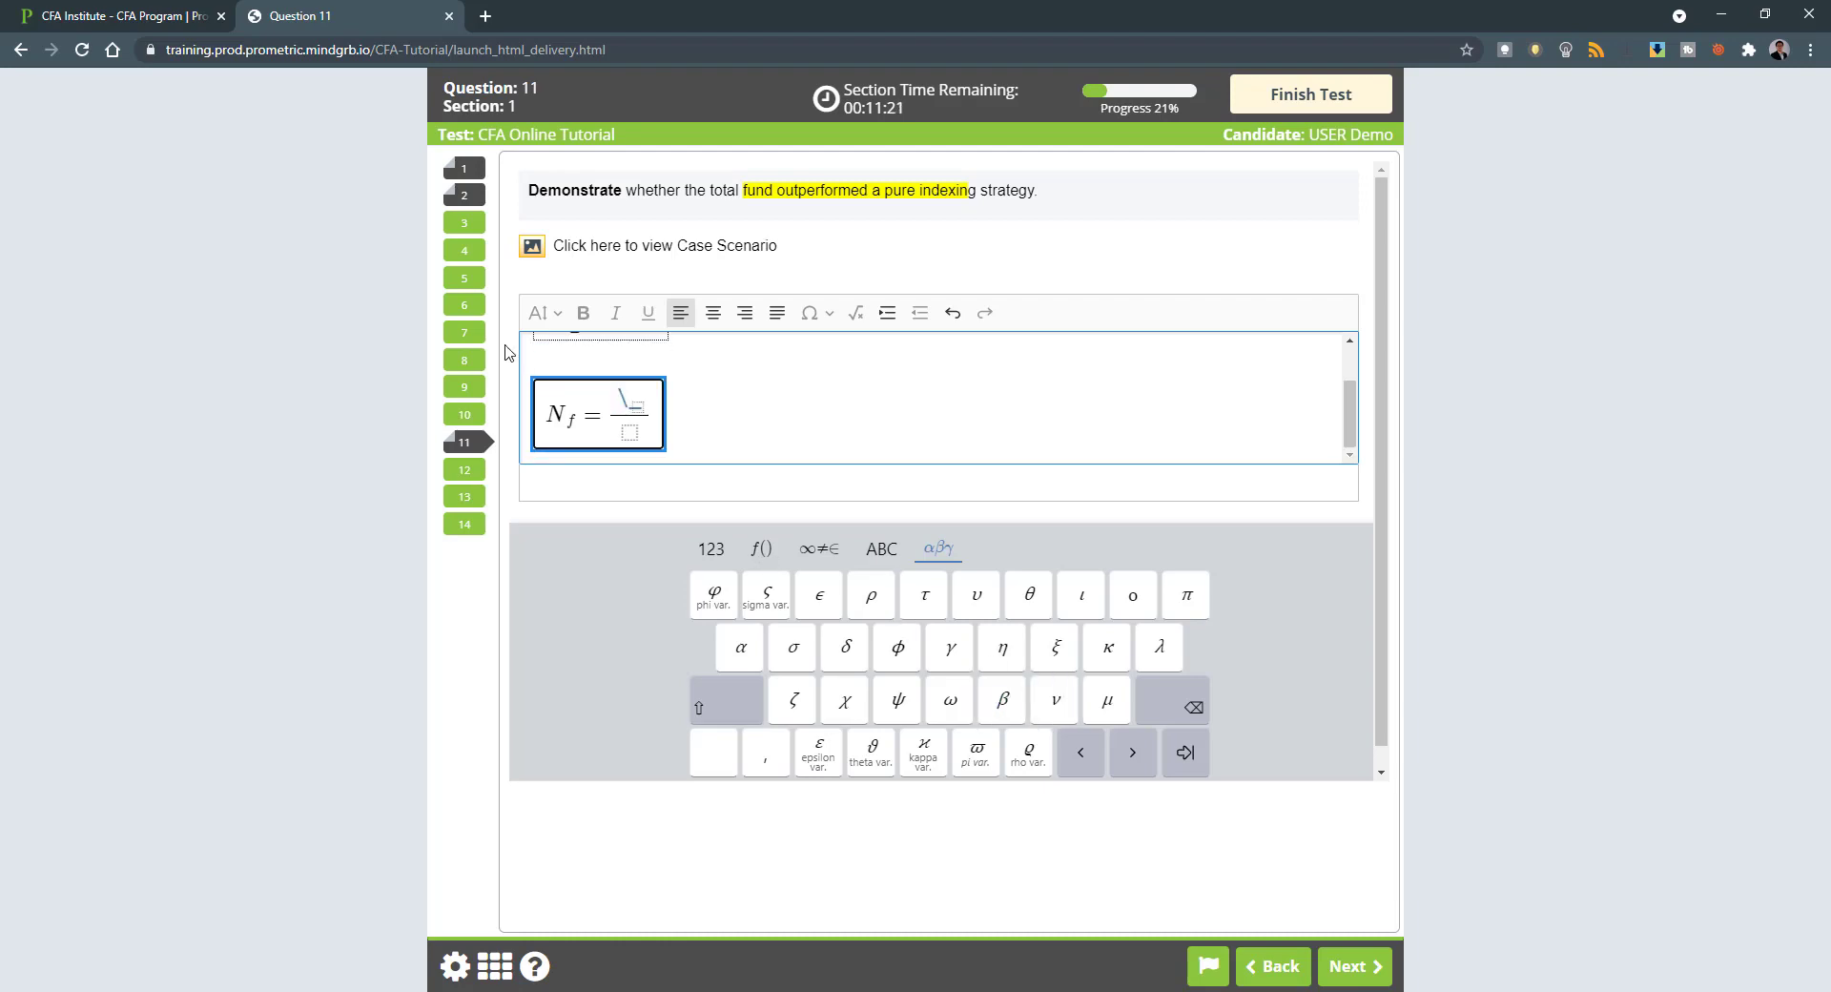
type("beta")
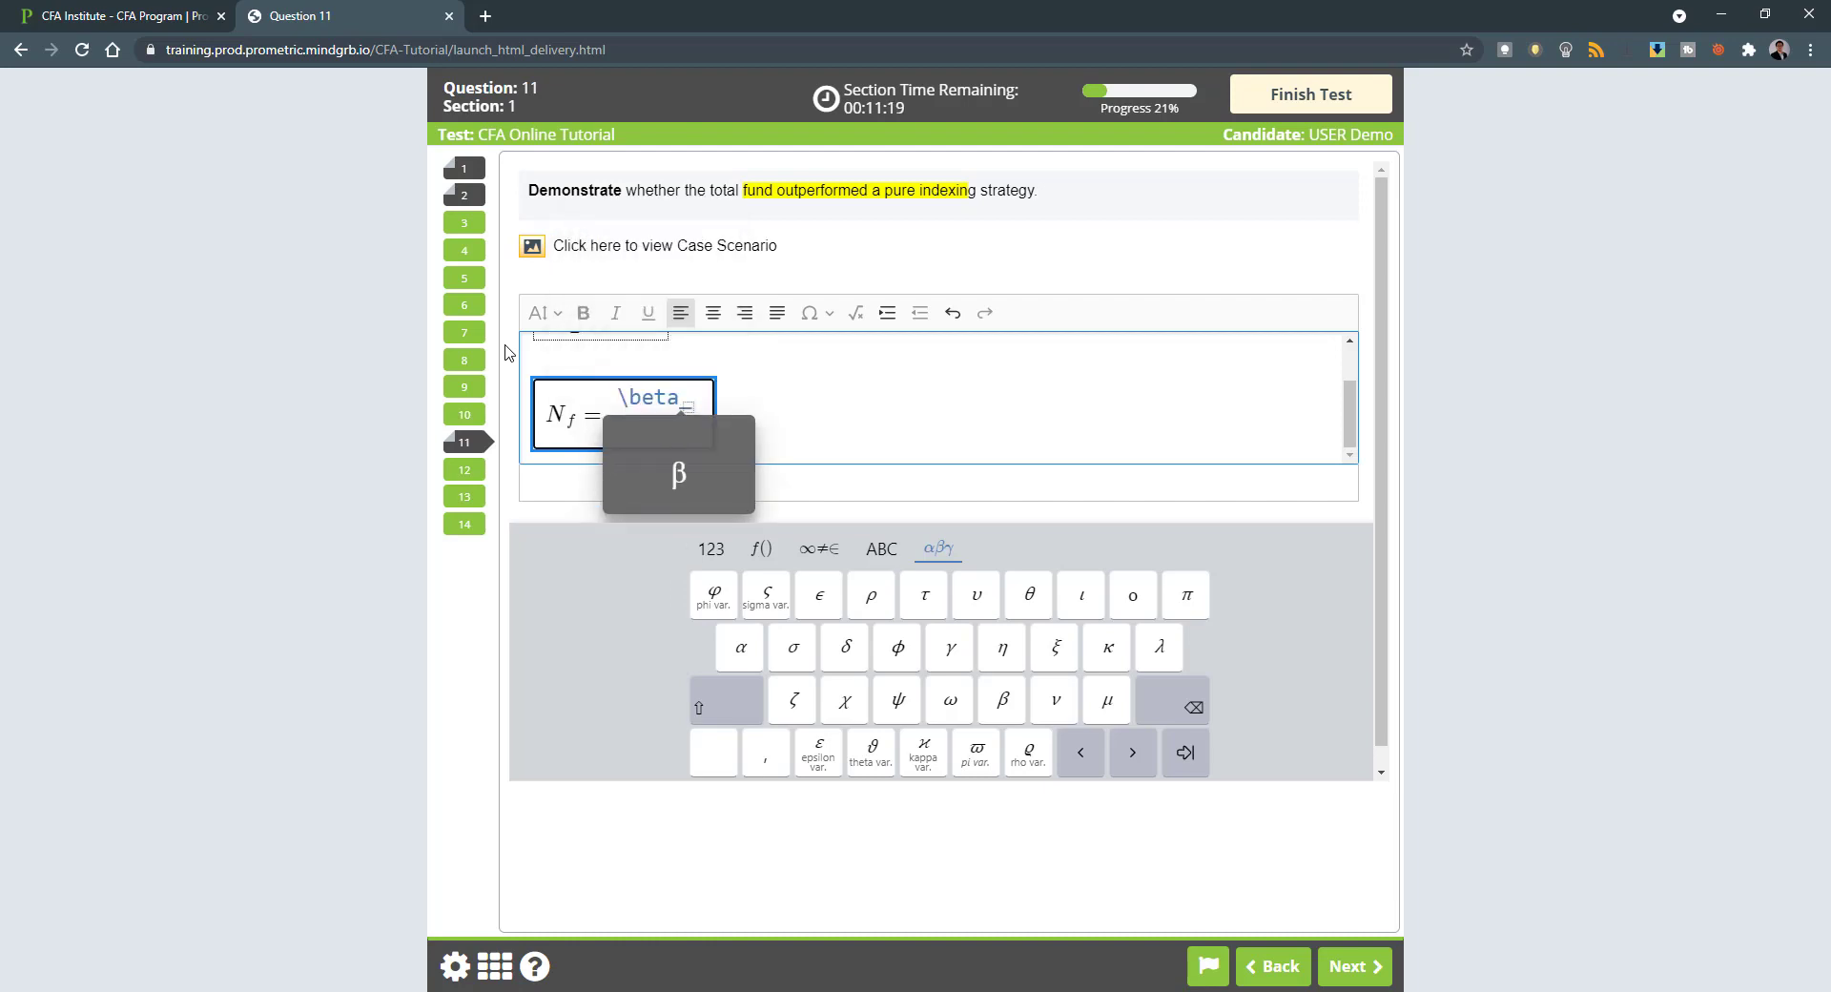
key("Return")
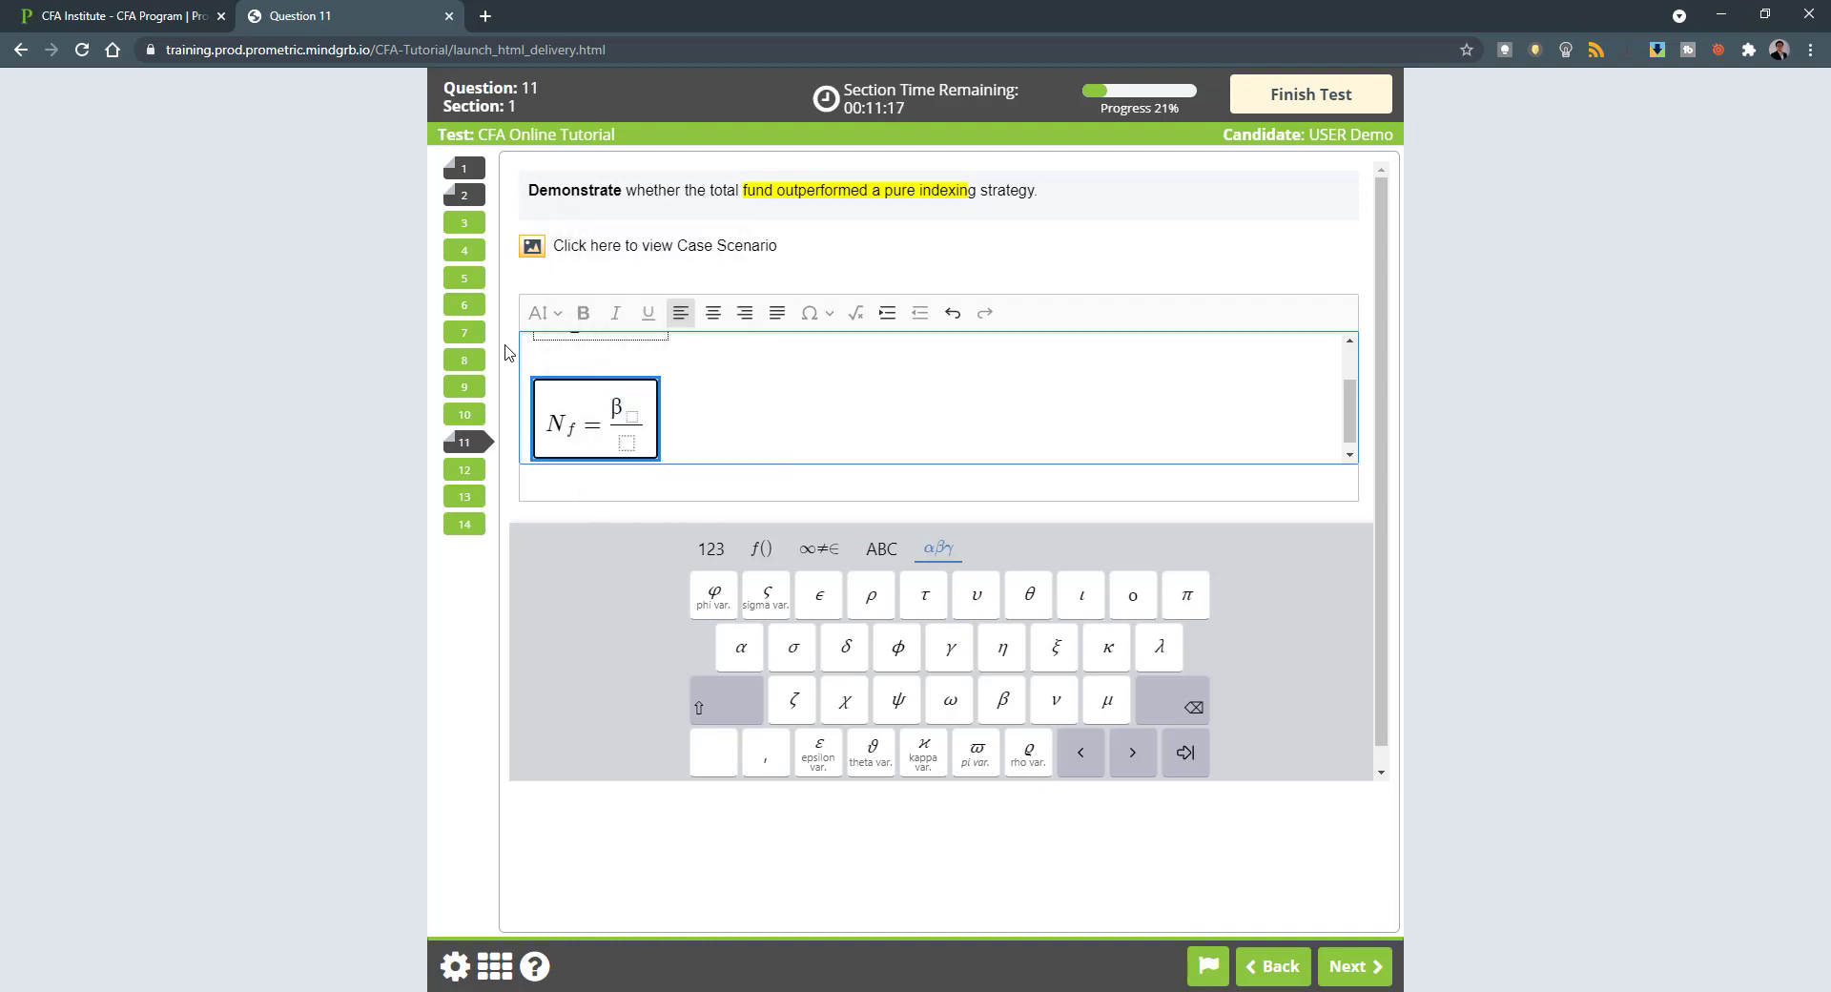
- Try to write the numerator as the difference of two β terms by repeating β_T, and undo it
type("T")
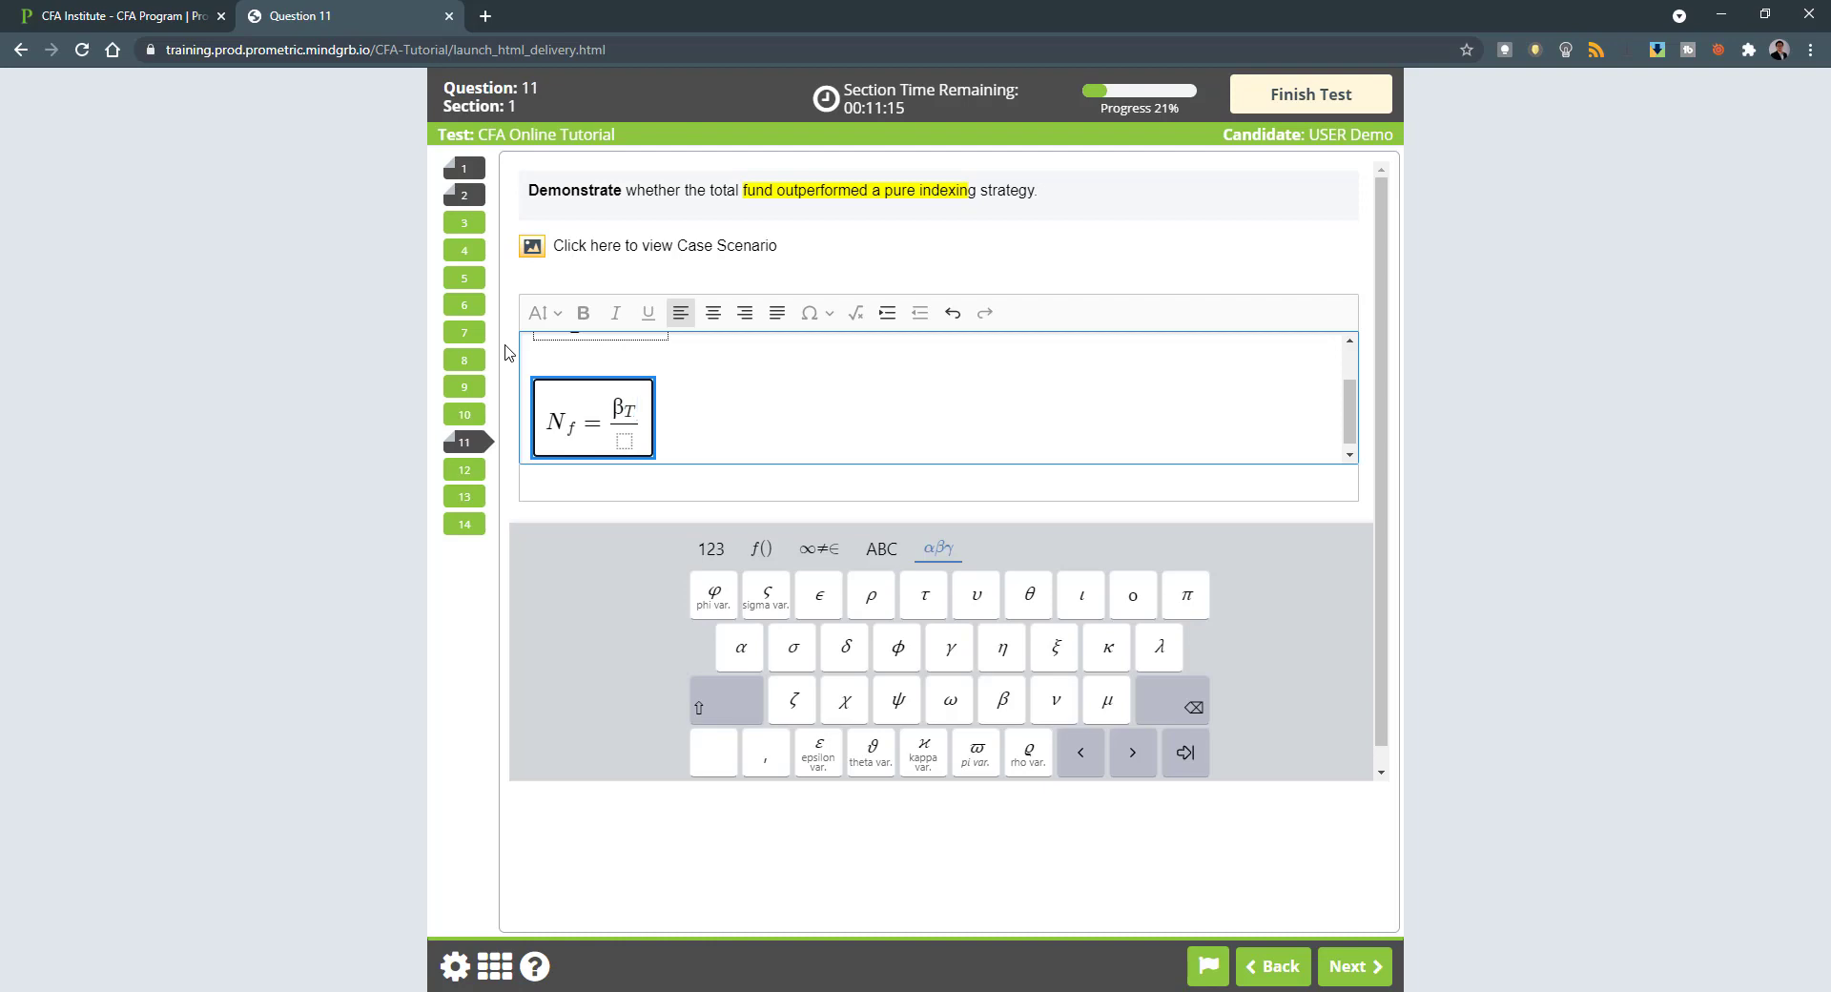
key("Right")
type("-")
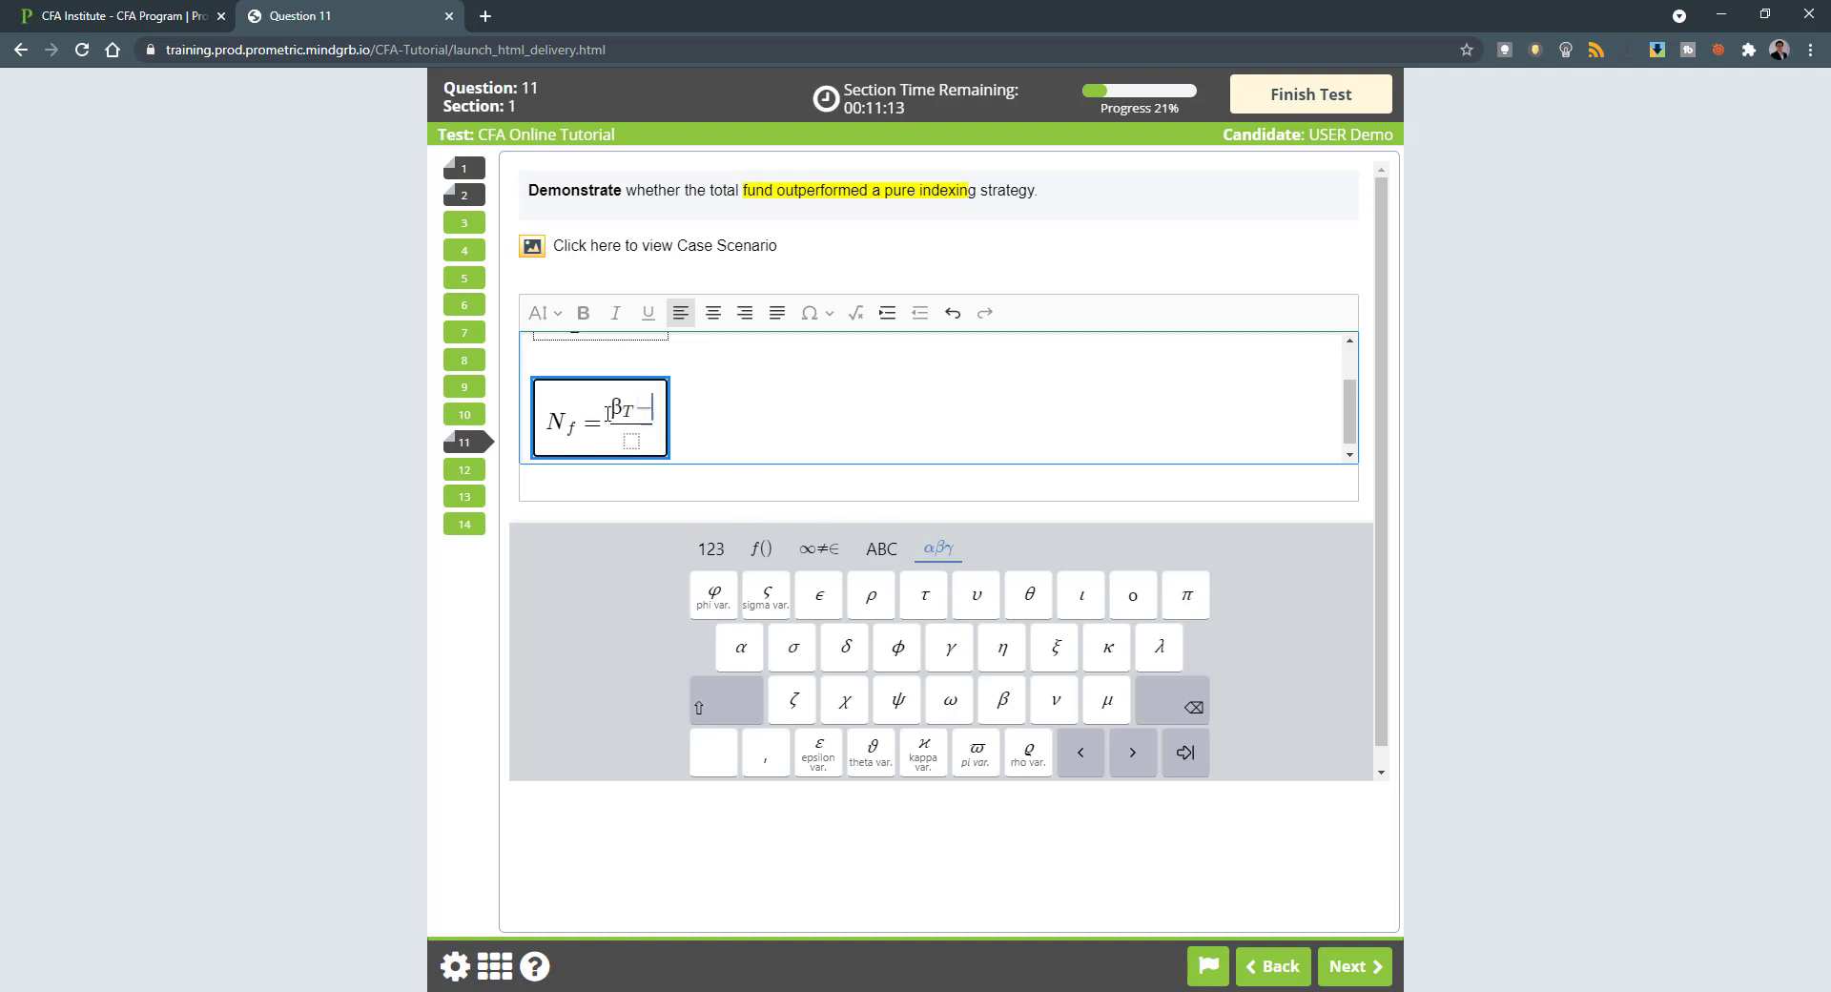
type("βT")
left_click(673, 413)
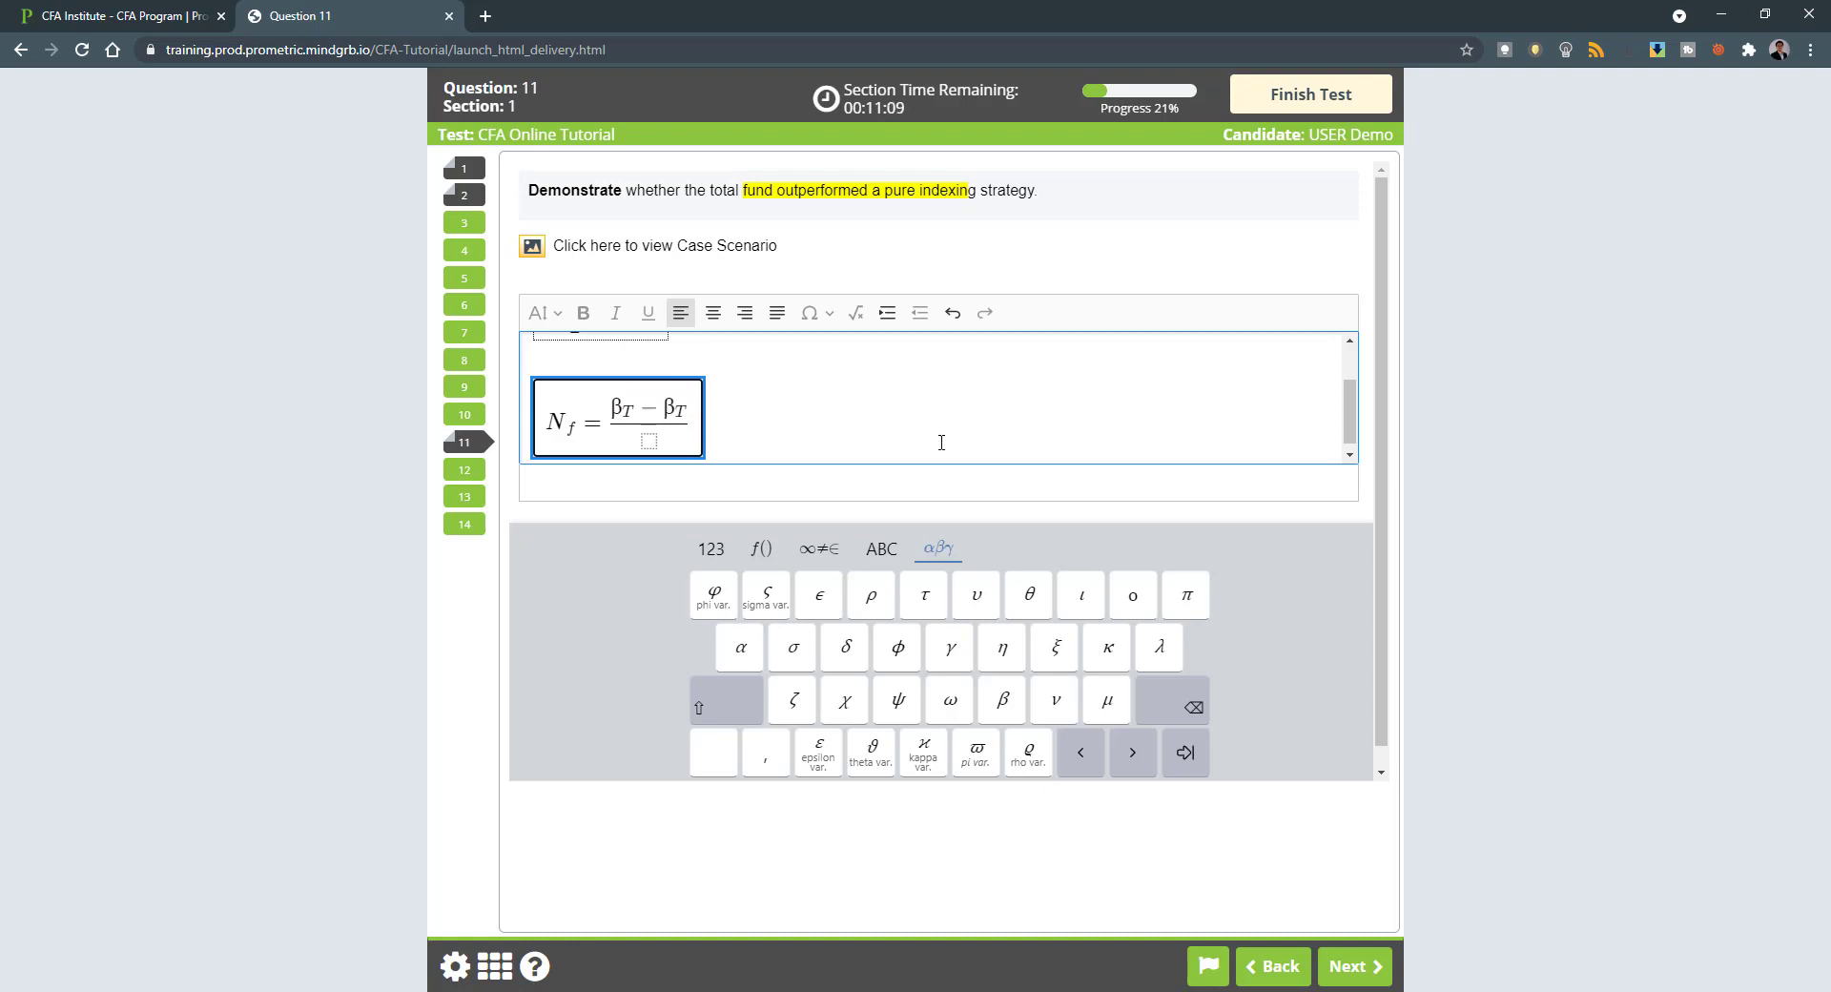
key("Delete")
type("S")
key("Down")
key("ctrl+z")
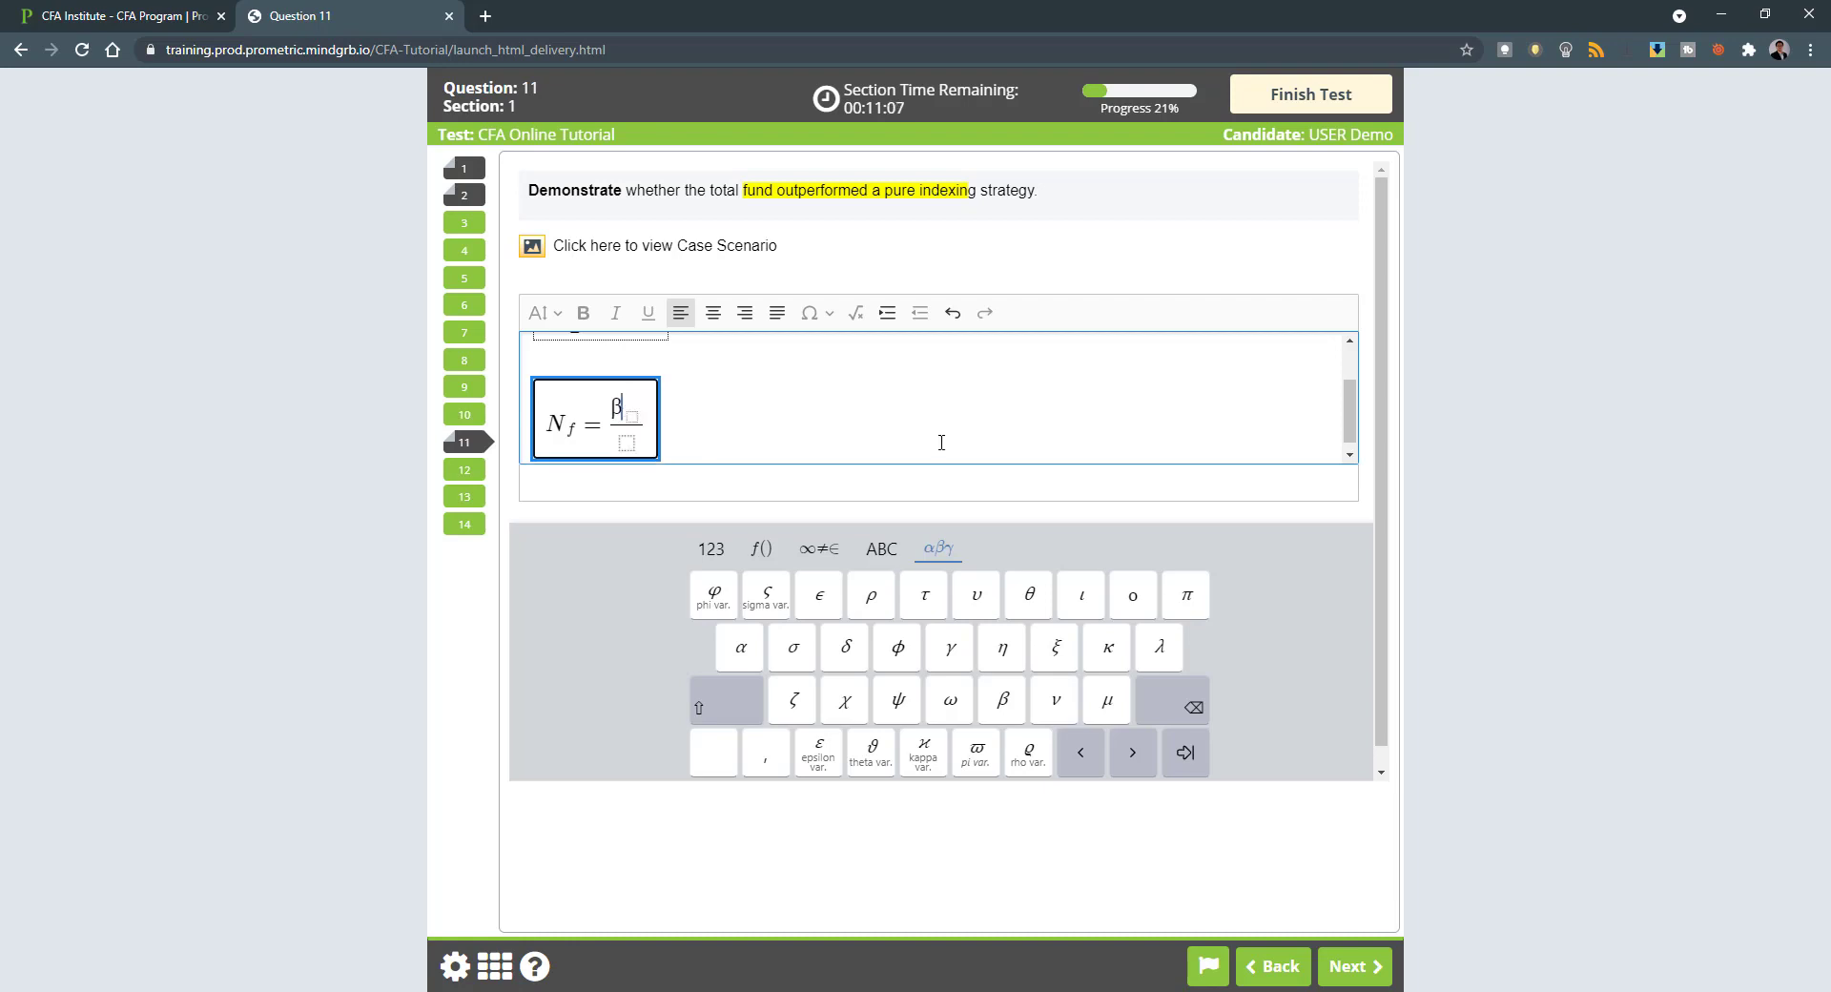
- Give the β in the numerator the subscript T using the subscript function
left_click(879, 550)
left_click(711, 549)
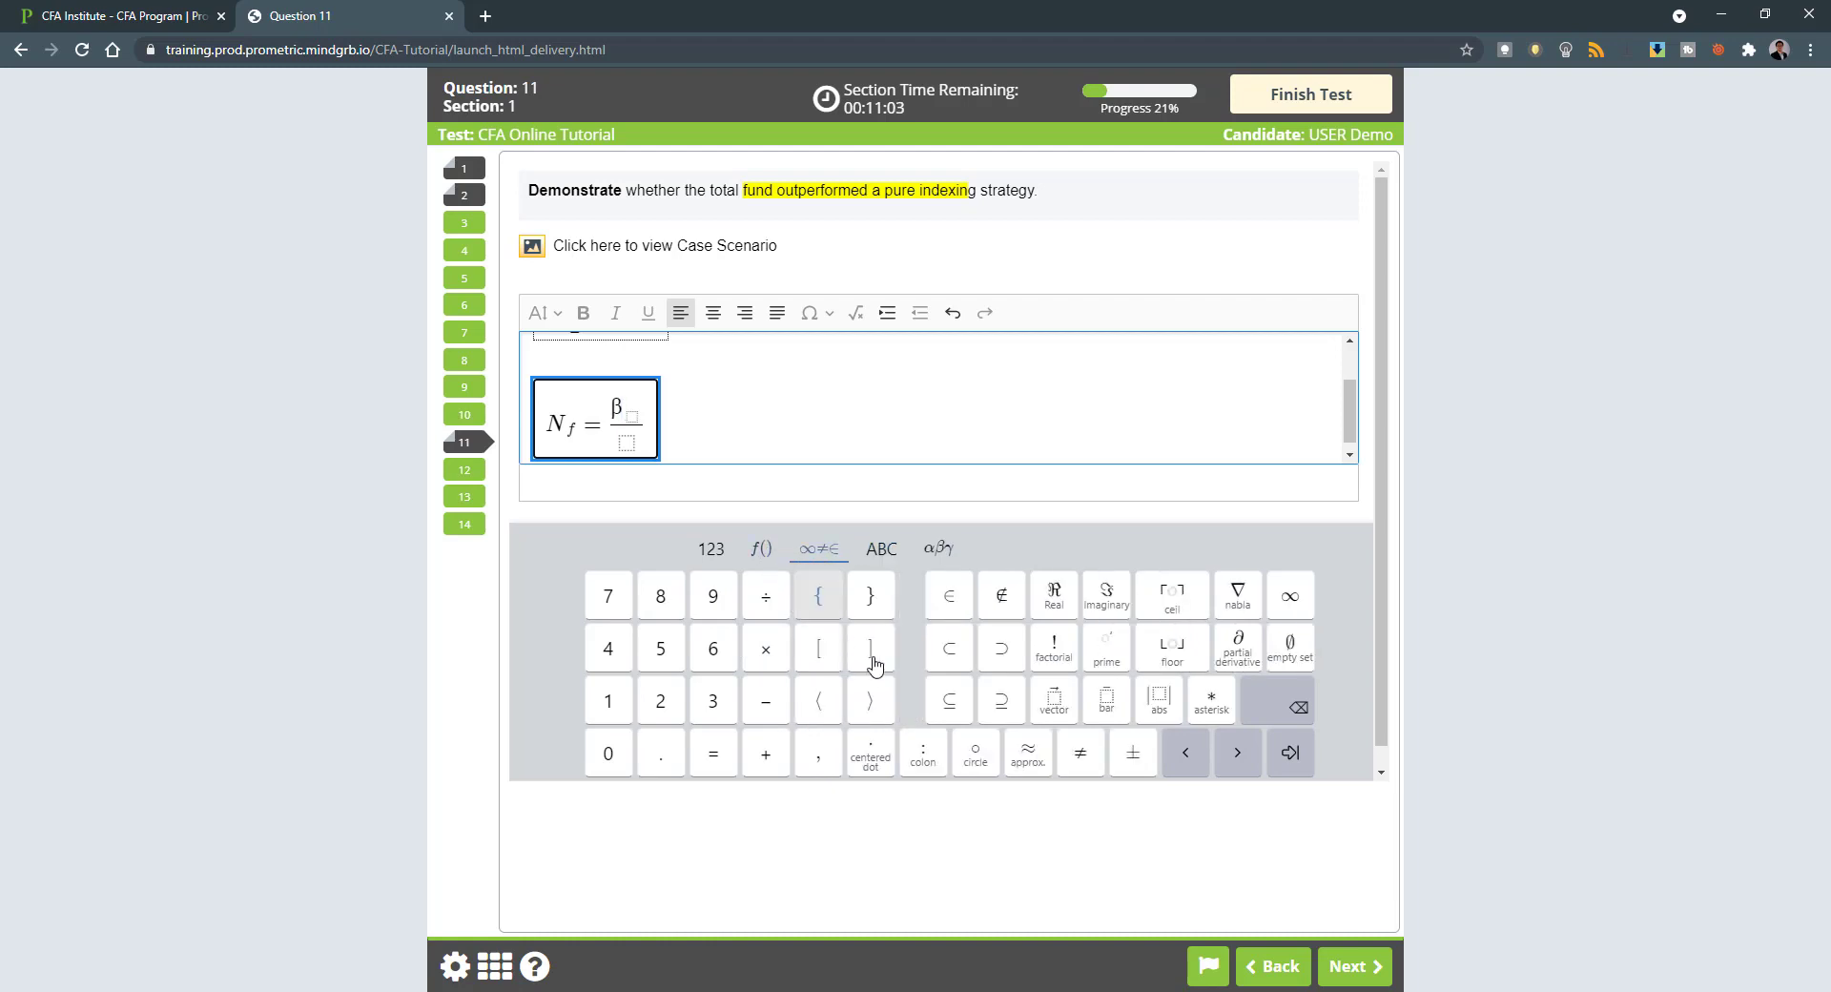
left_click(761, 549)
left_click(922, 752)
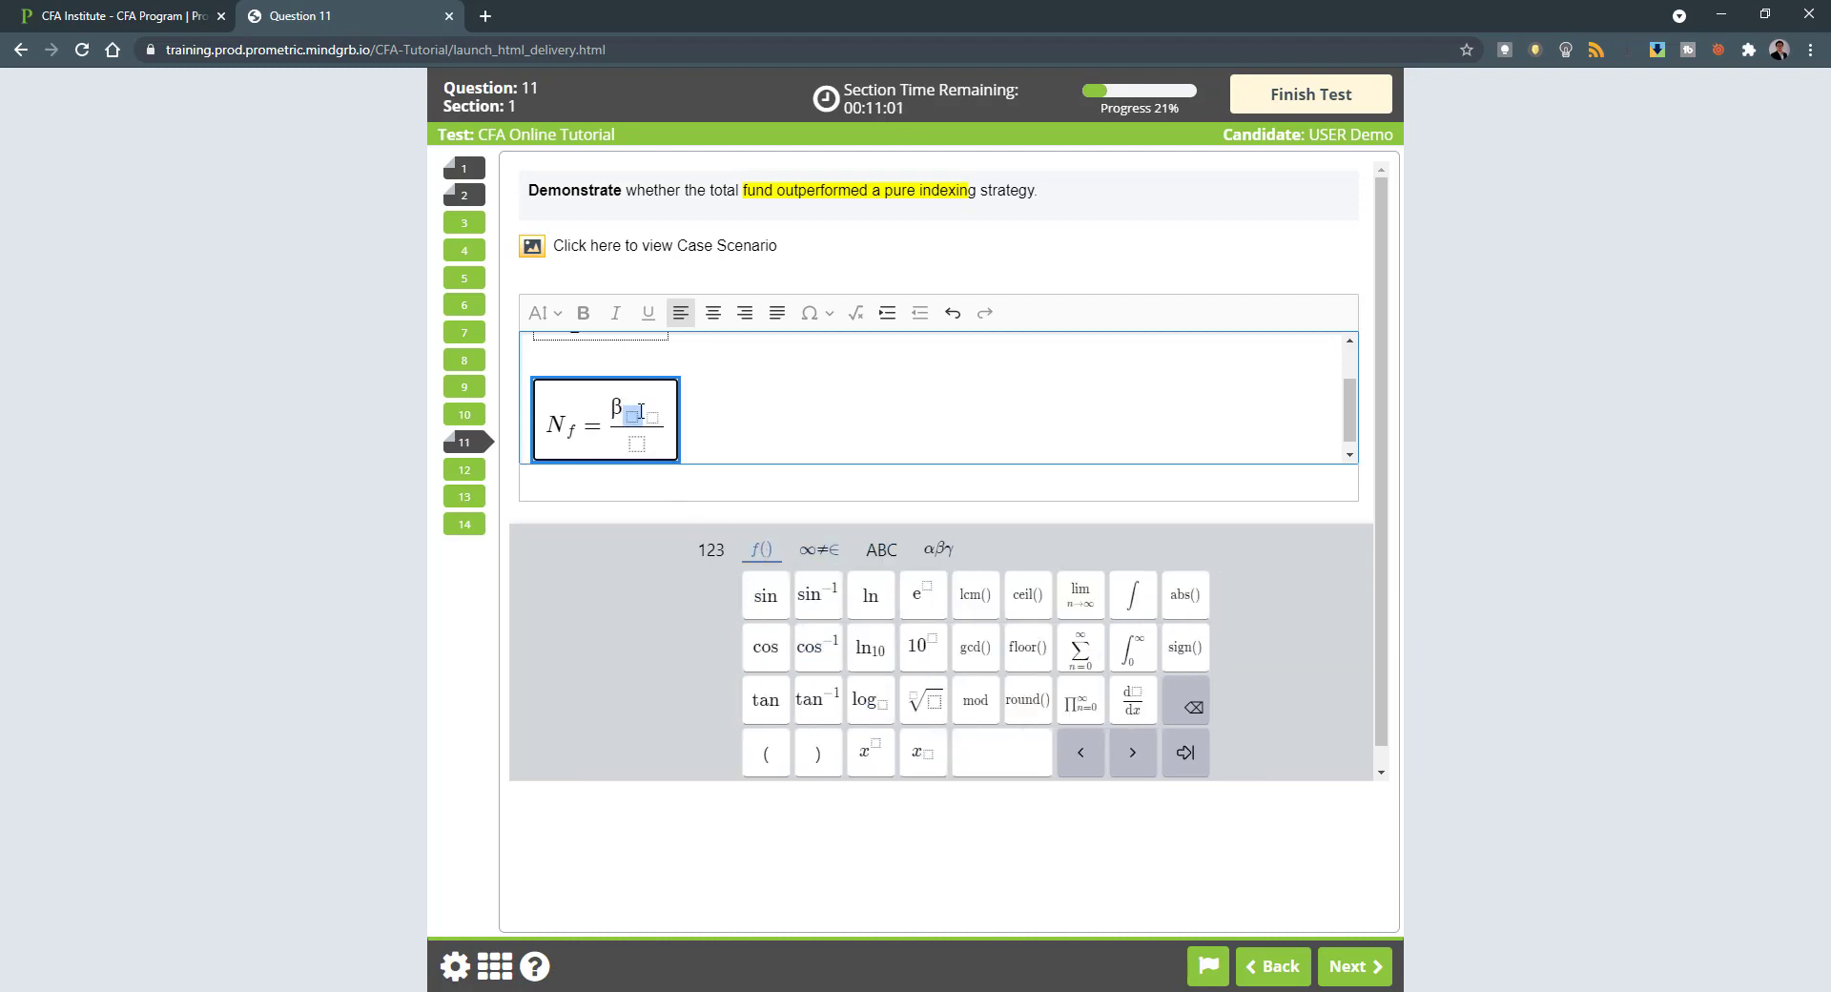
type("T")
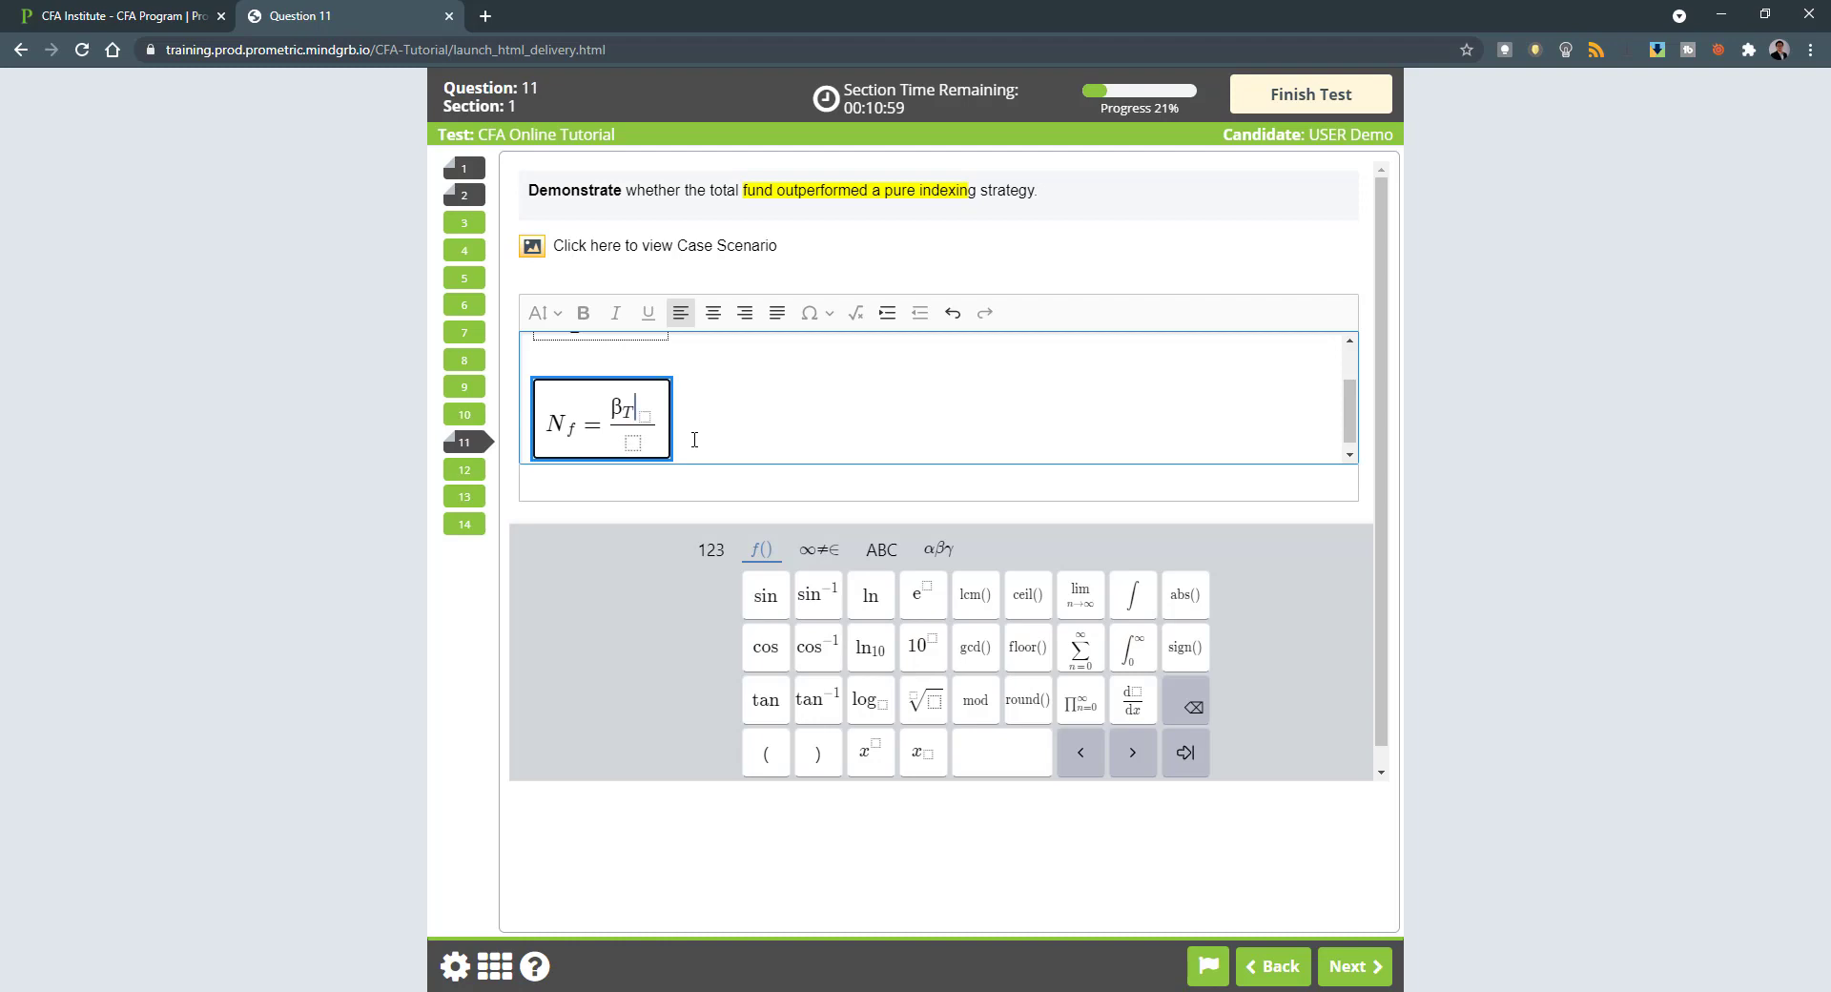
- Subtract β with subscript S from β_T in the numerator, using the \beta command
type("-\beta")
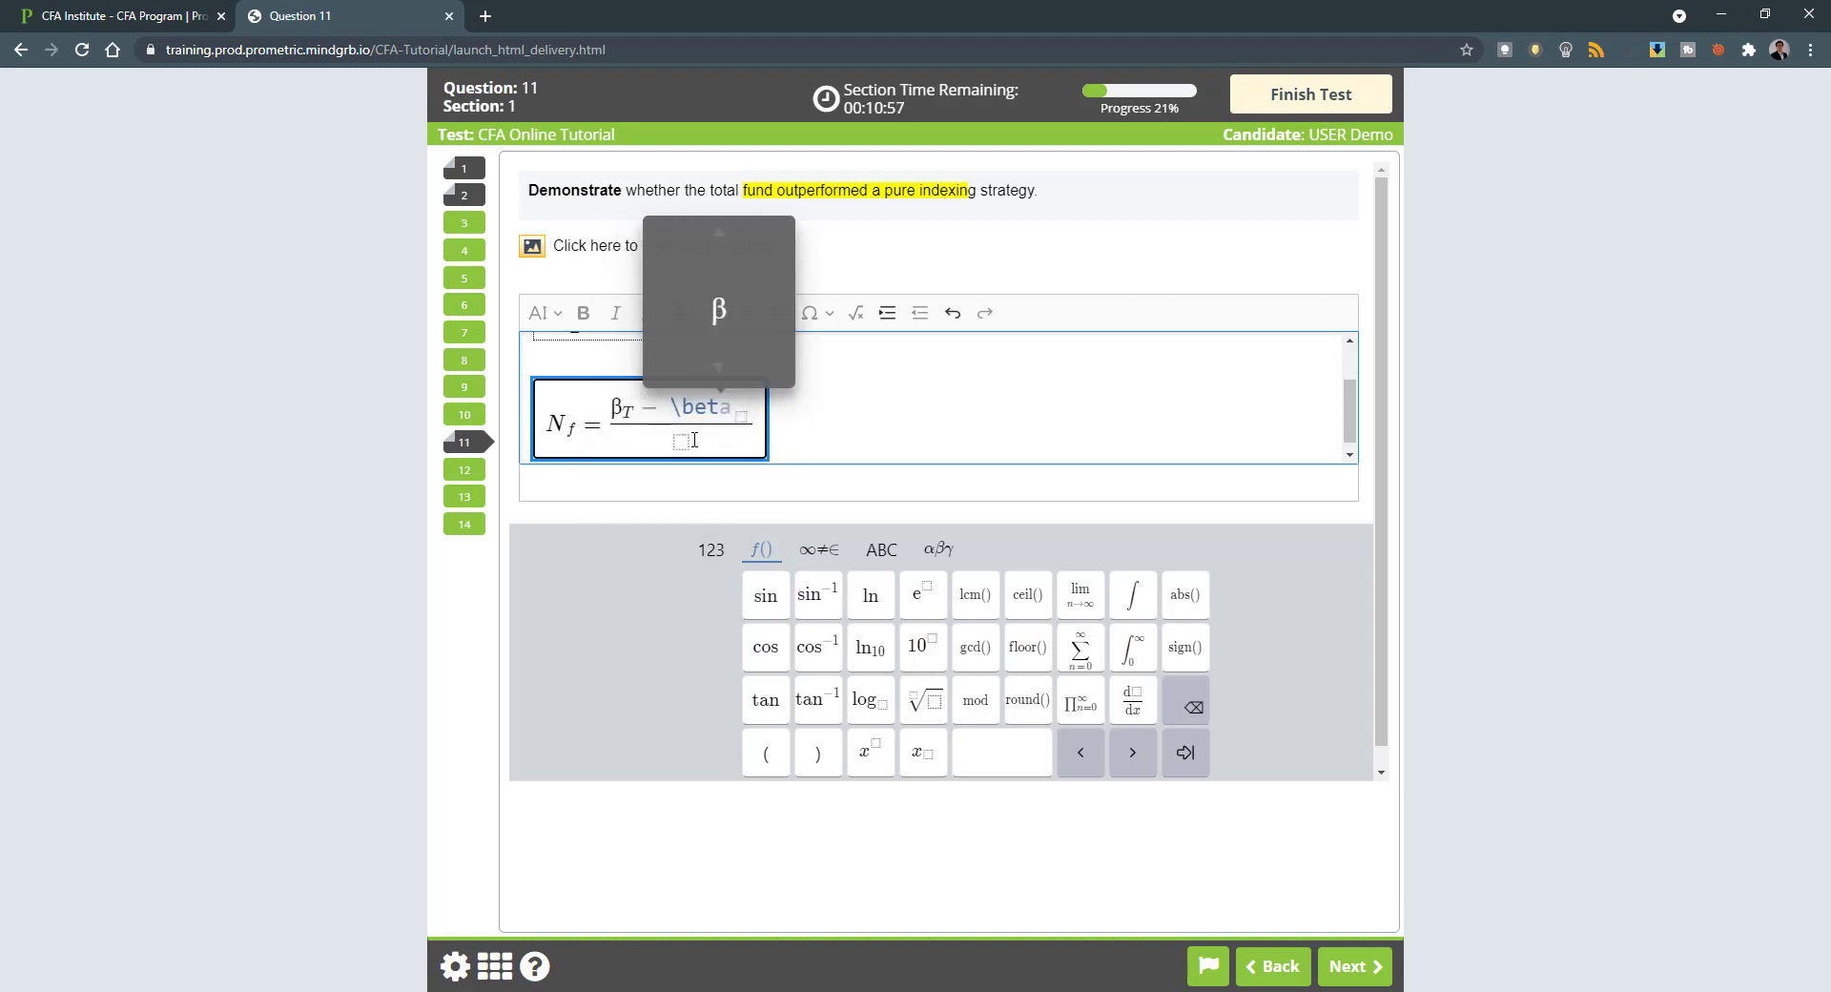
key("BackSpace")
type("a")
key("BackSpace")
key("BackSpace")
key("BackSpace")
key("BackSpace")
key("BackSpace")
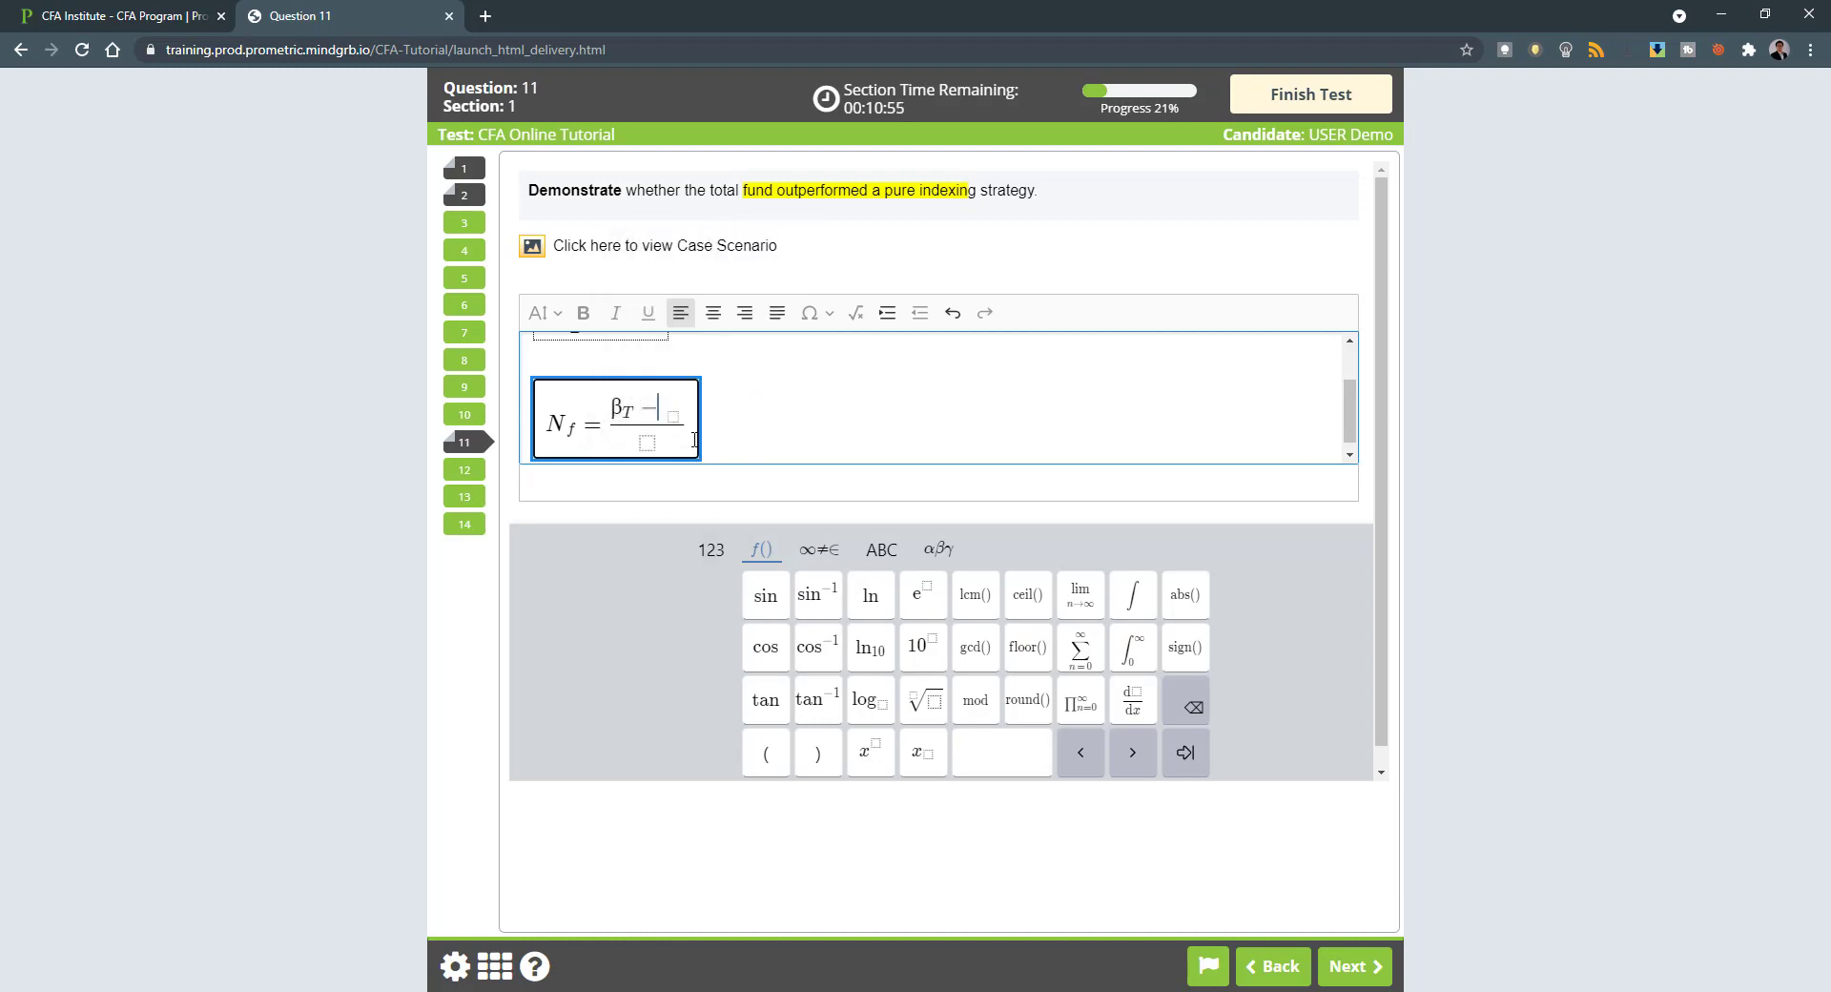
type("\beta")
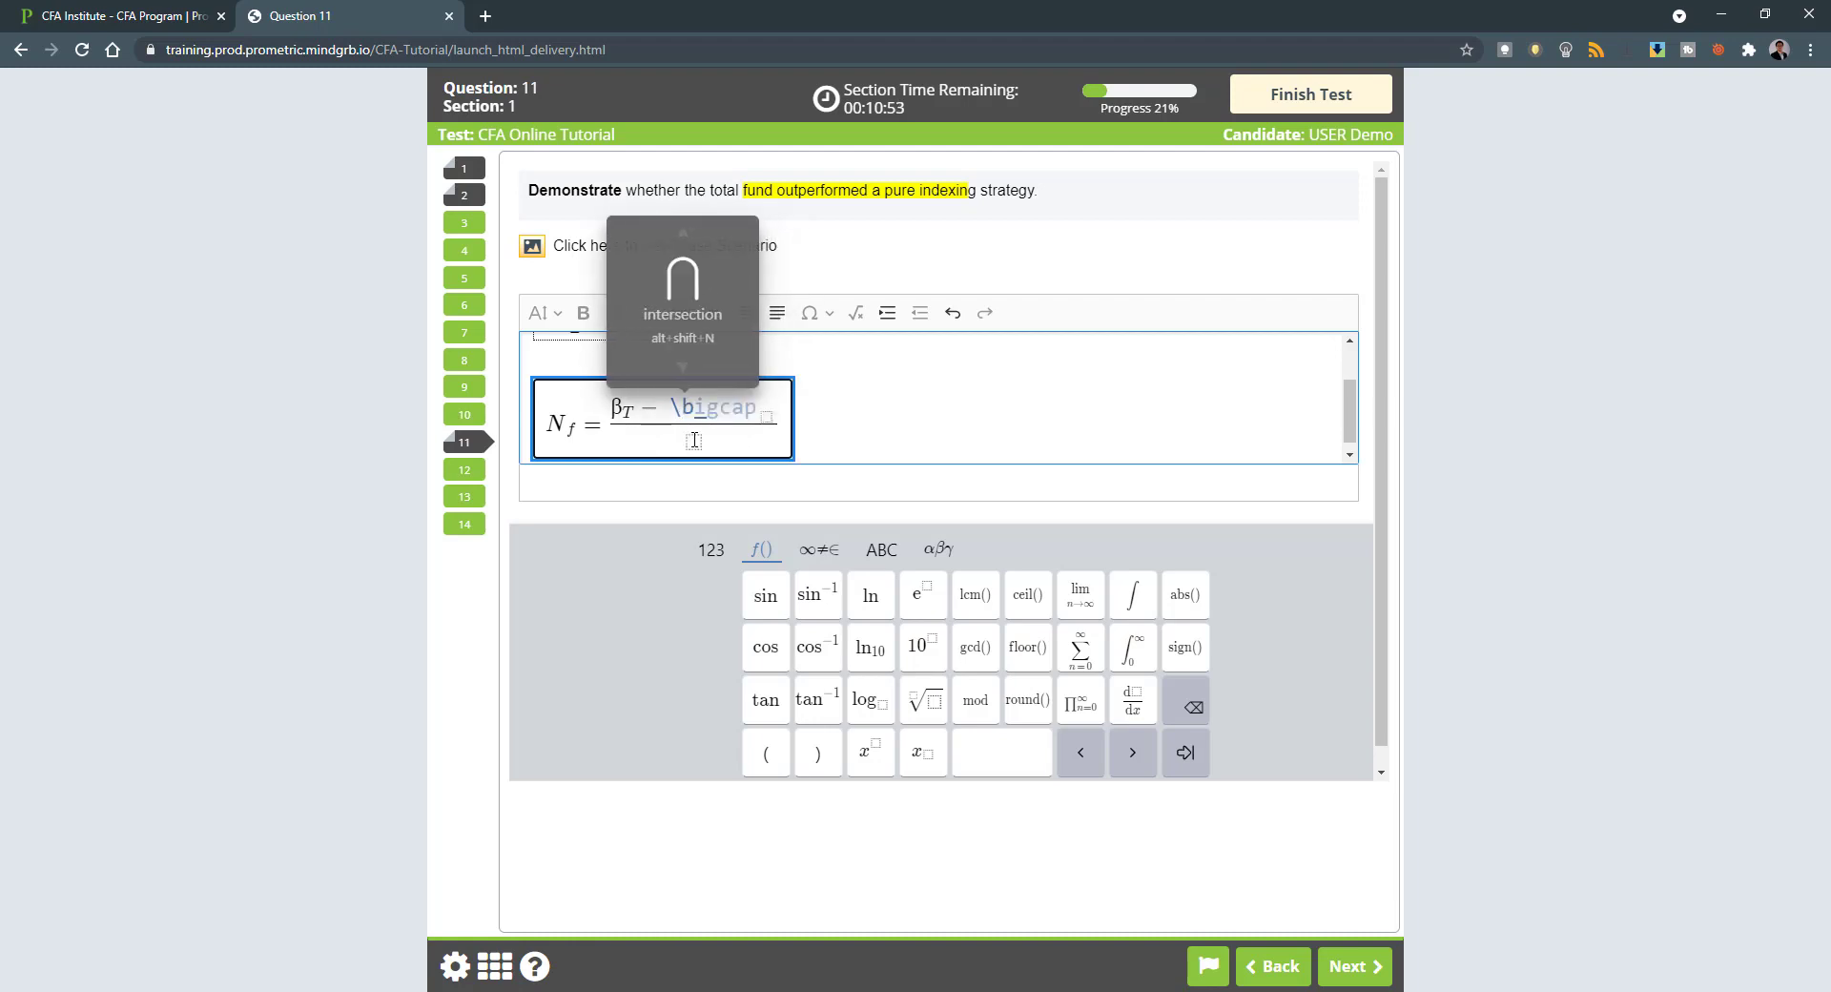
key("Return")
type("S")
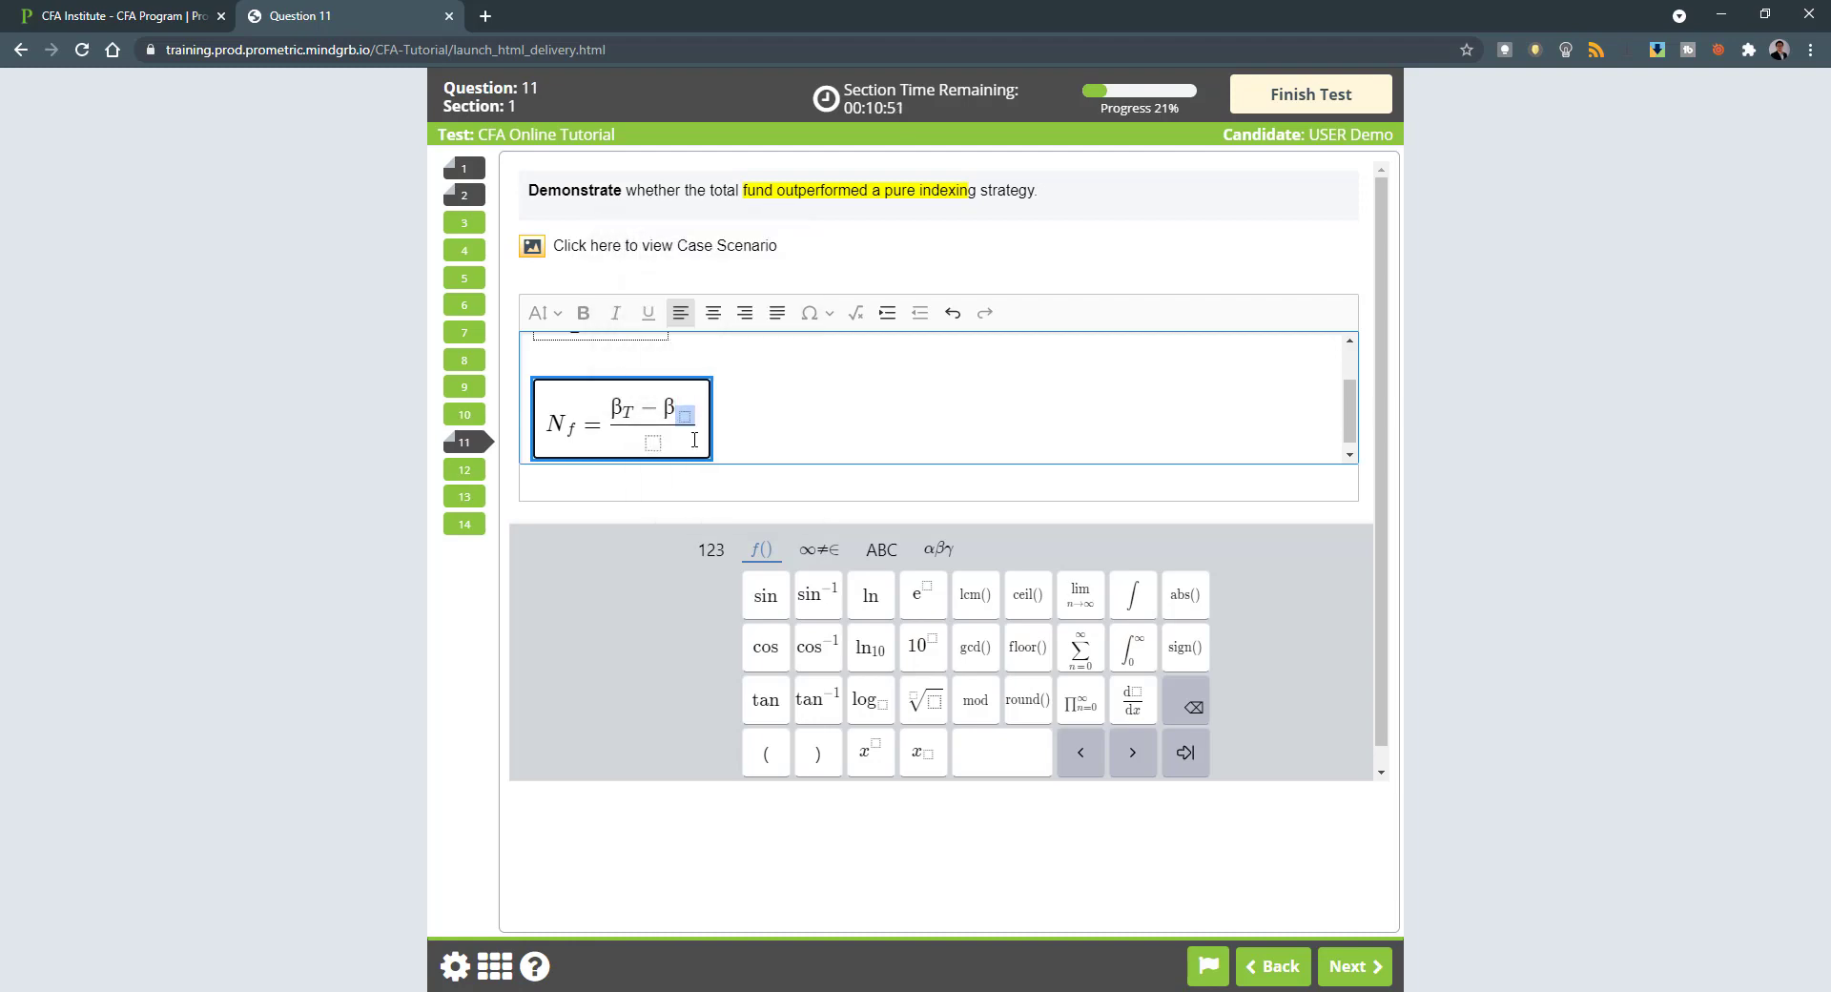
- Fill the fraction's denominator with β, subscript F
left_click(695, 440)
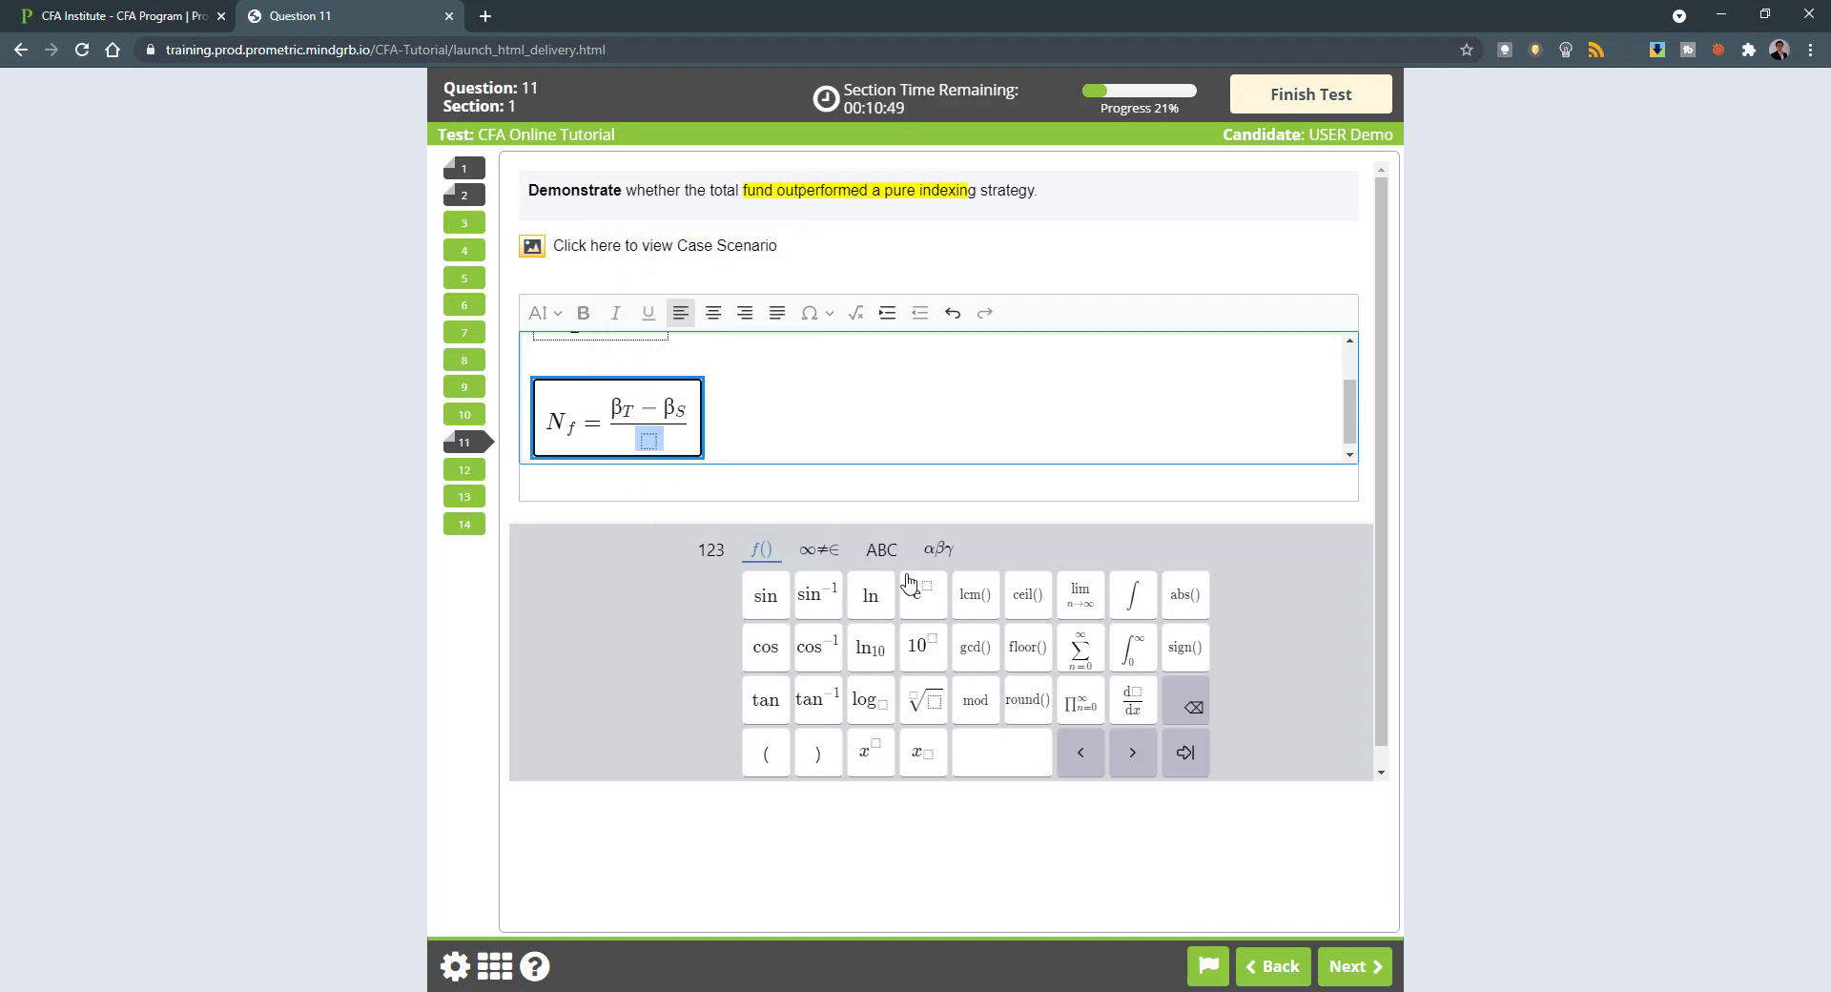
left_click(930, 752)
type("\\")
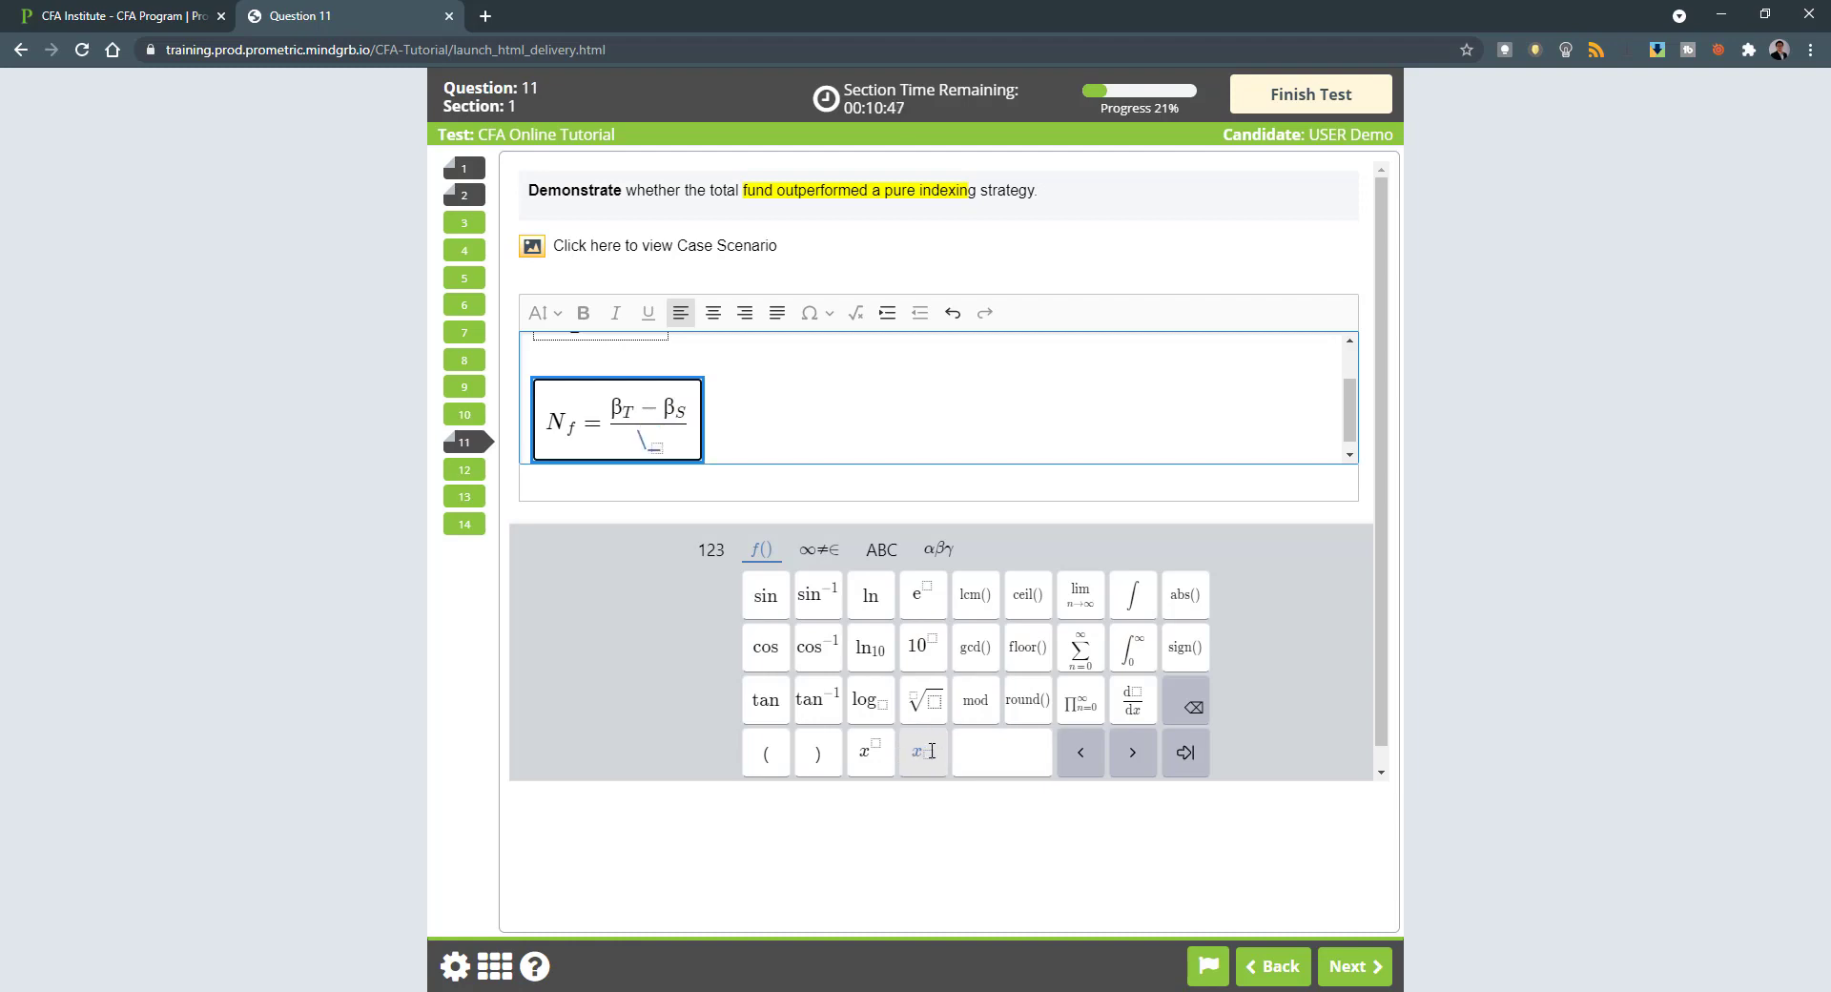
type("beta")
key("Return")
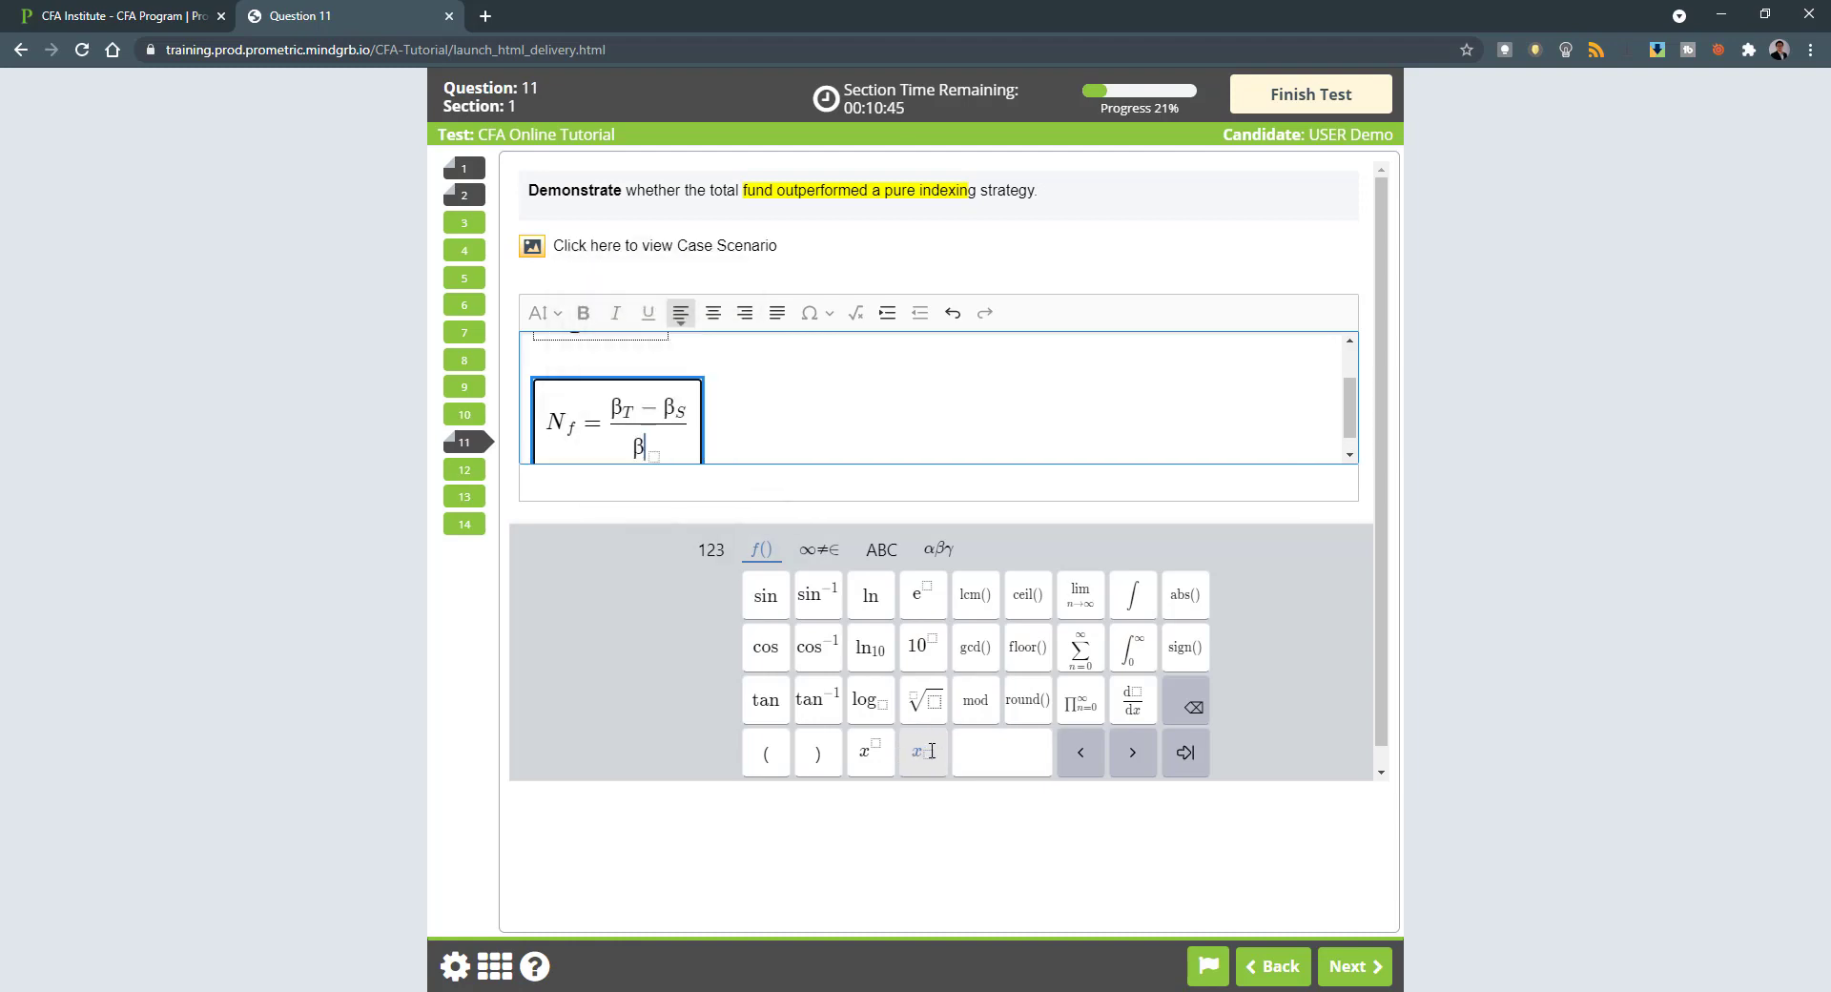
key("Right")
type("F")
key("Right")
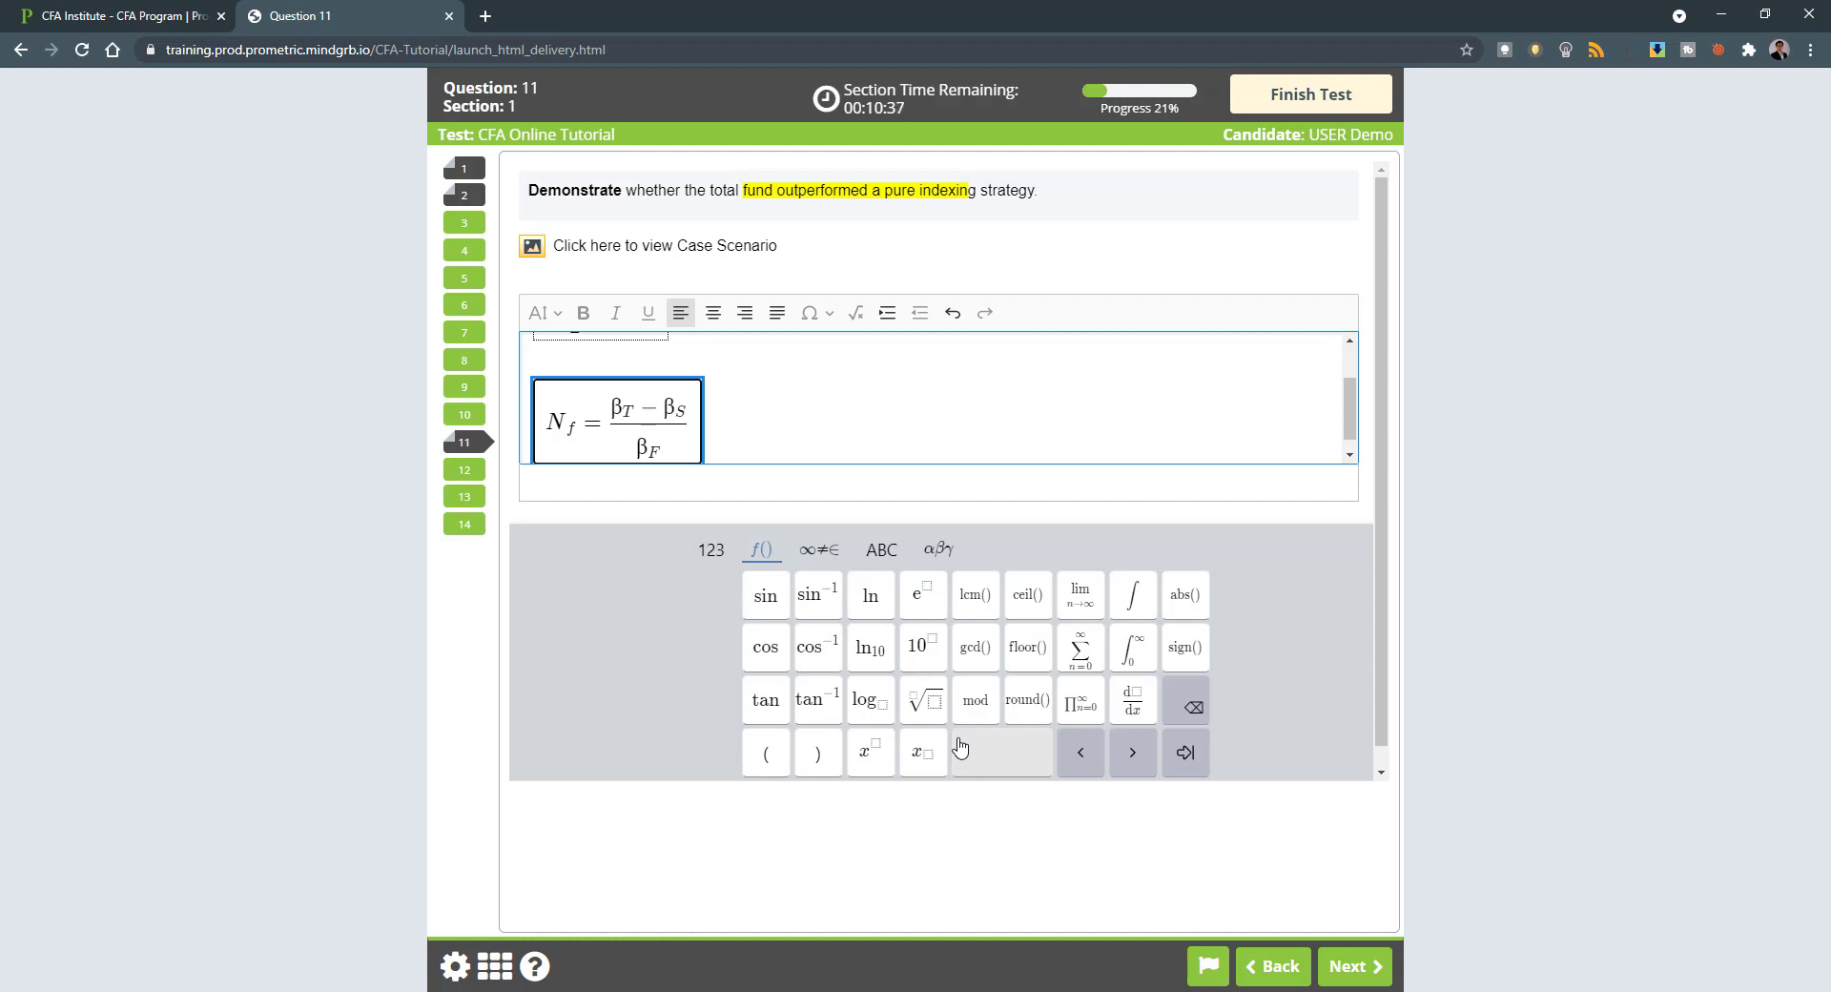
- Multiply the fraction by S over F, using the \times command, and leave the finished equation
type("*")
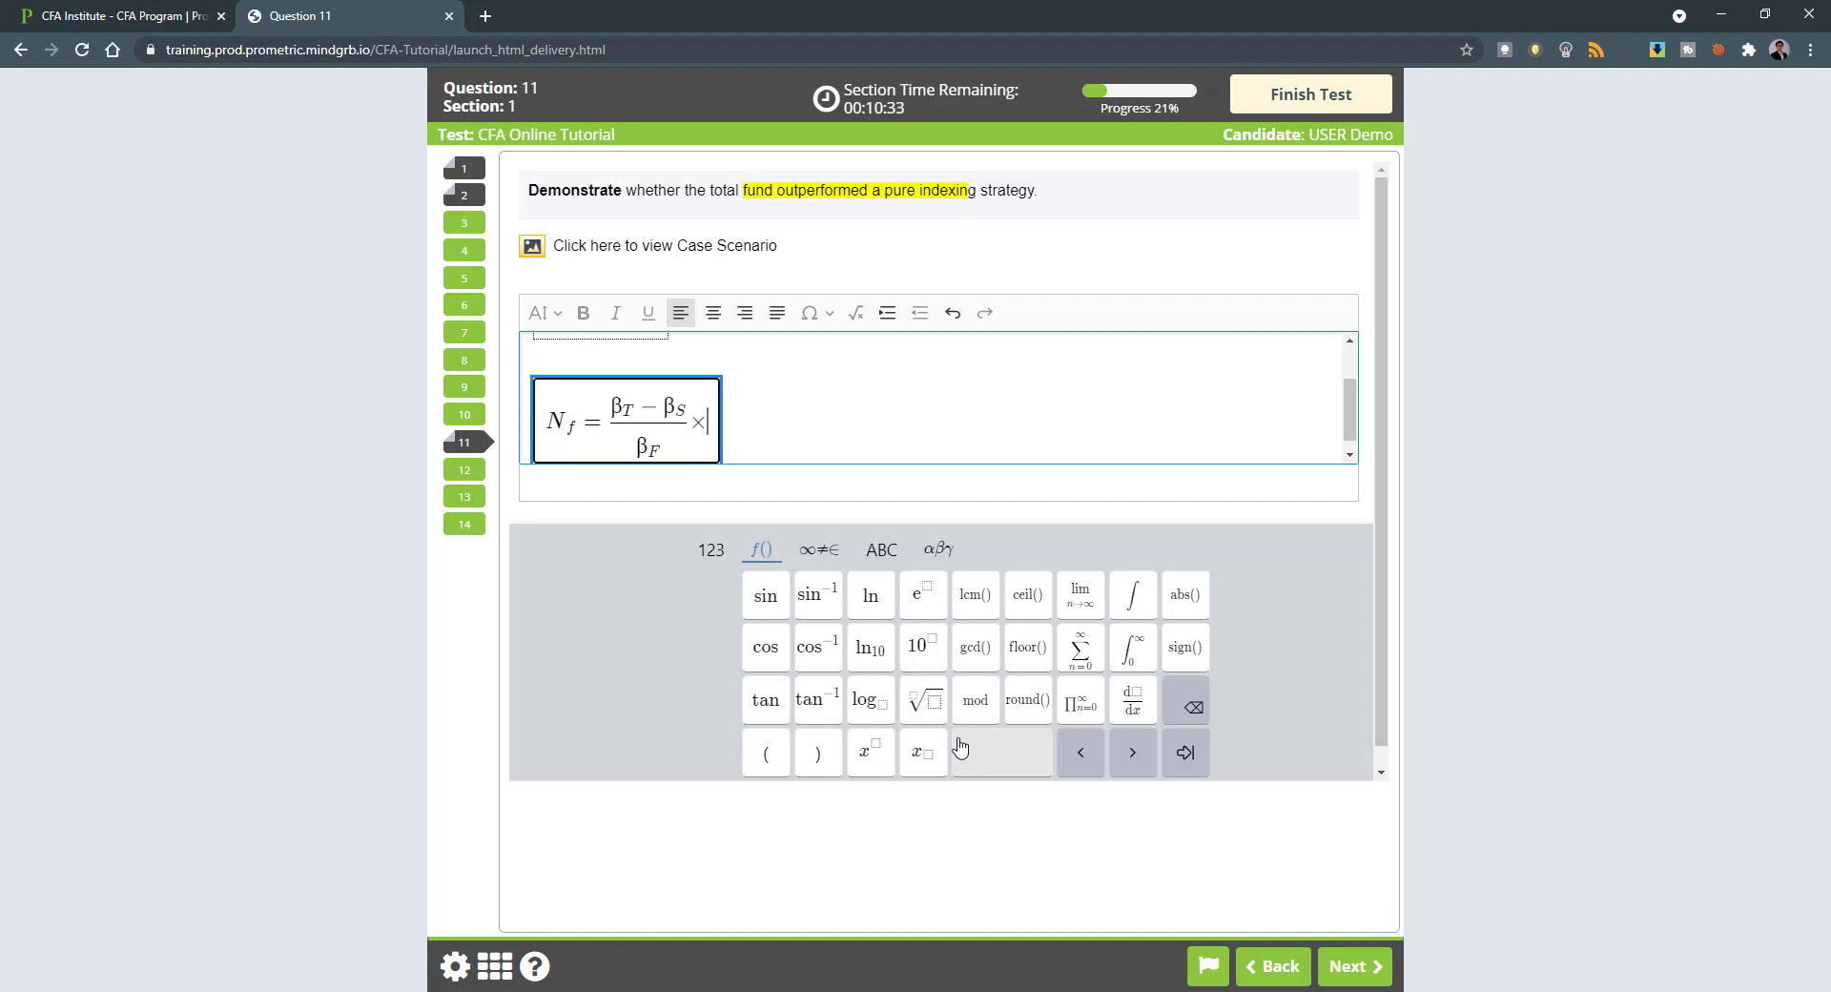
key("BackSpace")
type("\\times")
key("Return")
type("/")
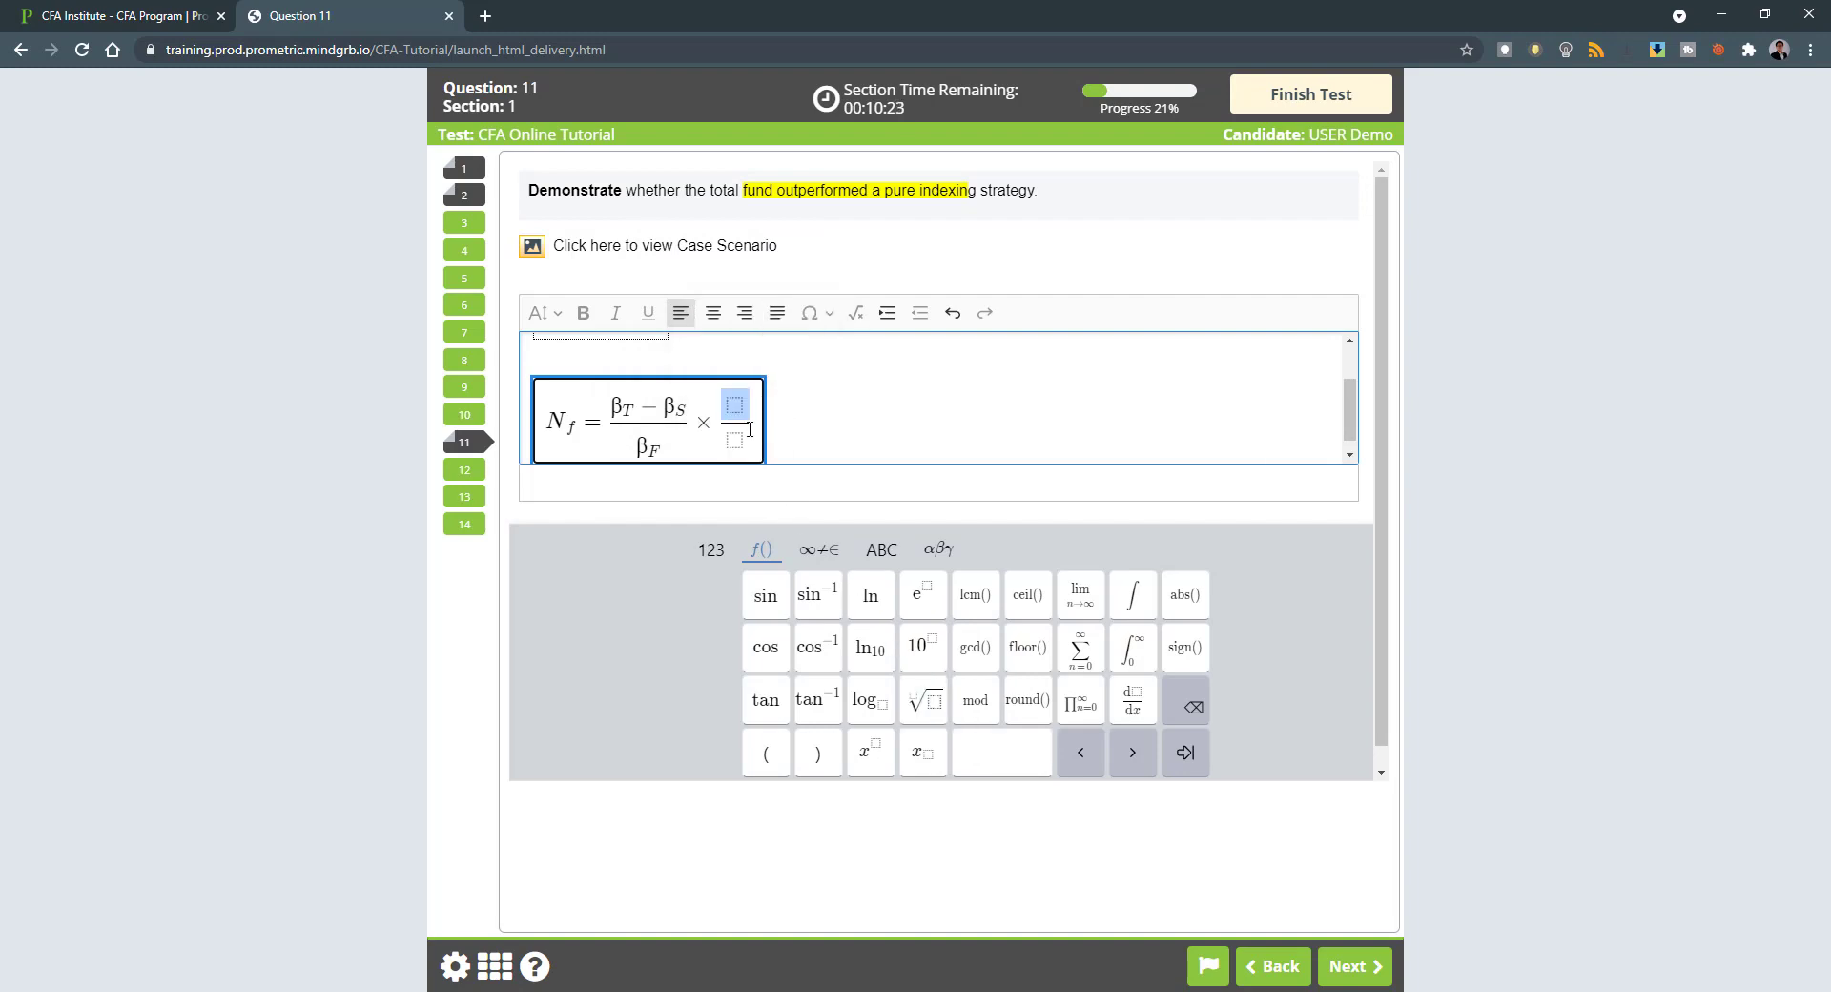
type("S")
key("Tab")
type("F")
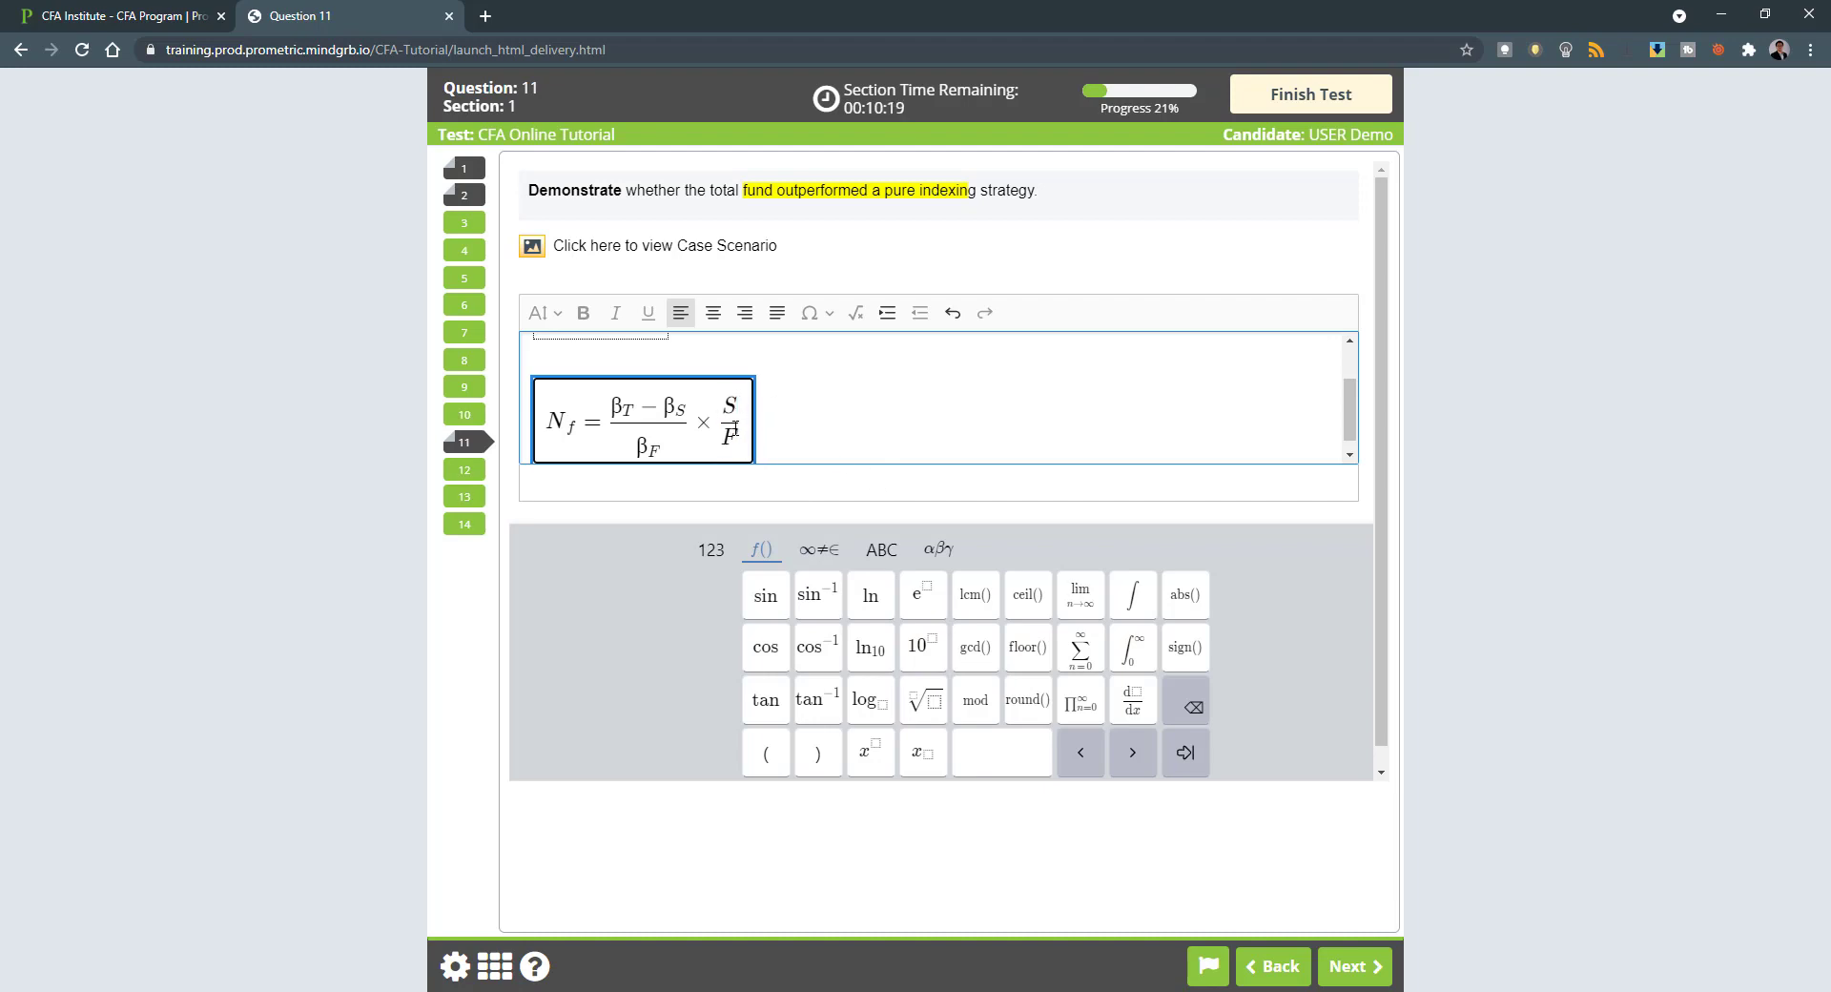
left_click(788, 431)
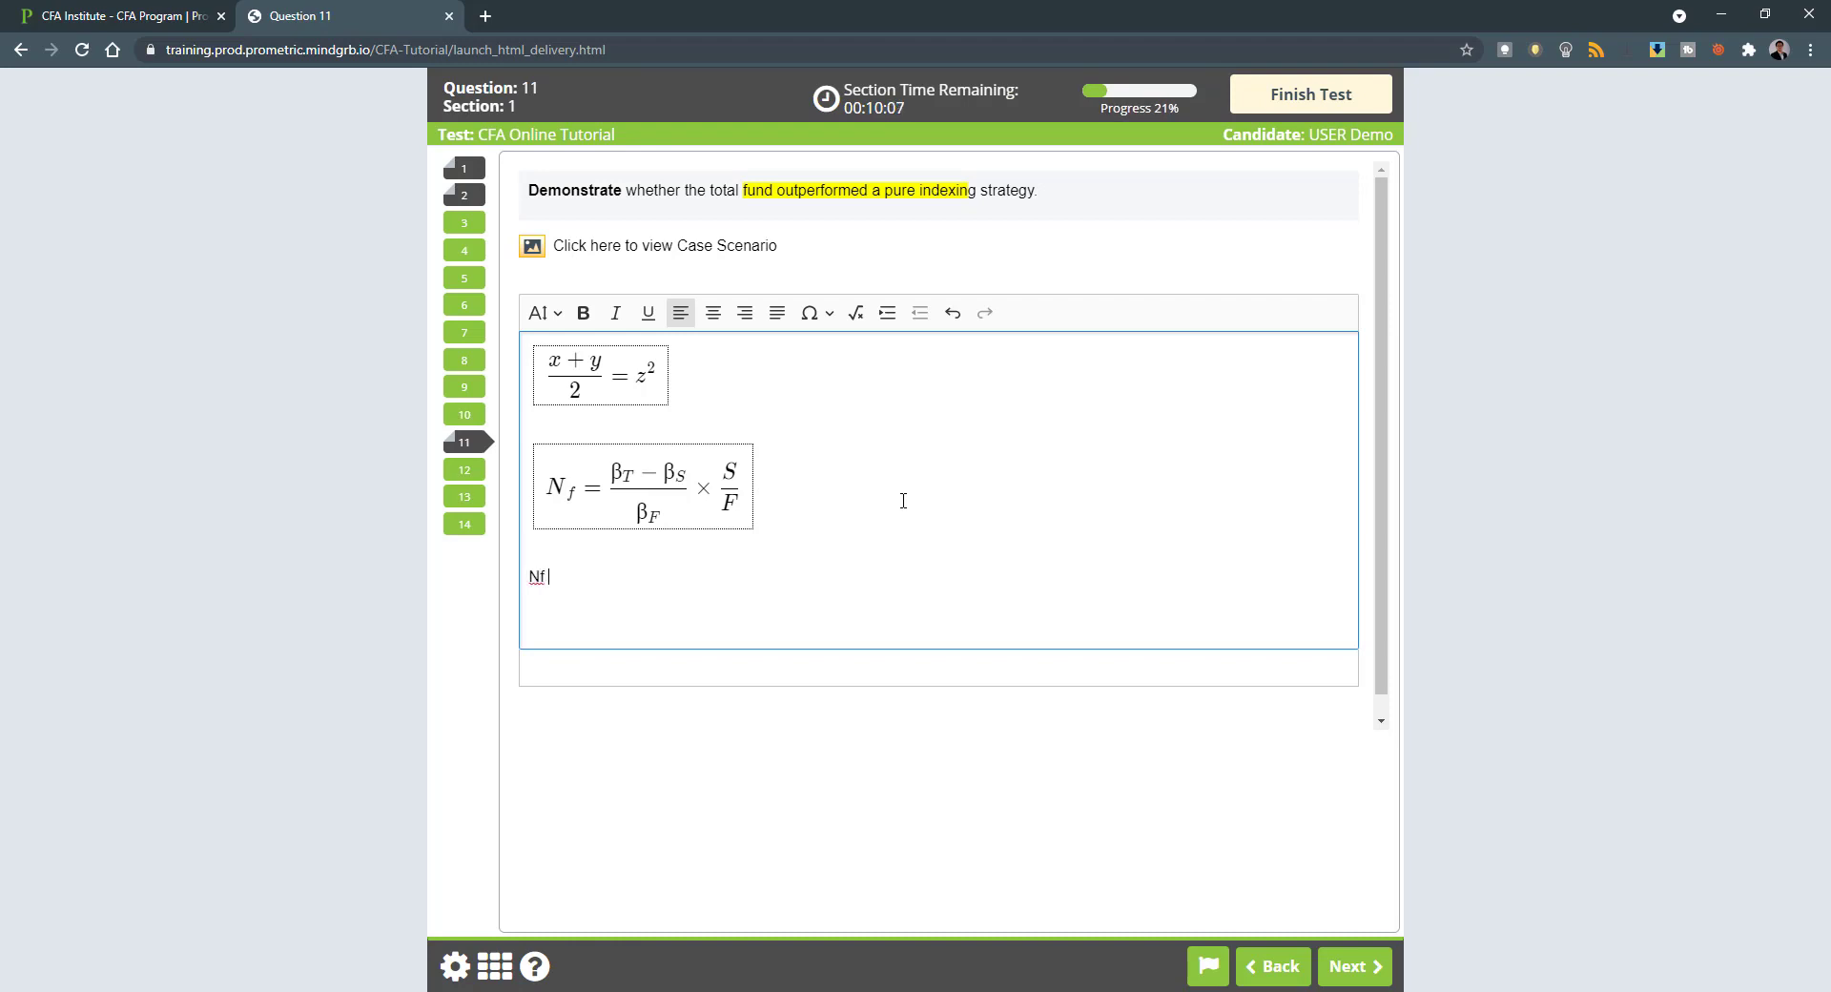
- Write the same formula as plain text below the equation: Nf = (betaT - betaS)/beta_F * S/F
type("= (beta_T - beta_")
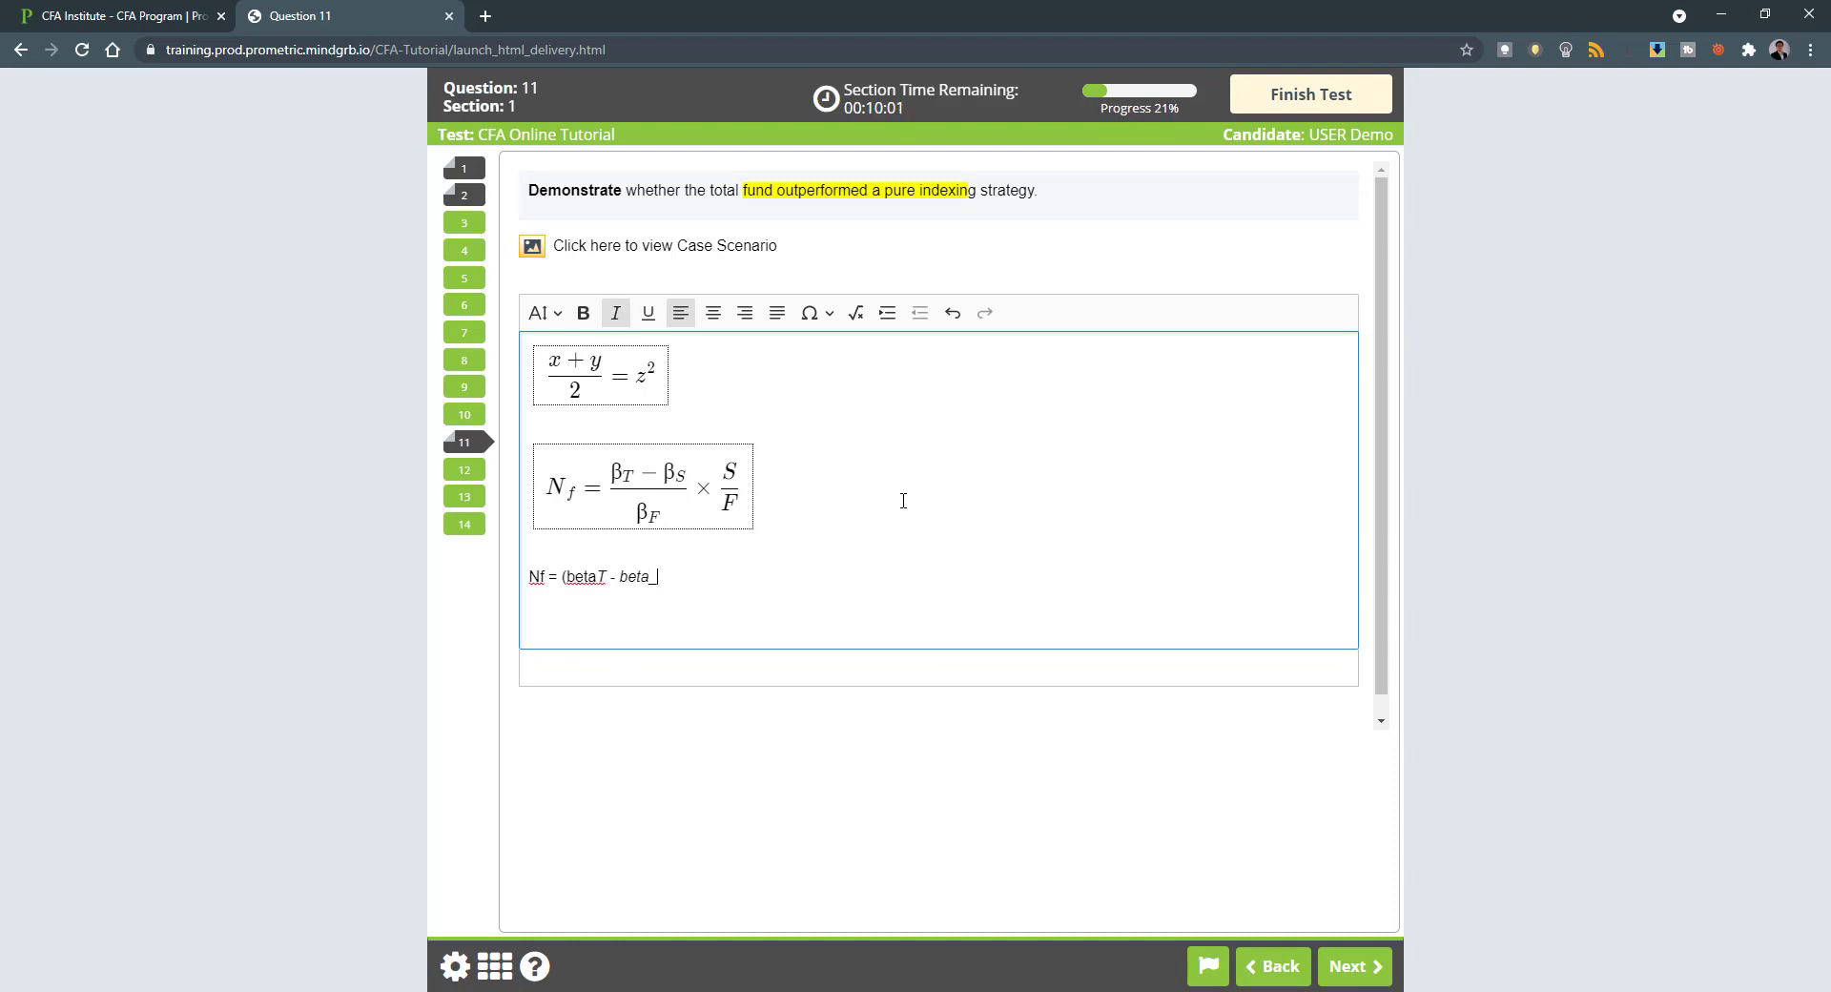
type("_S)/bet")
type("_F")
key("BackSpace")
type("-F")
key("BackSpace")
key("BackSpace")
key("BackSpace")
key("BackSpace")
type("&")
key("BackSpace")
type("* S/F")
- Start a new line with Nf = and insert an equation with a summation from n=0 to infinity
key("Return")
type("Nf =")
left_click(855, 312)
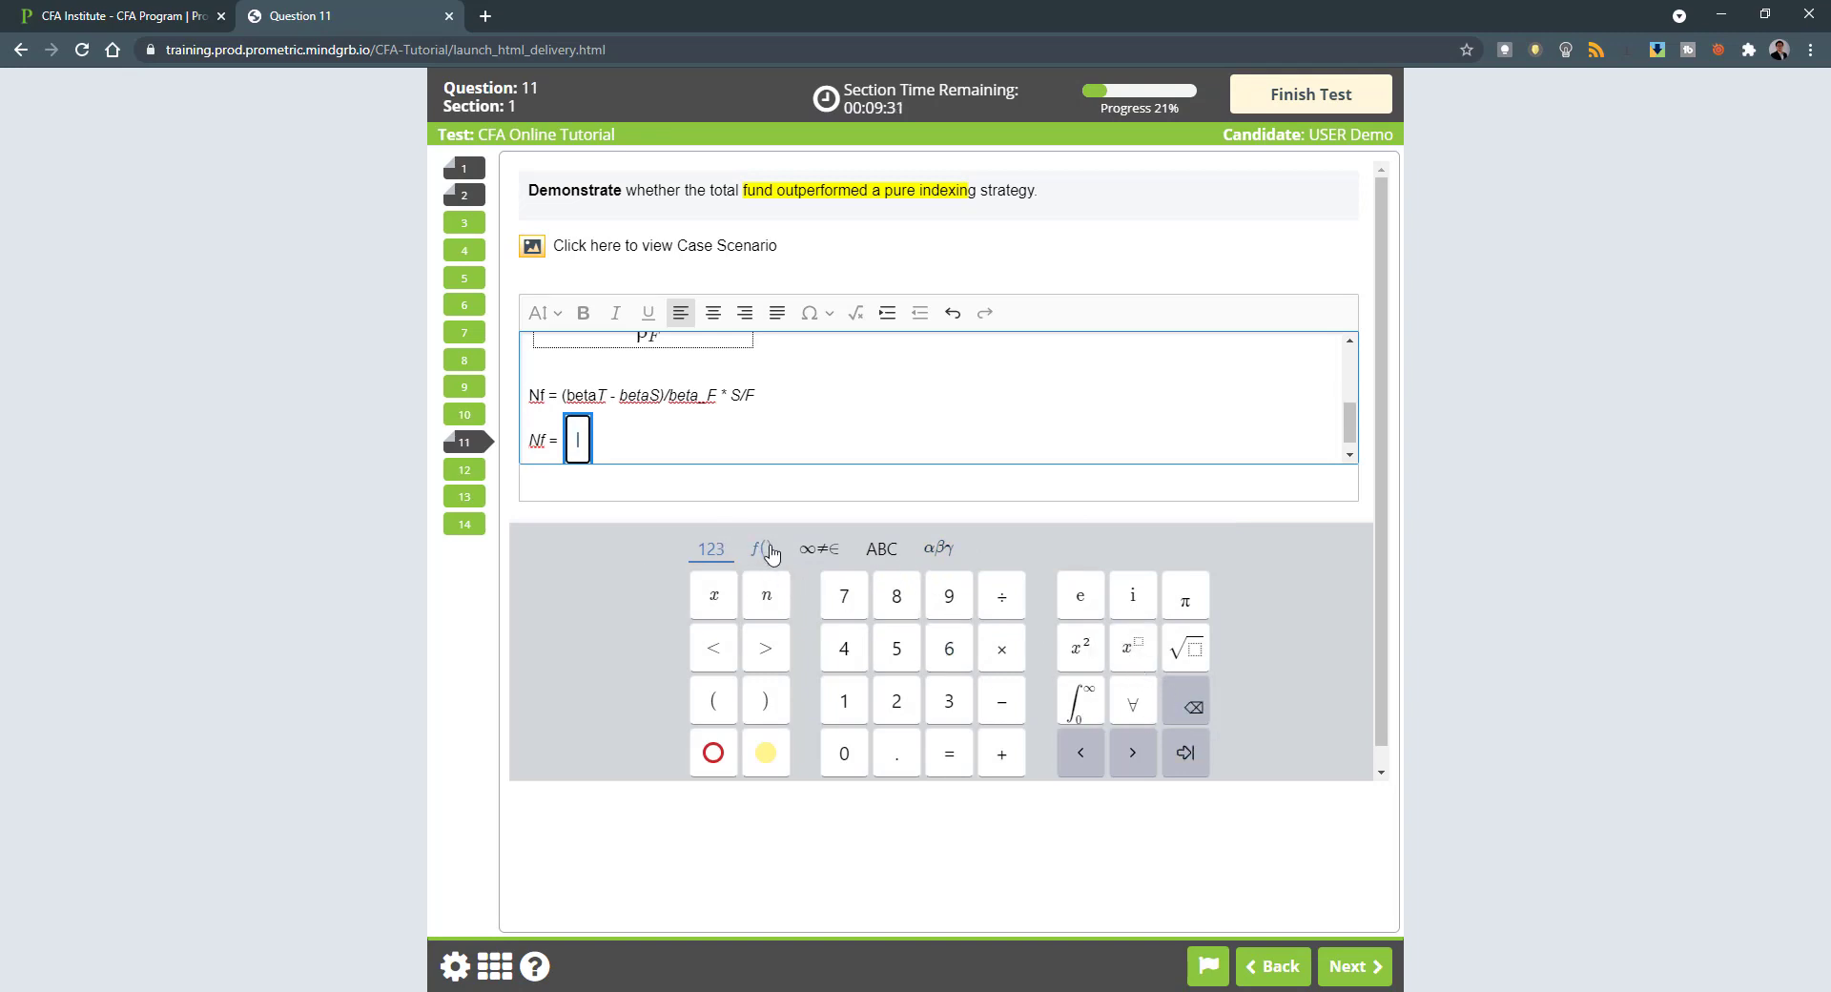
left_click(768, 551)
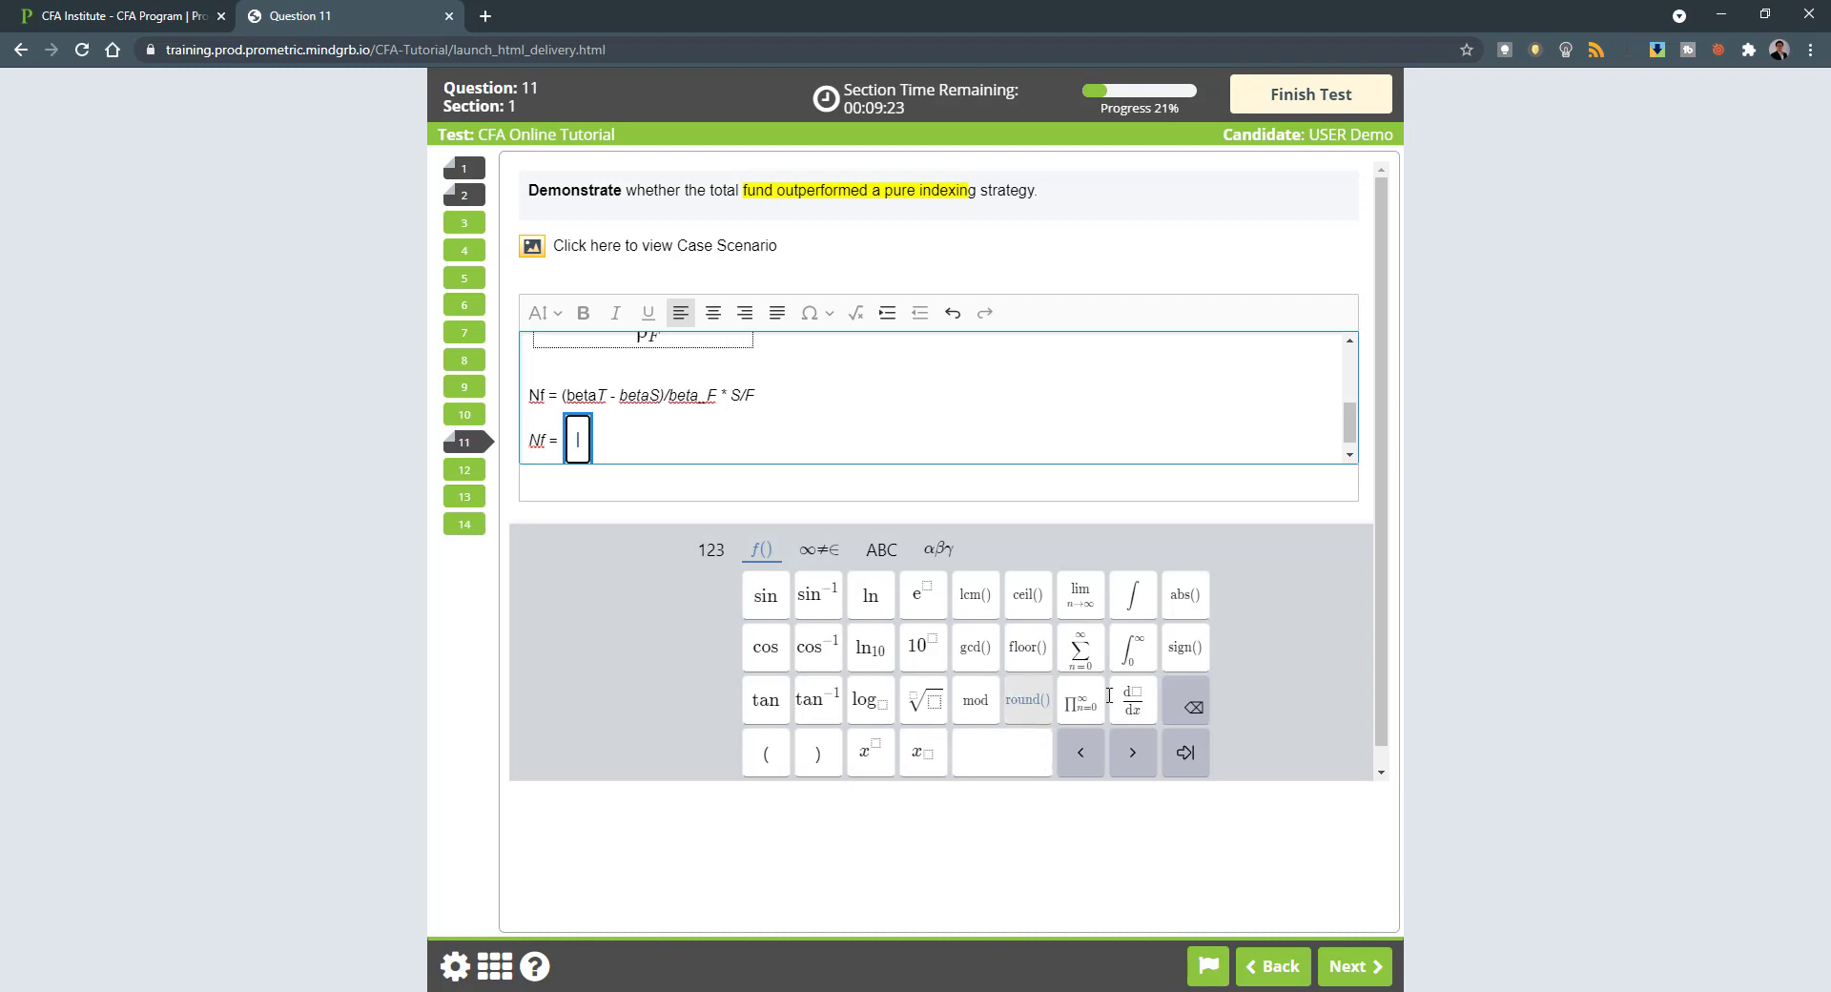
left_click(1080, 647)
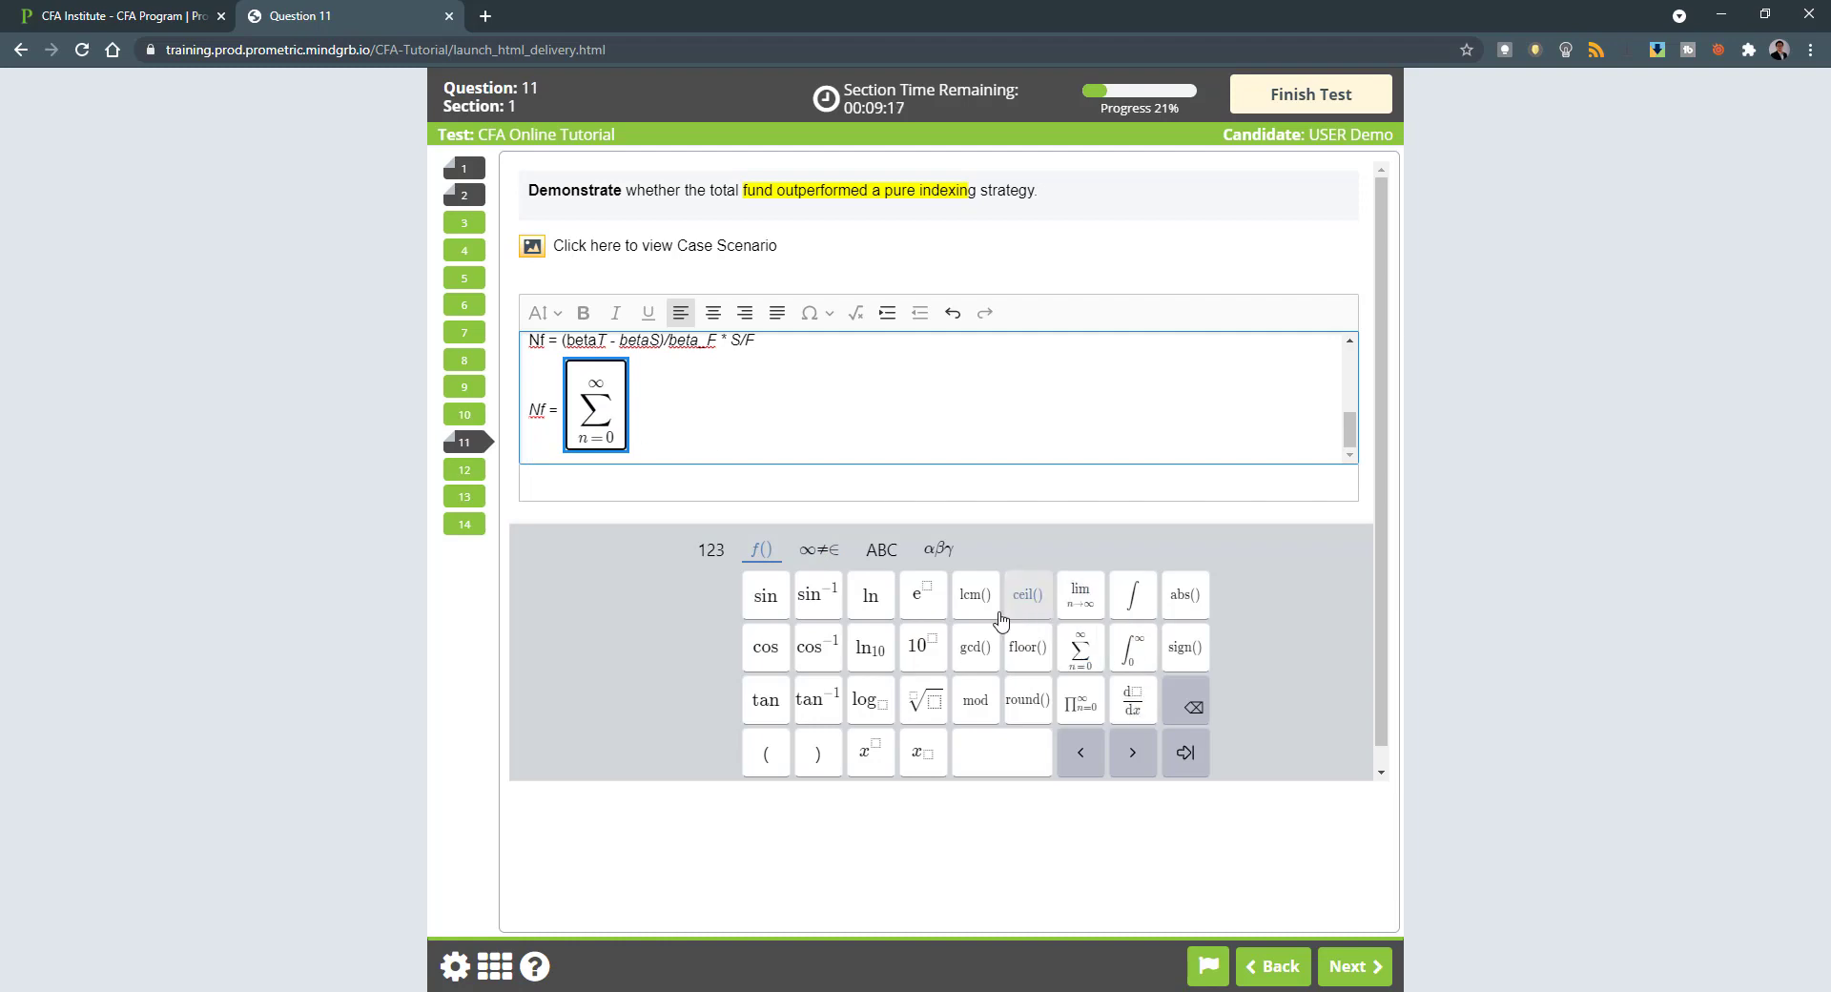
left_click(833, 559)
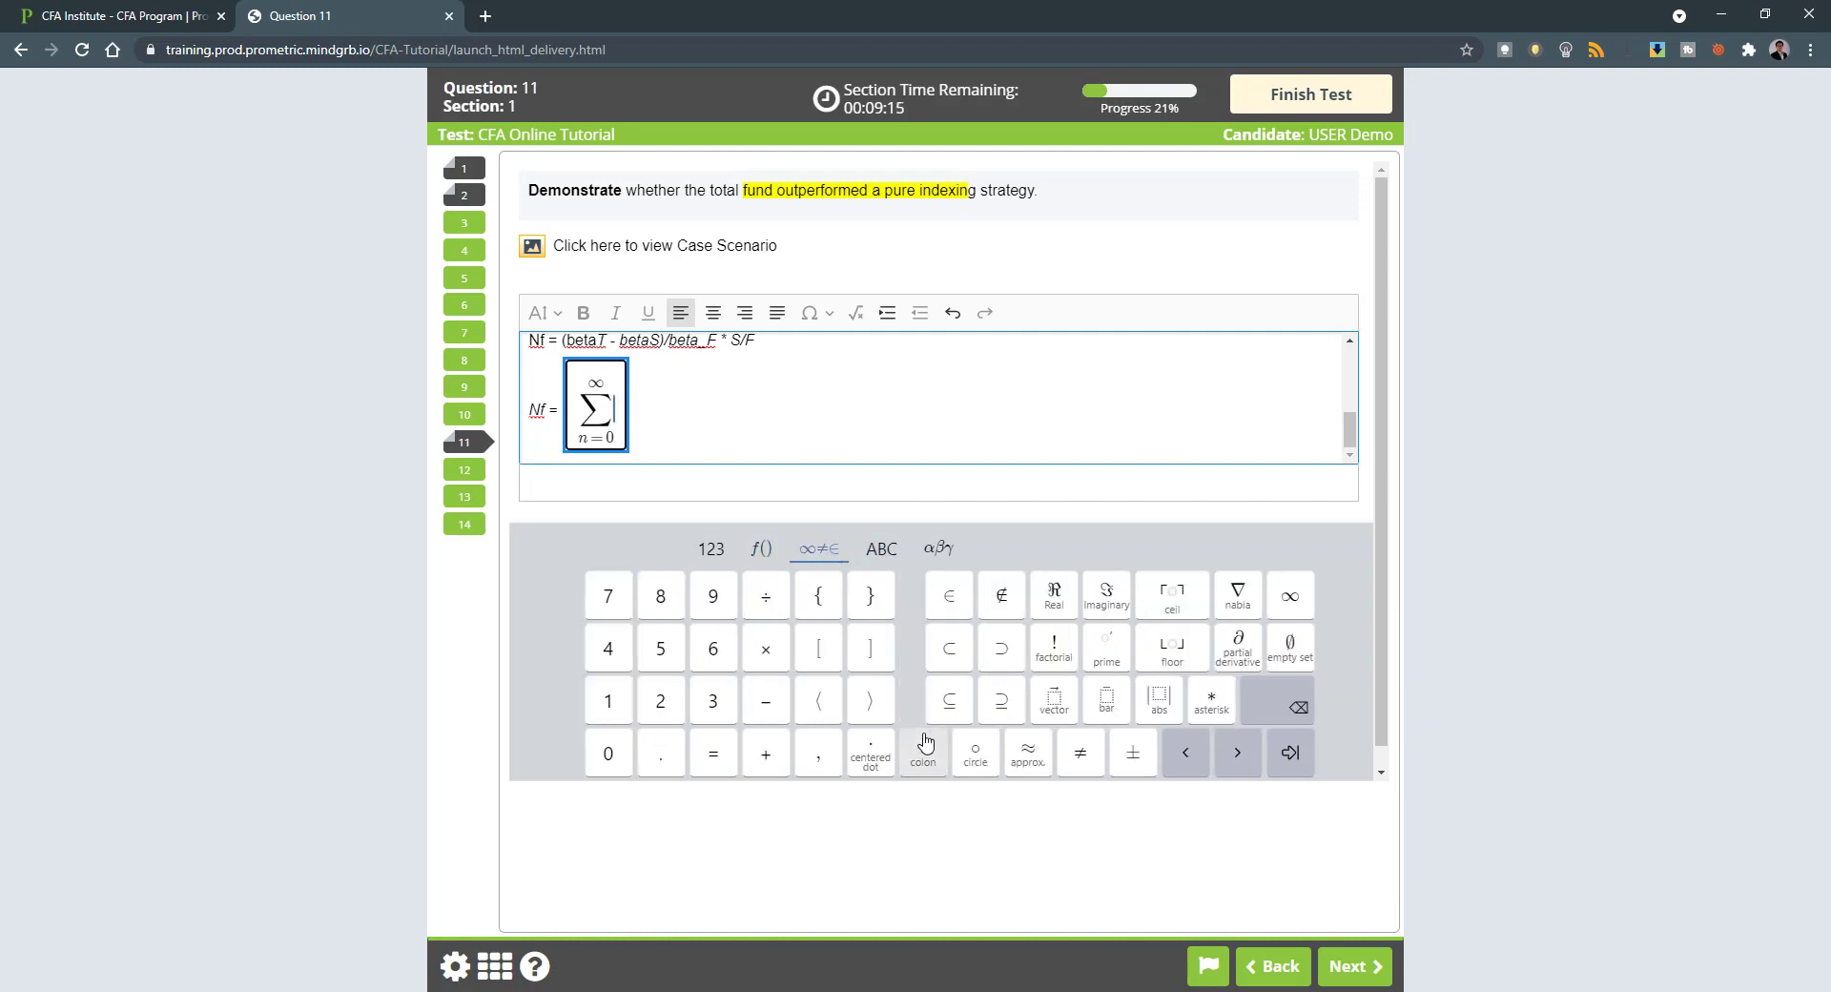
left_click(740, 413)
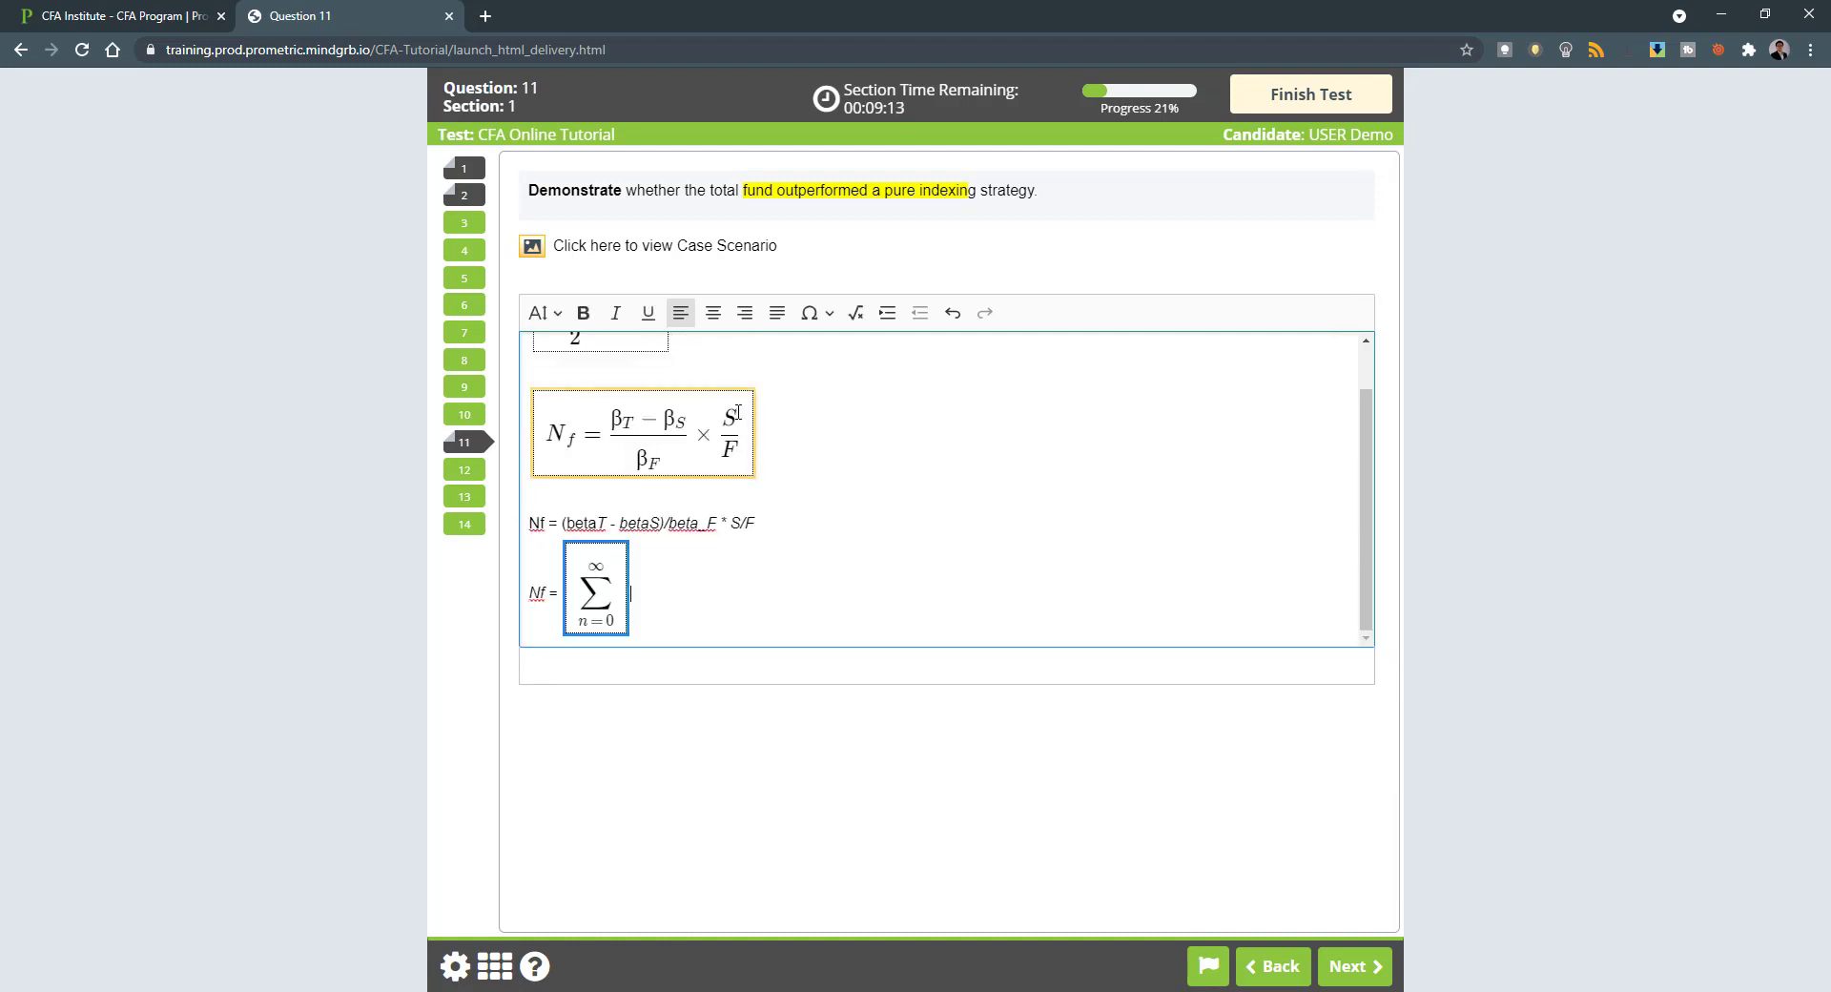
- Extend the Nf fraction equation with ≈ 54.6 = 55, using the \approx command for the approximation sign
left_click(618, 591)
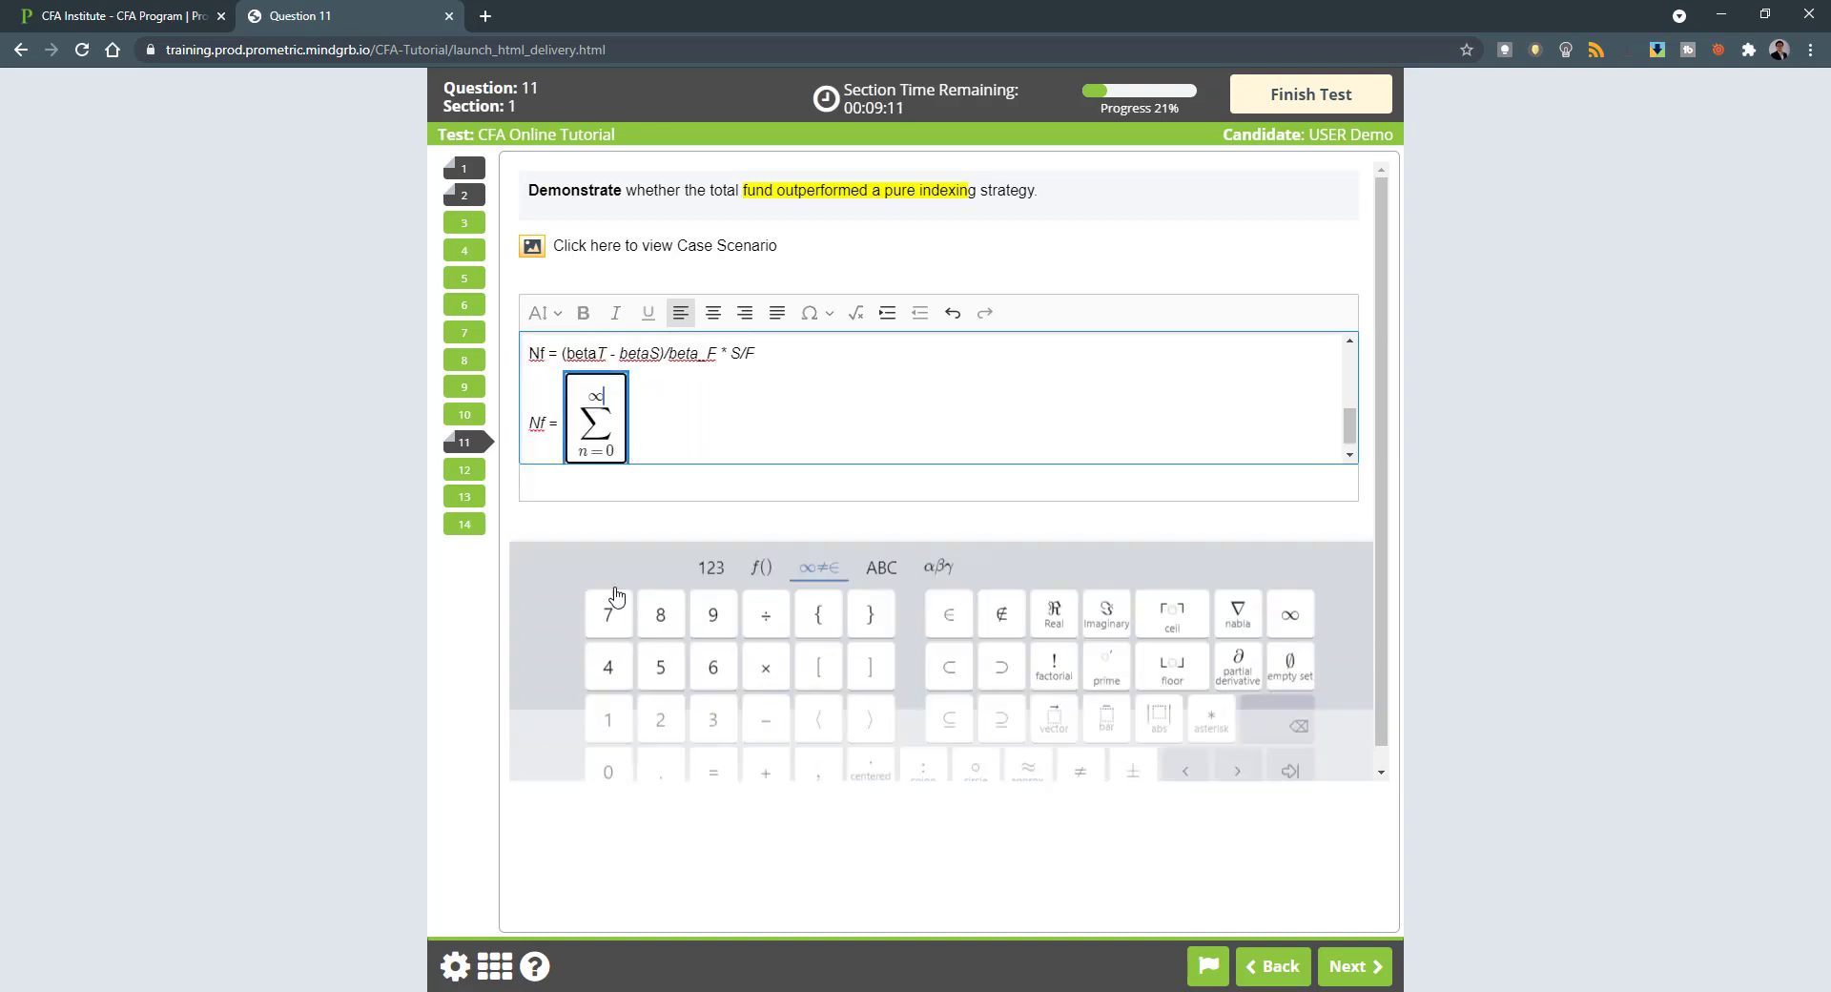
scroll(664, 423, "up", 3)
left_click(664, 422)
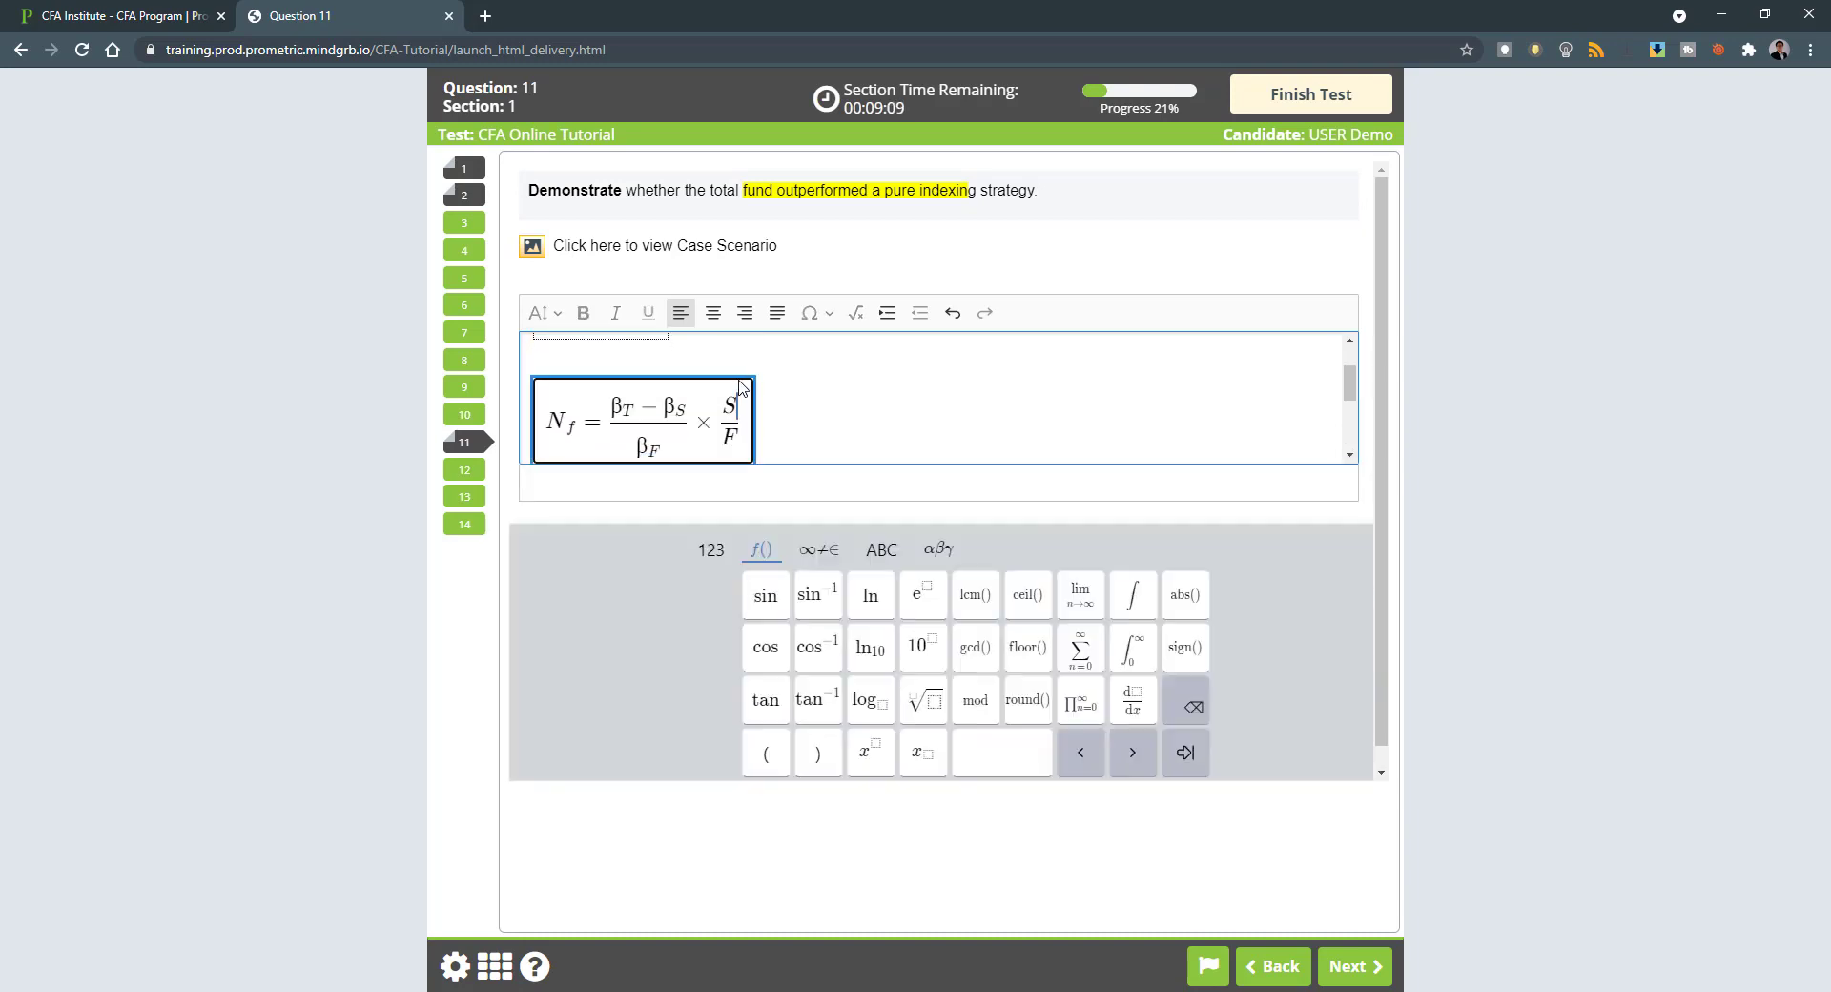
key("Right")
key("Left")
key("Right")
type("\\apppr")
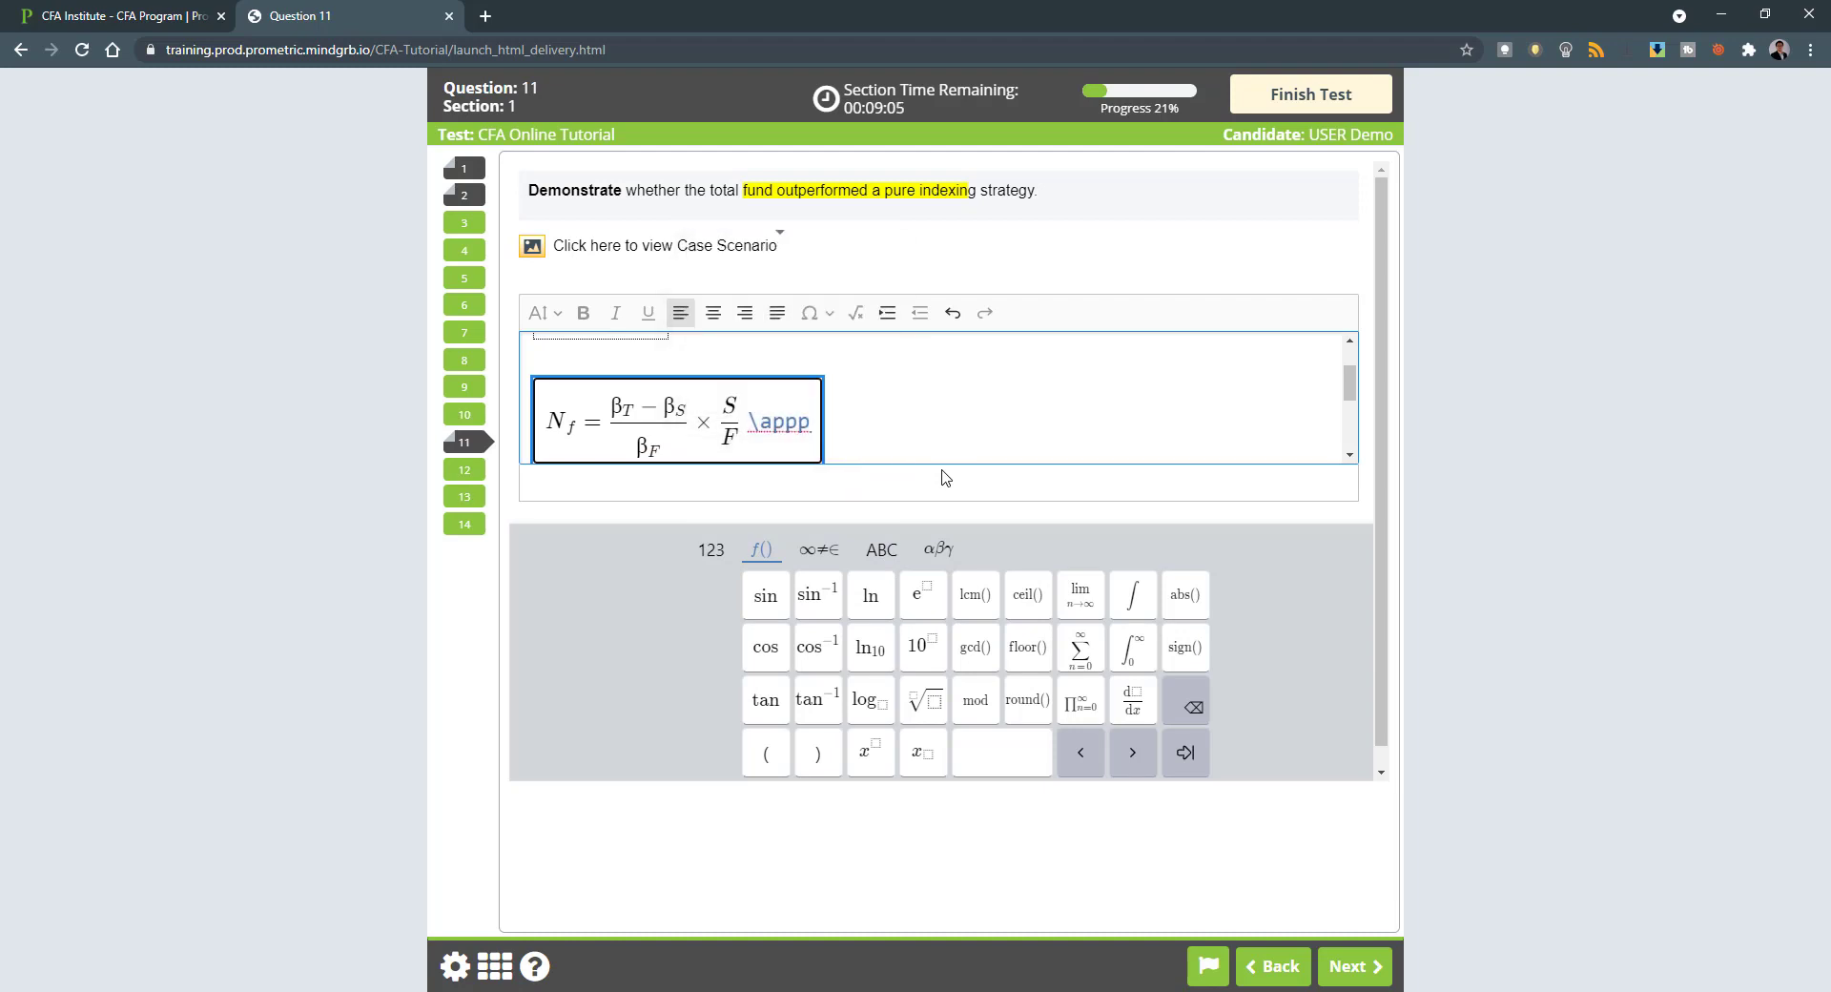
key("BackSpace")
key("BackSpace")
type("rox")
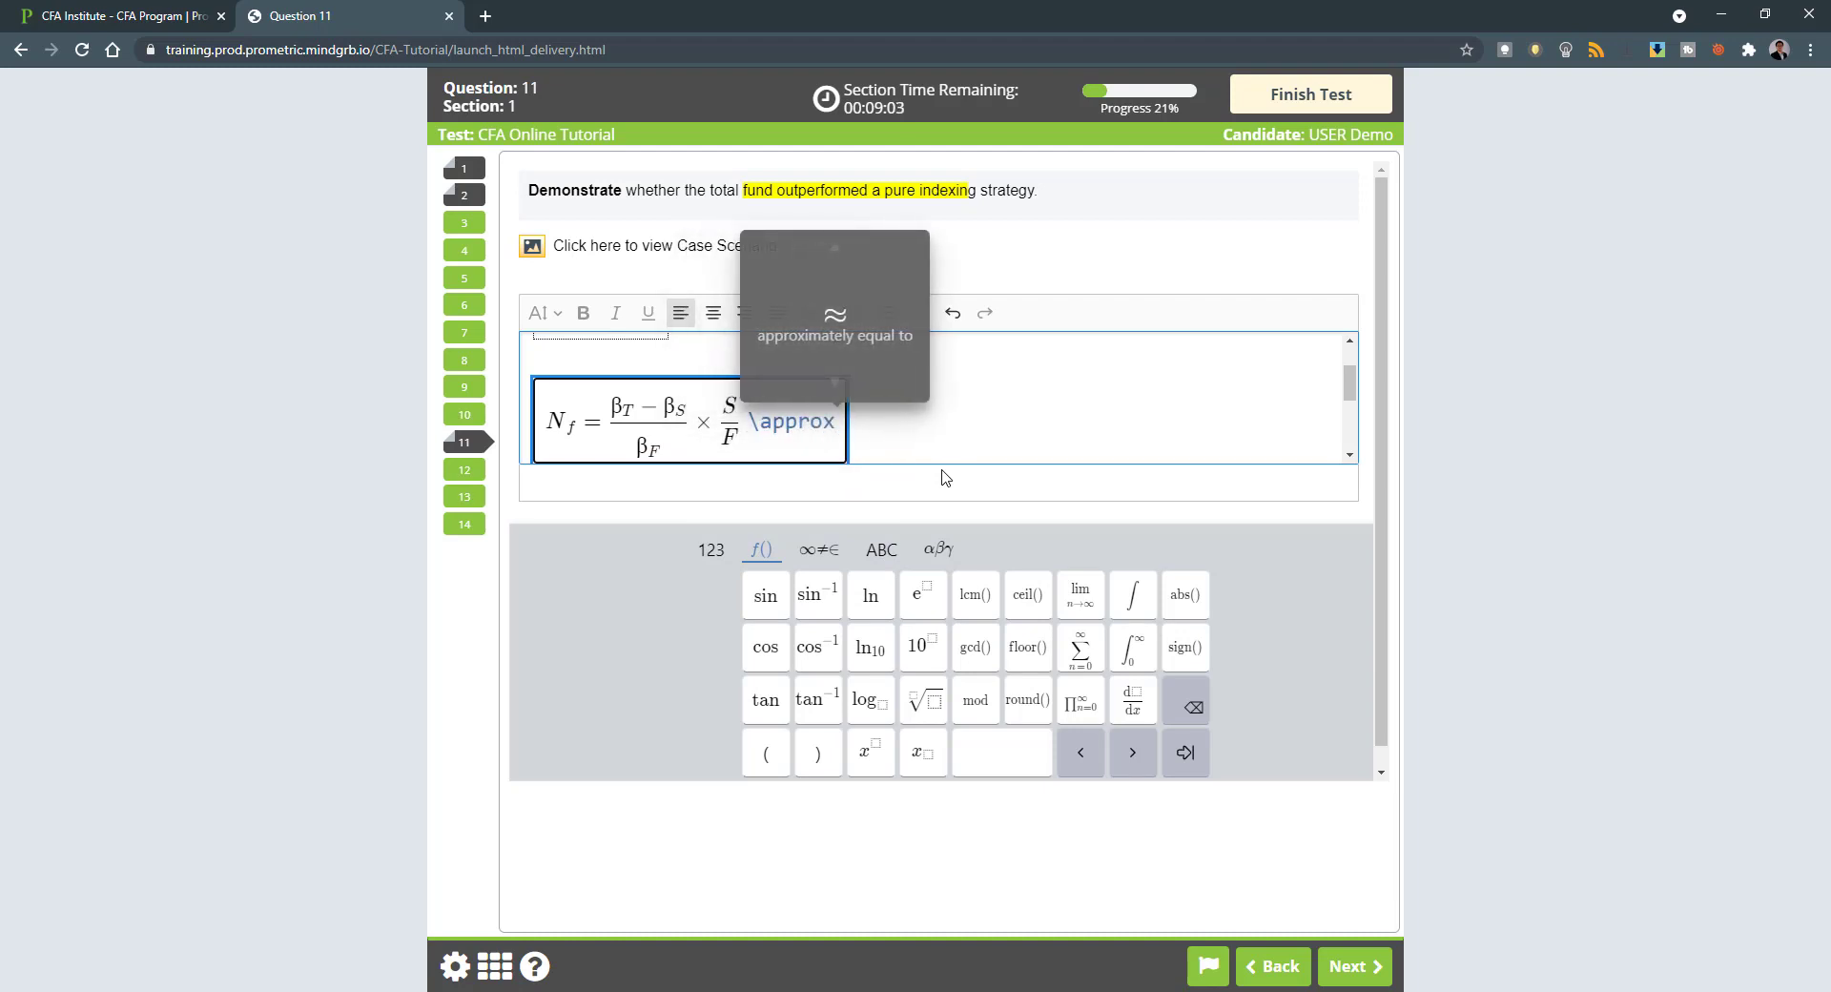
key("Return")
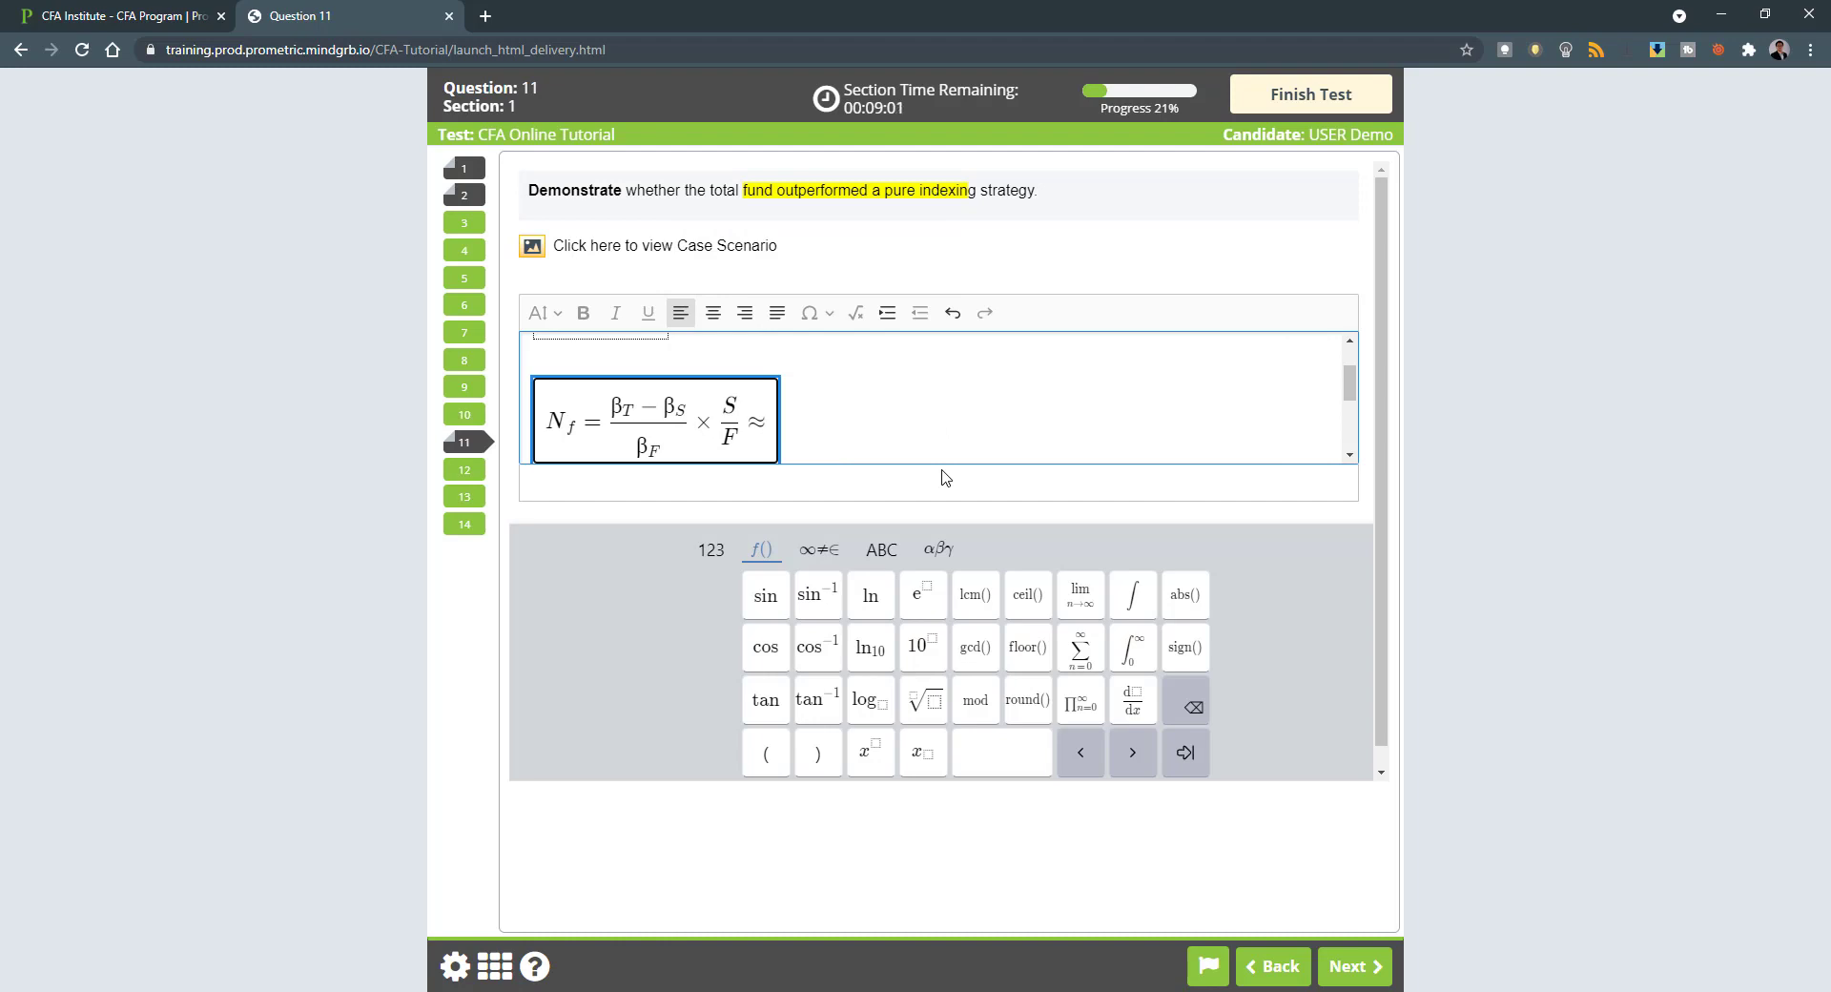
type("54.6")
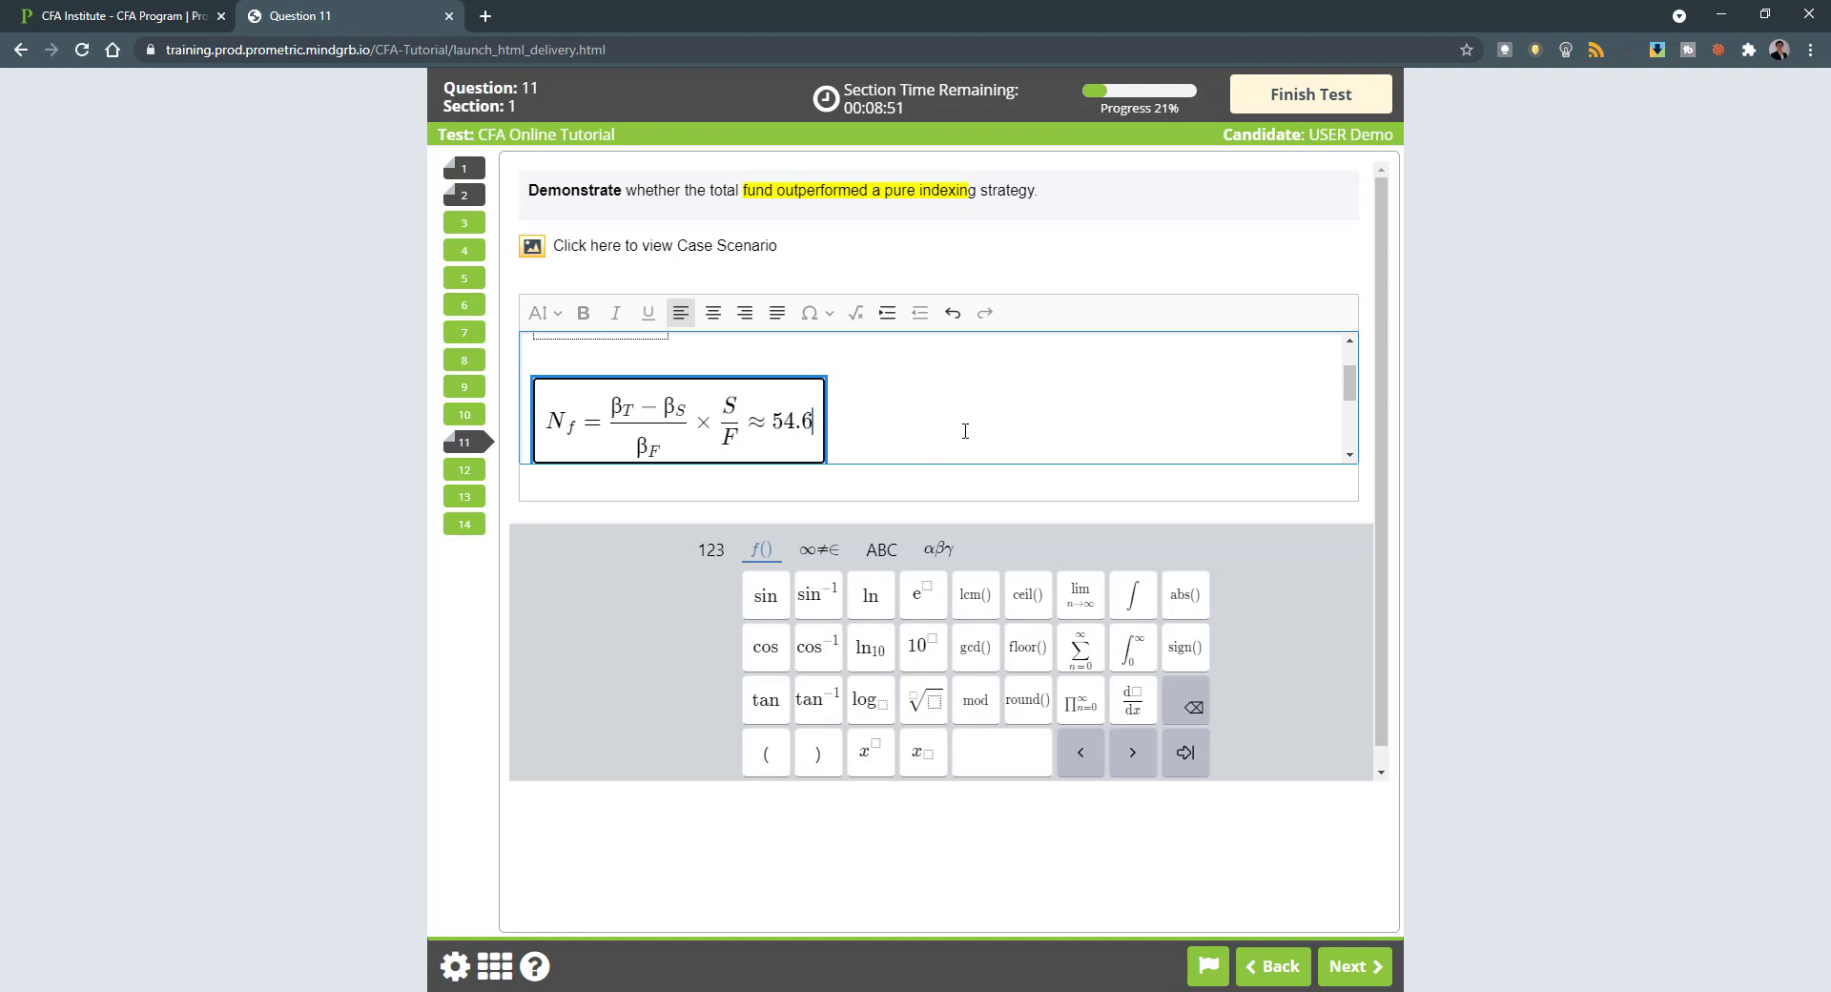
type("=55")
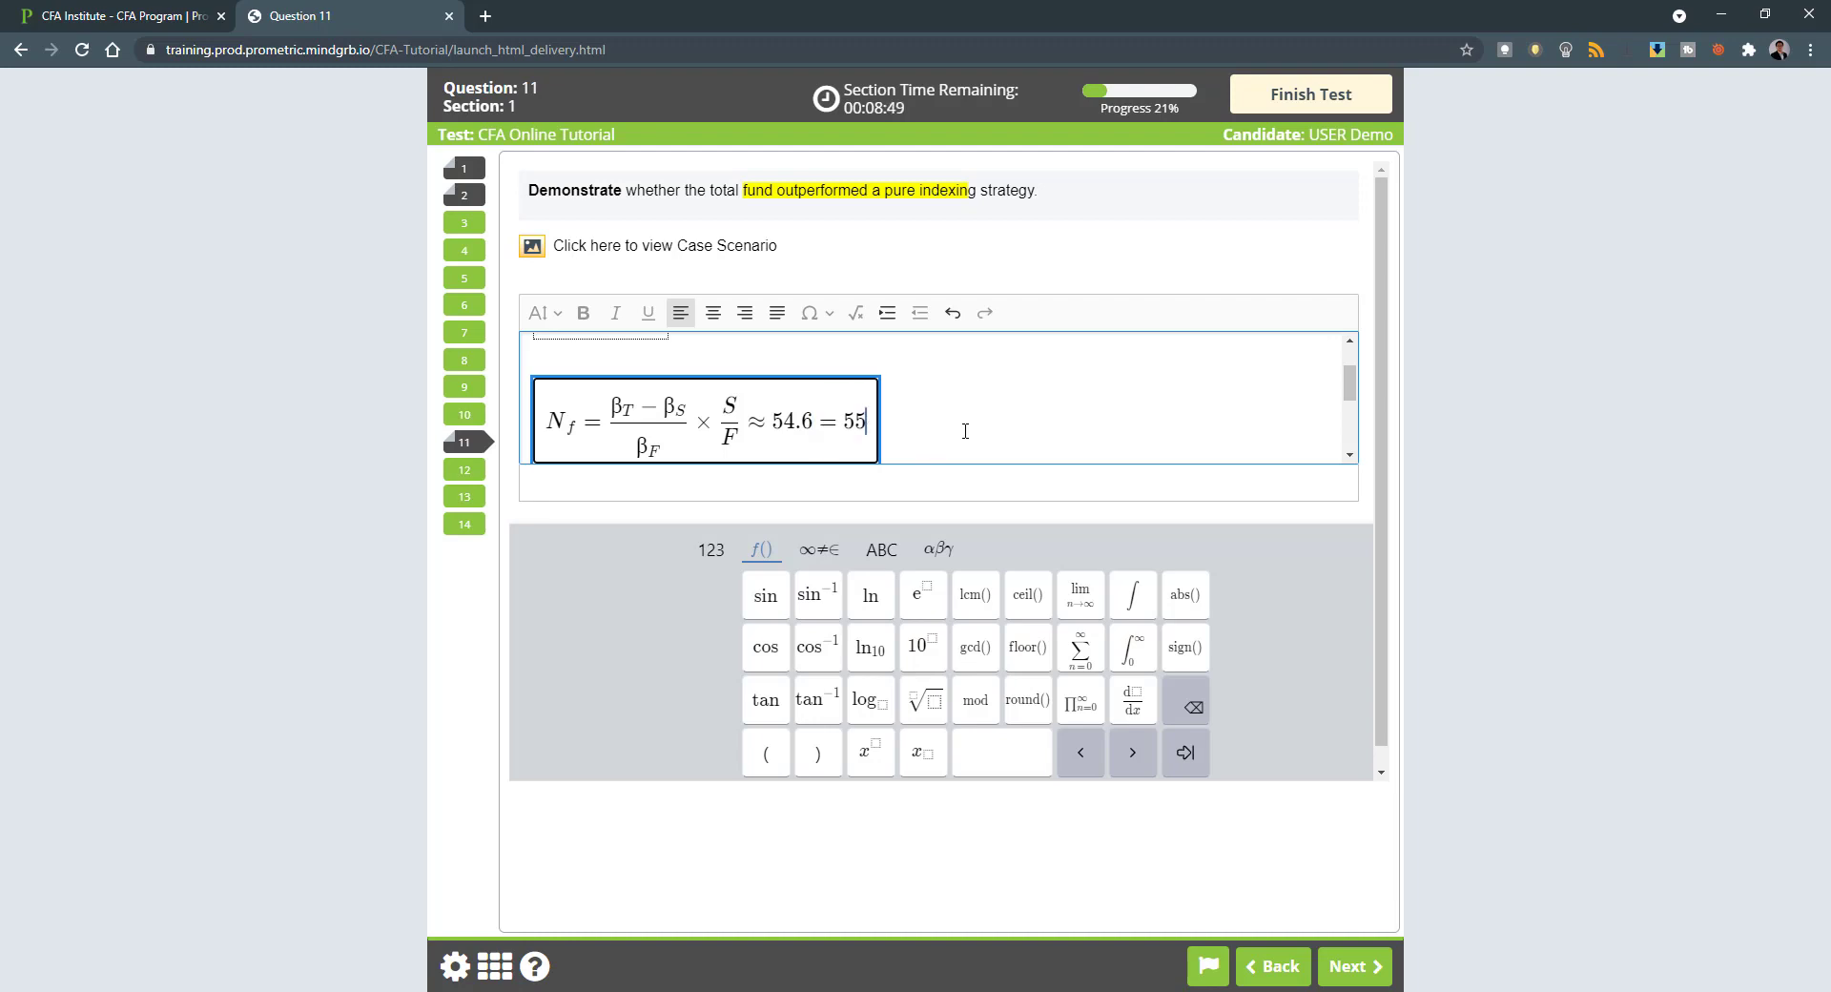
- Look through the equation keyboard's symbol, letter, Greek and function sets, and leave the equation
left_click(819, 551)
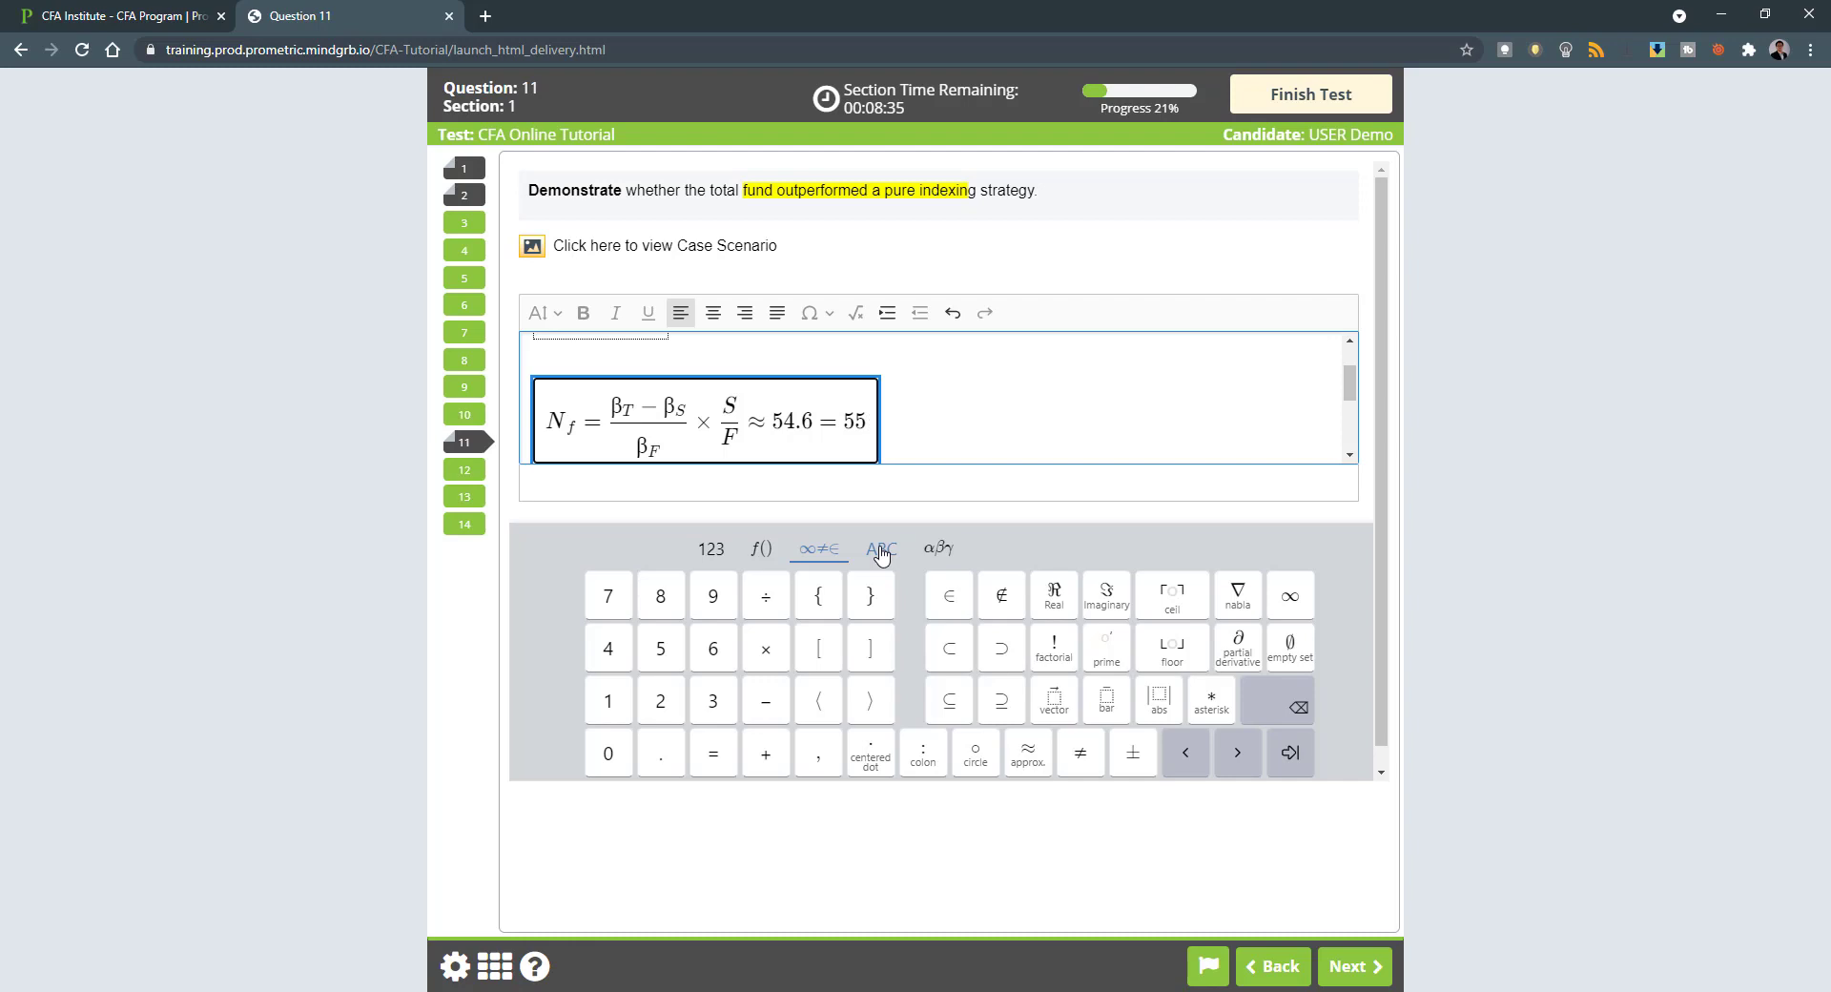
left_click(881, 551)
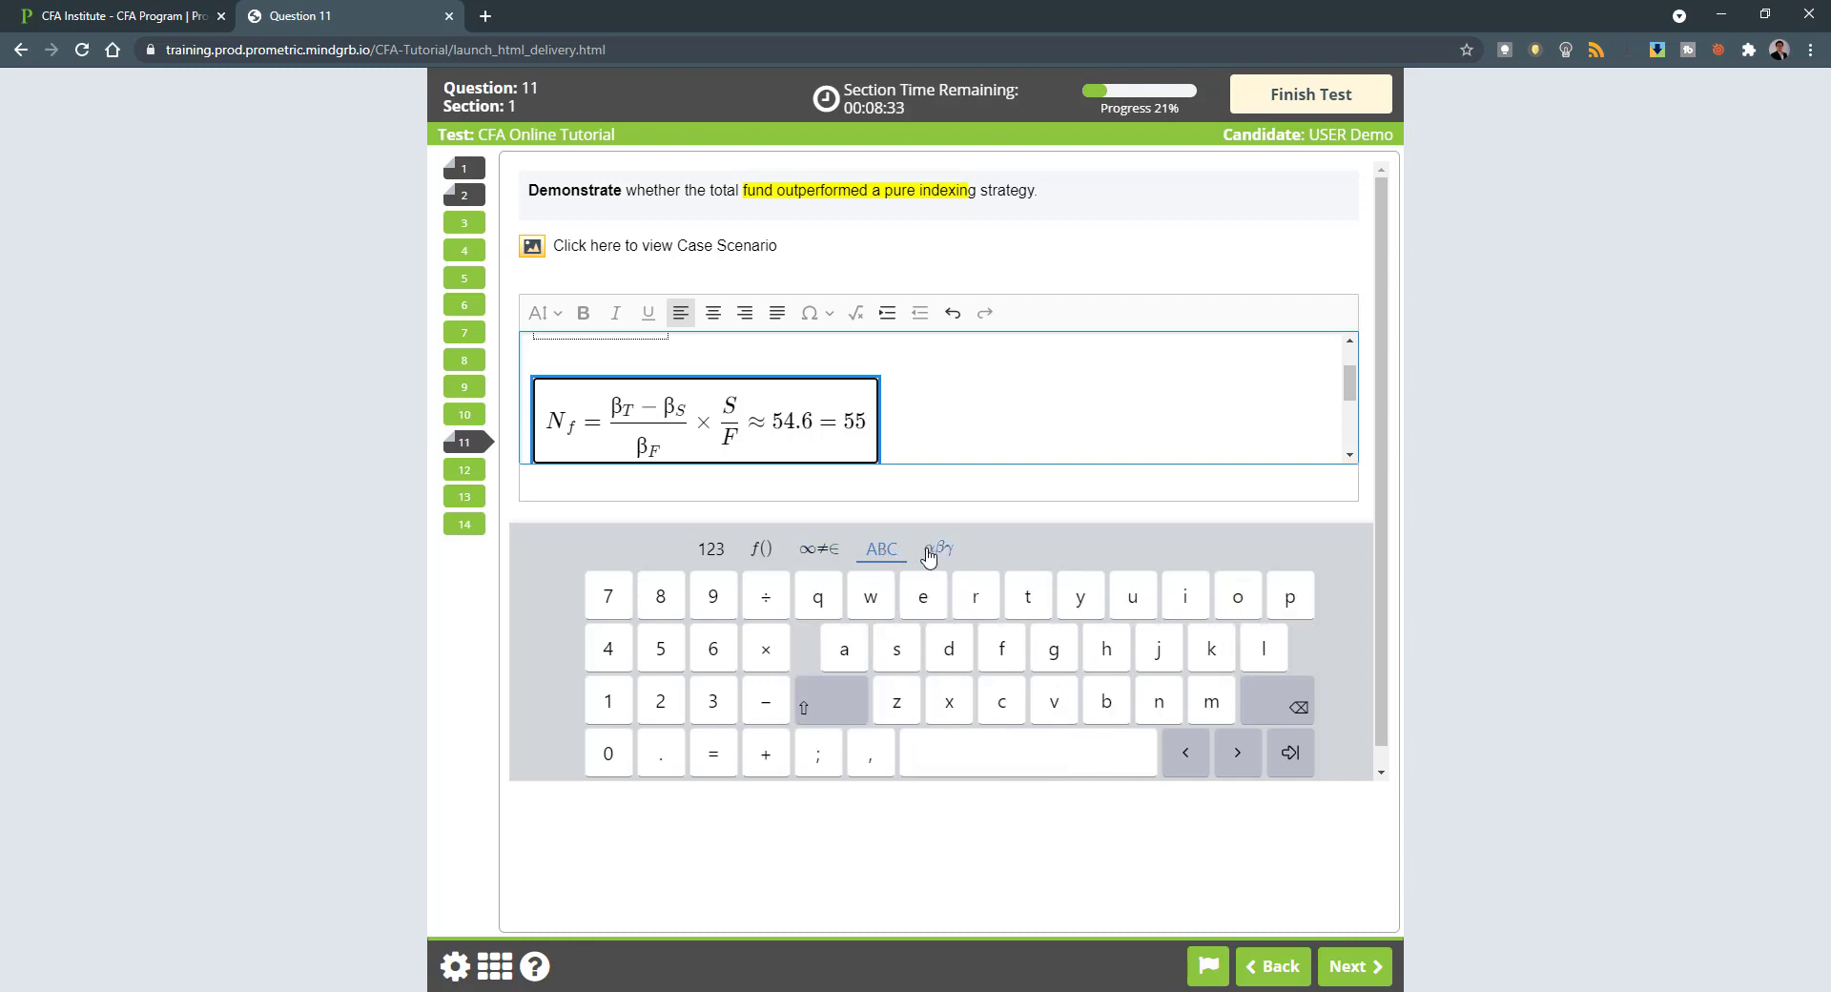
left_click(925, 552)
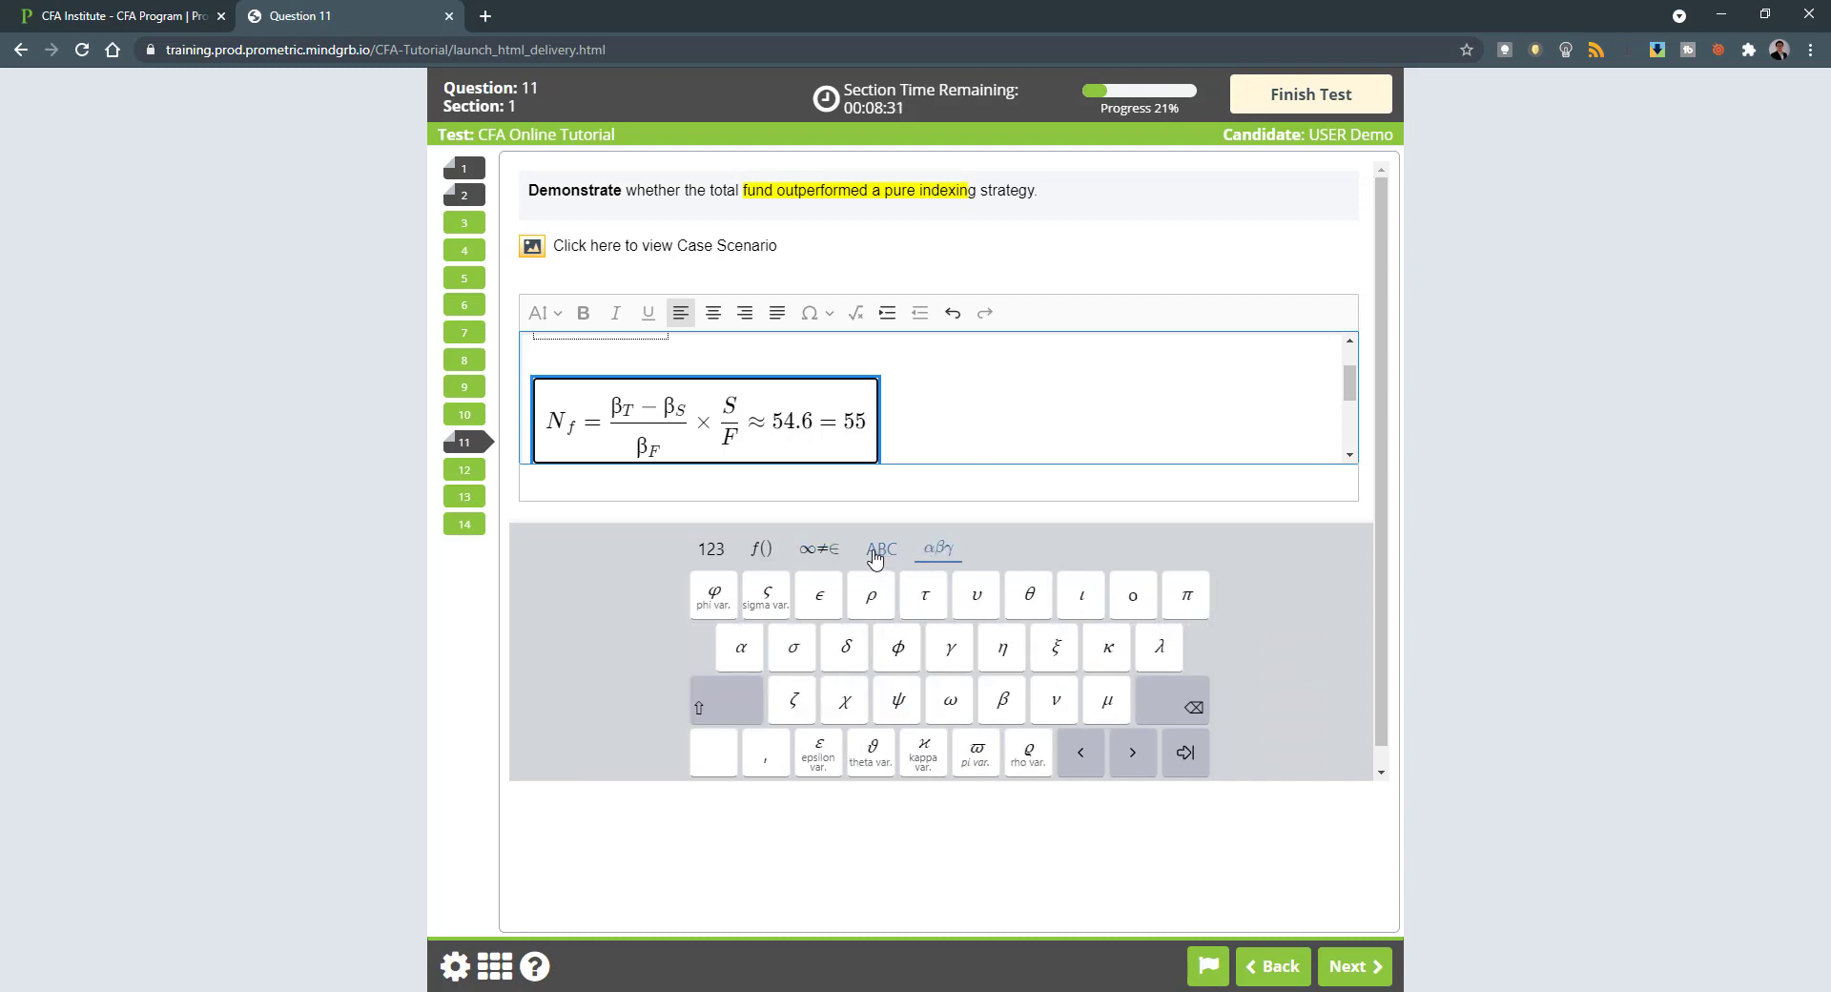
left_click(879, 551)
left_click(818, 549)
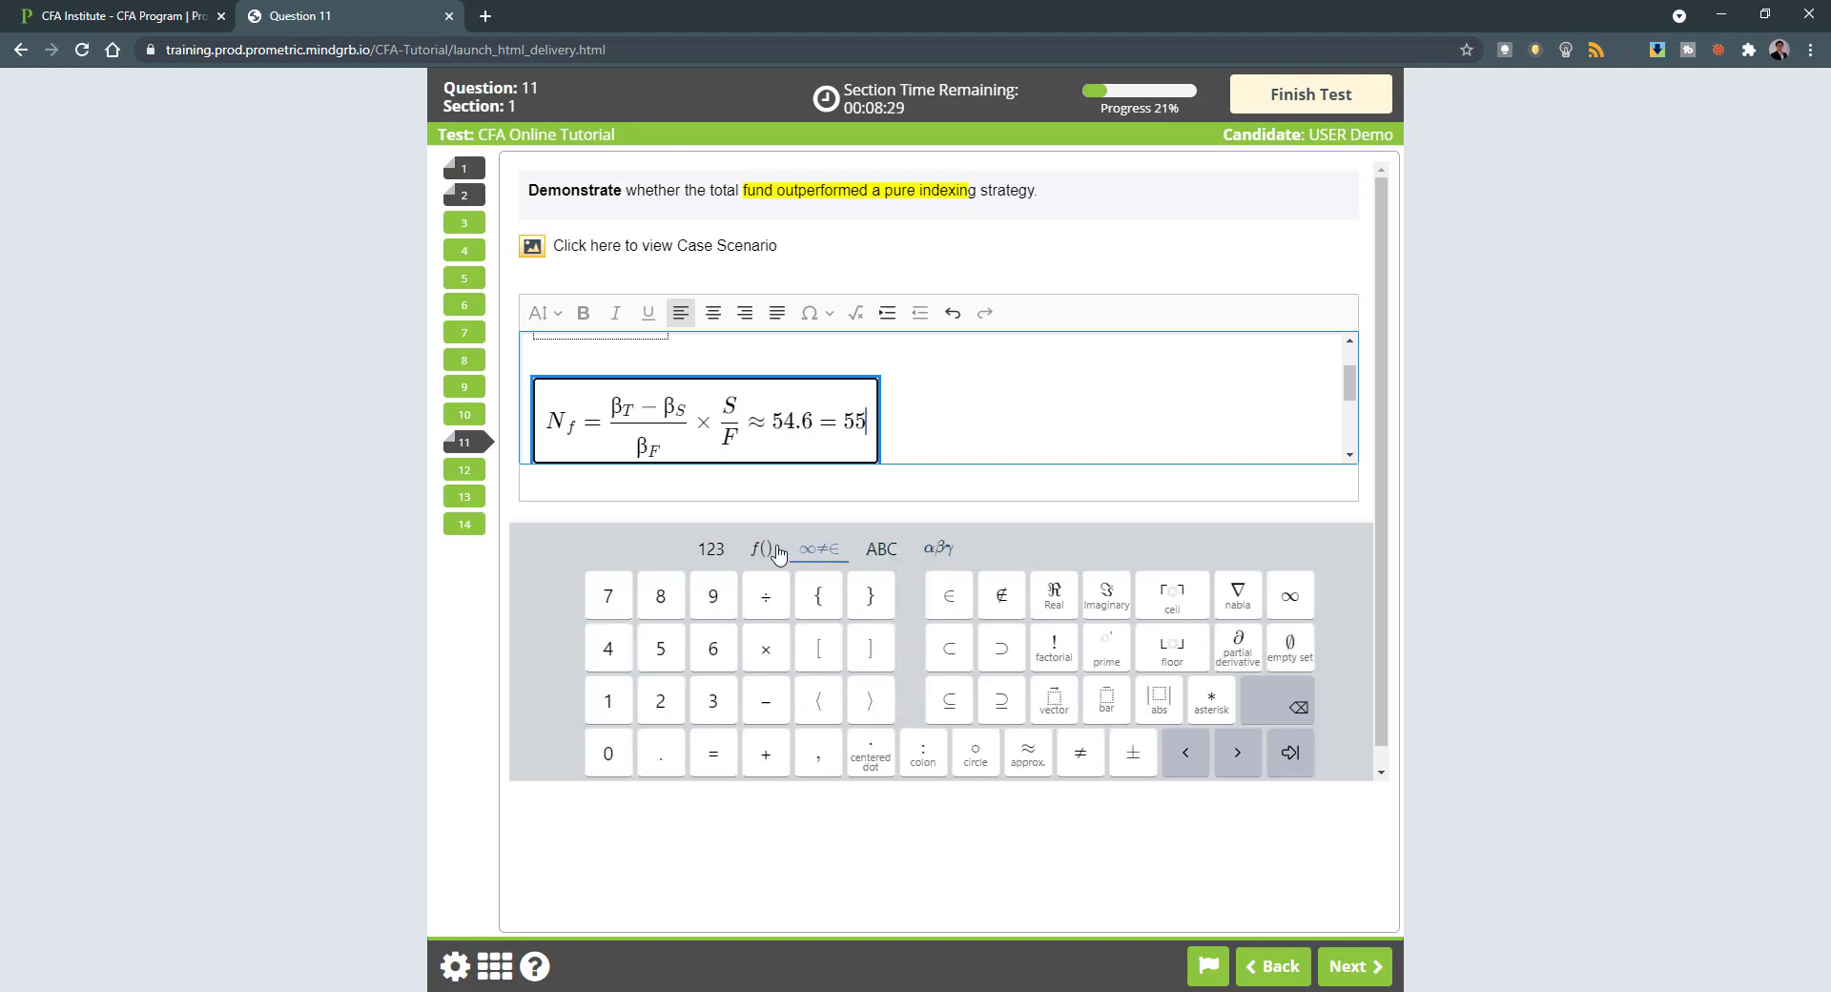
left_click(761, 549)
left_click(946, 438)
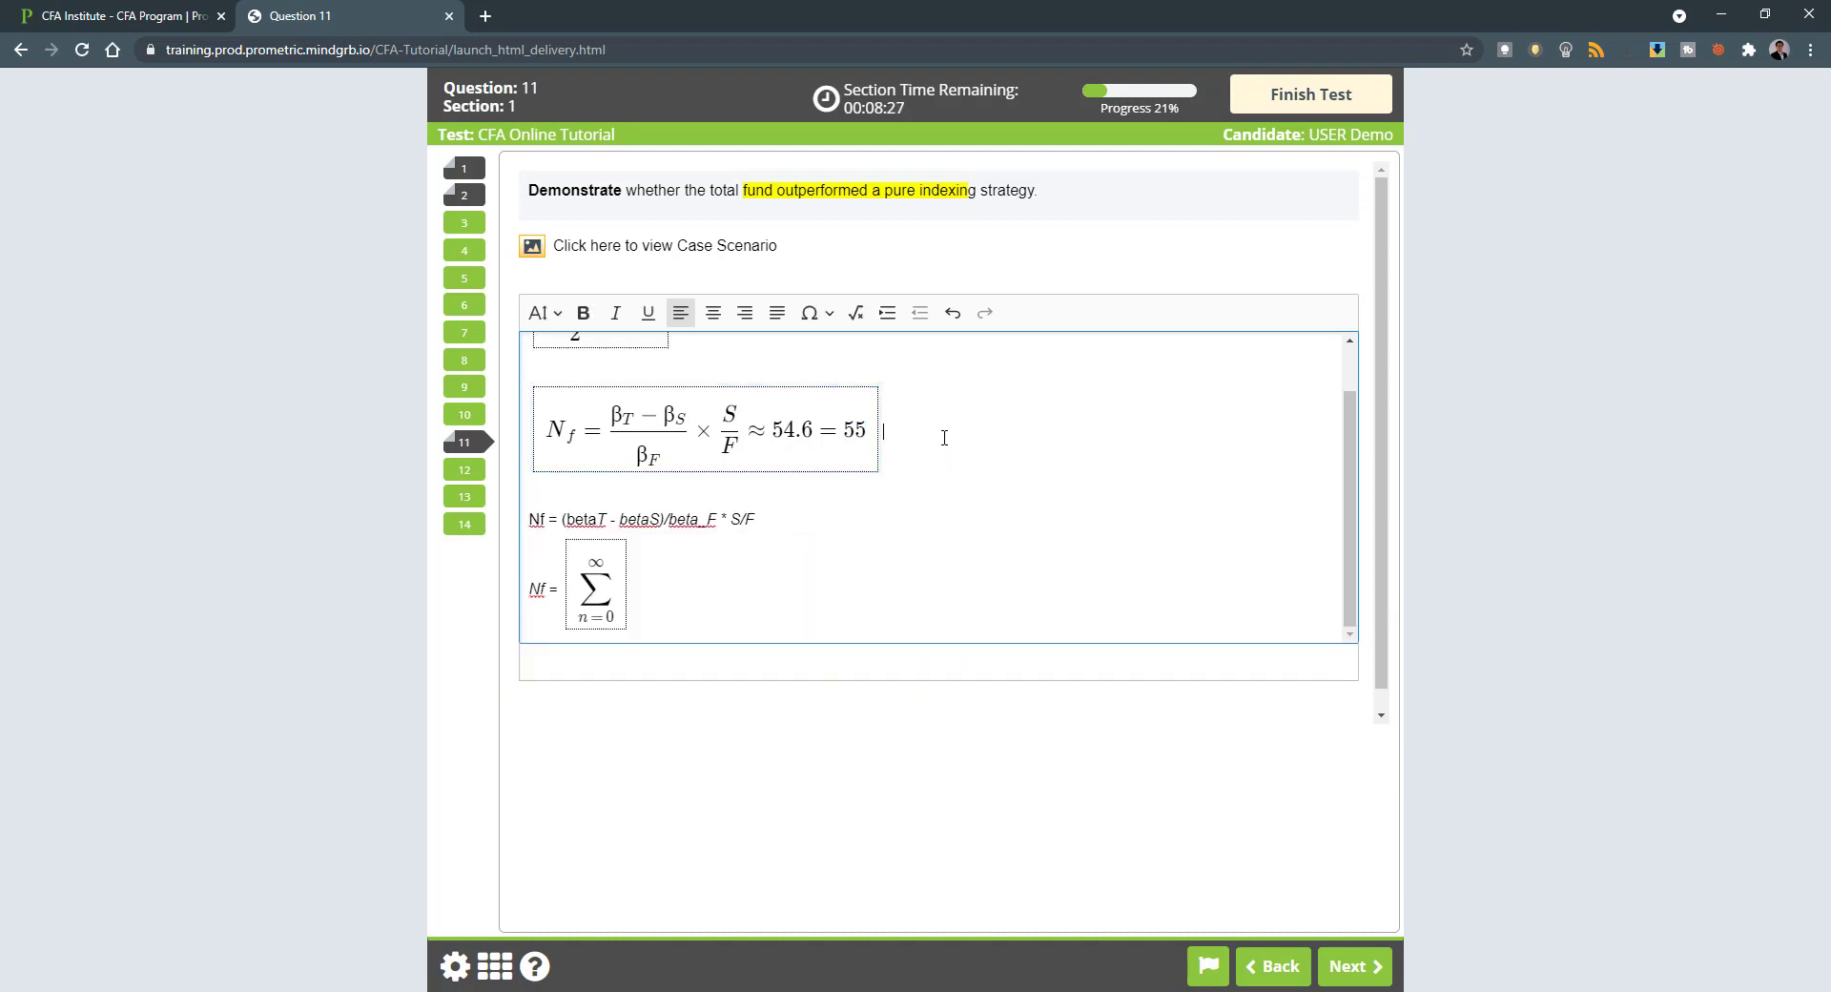
left_click(923, 437)
left_click(876, 440)
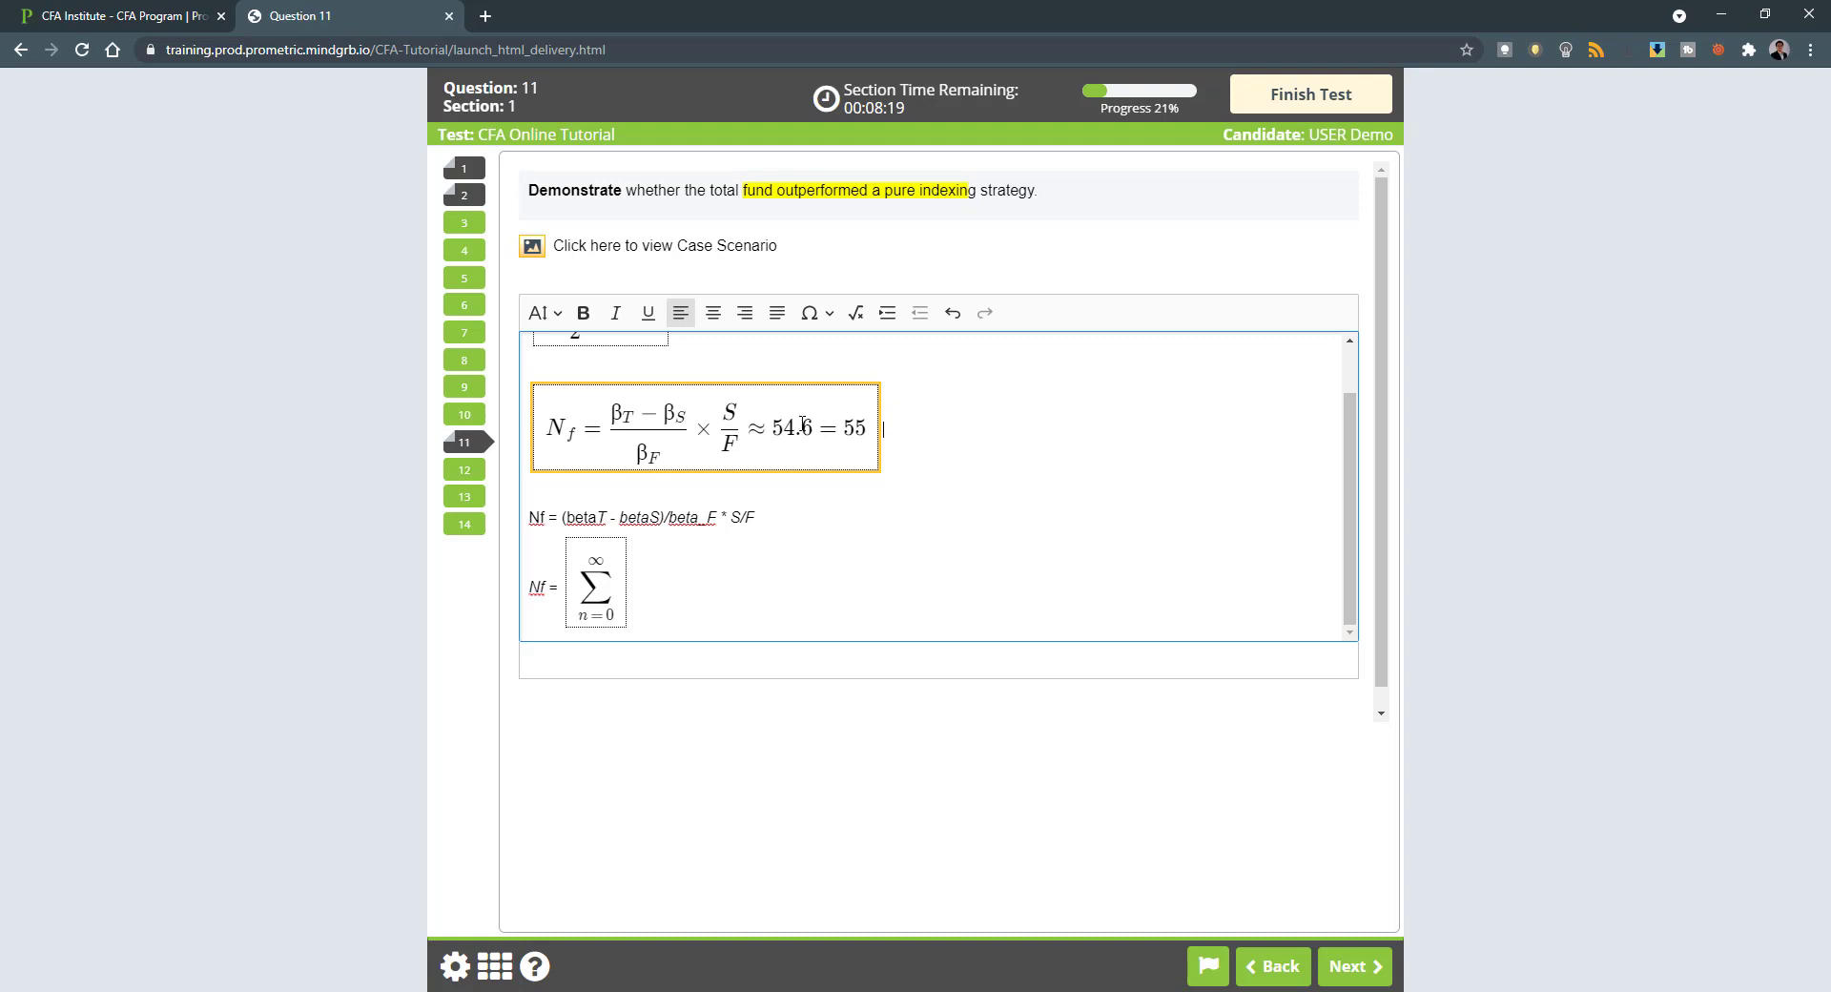
left_click_drag(768, 516, 541, 517)
left_click(759, 517)
left_click_drag(760, 517, 540, 517)
left_click(688, 536)
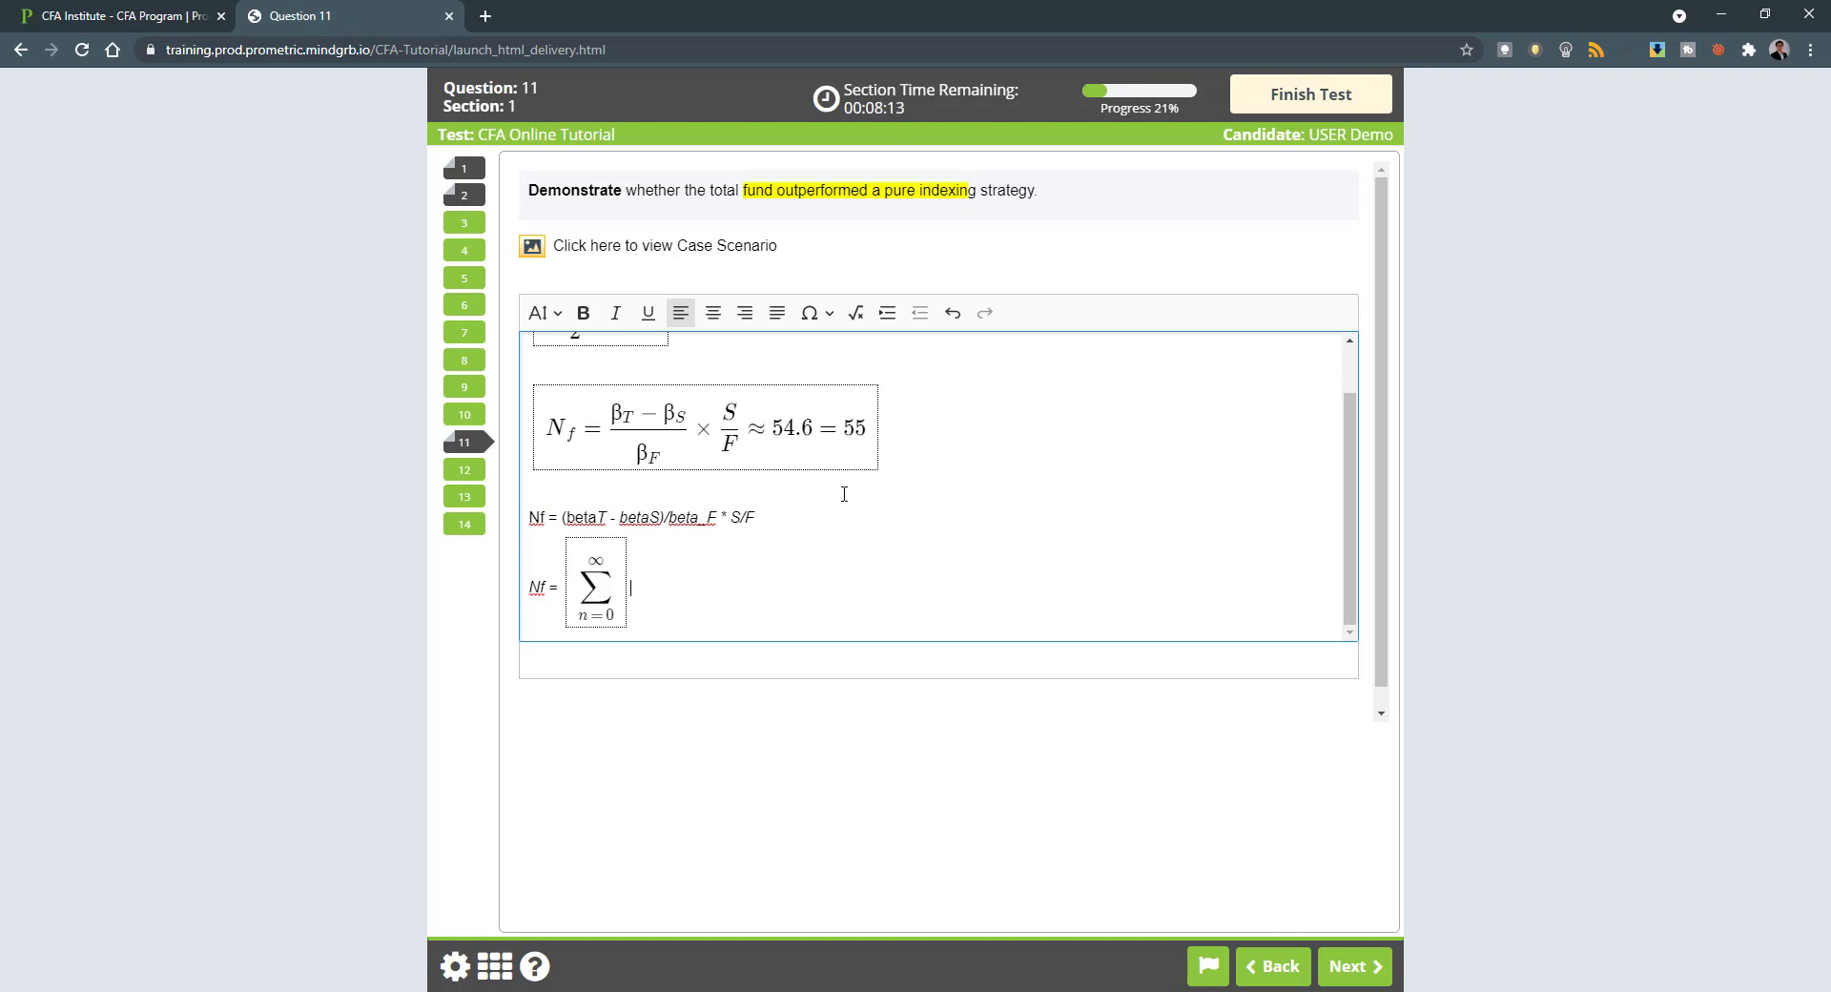
- Go through questions 12 and 13, trying the short answer field, and flag question 14
left_click(485, 468)
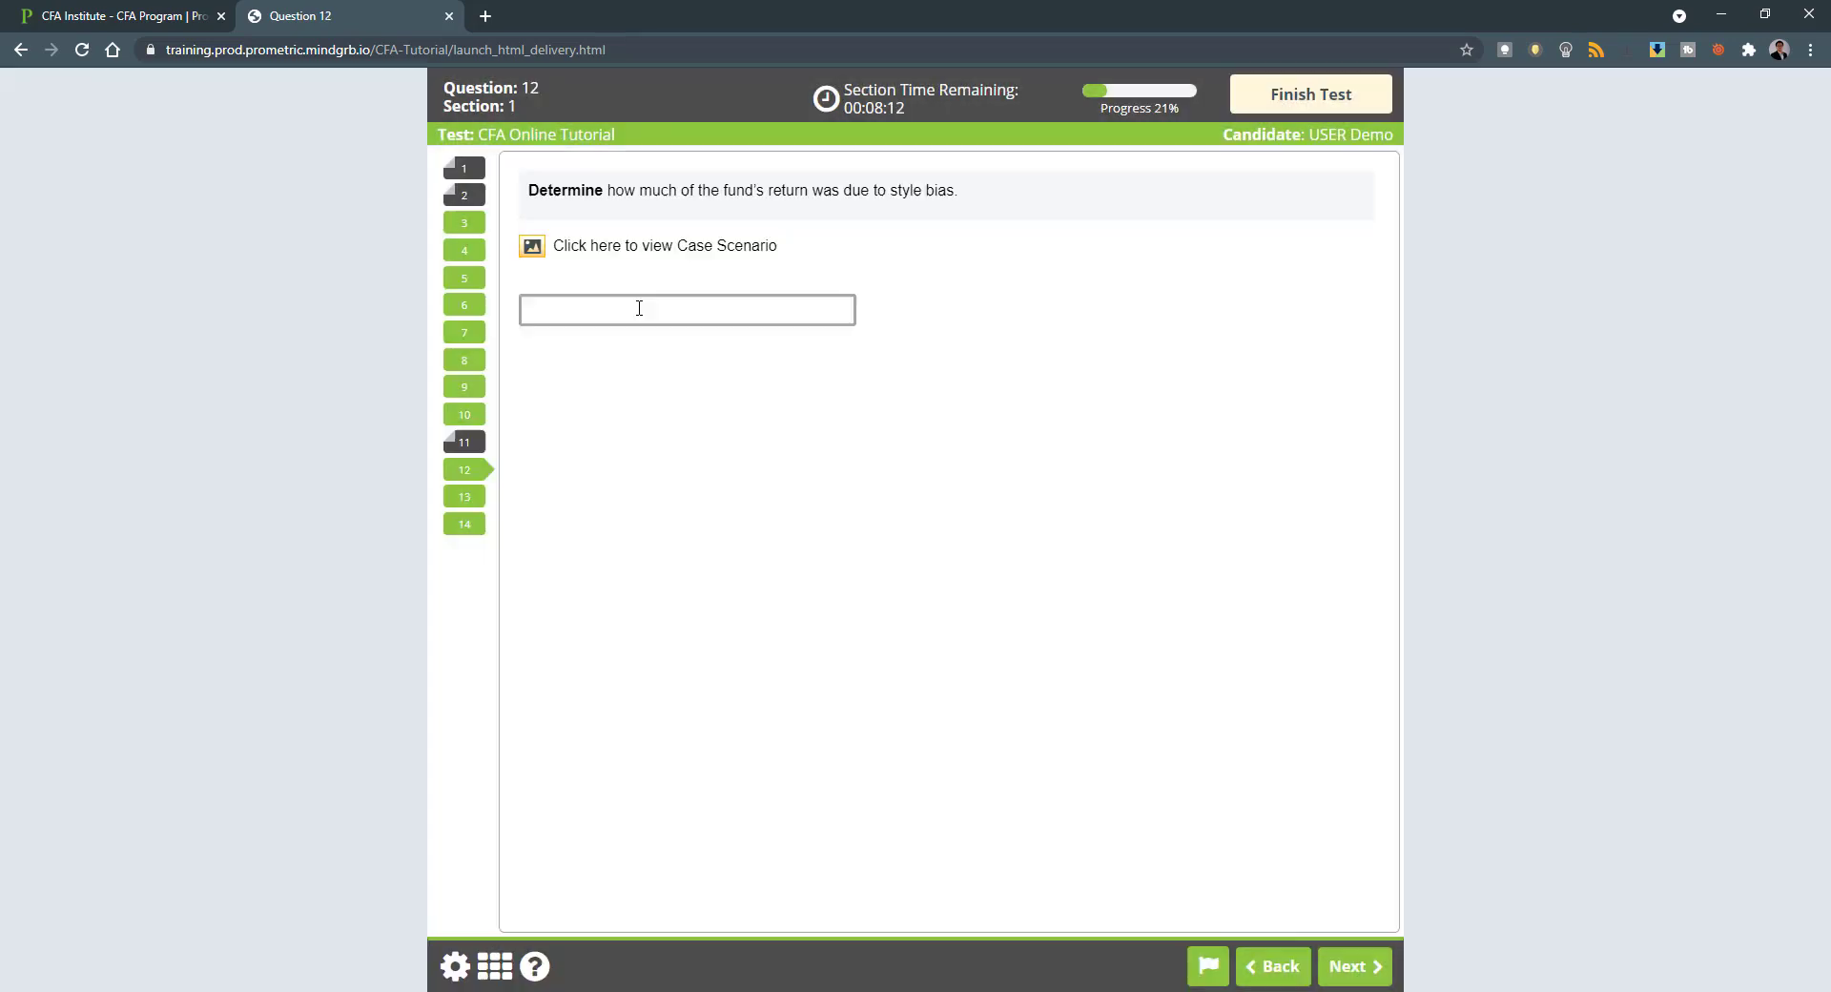
left_click(636, 310)
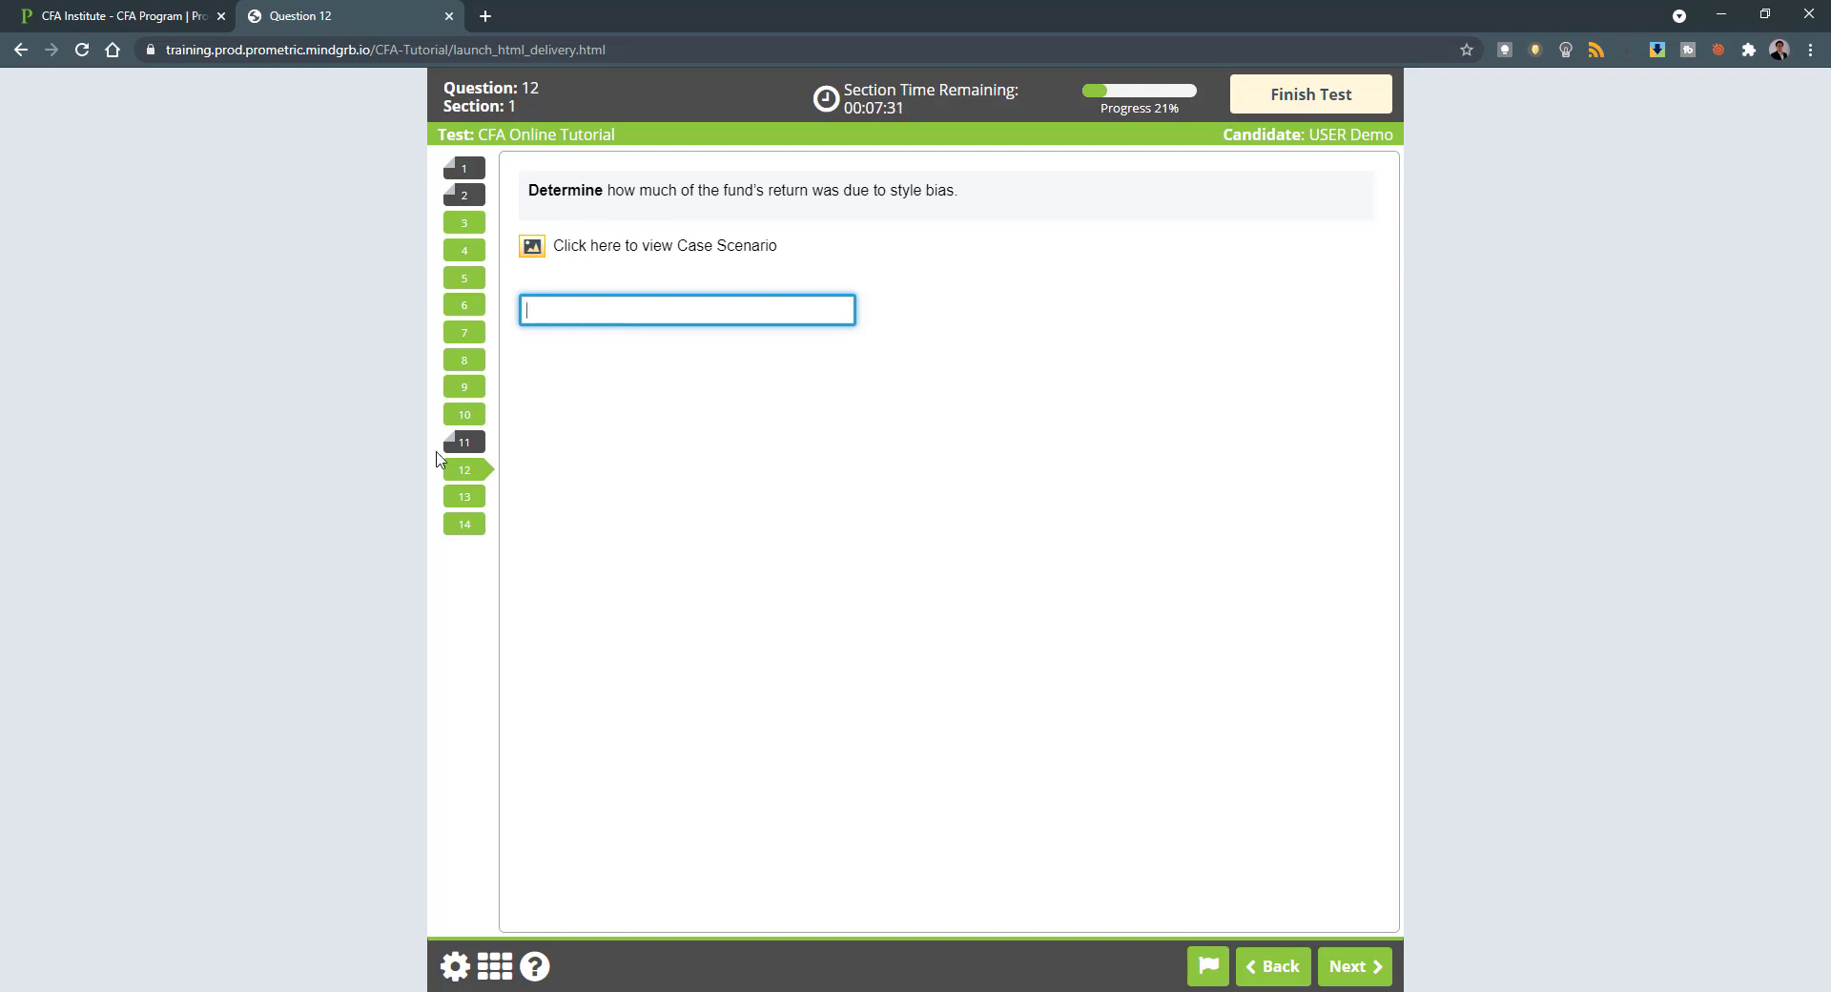
left_click(464, 497)
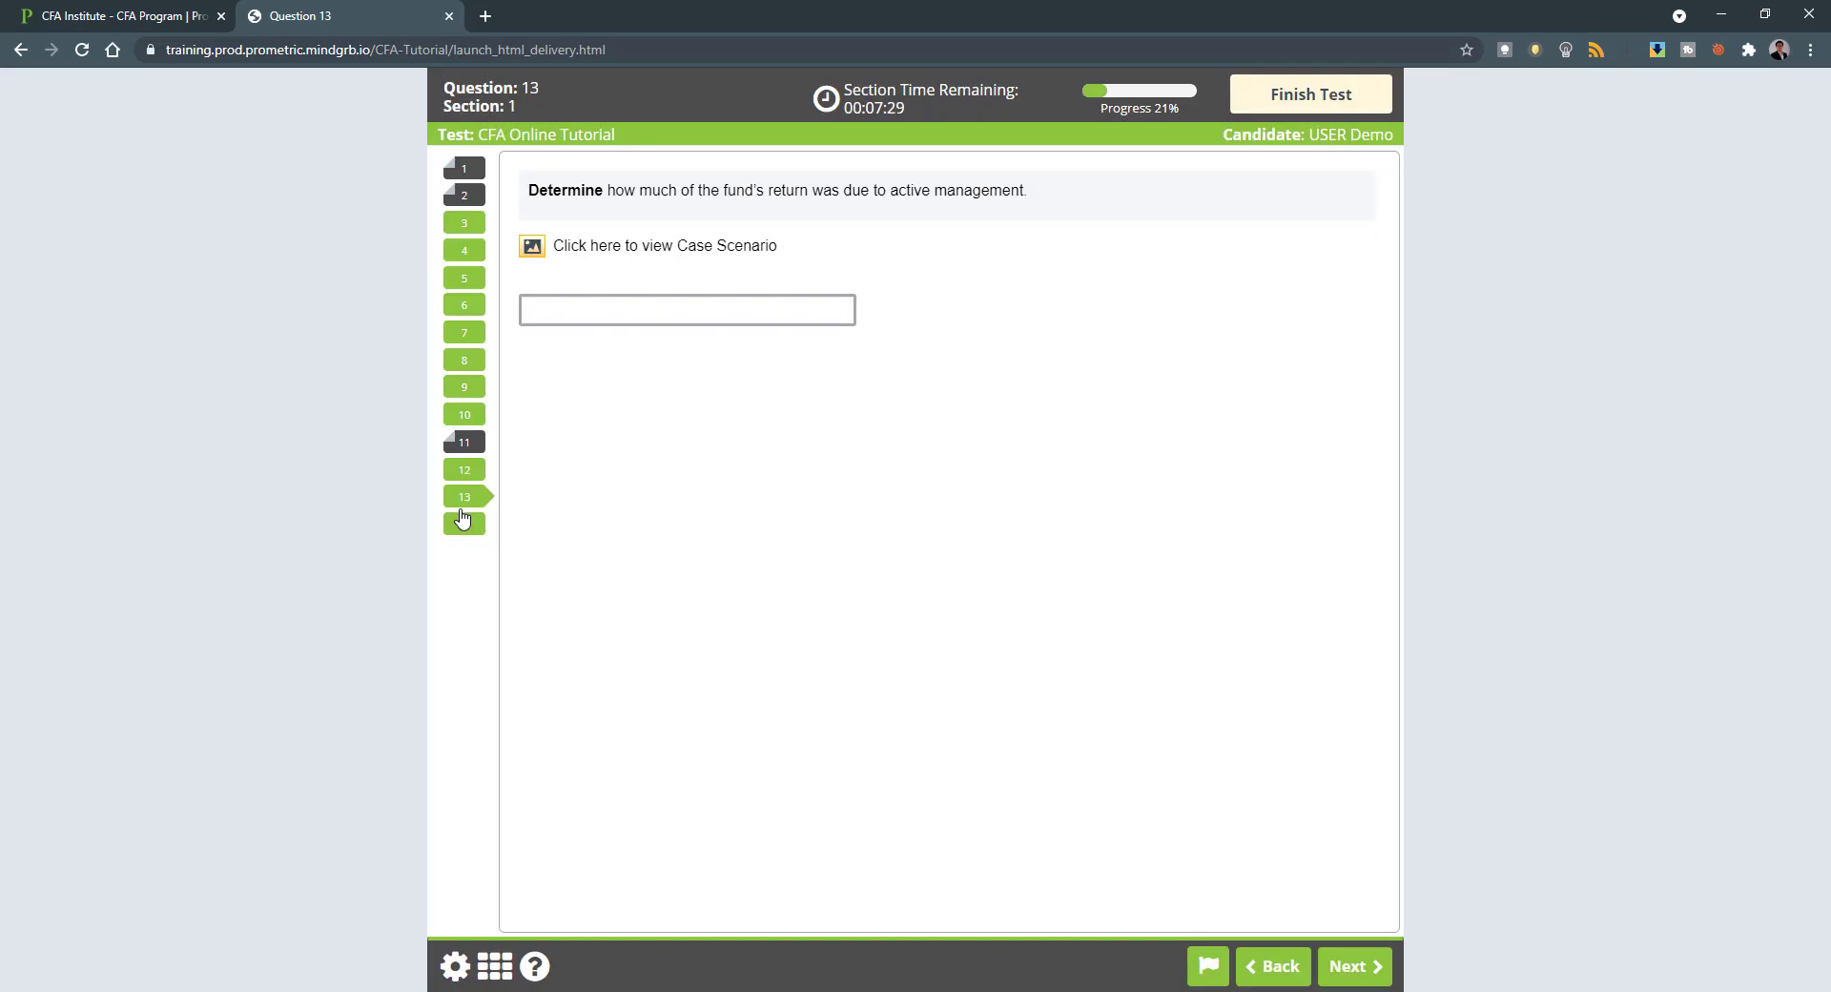
left_click(464, 522)
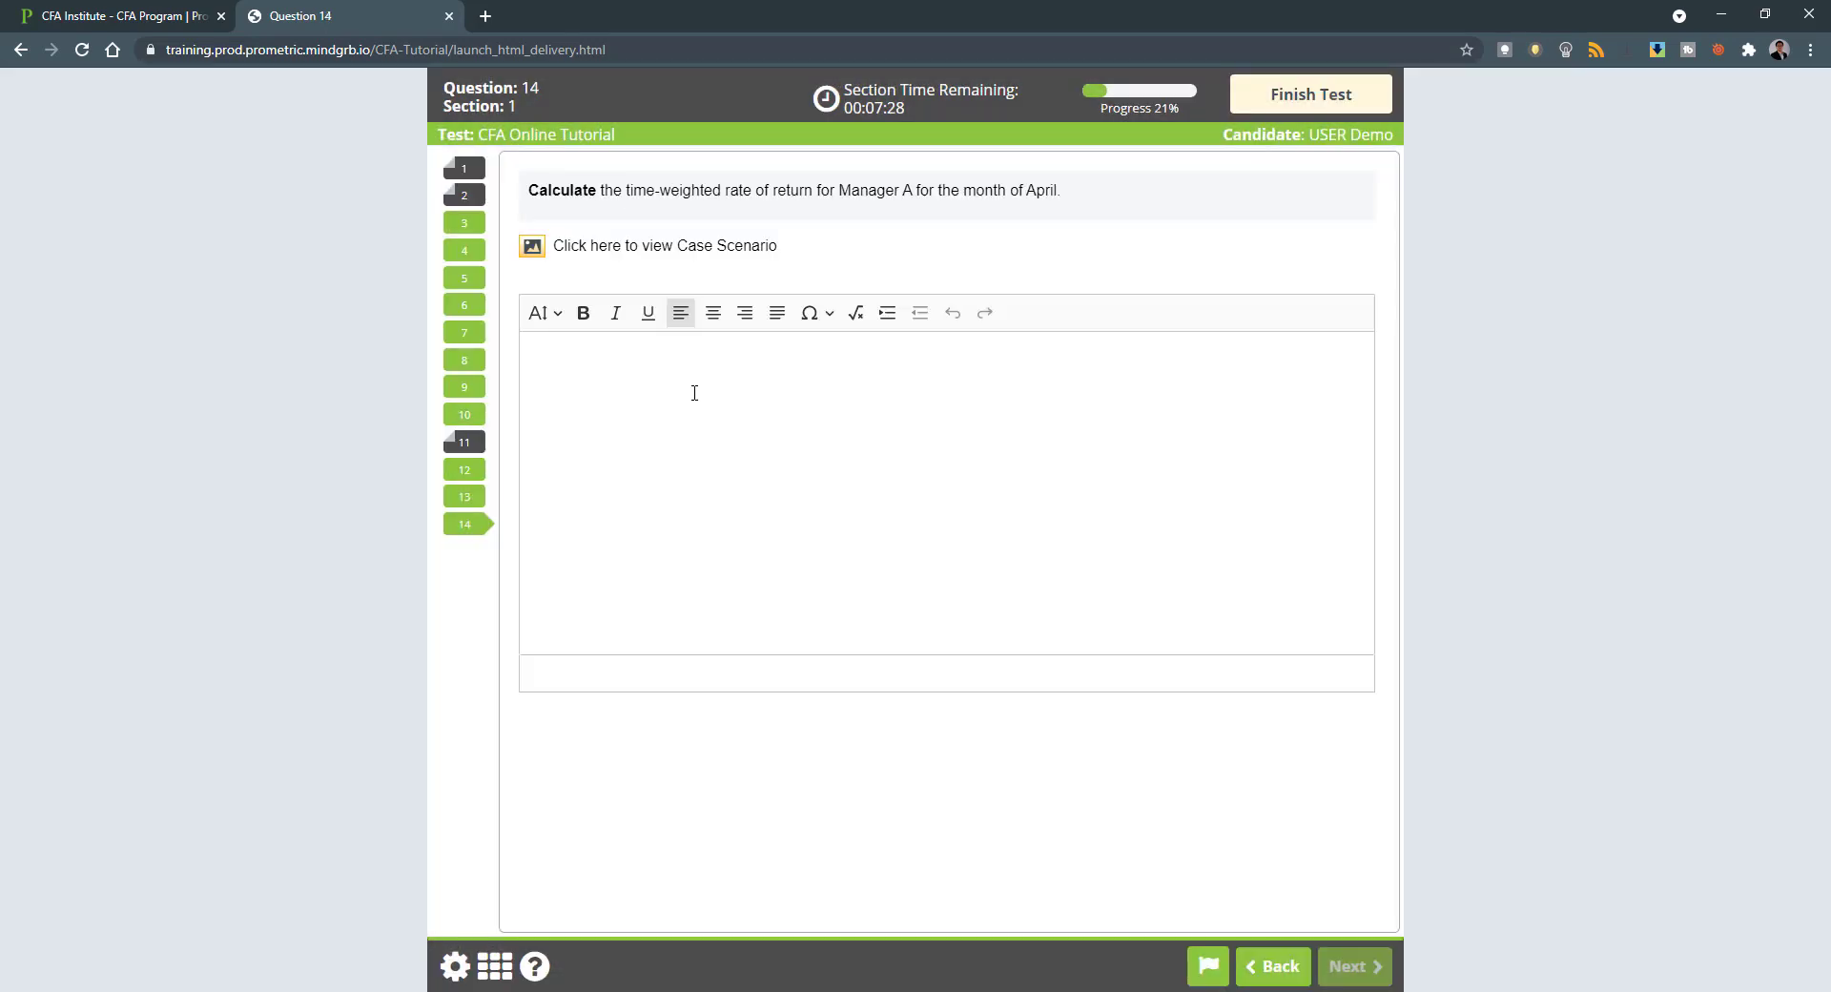
left_click(694, 392)
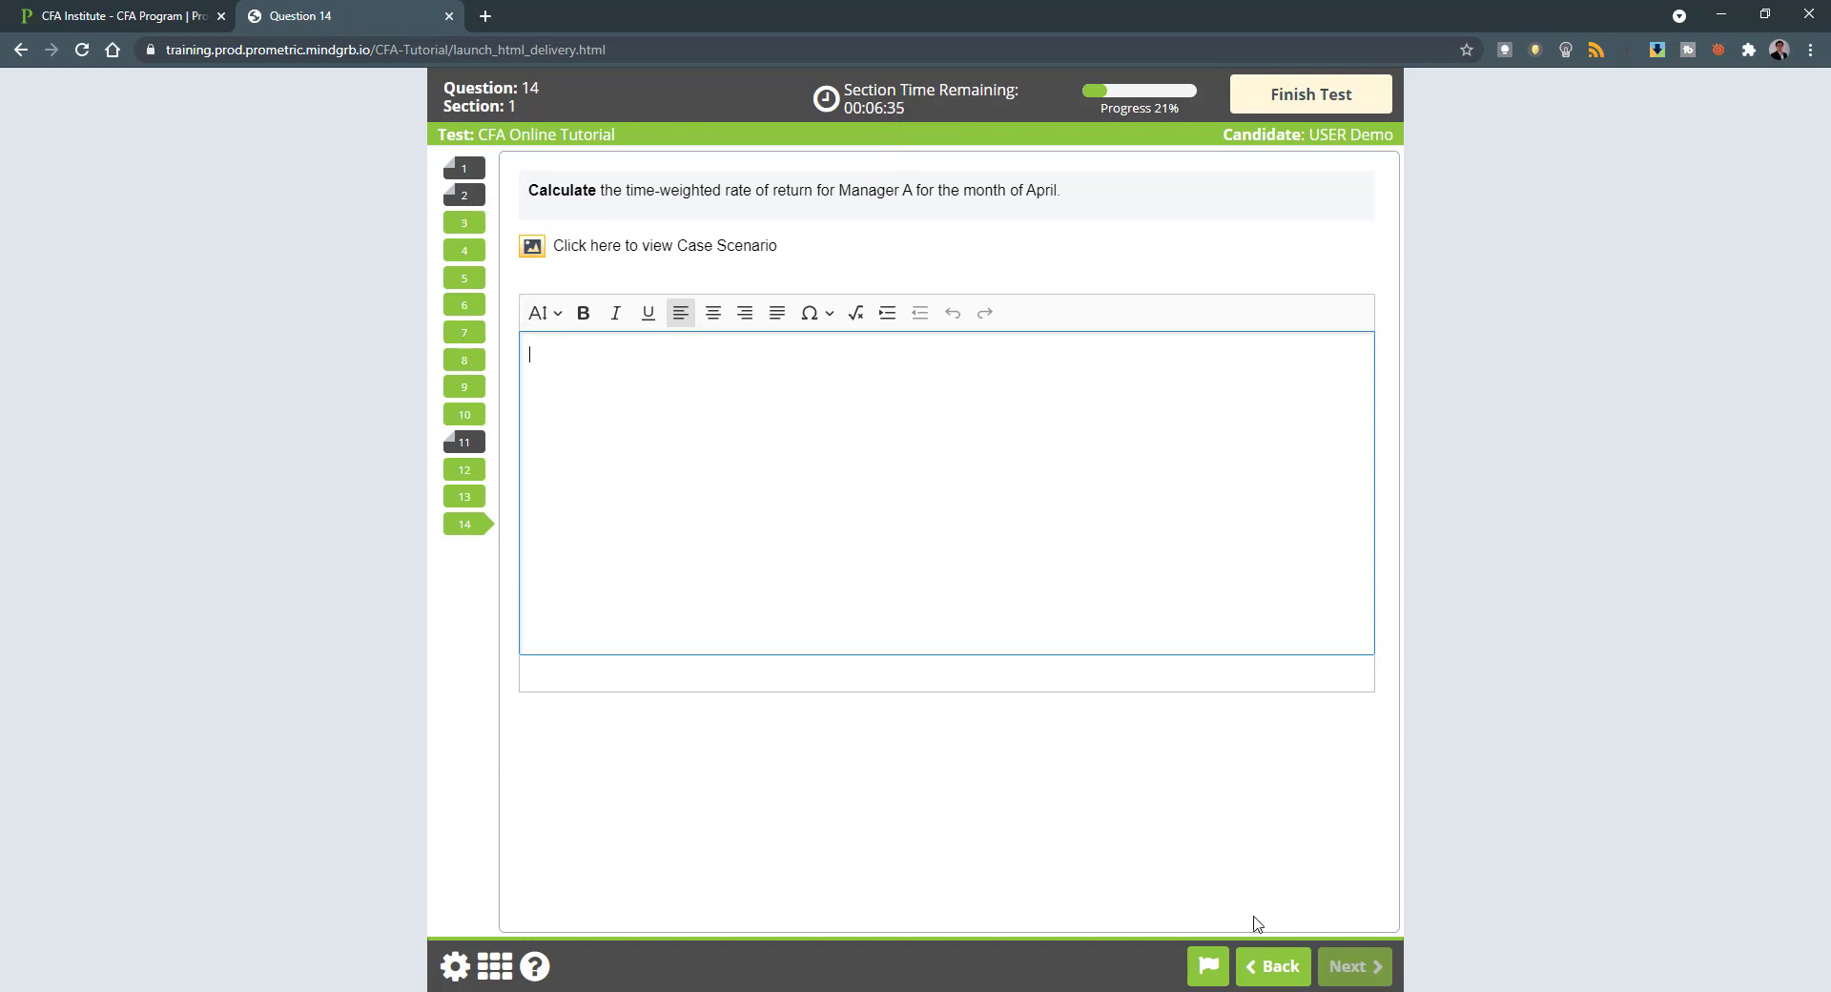
left_click(1208, 966)
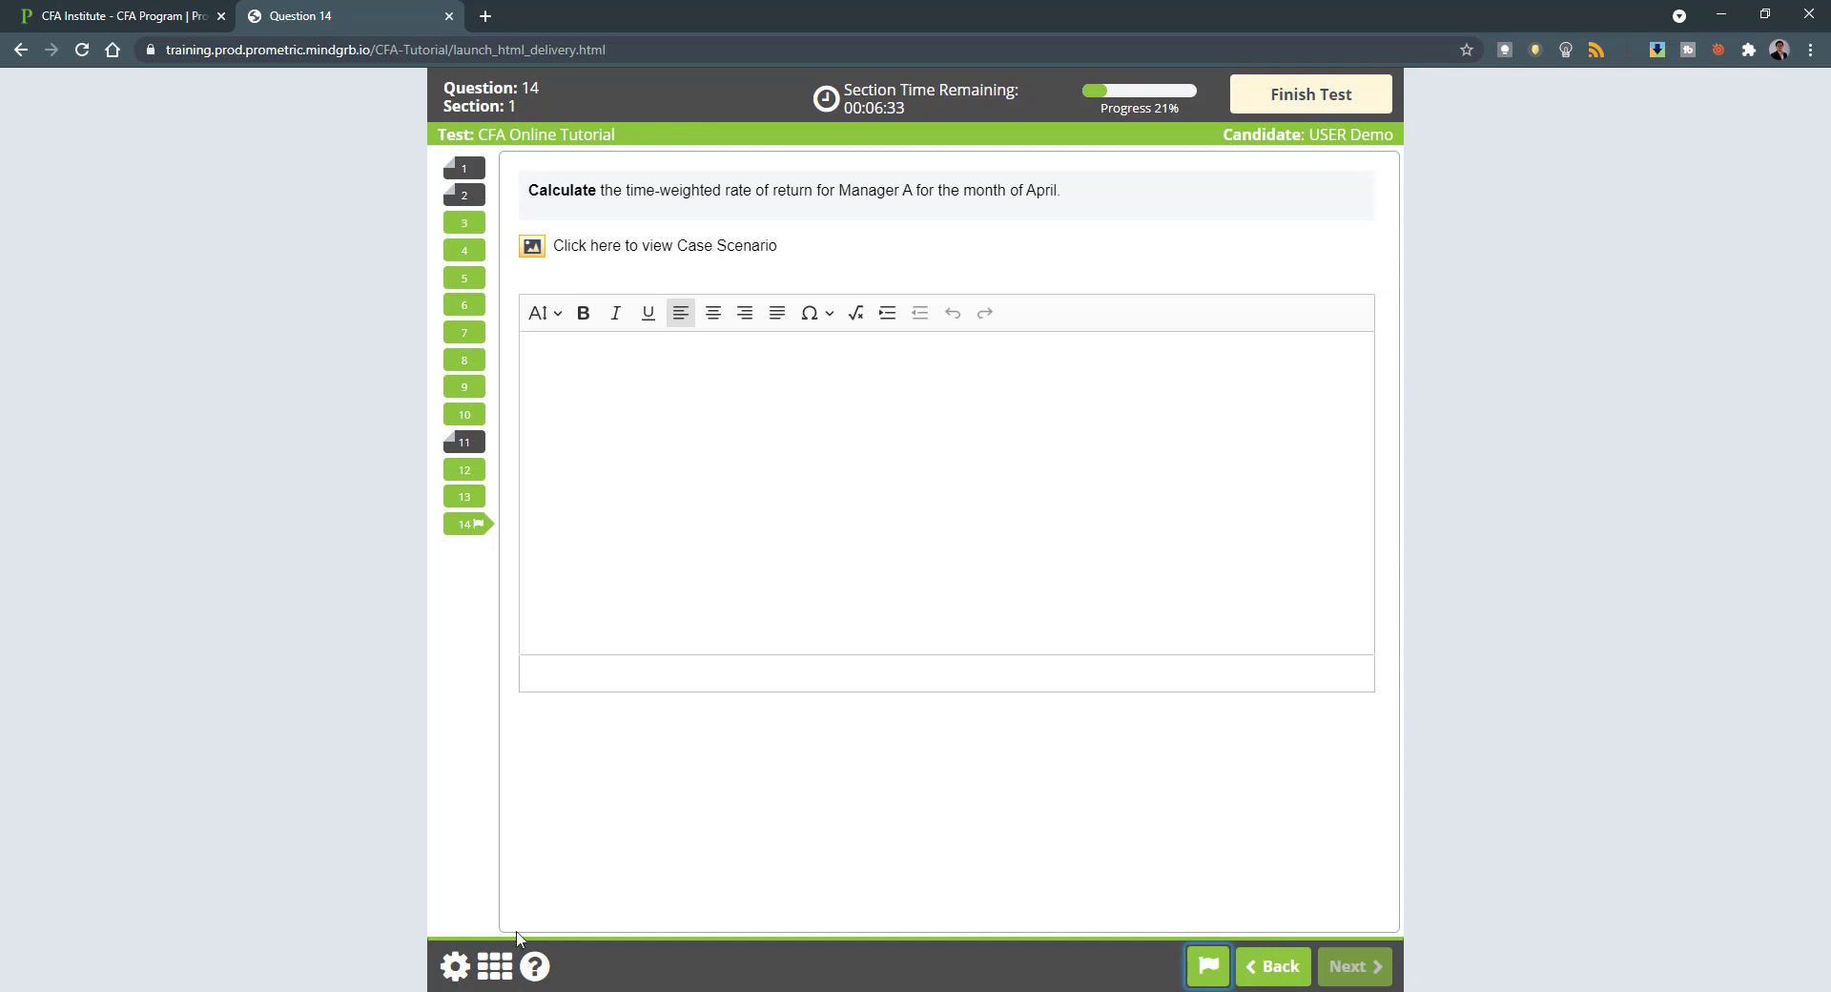
- Open the section review, filter the questions by unattempted, attempted and flagged, and remove the filters
left_click(495, 966)
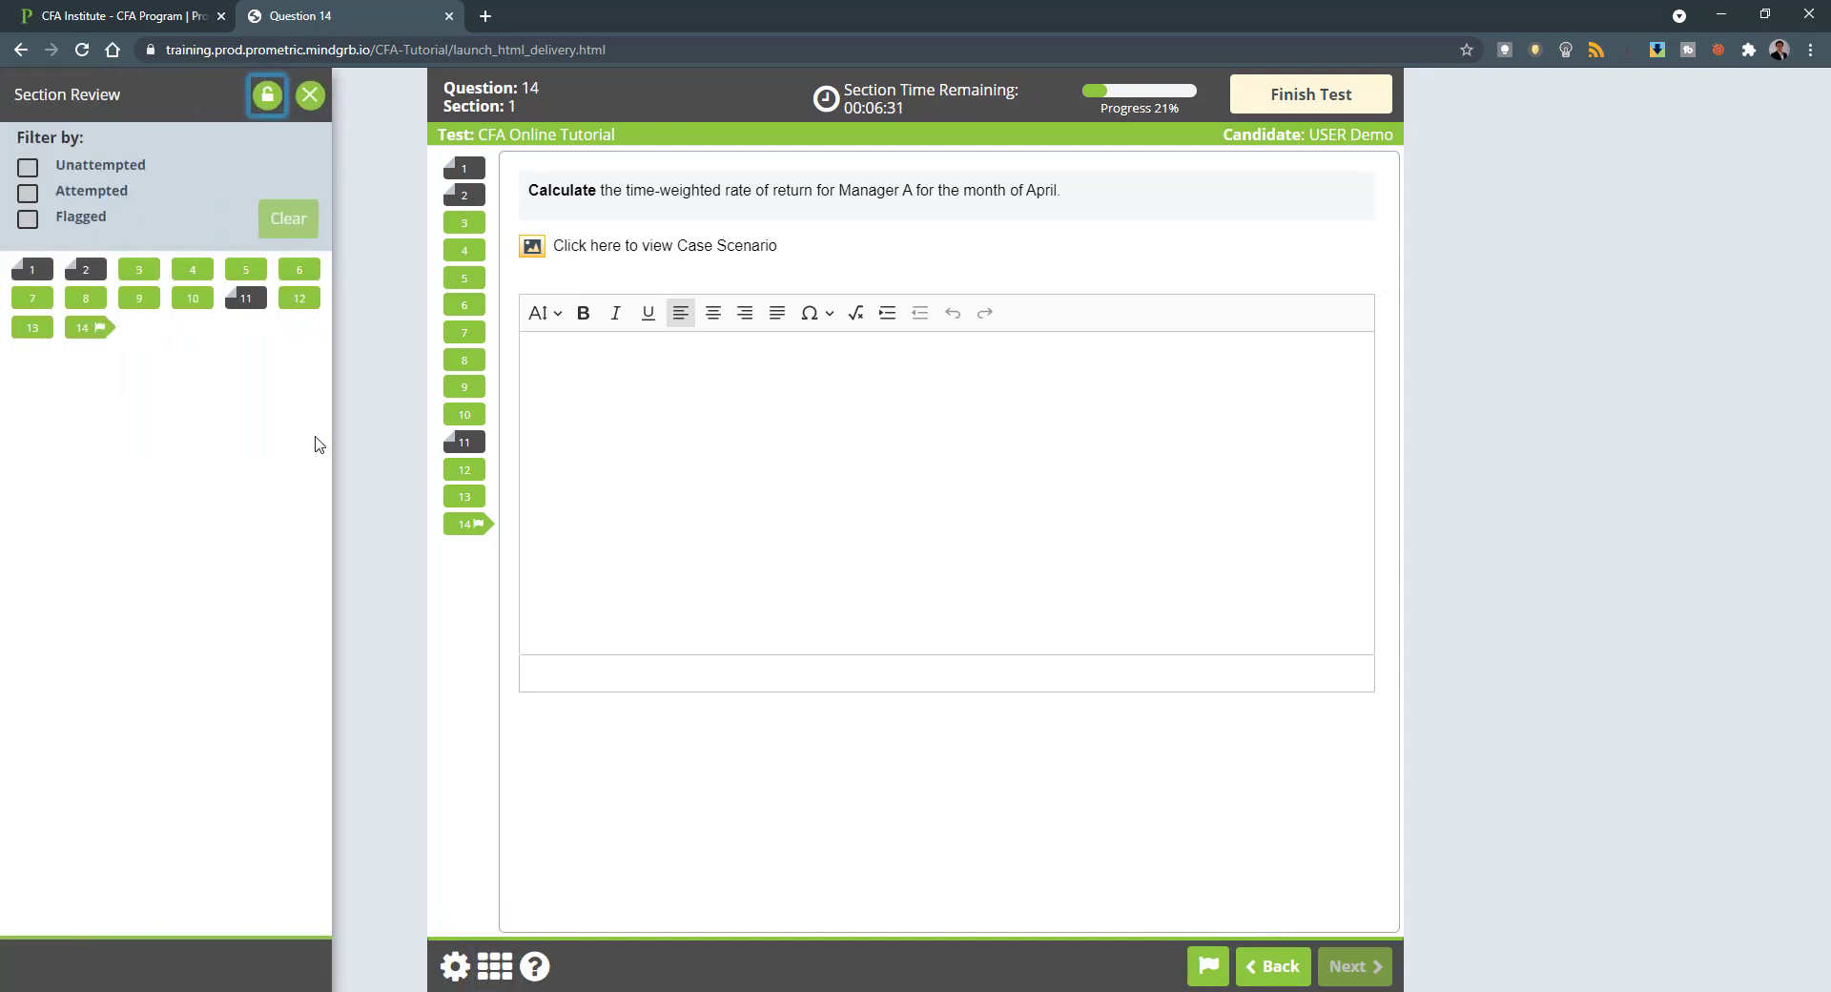
left_click(81, 169)
left_click(91, 191)
left_click(86, 172)
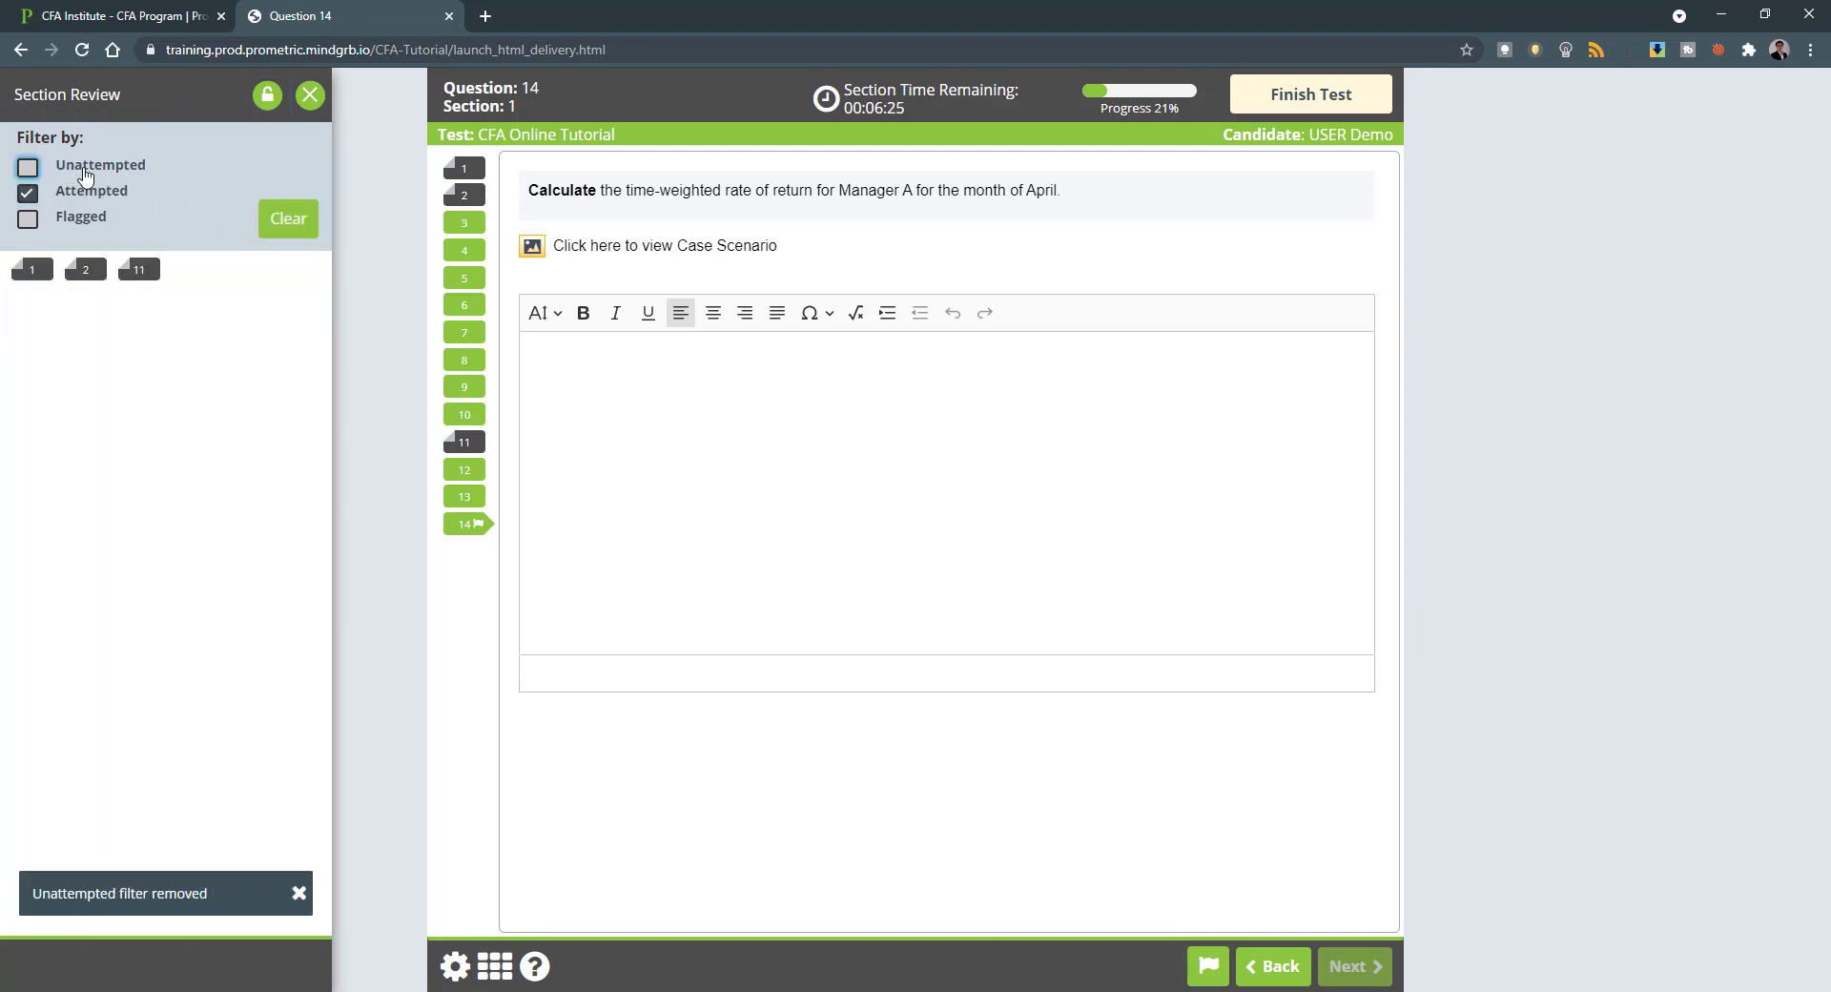
left_click(81, 218)
left_click(82, 192)
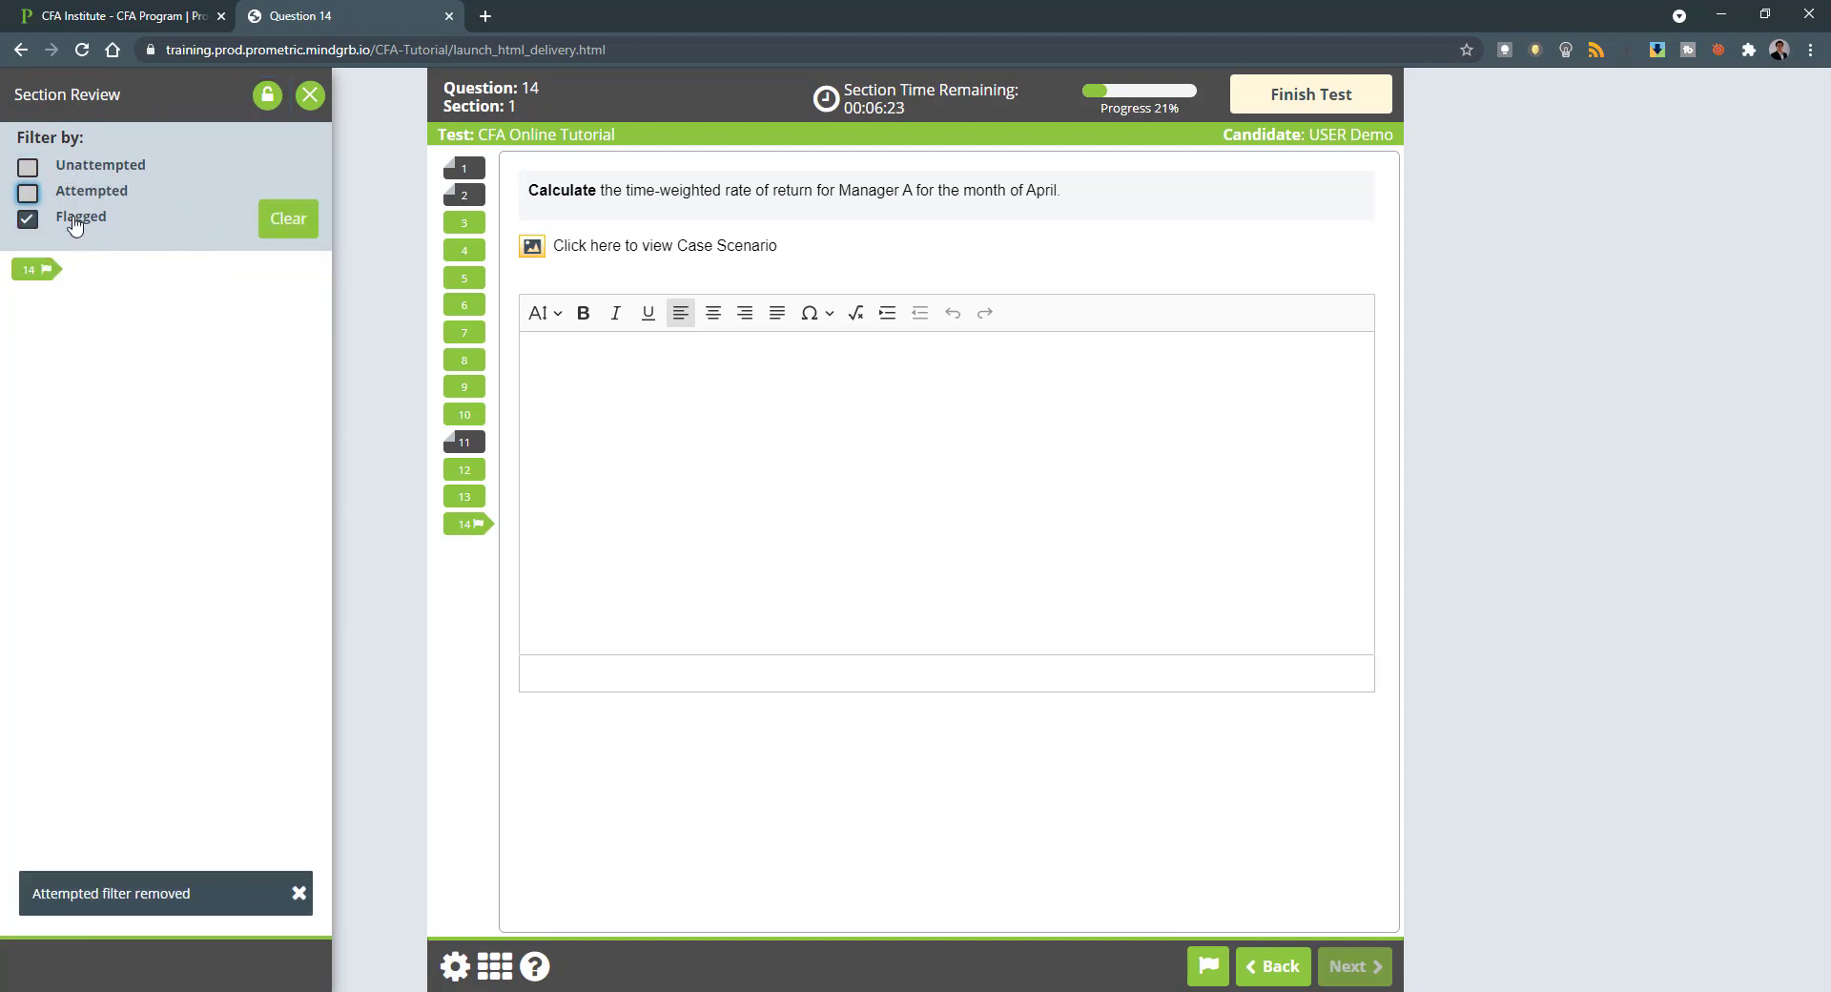
left_click(75, 225)
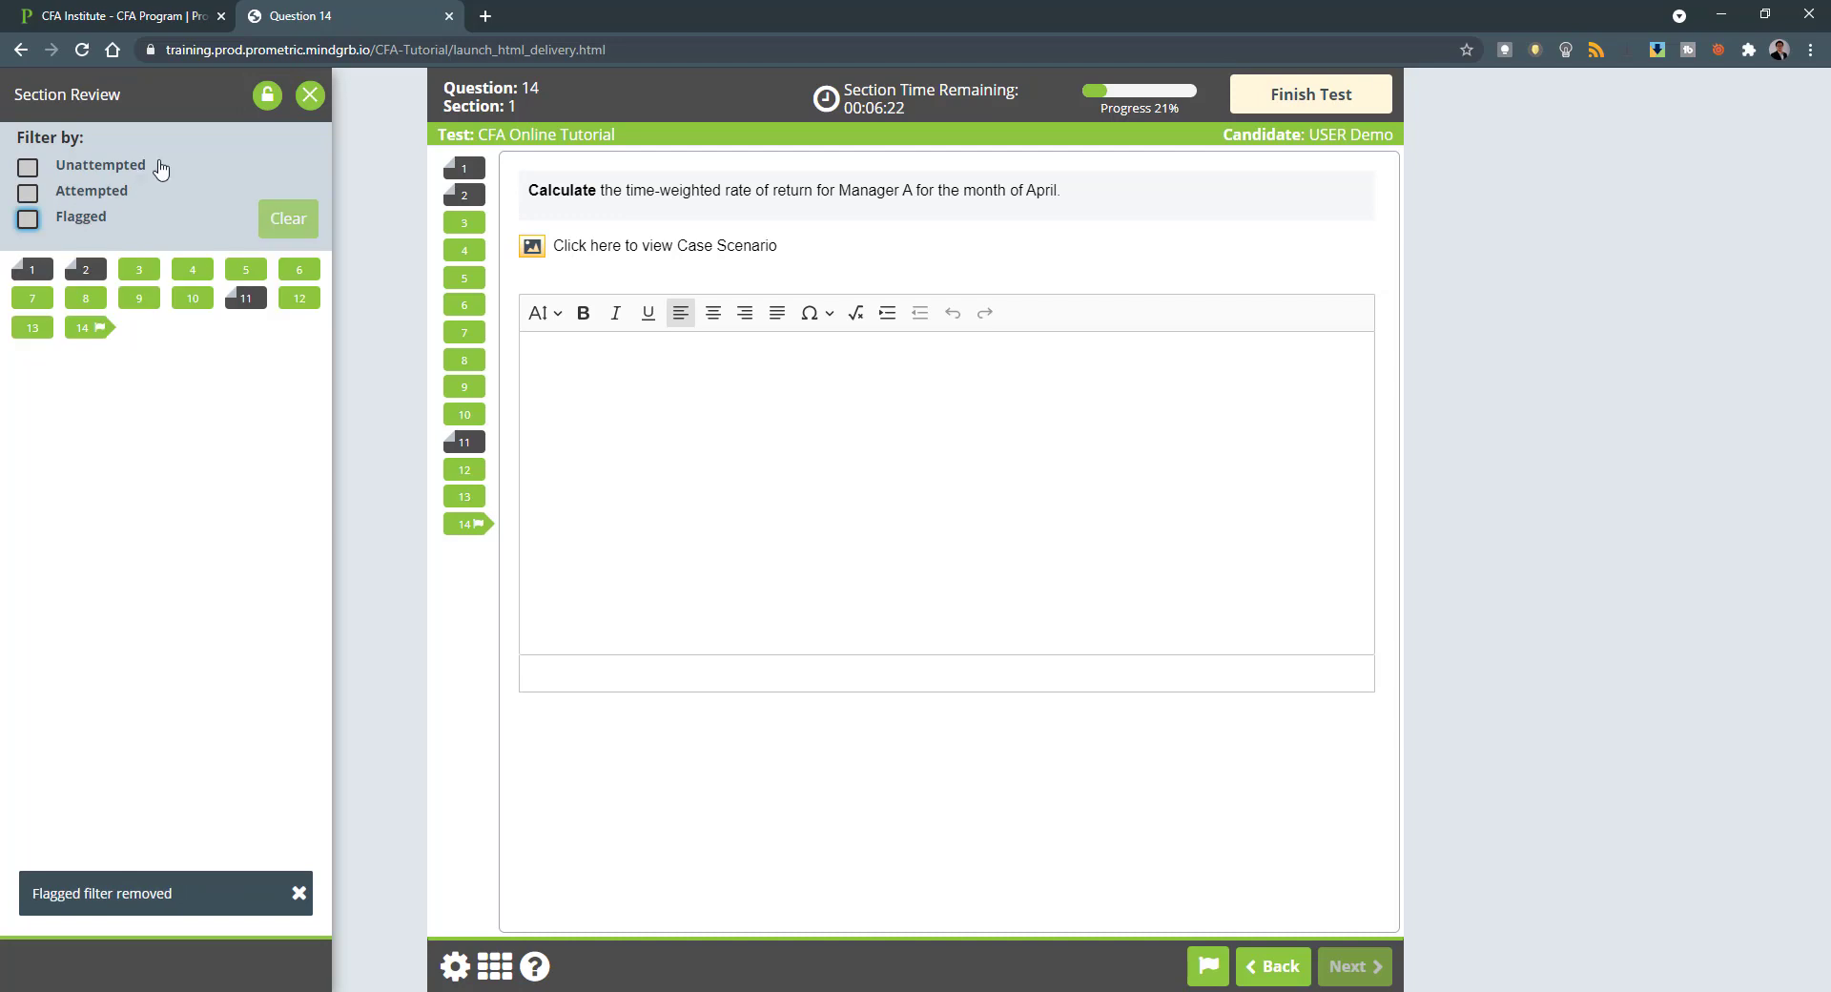
- Lock the section review open to visit questions 10 and 6, and unlock it to go to question 5
left_click(267, 98)
left_click(195, 299)
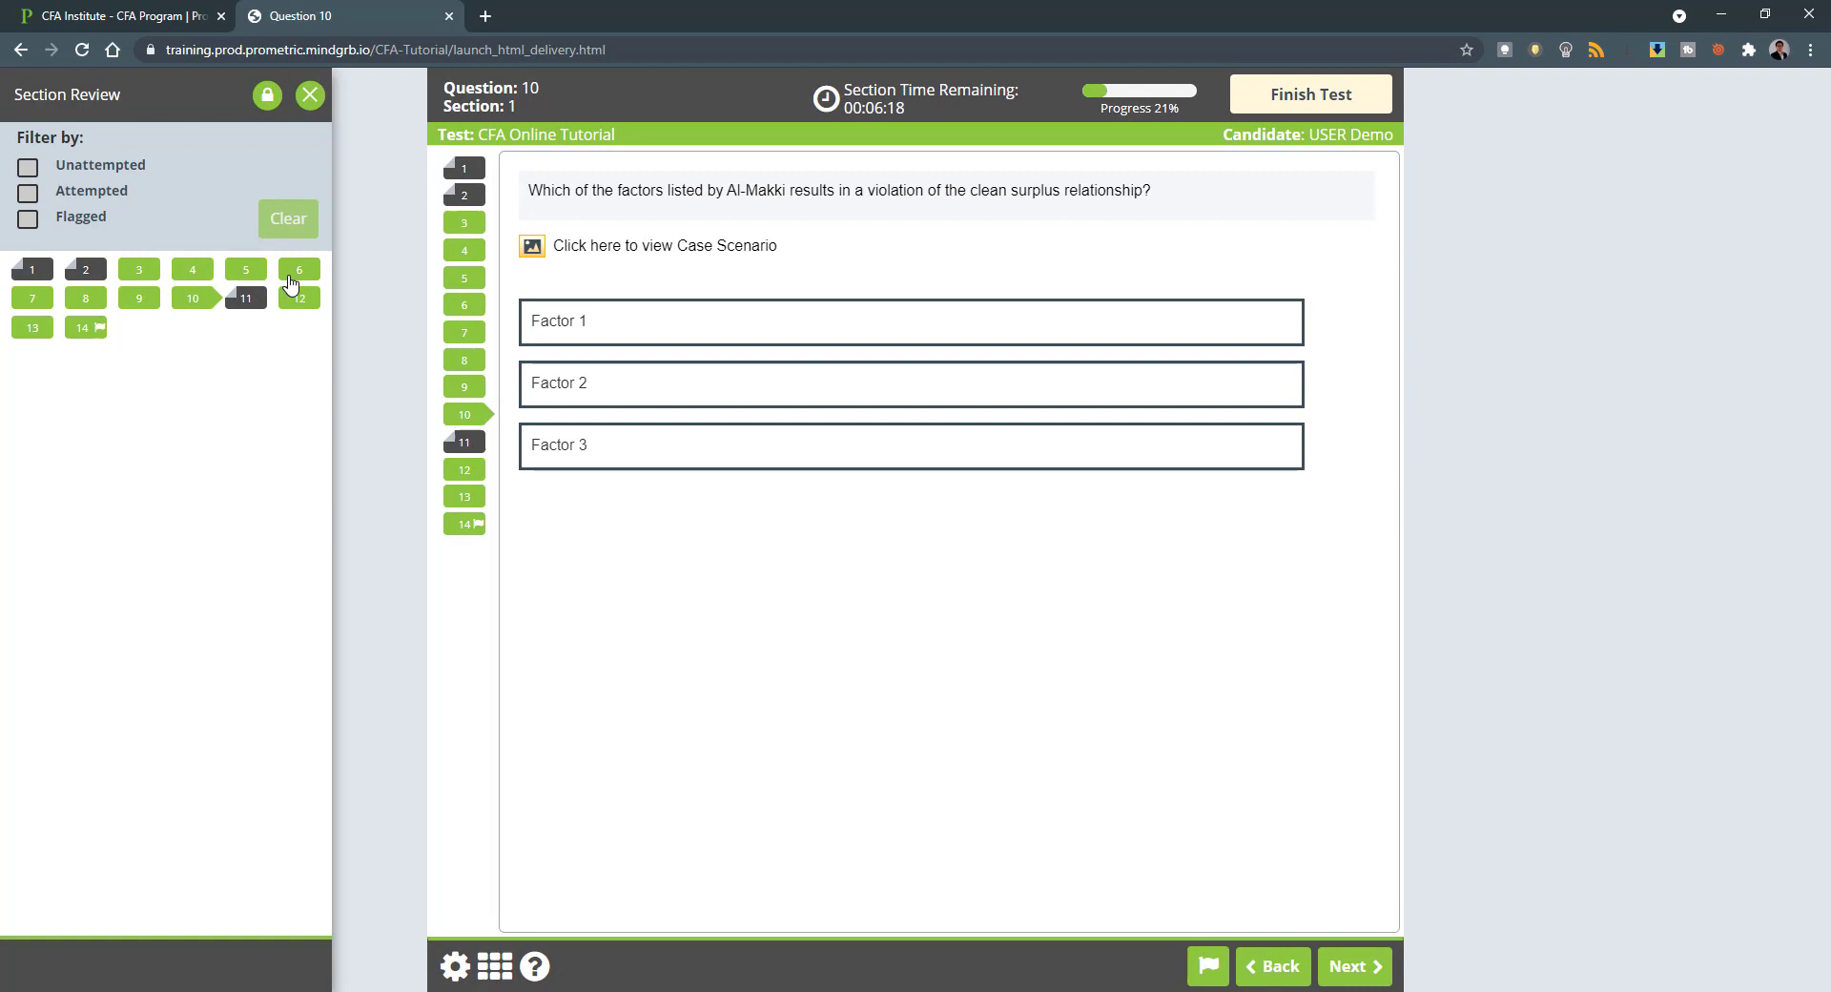
left_click(293, 279)
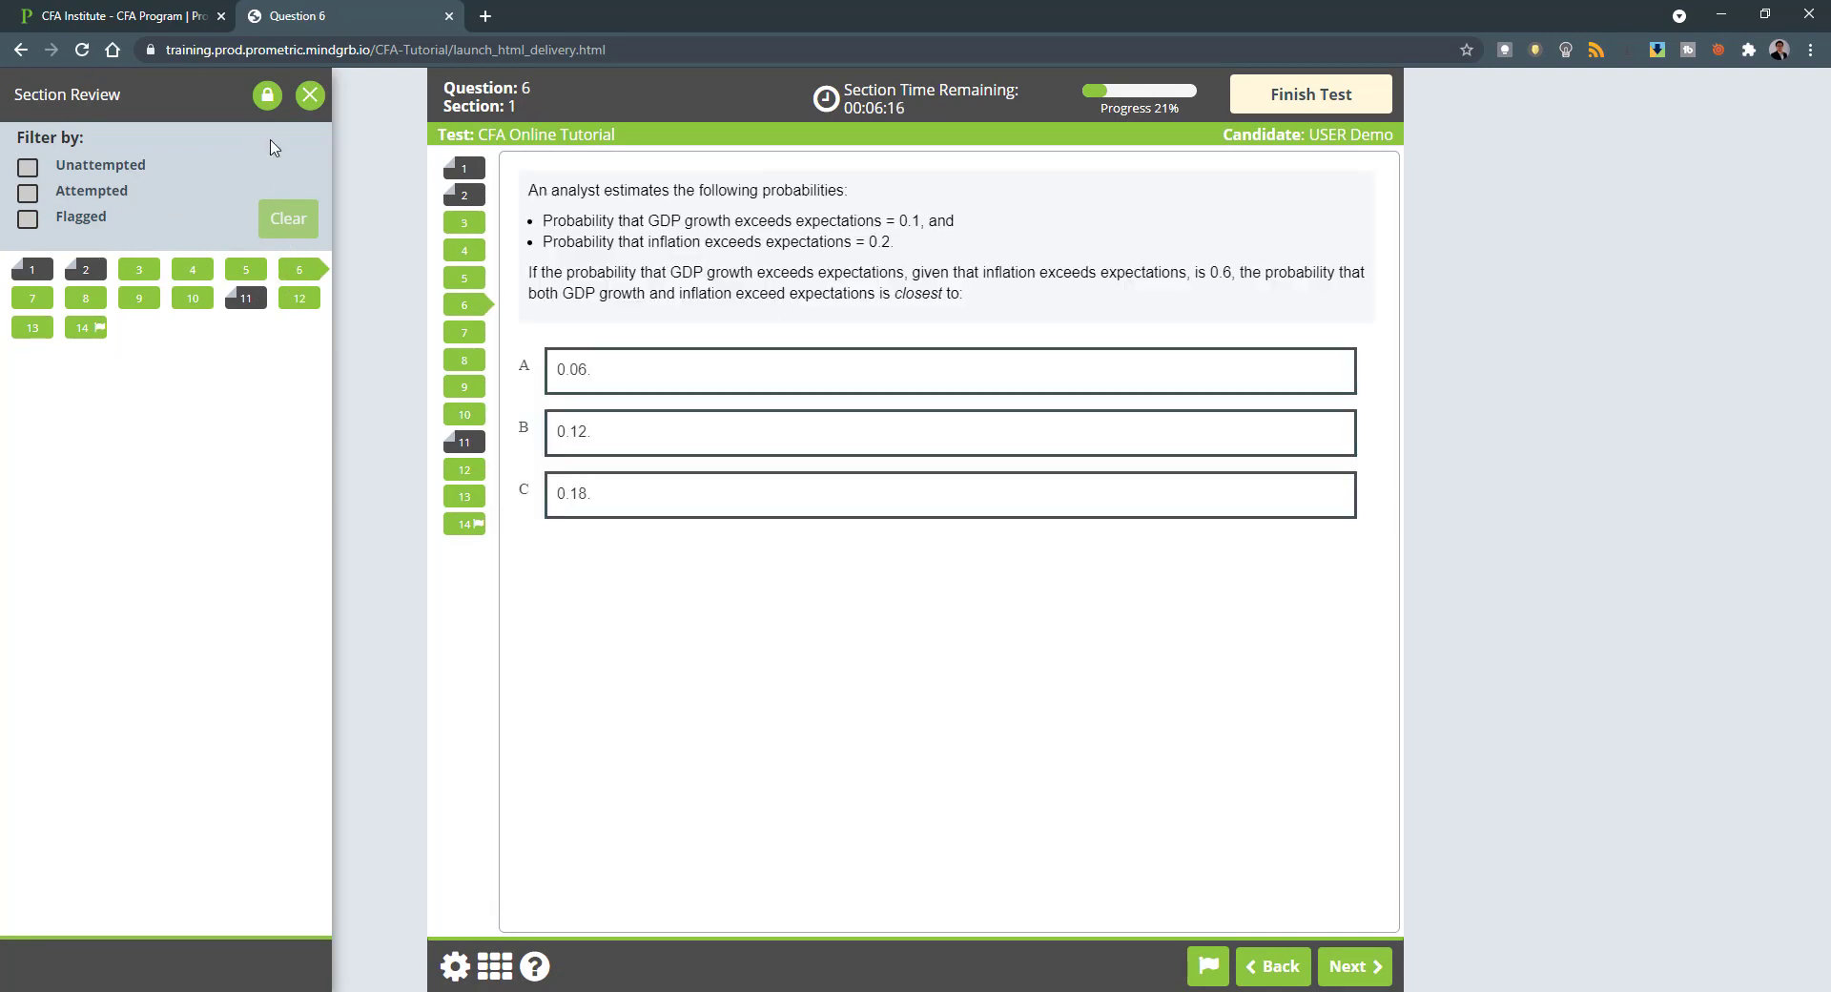
left_click(267, 95)
left_click(246, 270)
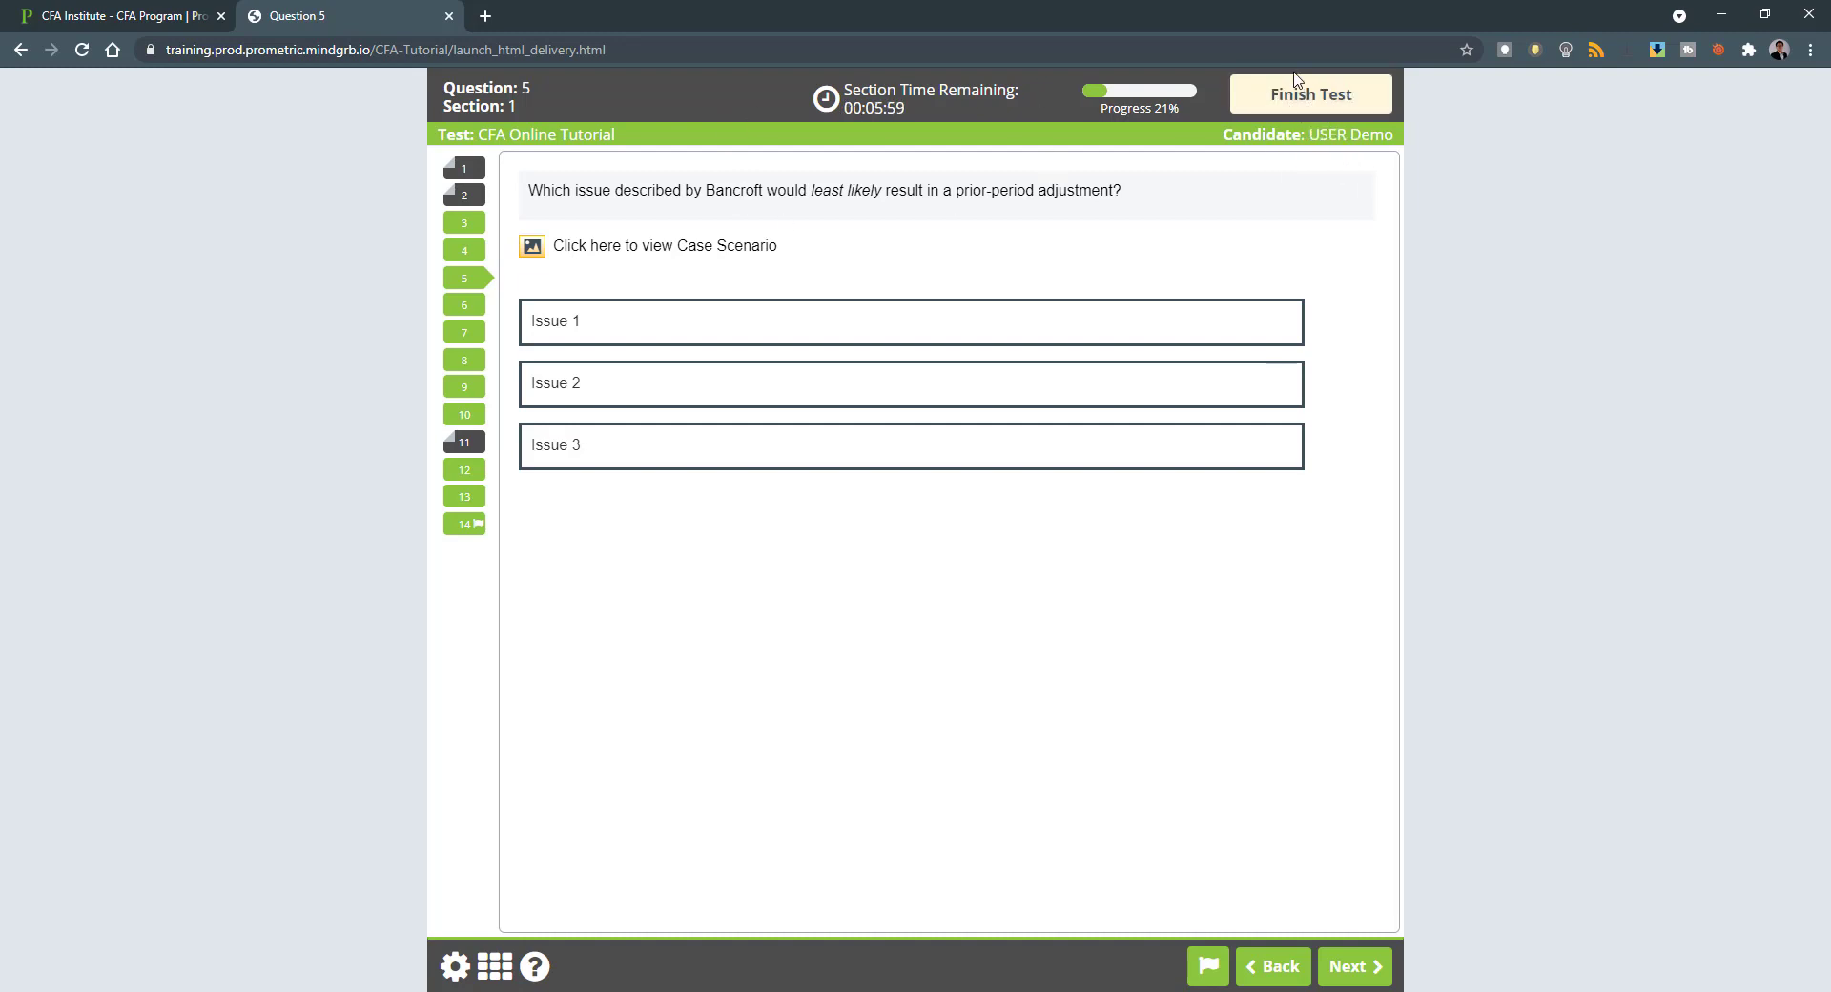
- Finish the test and confirm ending it with unattempted and flagged questions
left_click(1335, 95)
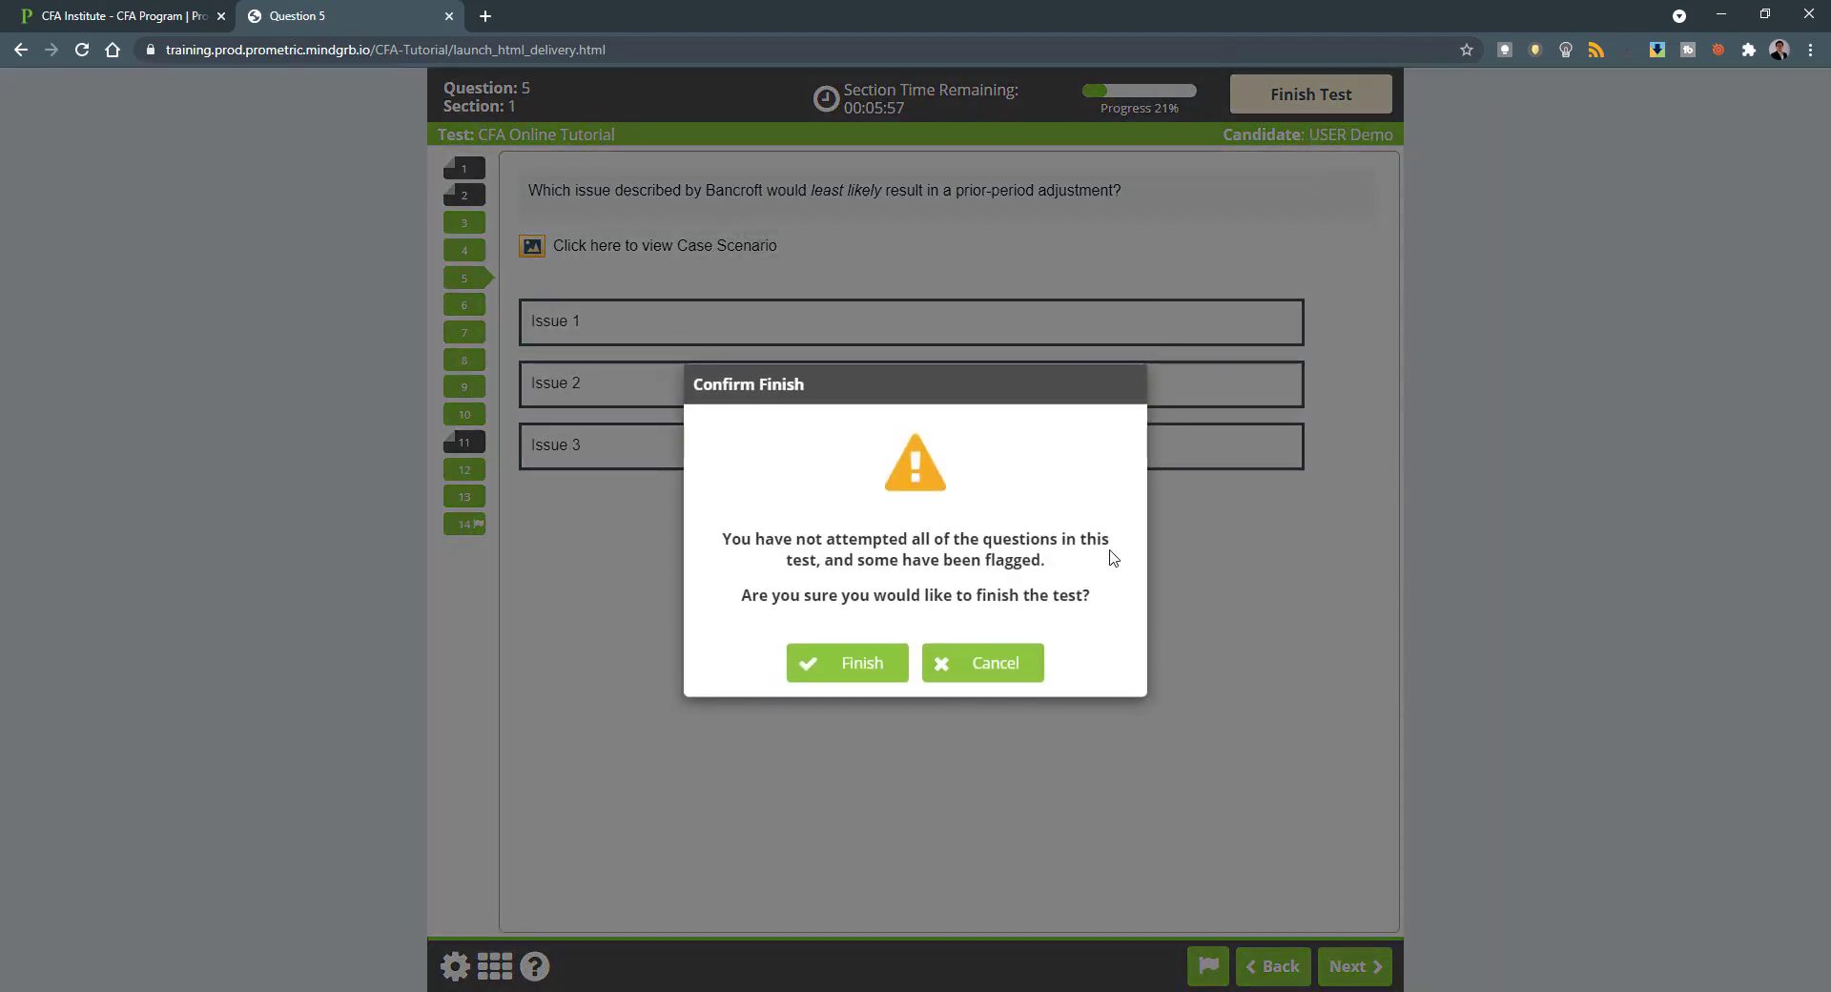
left_click(848, 672)
left_click(958, 648)
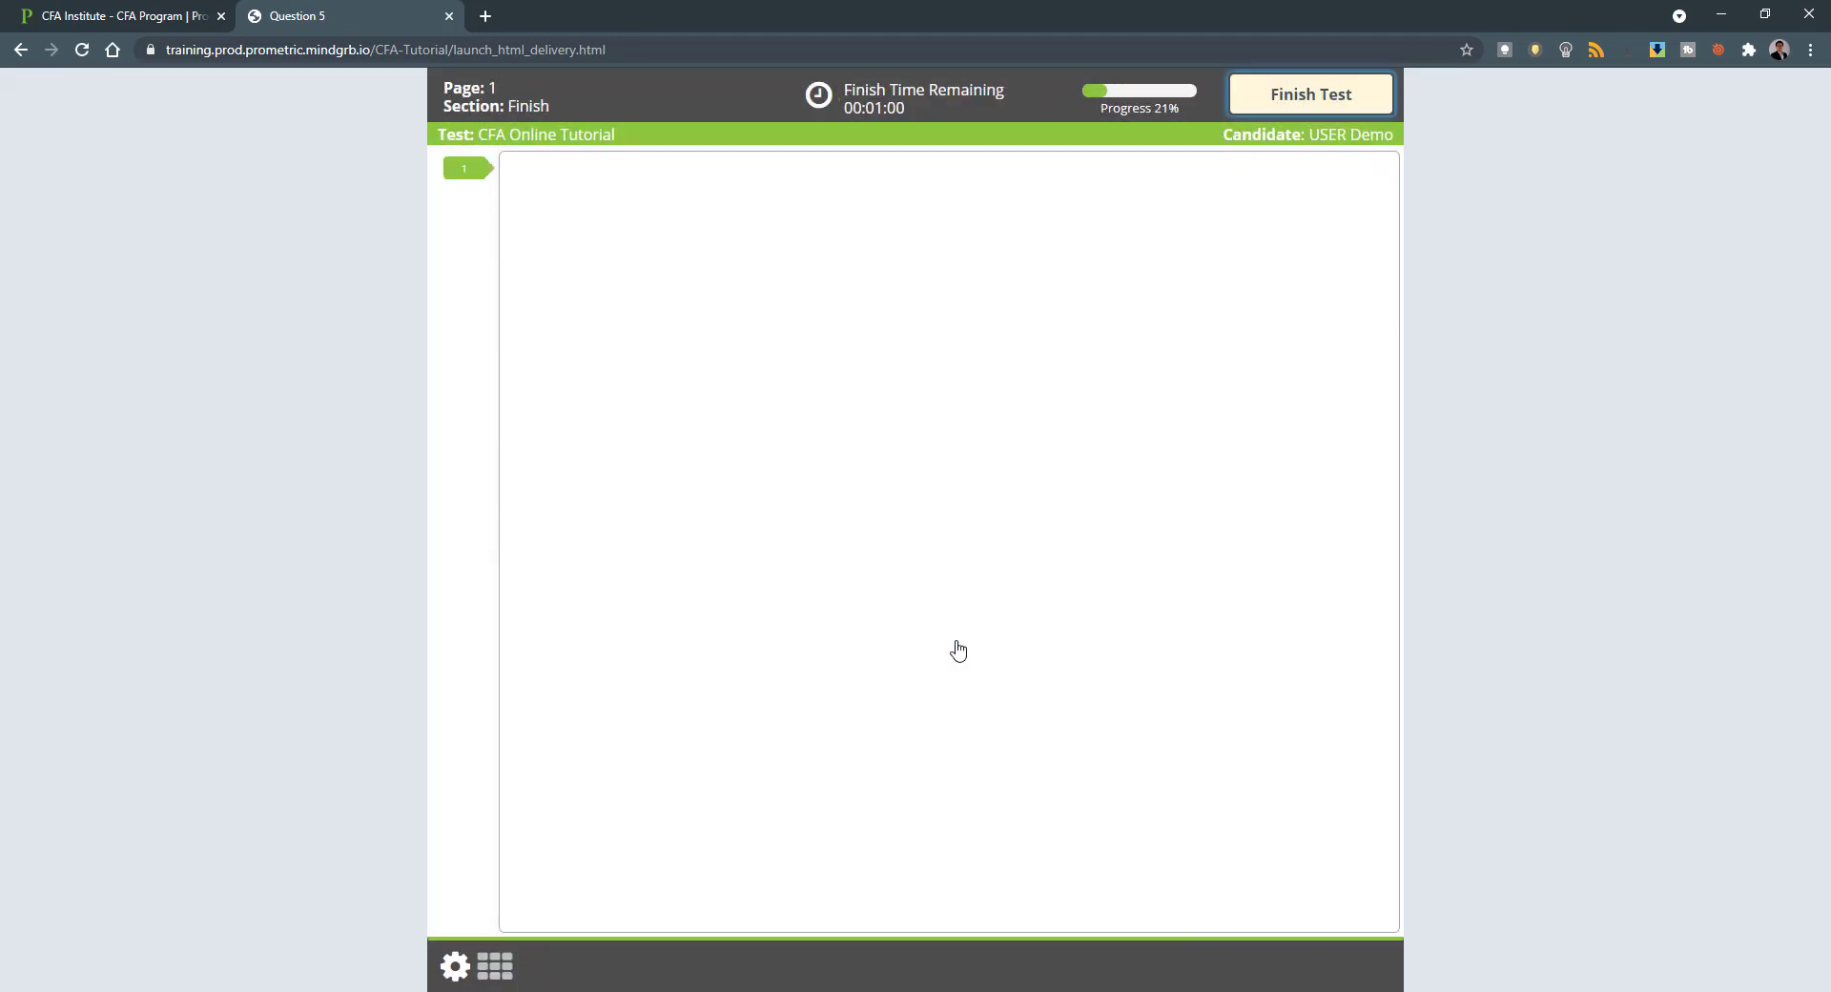